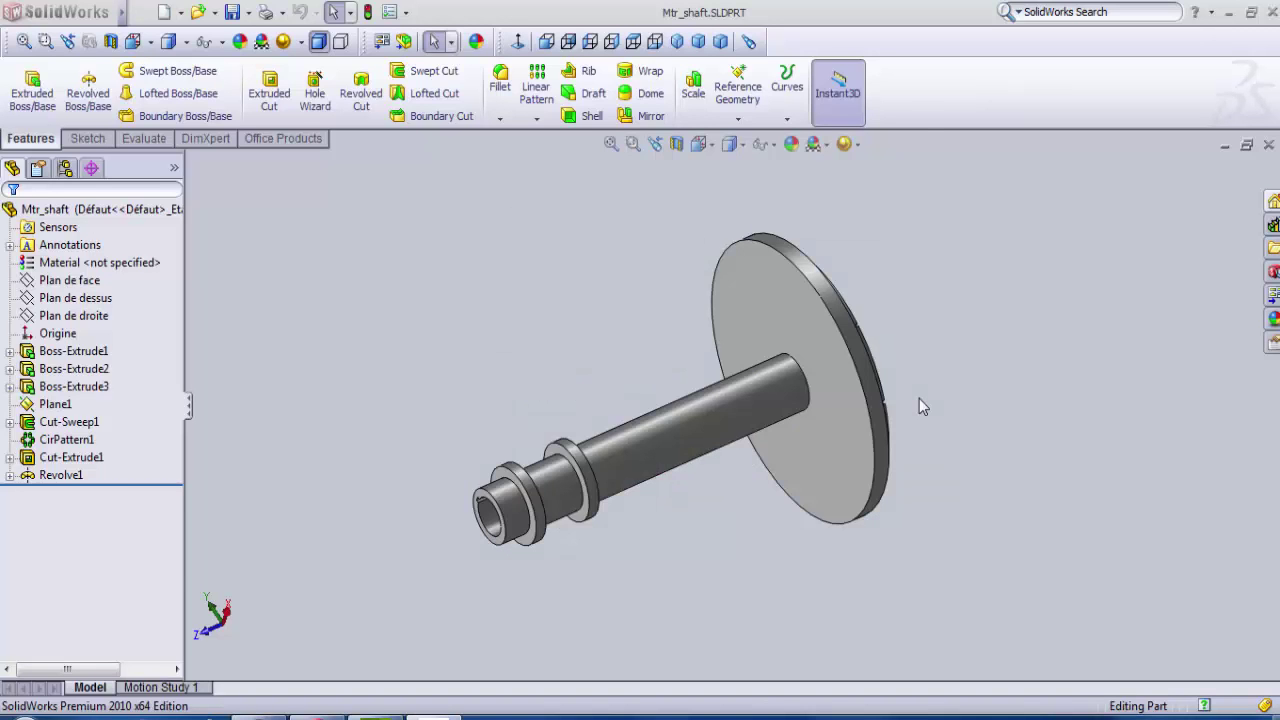
middle_drag(920, 407, 914, 541)
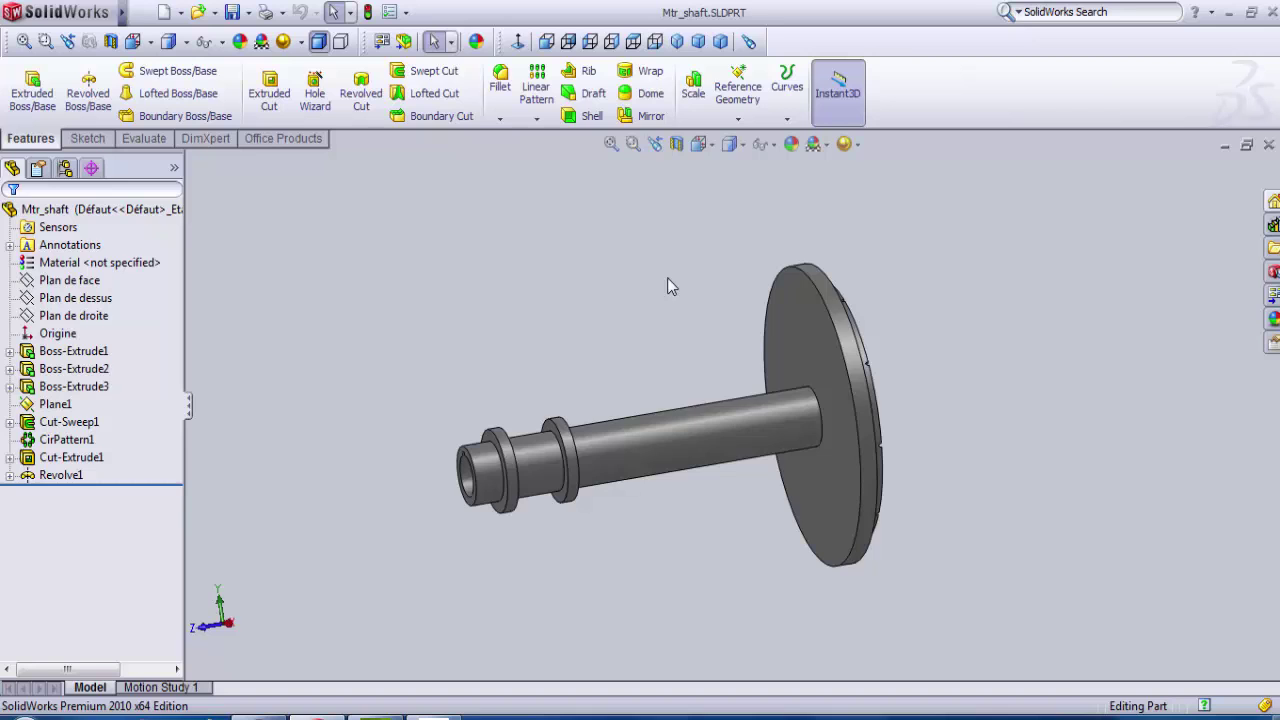
scroll(667, 277, down, 2)
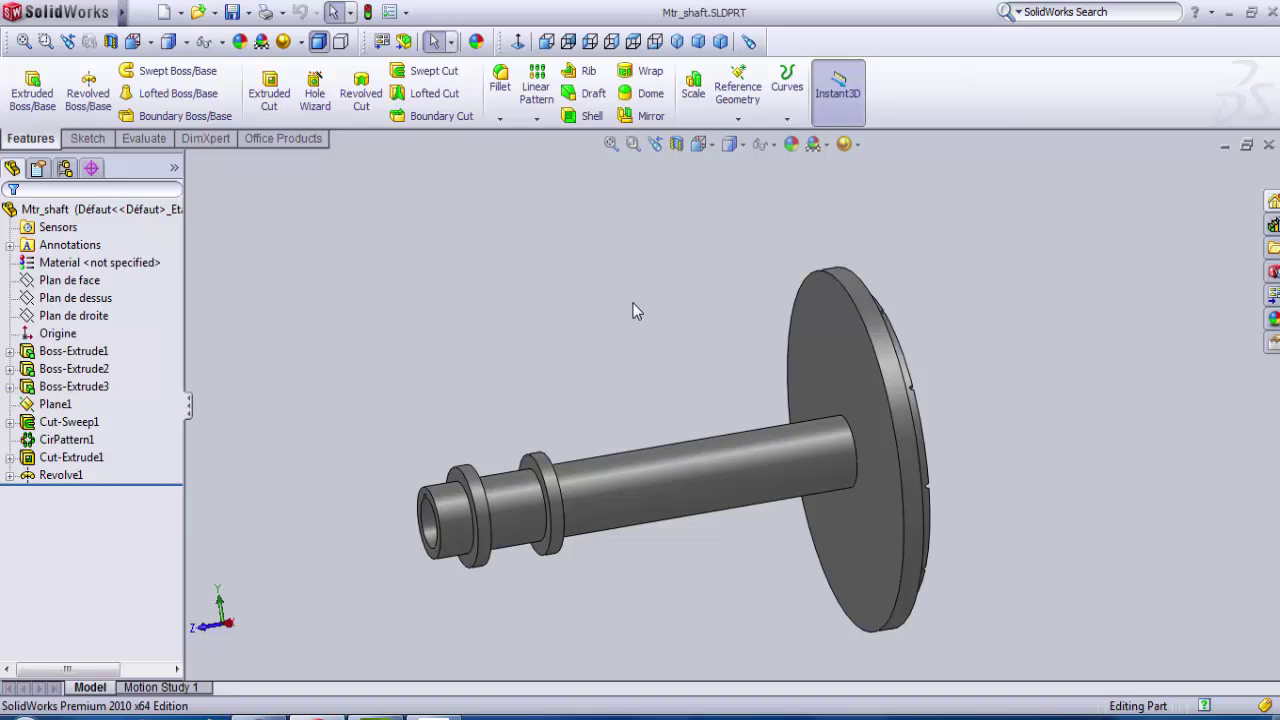
middle_drag(633, 305, 646, 388)
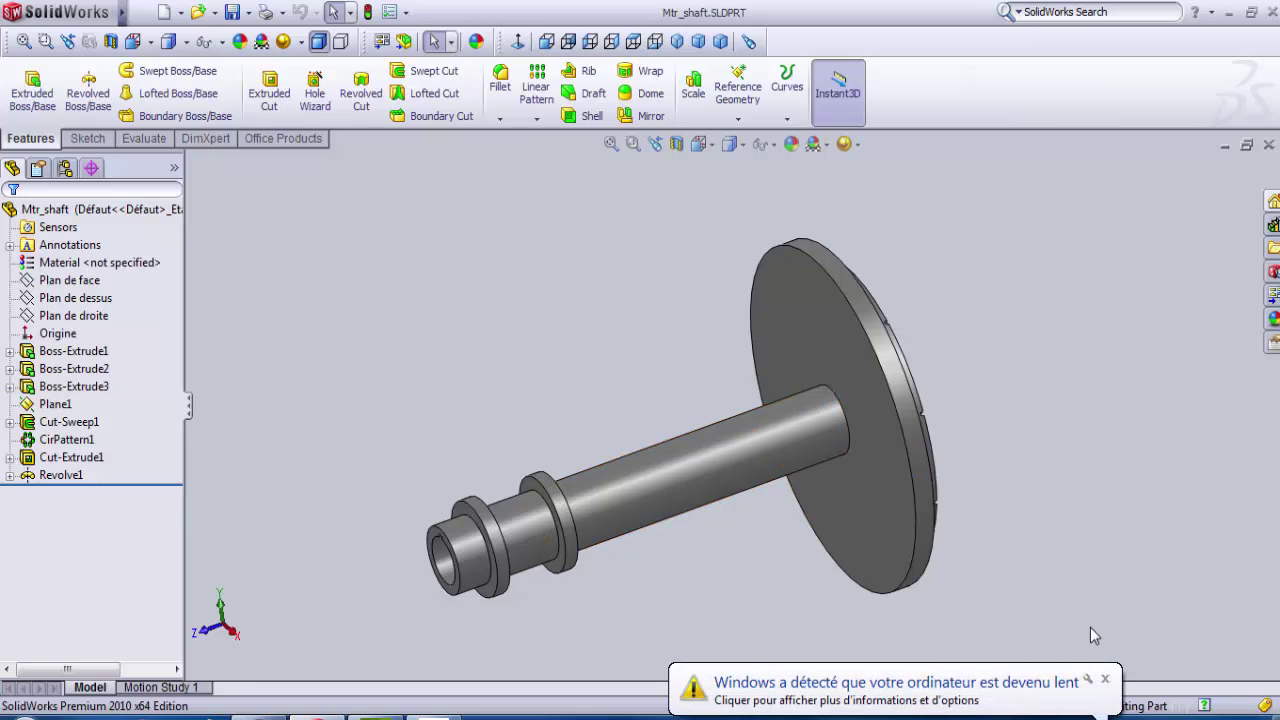
click(1106, 680)
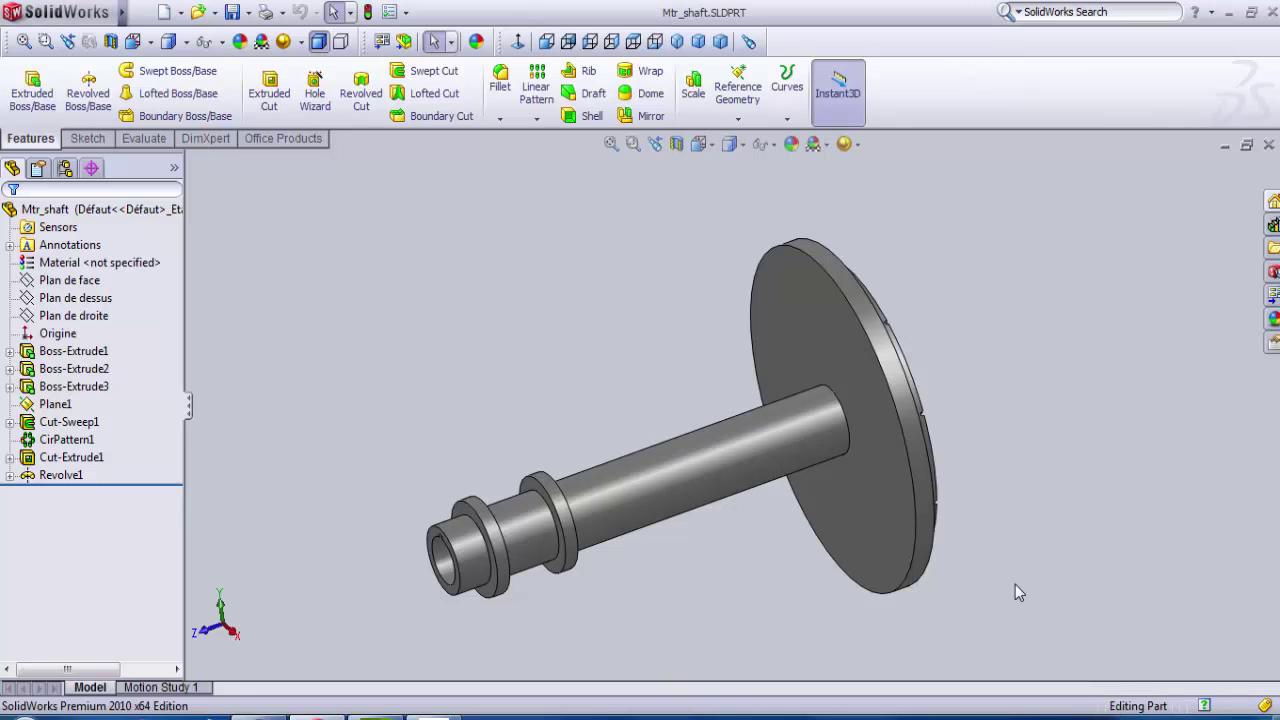
- Create a new part document and start a sketch on the front plane
click(166, 13)
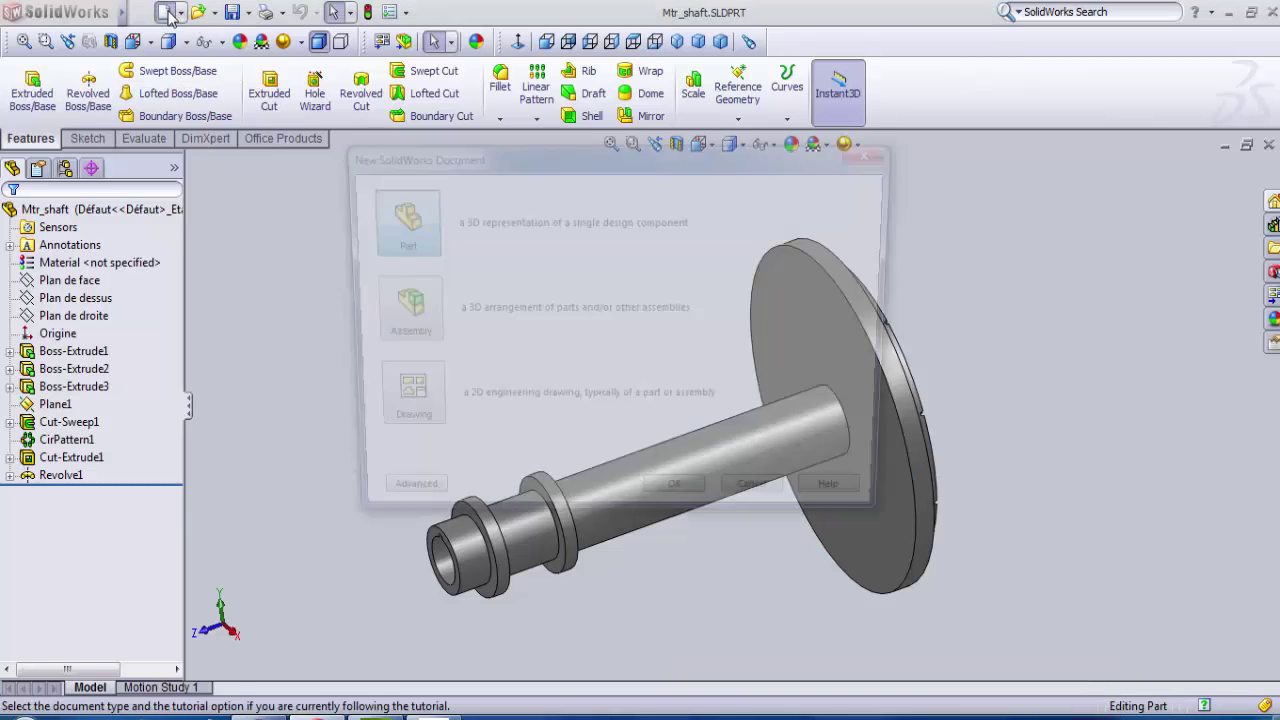
click(688, 507)
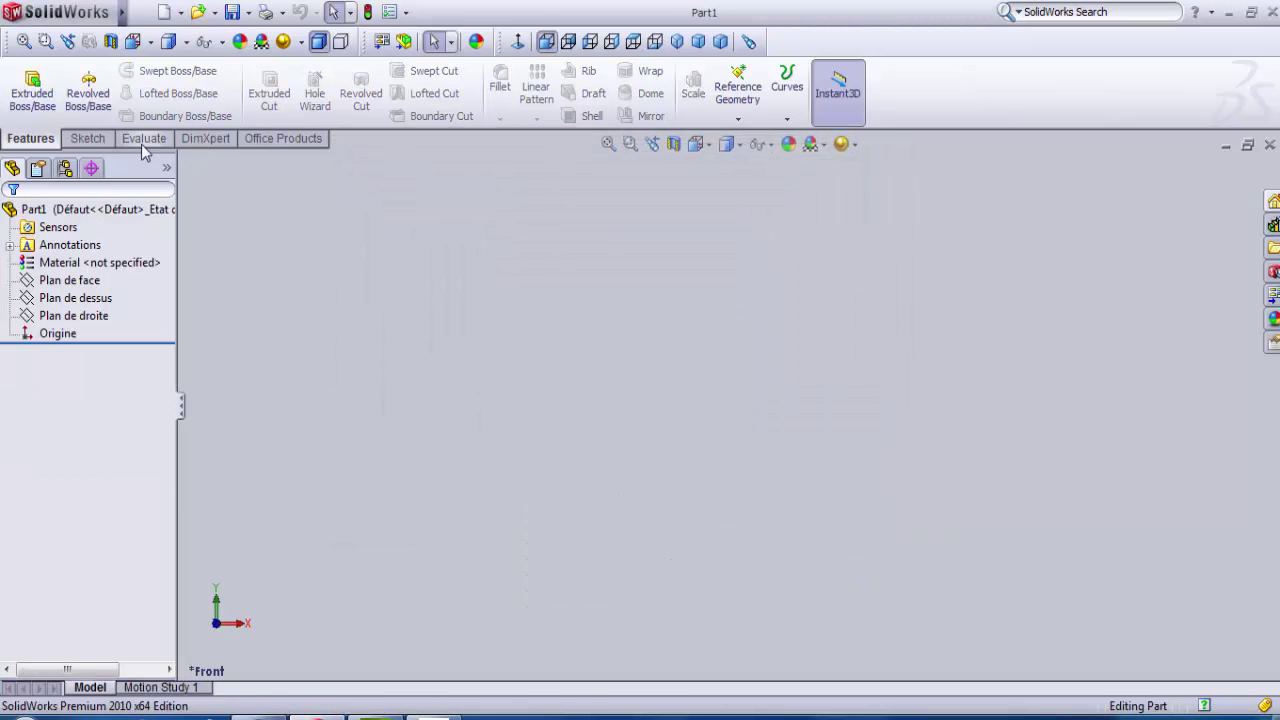
click(87, 138)
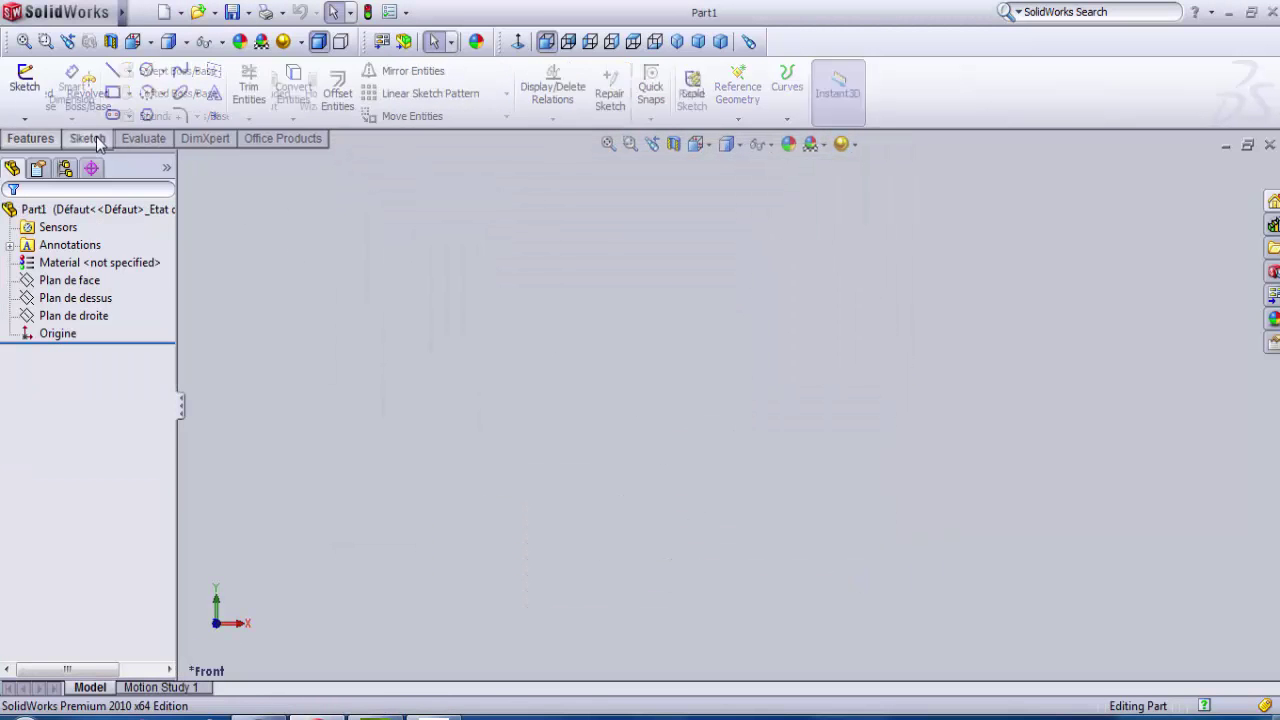
click(28, 88)
click(611, 334)
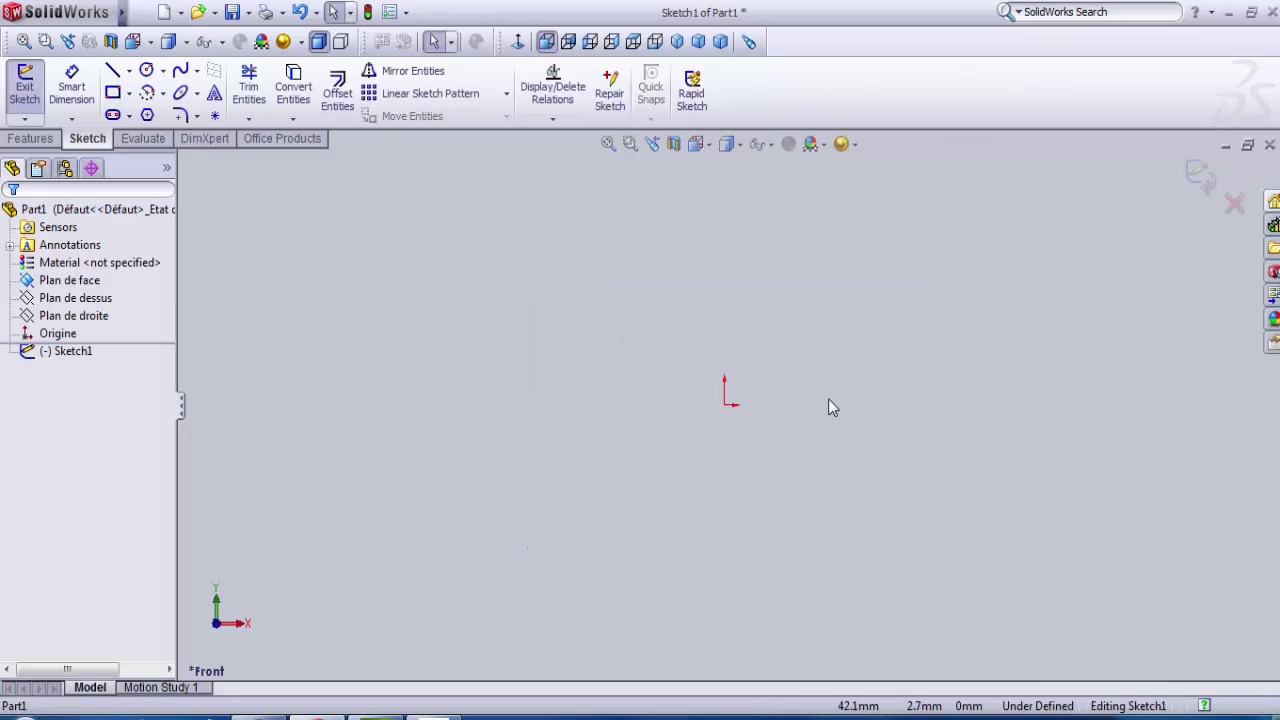
- Sketch a corner rectangle about 41 mm wide and 42 mm high, starting at the origin and extending up and right
click(114, 93)
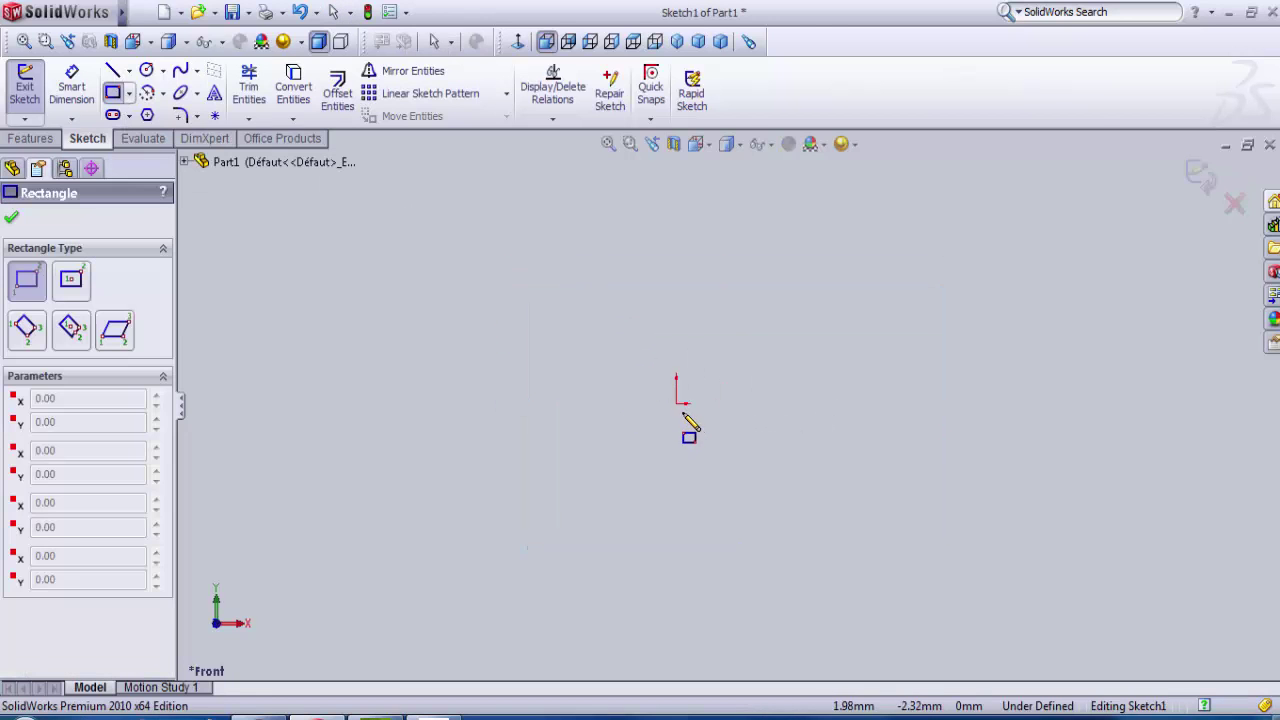
click(676, 403)
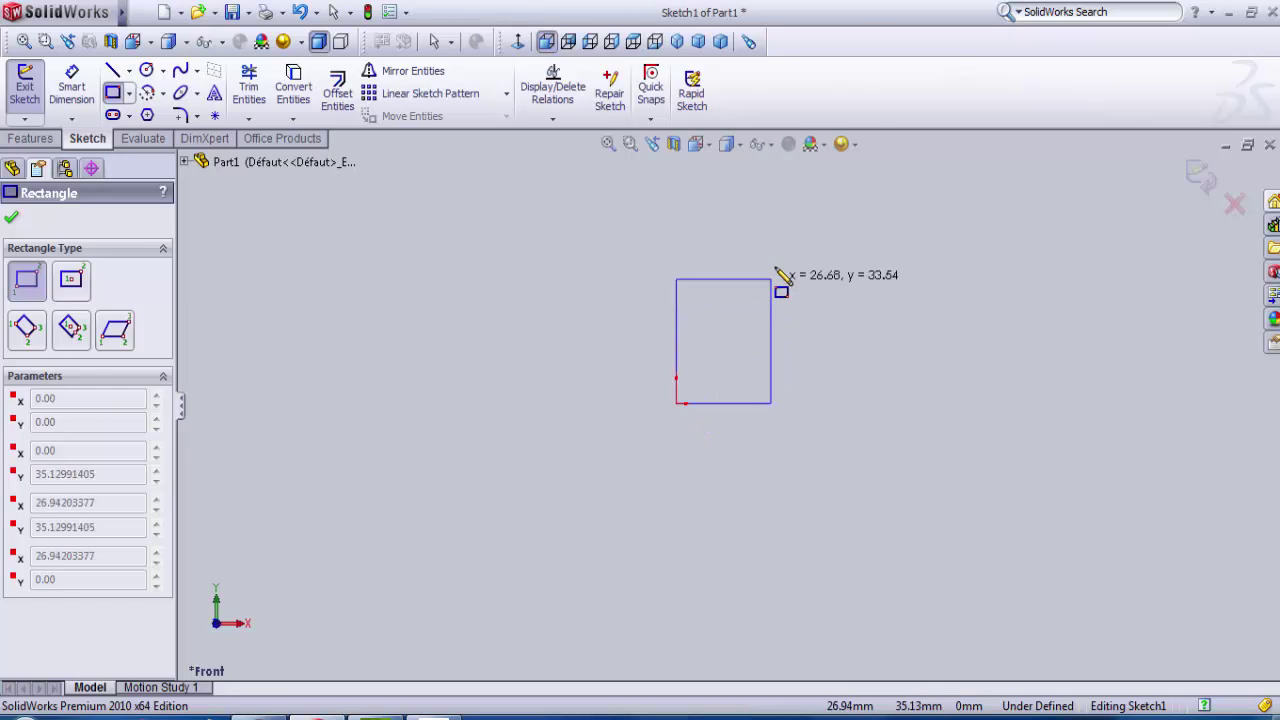
click(822, 248)
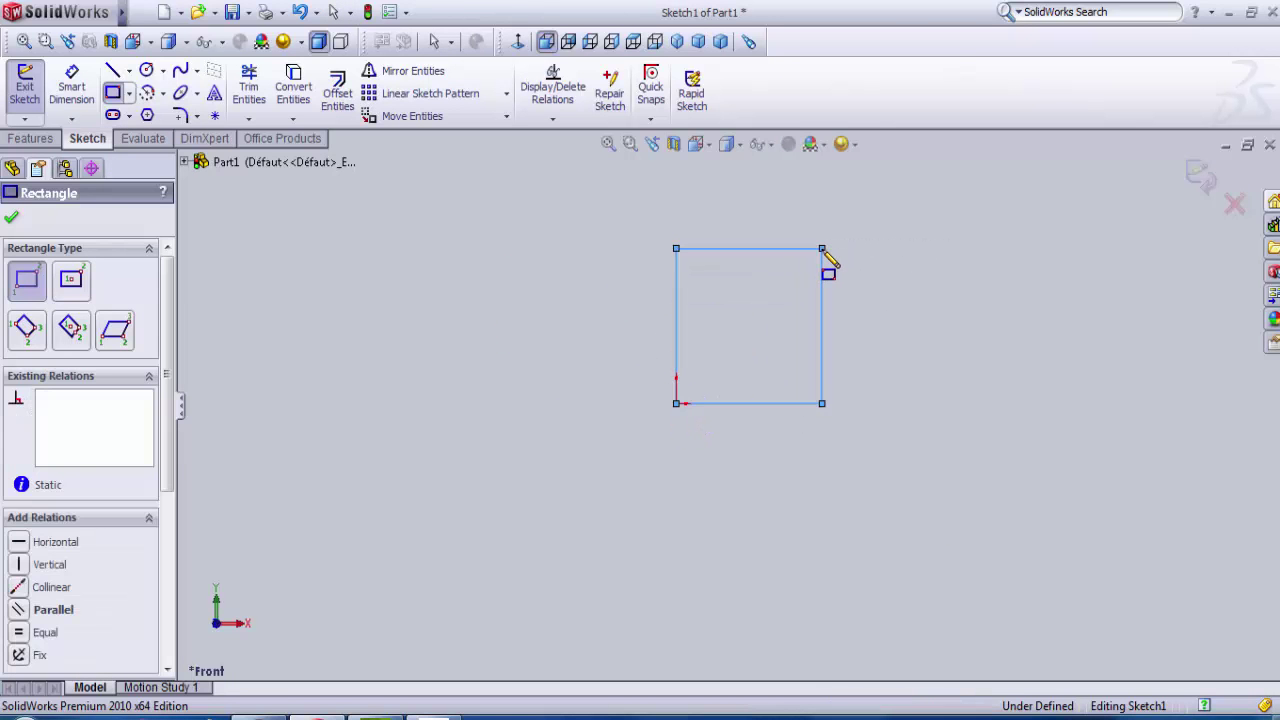
- Sketch a circle of about 20.5 mm radius centred on the rectangle's bottom edge midpoint and reaching its lower right corner
click(147, 71)
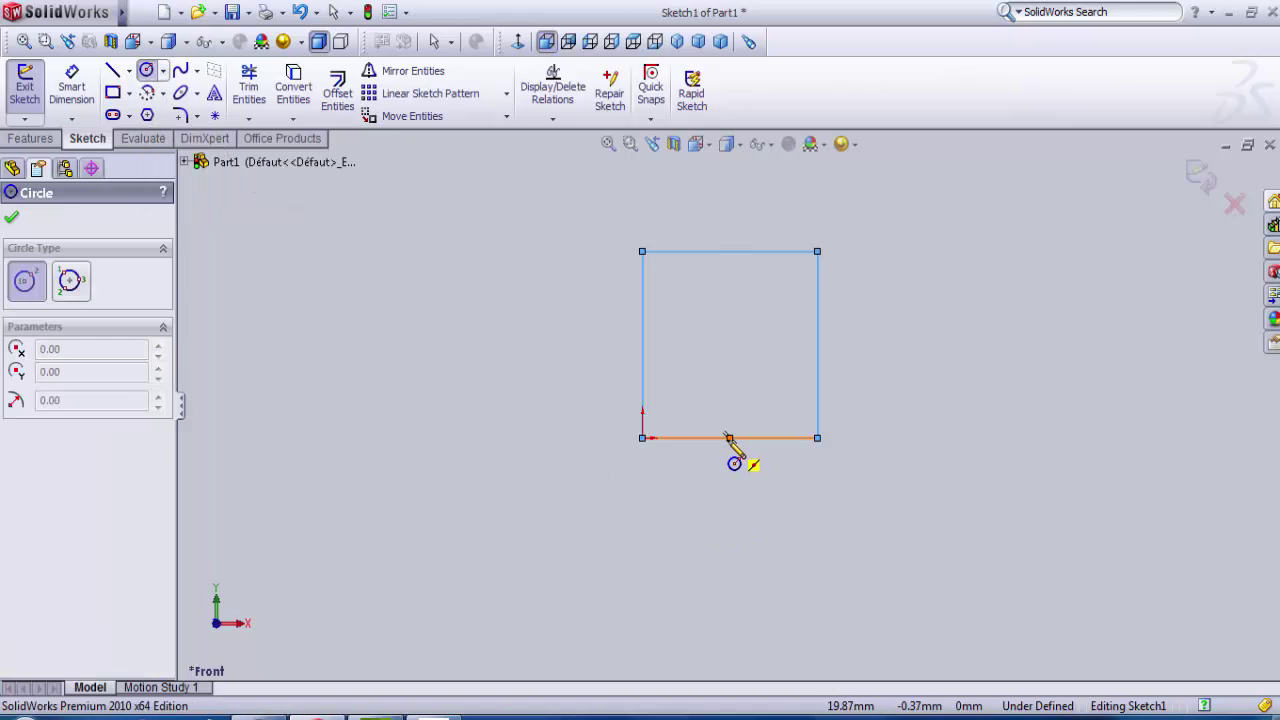
click(729, 438)
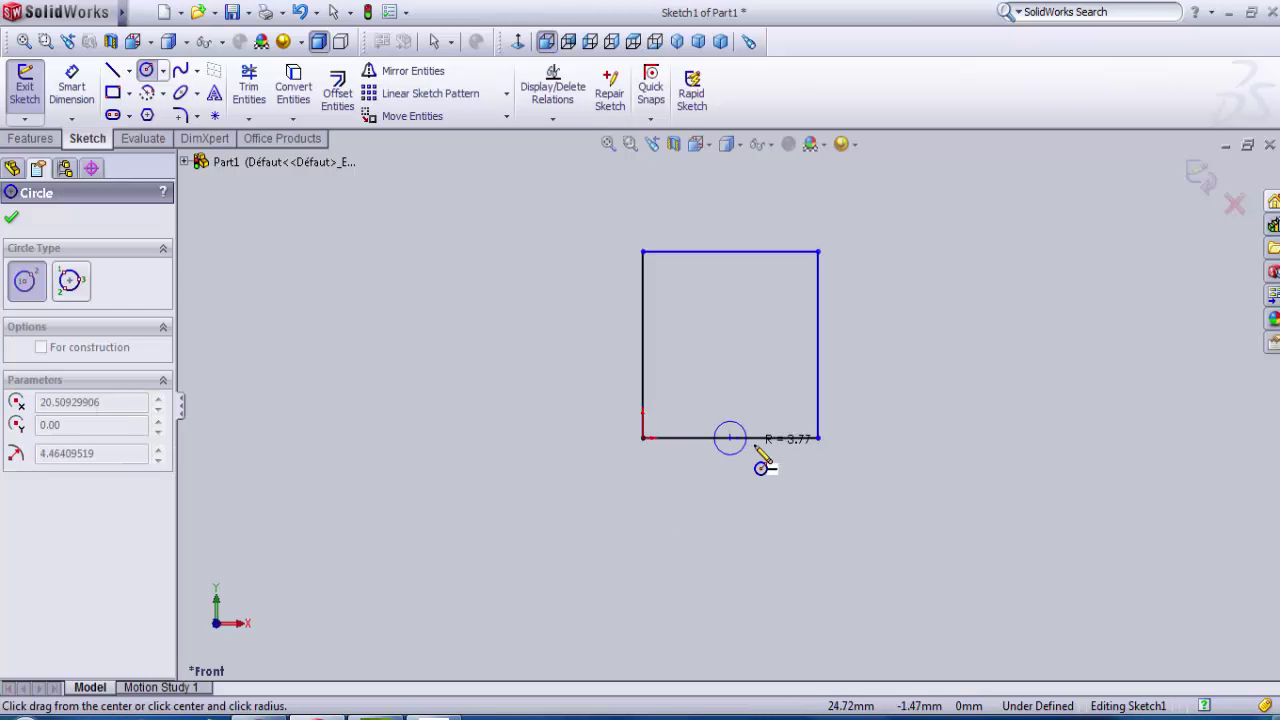
click(818, 438)
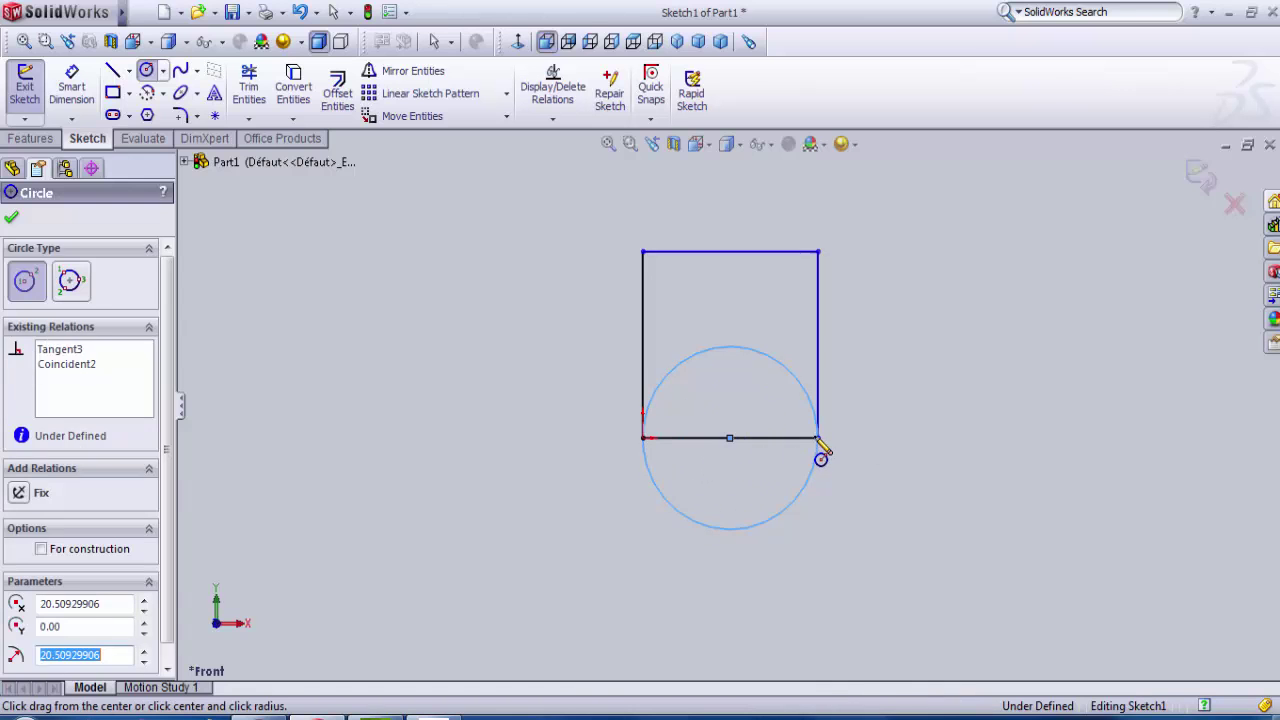
- Dimension the rectangle's top edge to a width of 16 mm
click(69, 92)
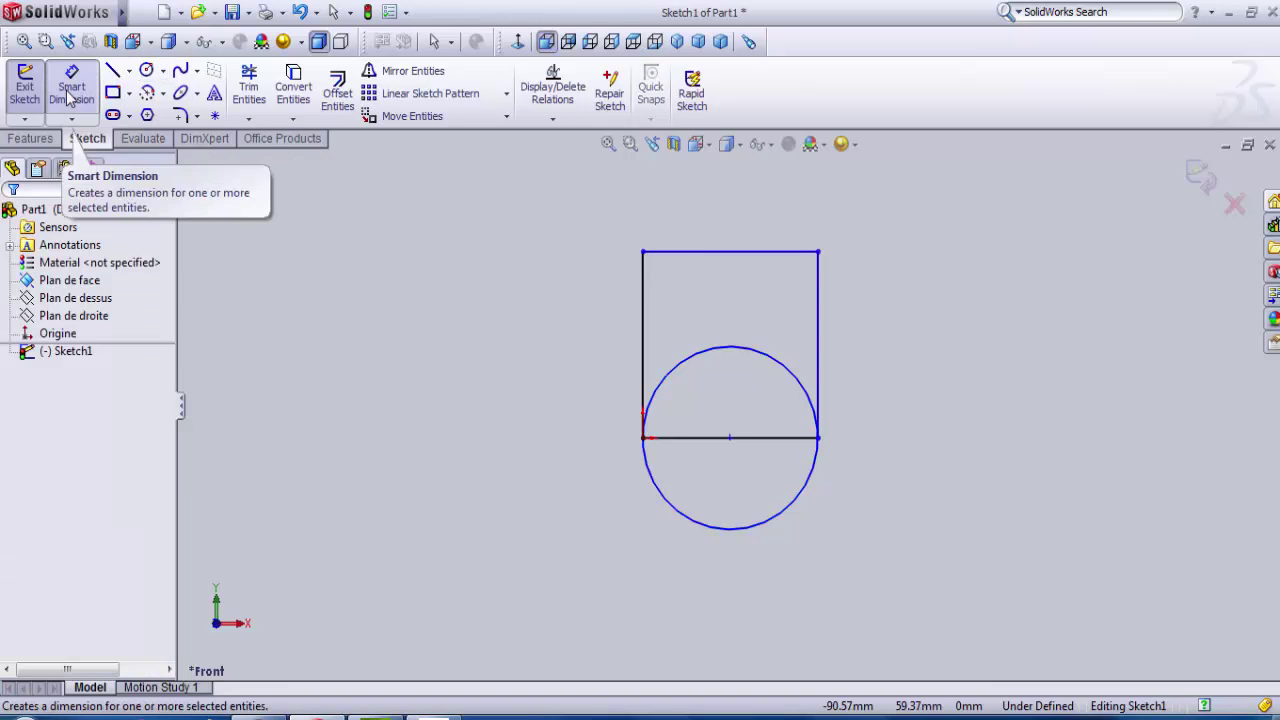
click(752, 256)
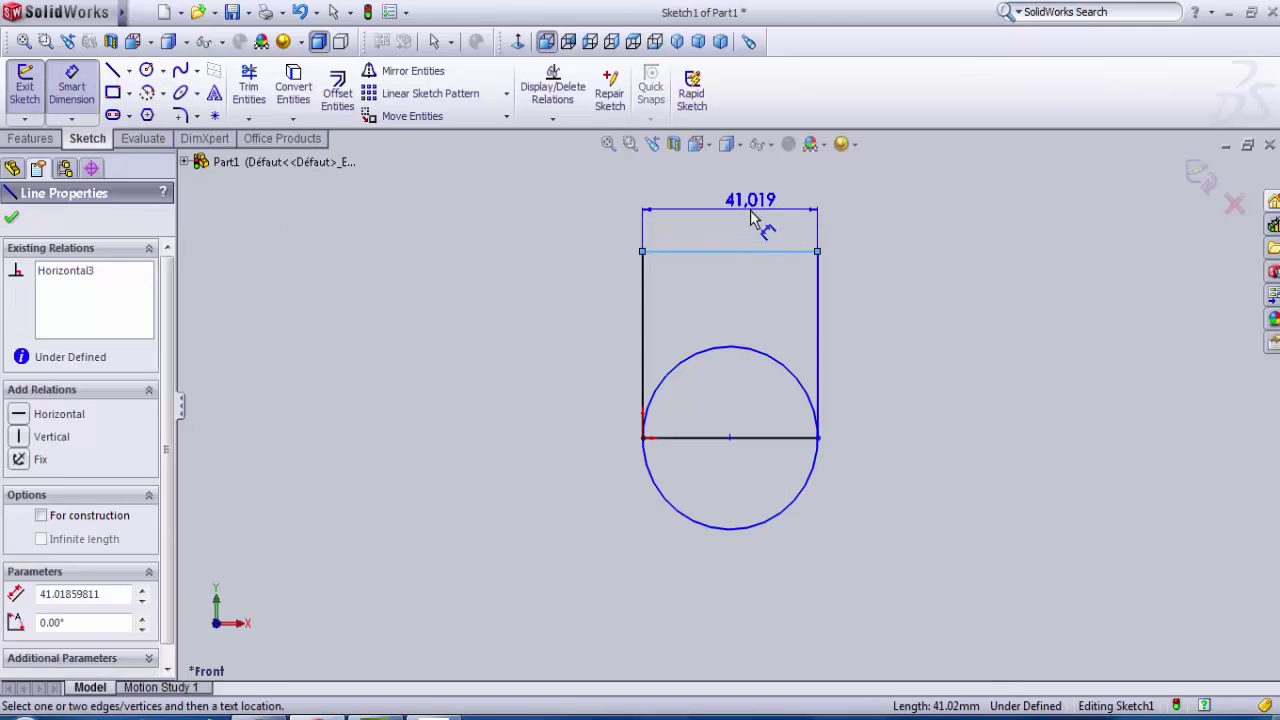
click(752, 220)
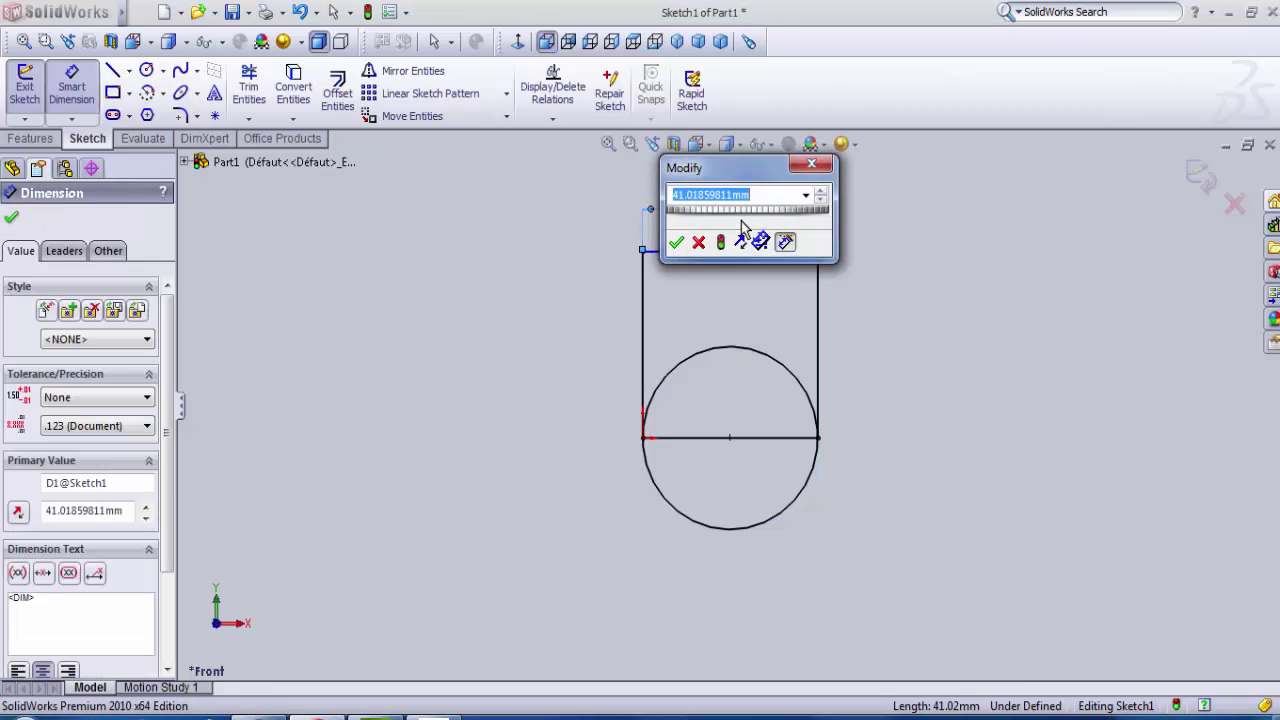
text(16)
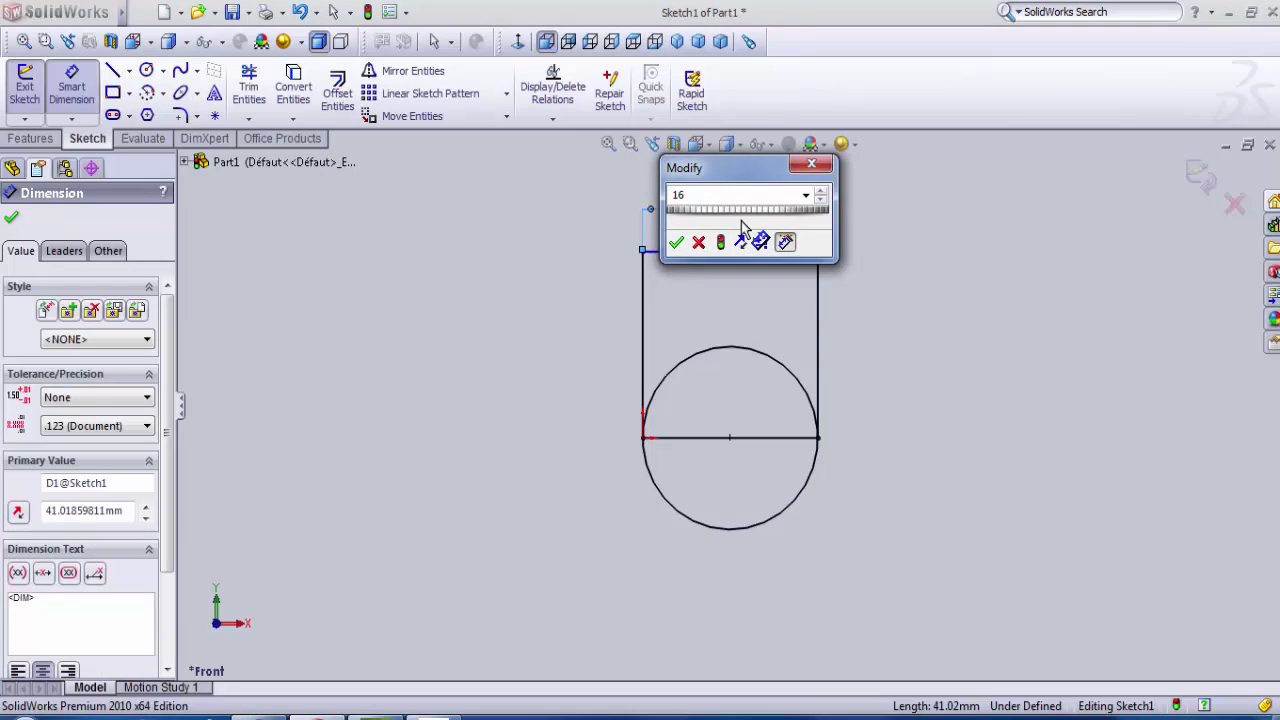
key(Return)
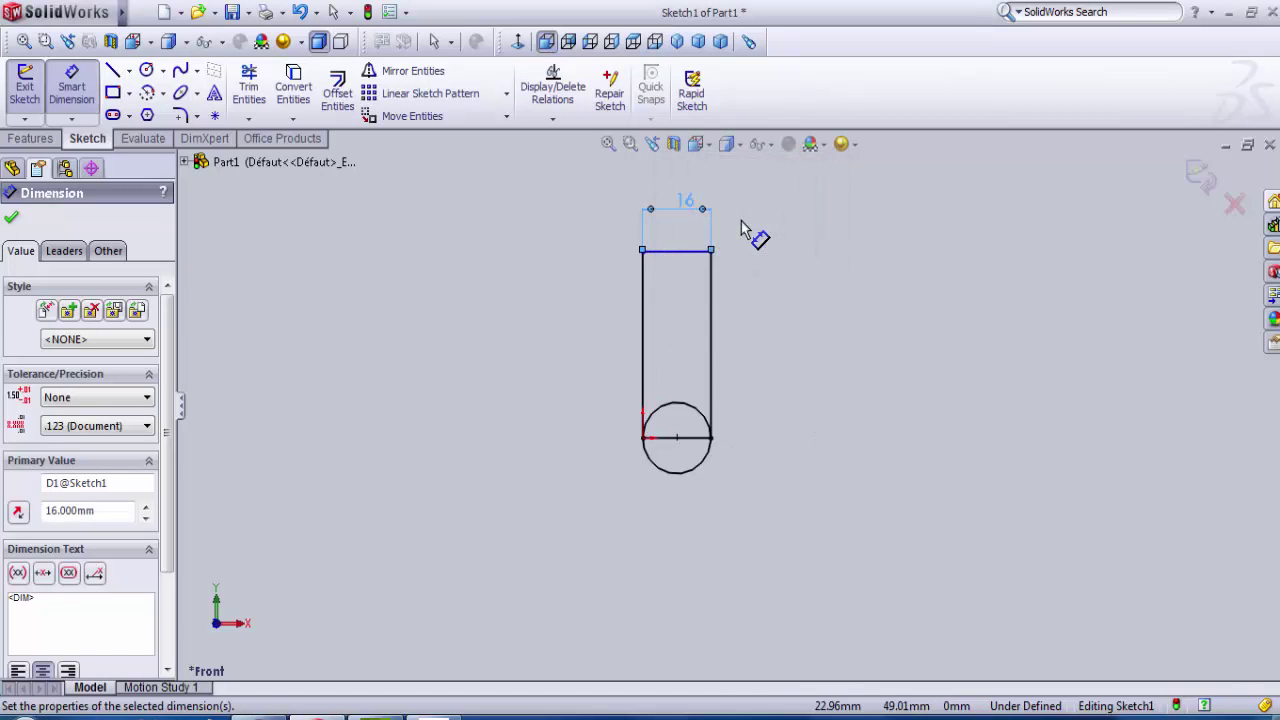
- Dimension the rectangle's right edge to a height of 15 mm
scroll(690, 290, down, 3)
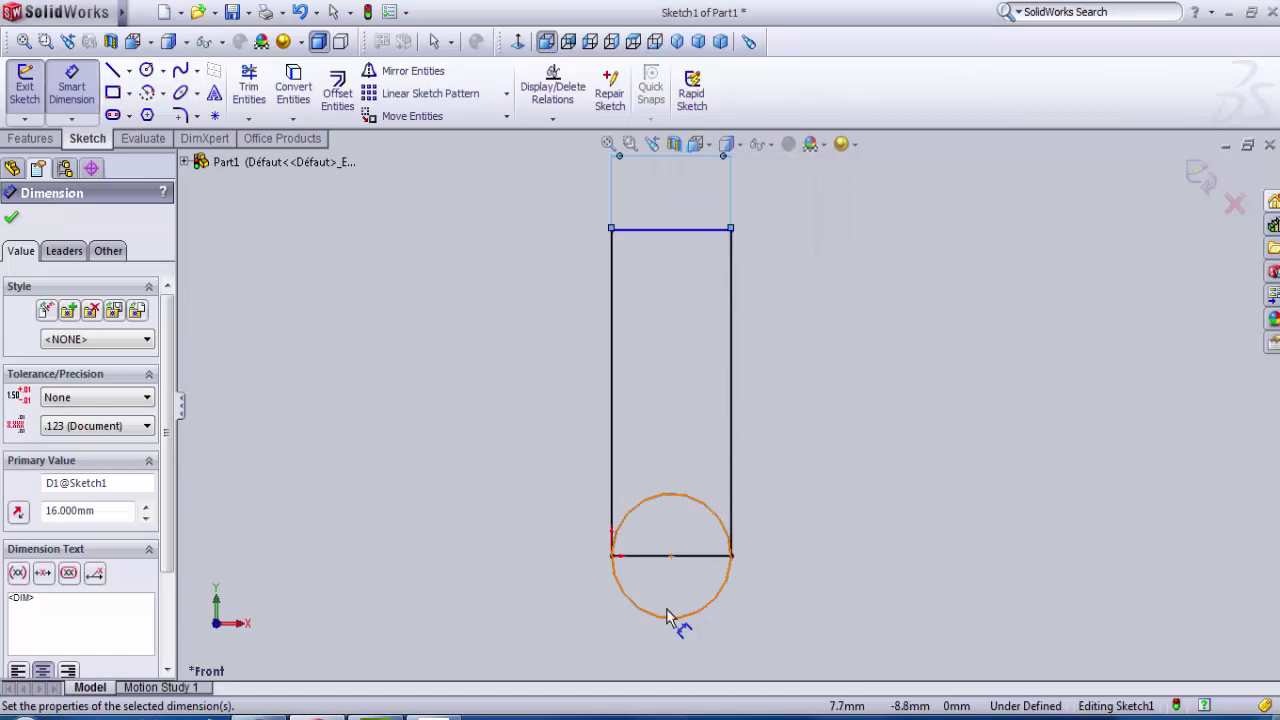
click(733, 350)
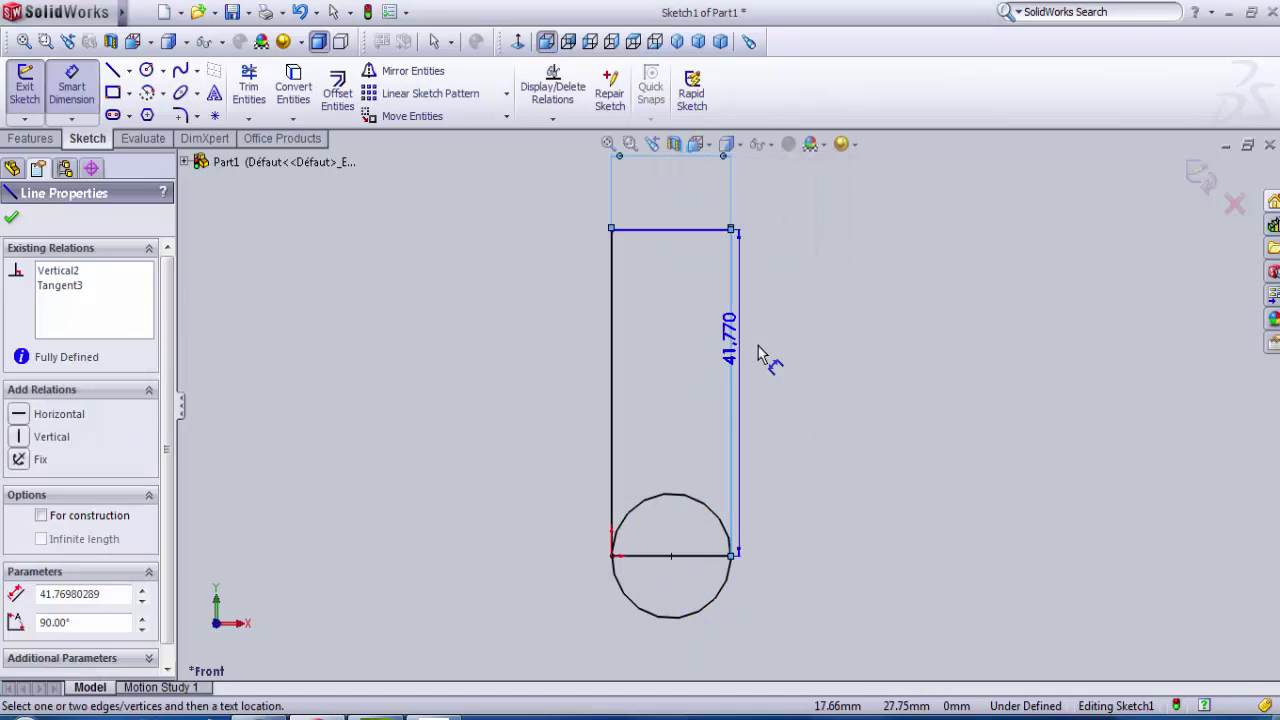
click(818, 385)
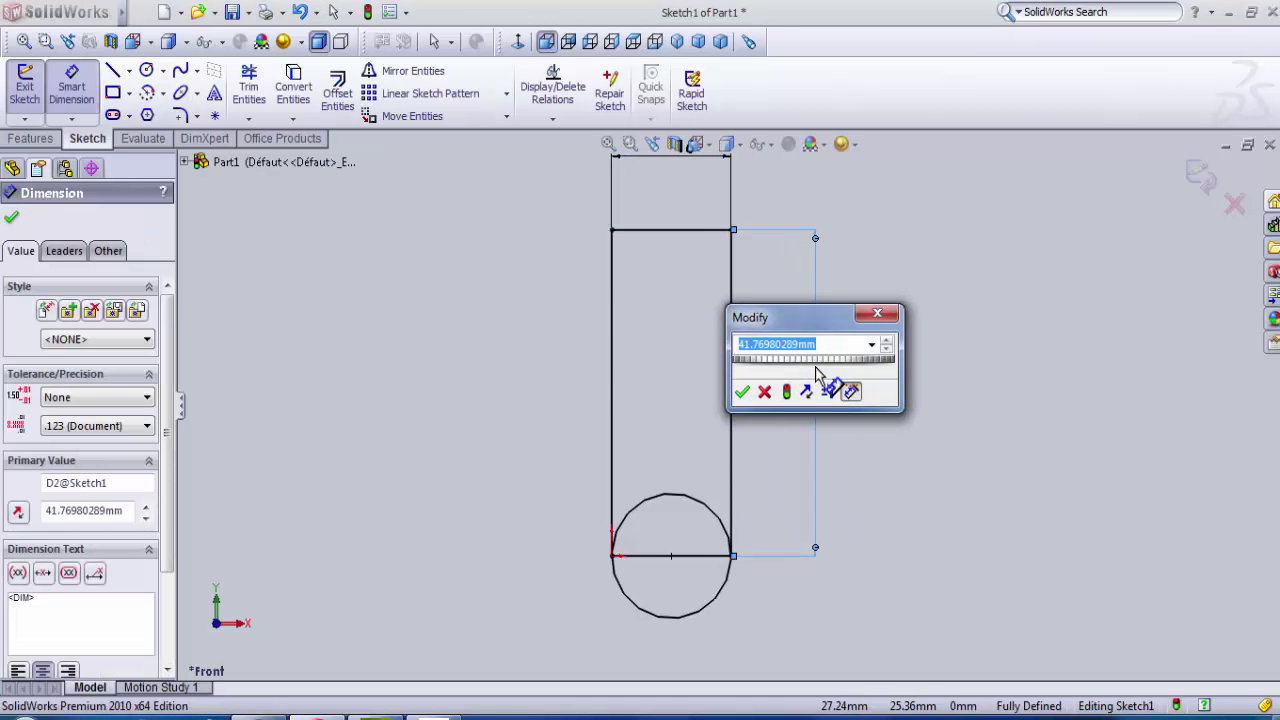
text(15)
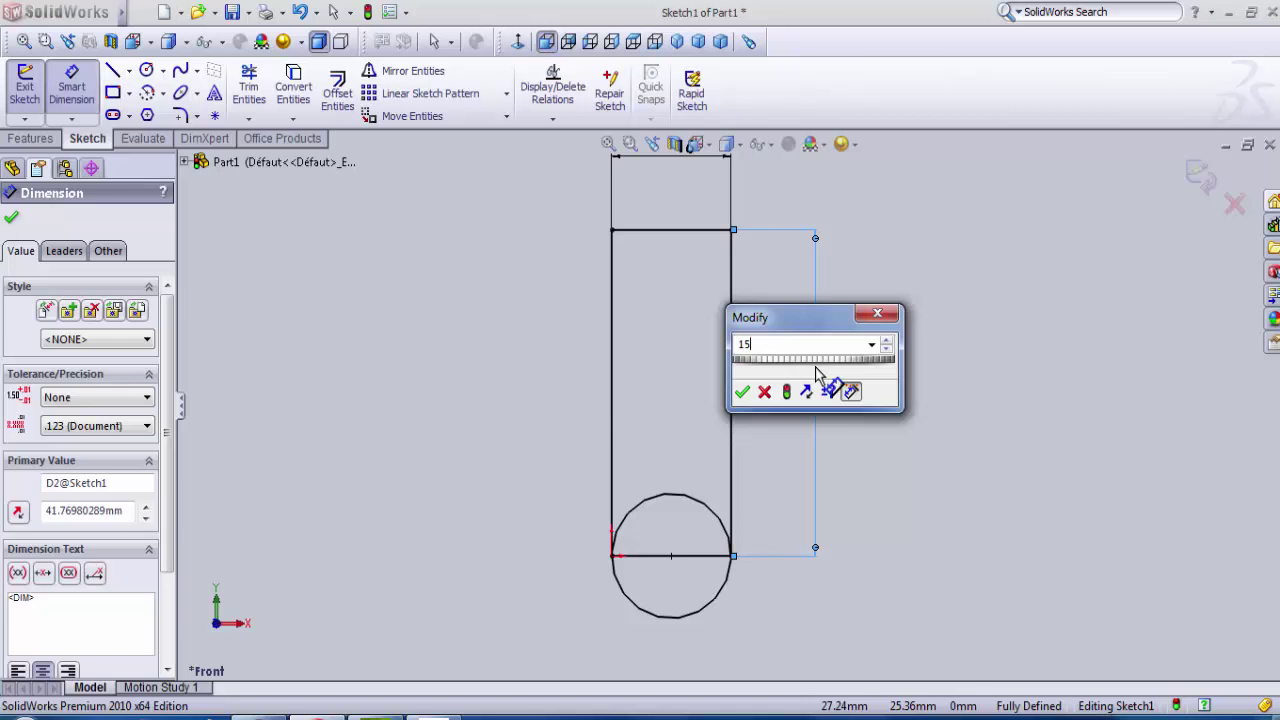
key(Return)
scroll(779, 474, down, 2)
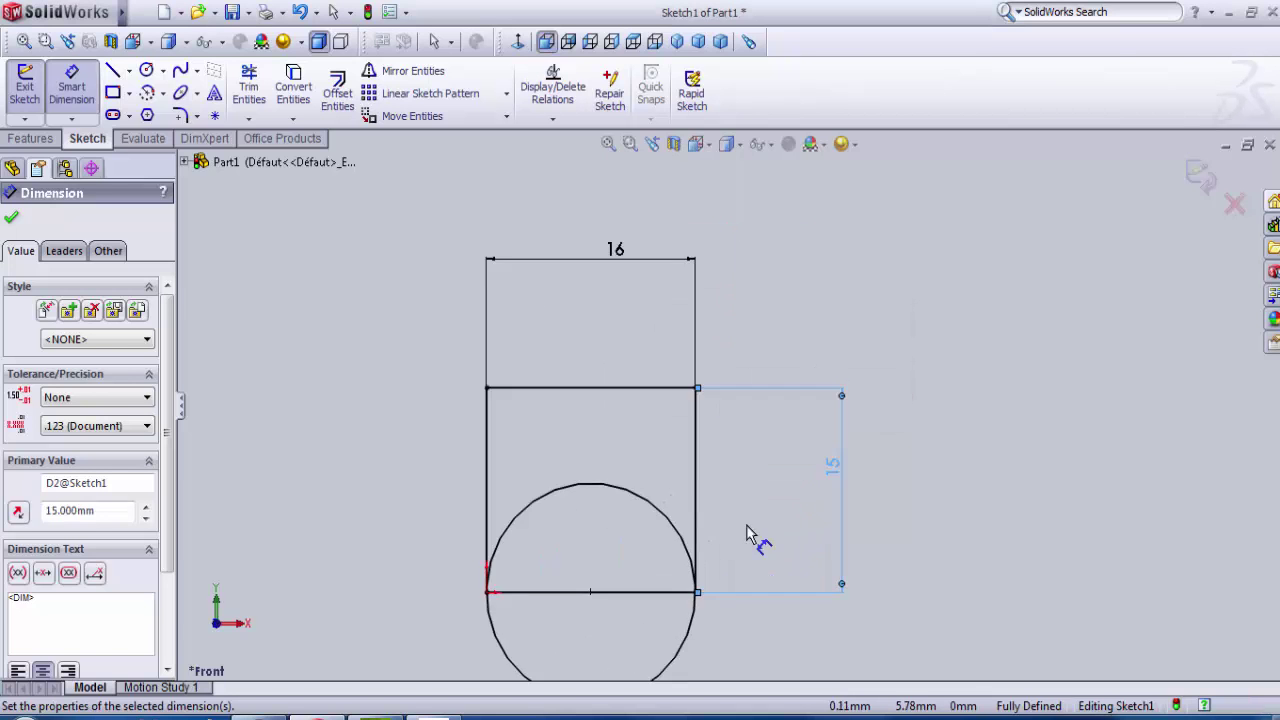
scroll(751, 549, up, 1)
scroll(663, 612, down, 1)
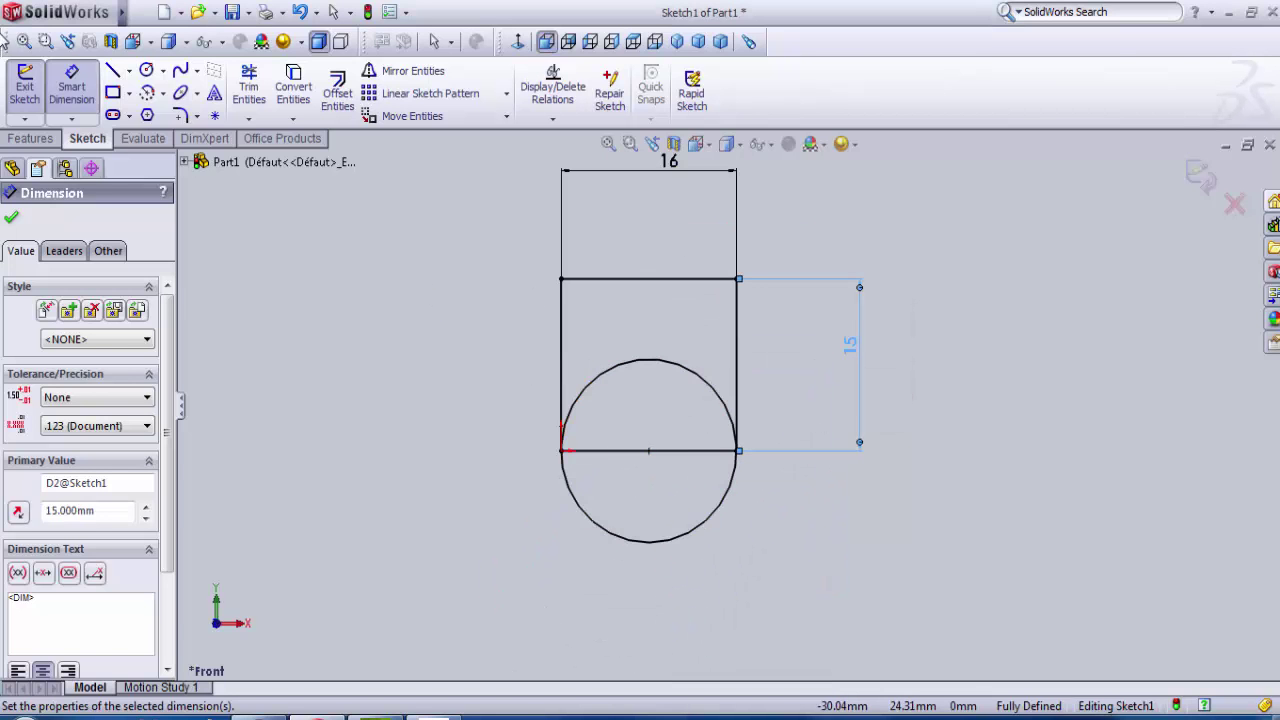
click(129, 71)
click(131, 116)
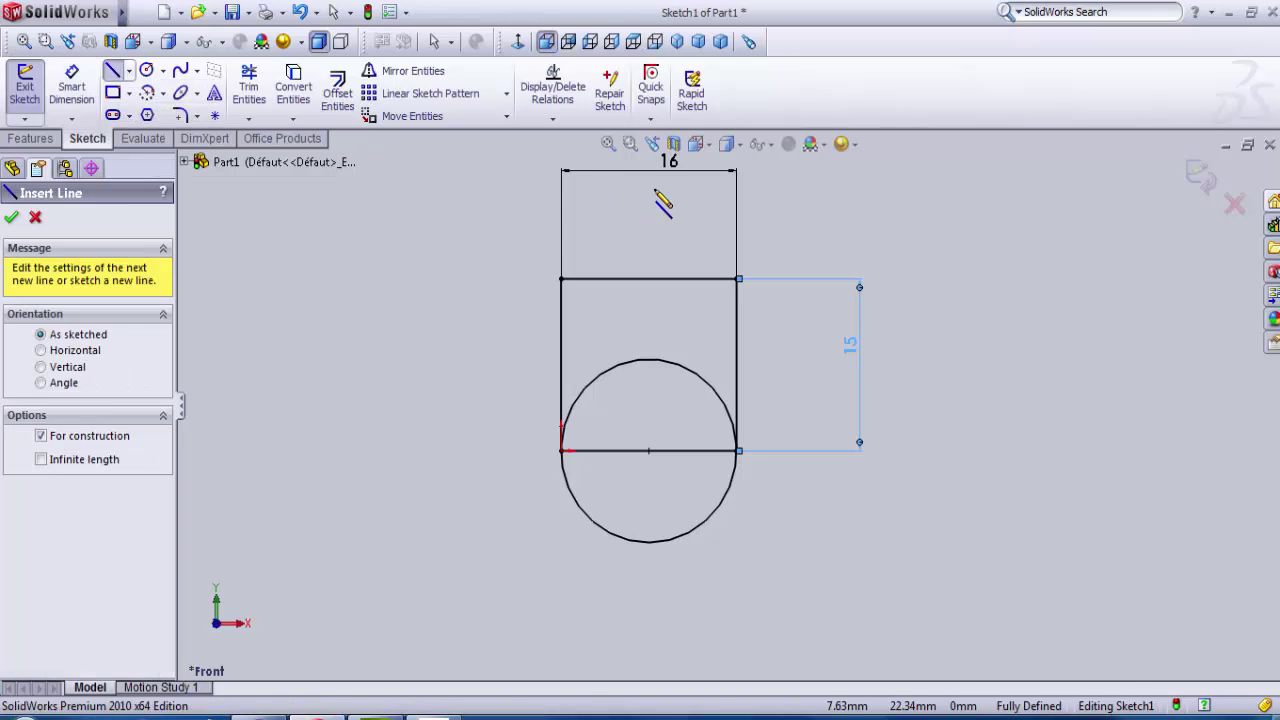
click(648, 279)
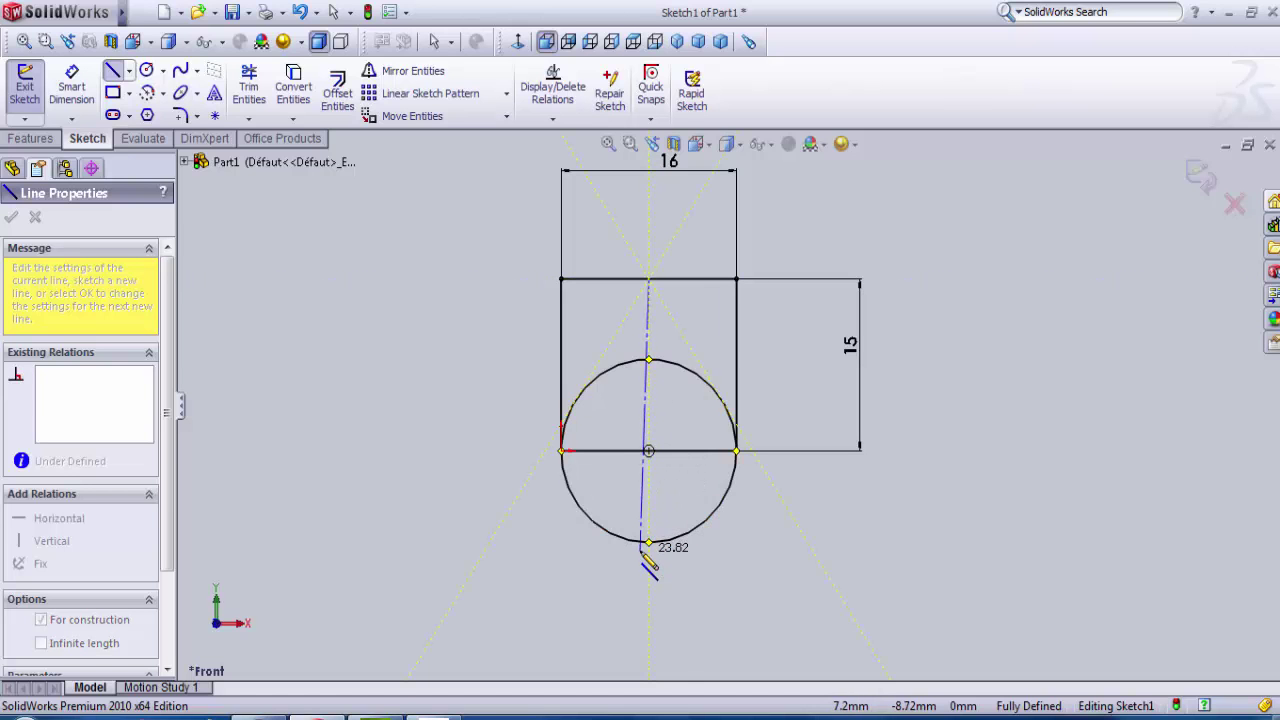
key(Escape)
- Add an inner circle concentric with the existing one and set its radius to 5 mm
scroll(681, 341, down, 2)
scroll(683, 297, up, 1)
scroll(680, 405, down, 2)
scroll(695, 407, up, 1)
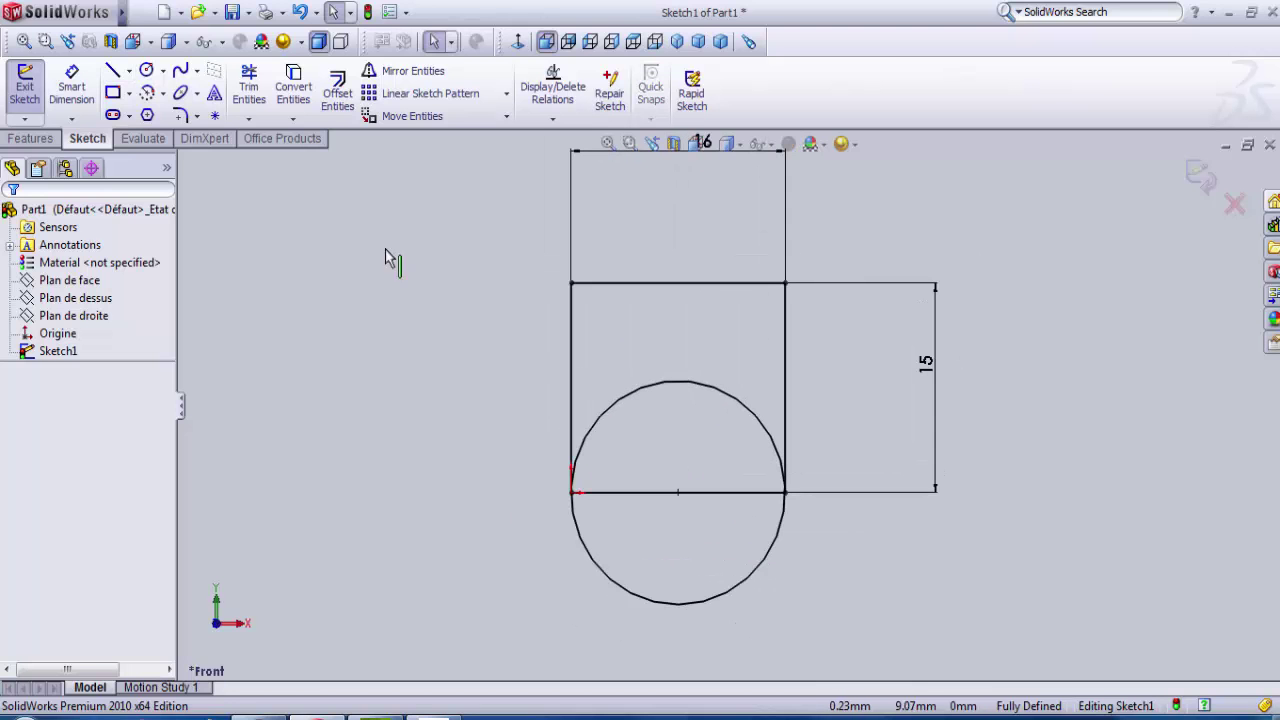
click(146, 71)
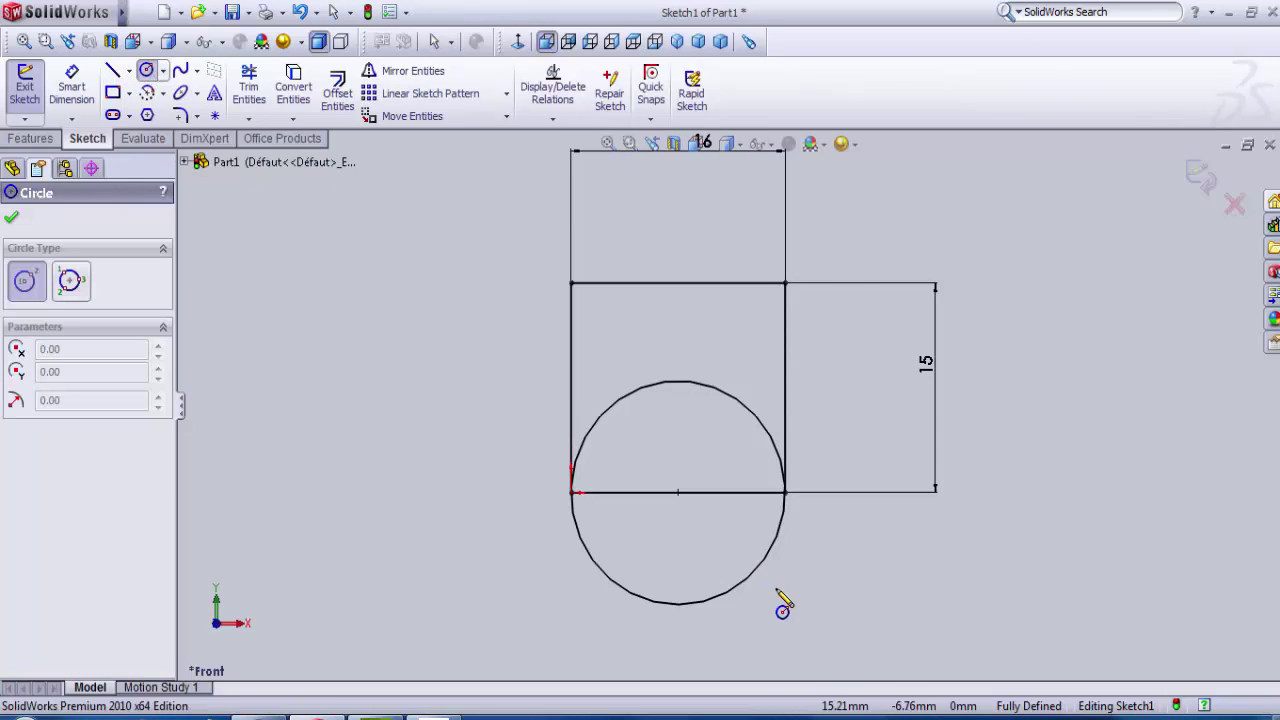
click(678, 492)
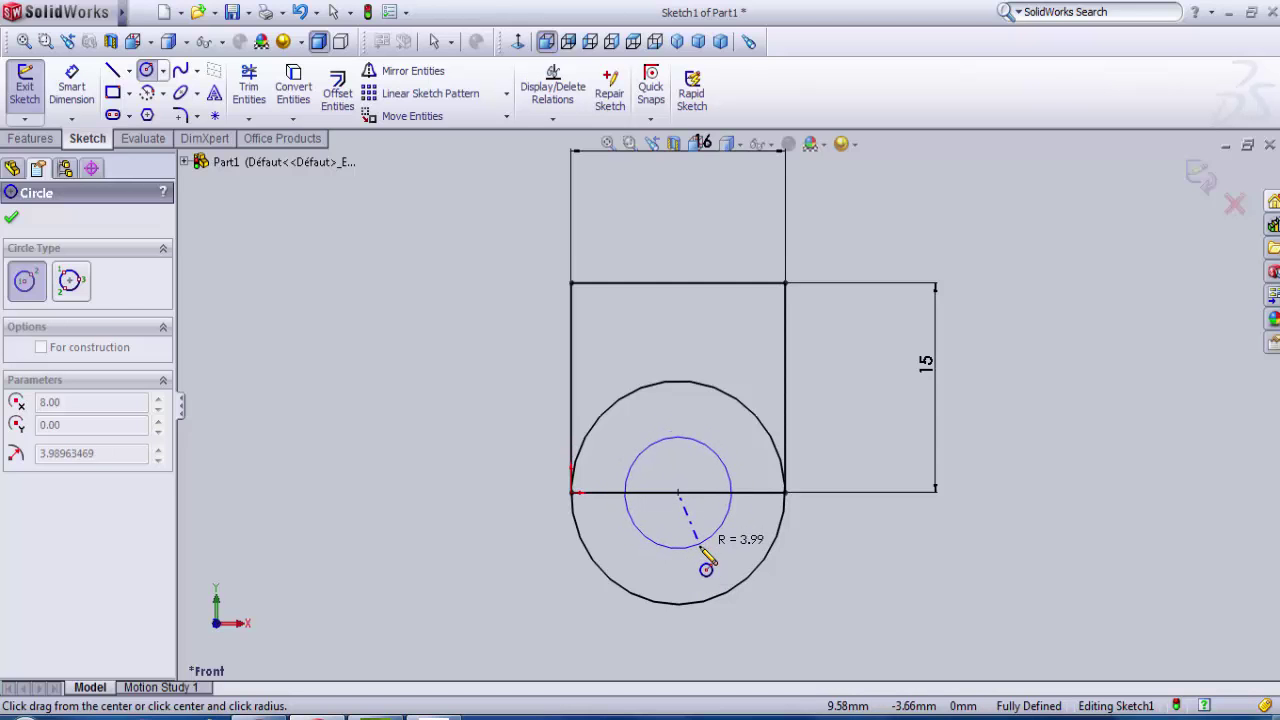
click(706, 566)
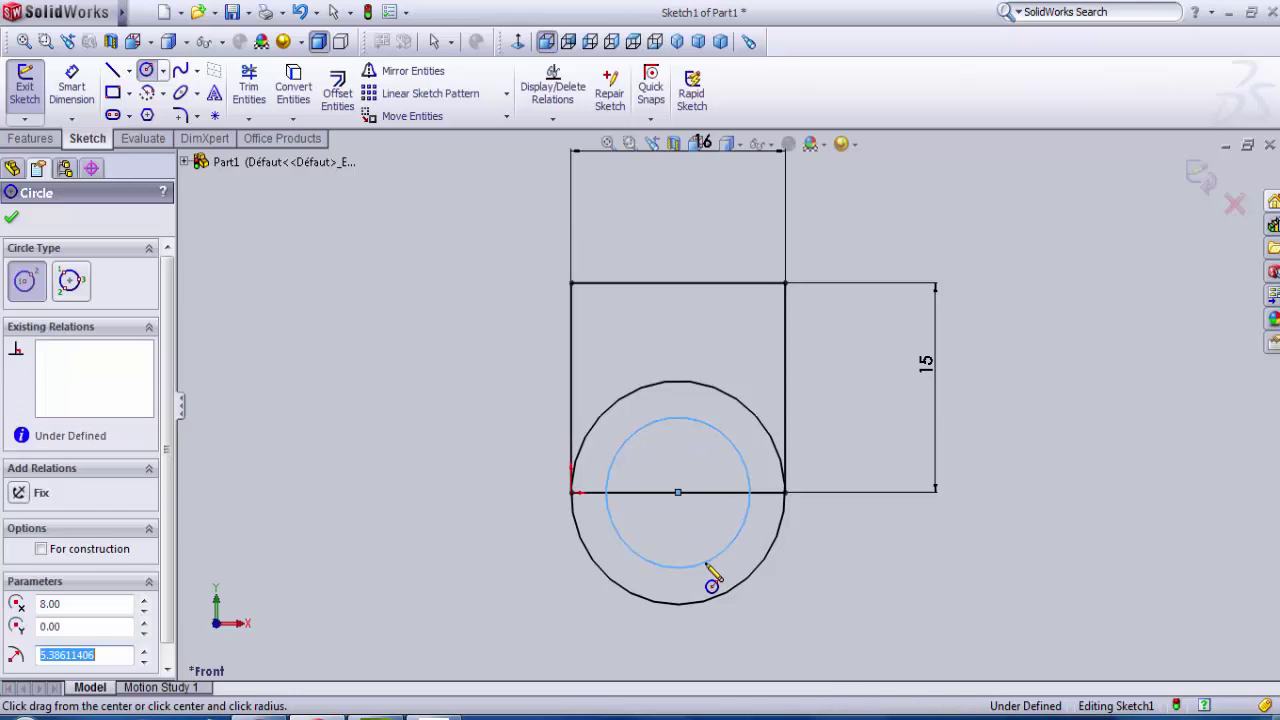
text(5)
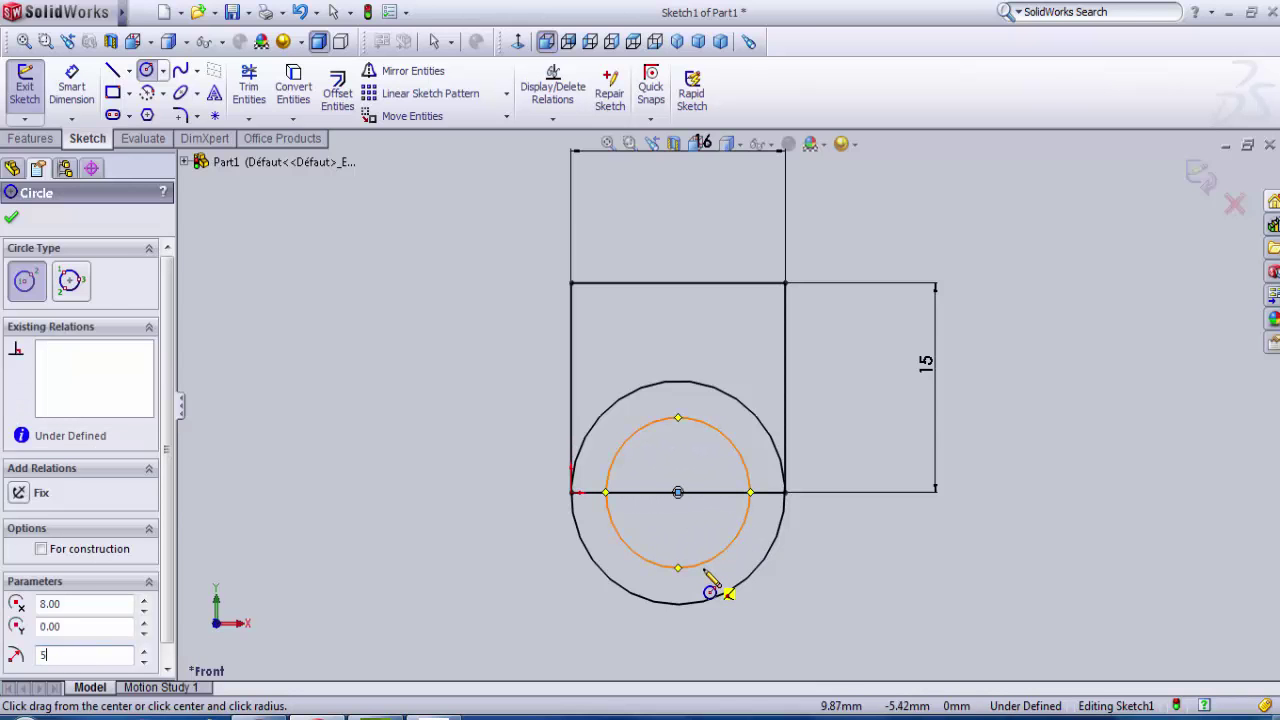
key(Return)
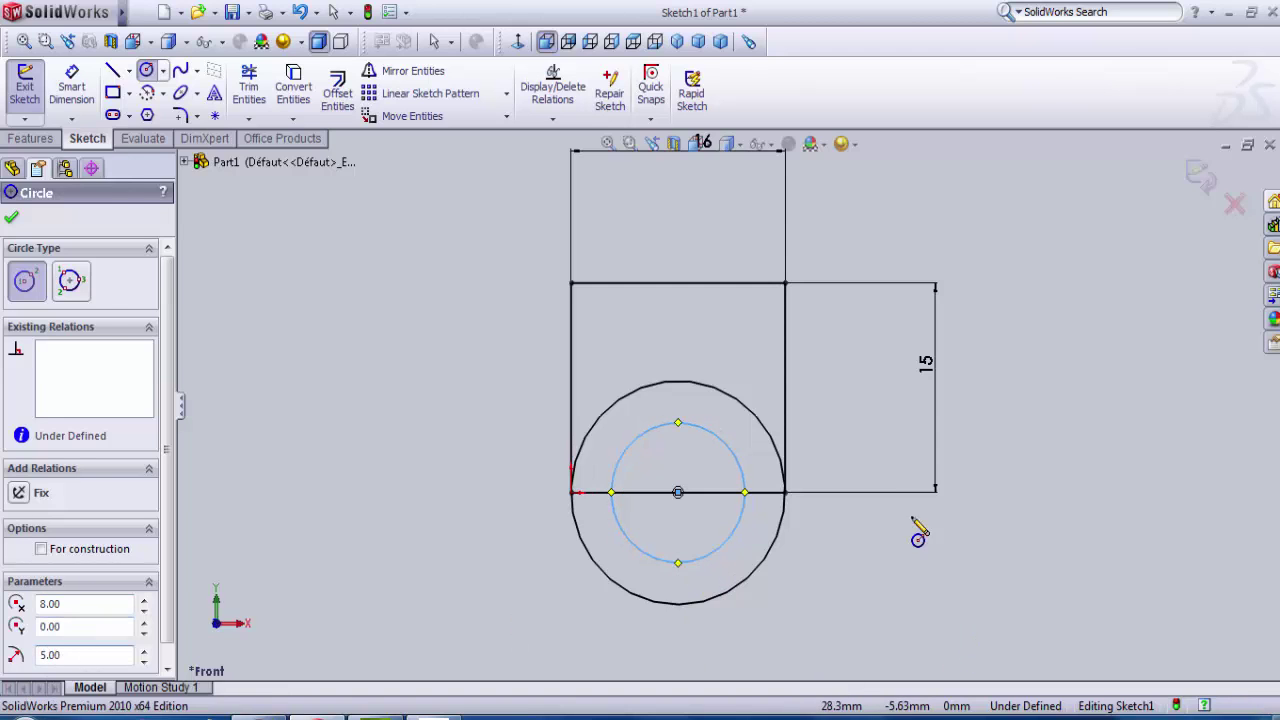
click(13, 219)
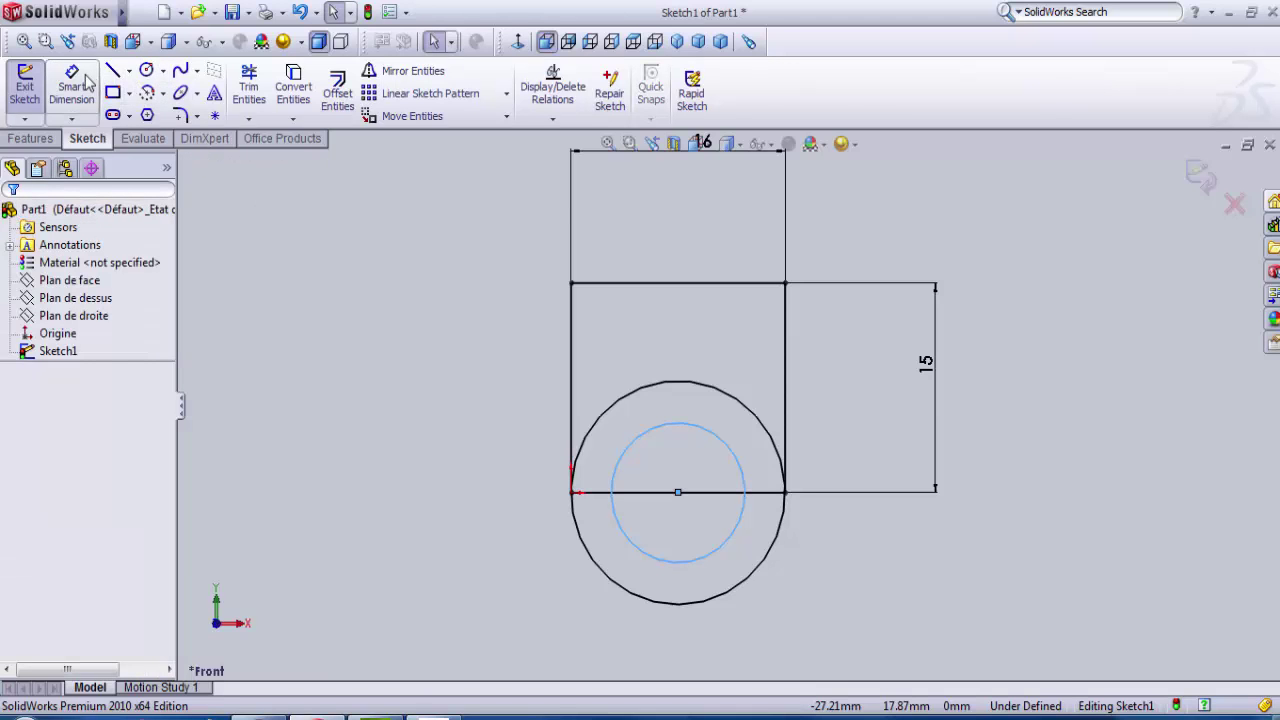
- Trim away the rectangle's bottom edge and the upper half of the outer circle using Trim to closest
click(249, 86)
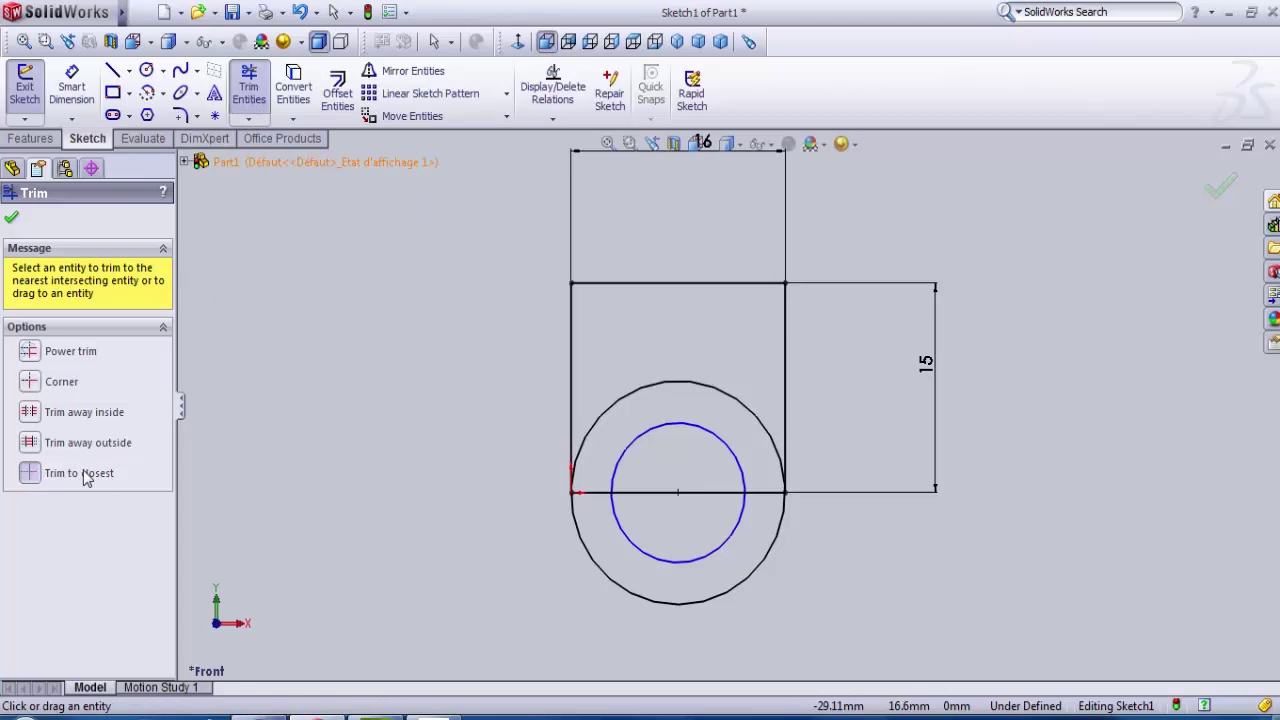
click(136, 482)
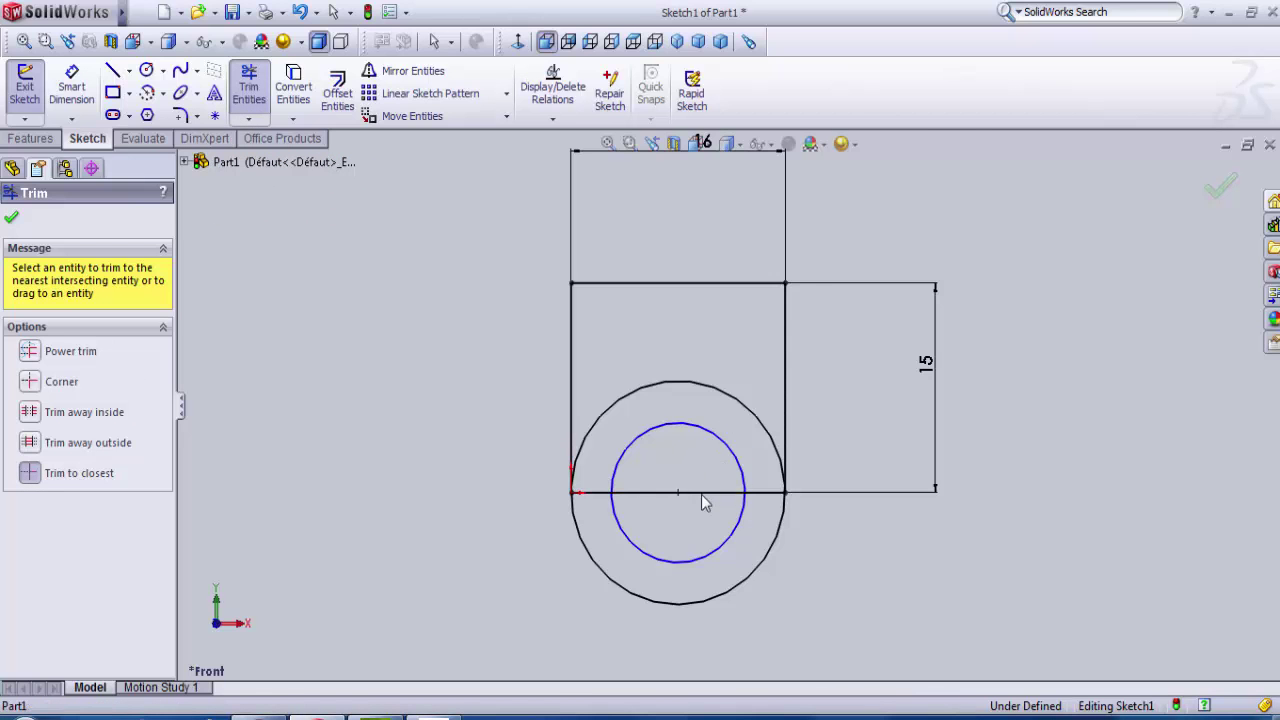
click(692, 493)
click(690, 380)
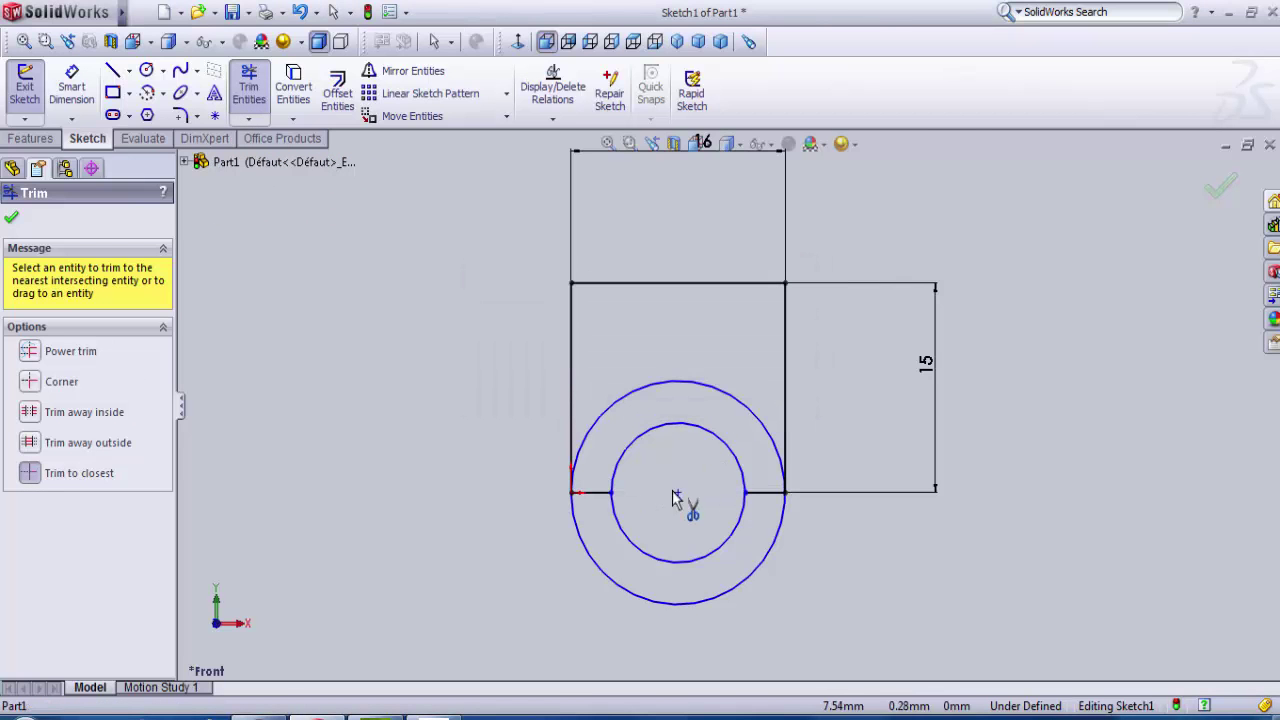
click(762, 494)
click(758, 423)
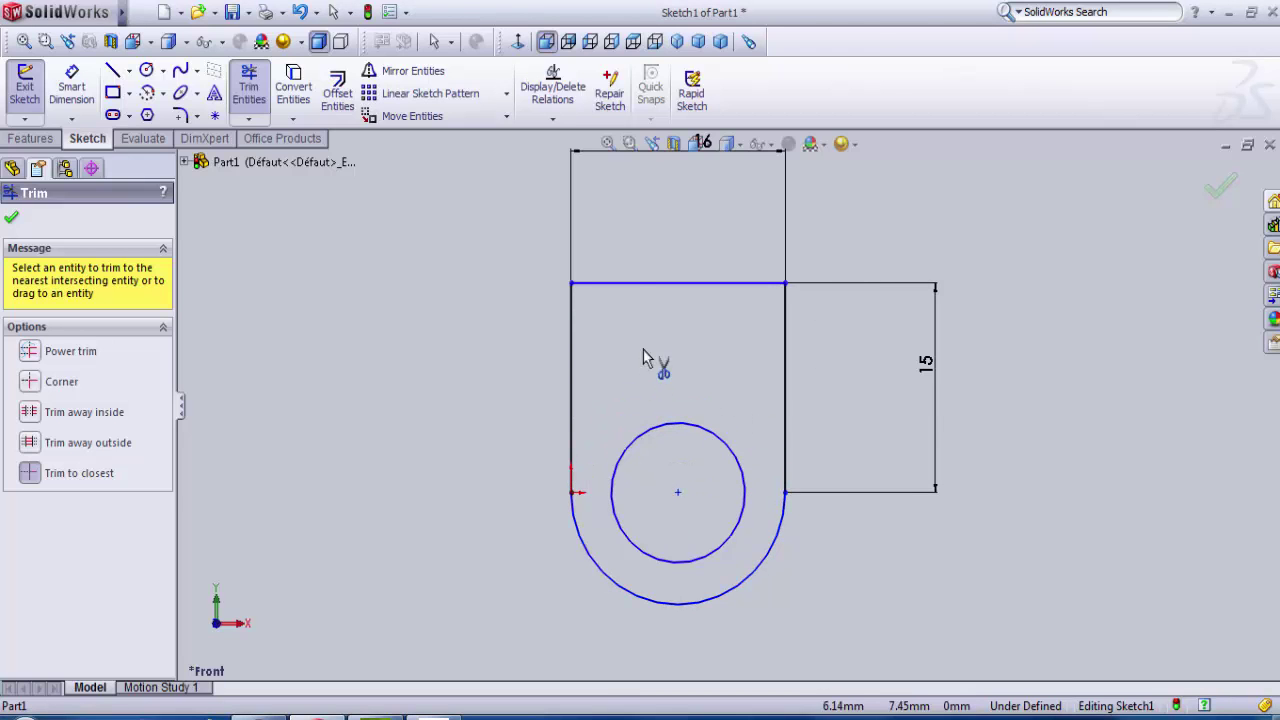
key(z)
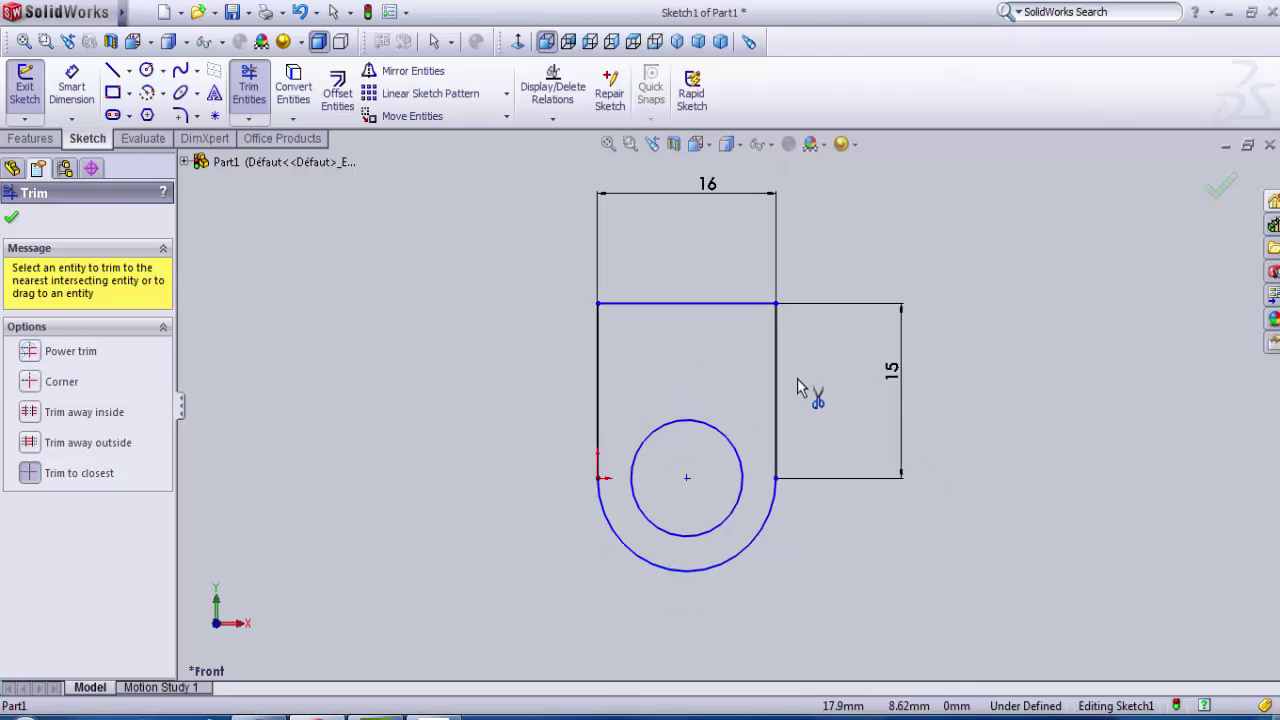
scroll(812, 390, up, 1)
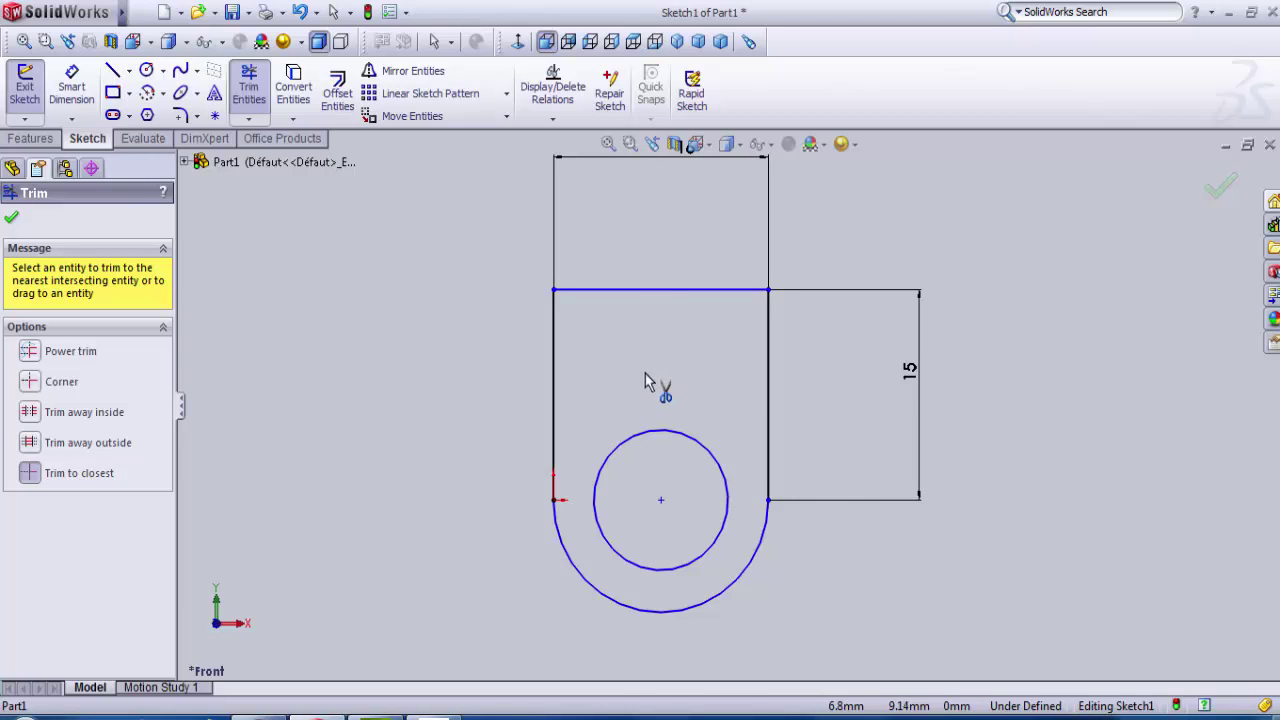
- Close the sketch and extrude the profile as a blind boss 9 mm deep
click(38, 95)
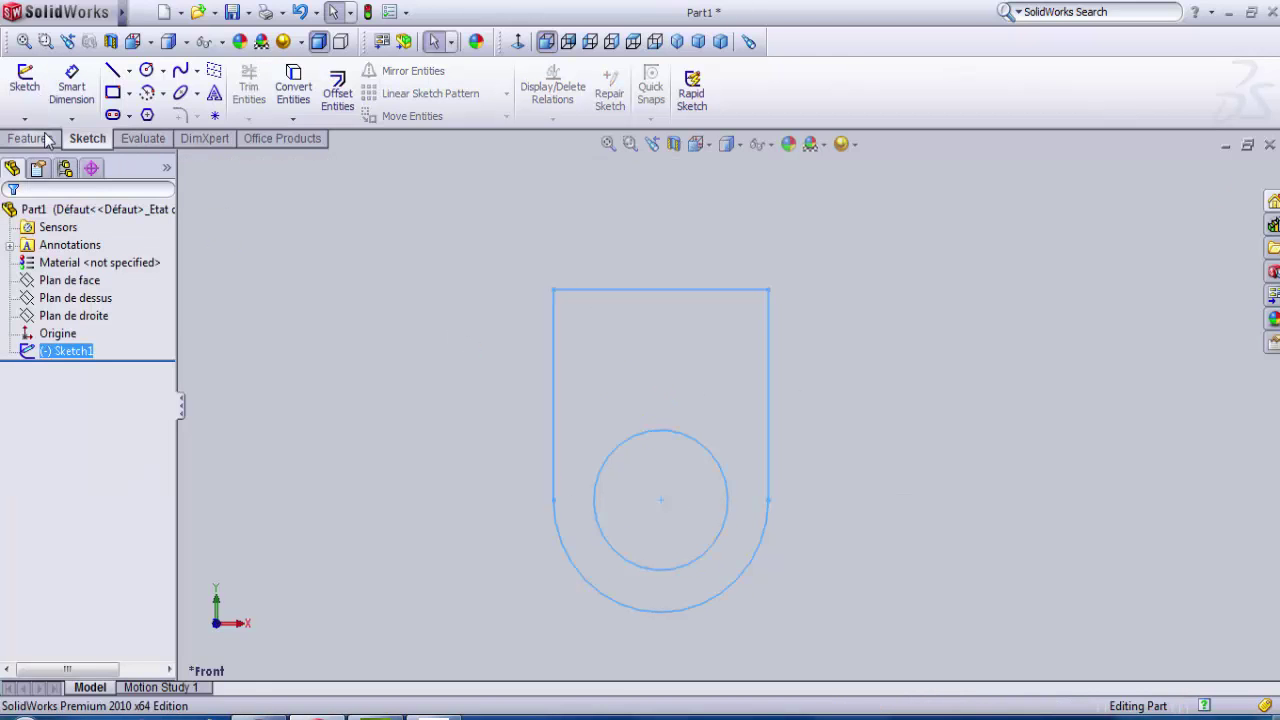
click(47, 140)
click(32, 90)
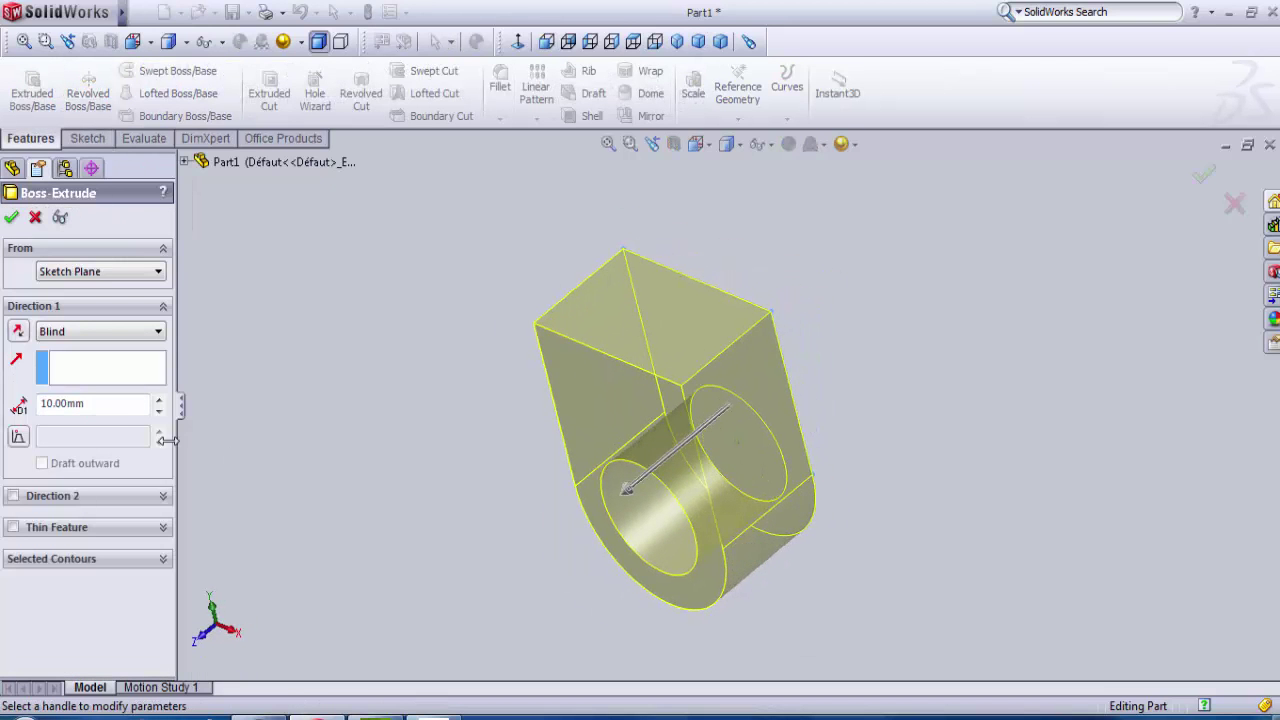
double_click(98, 403)
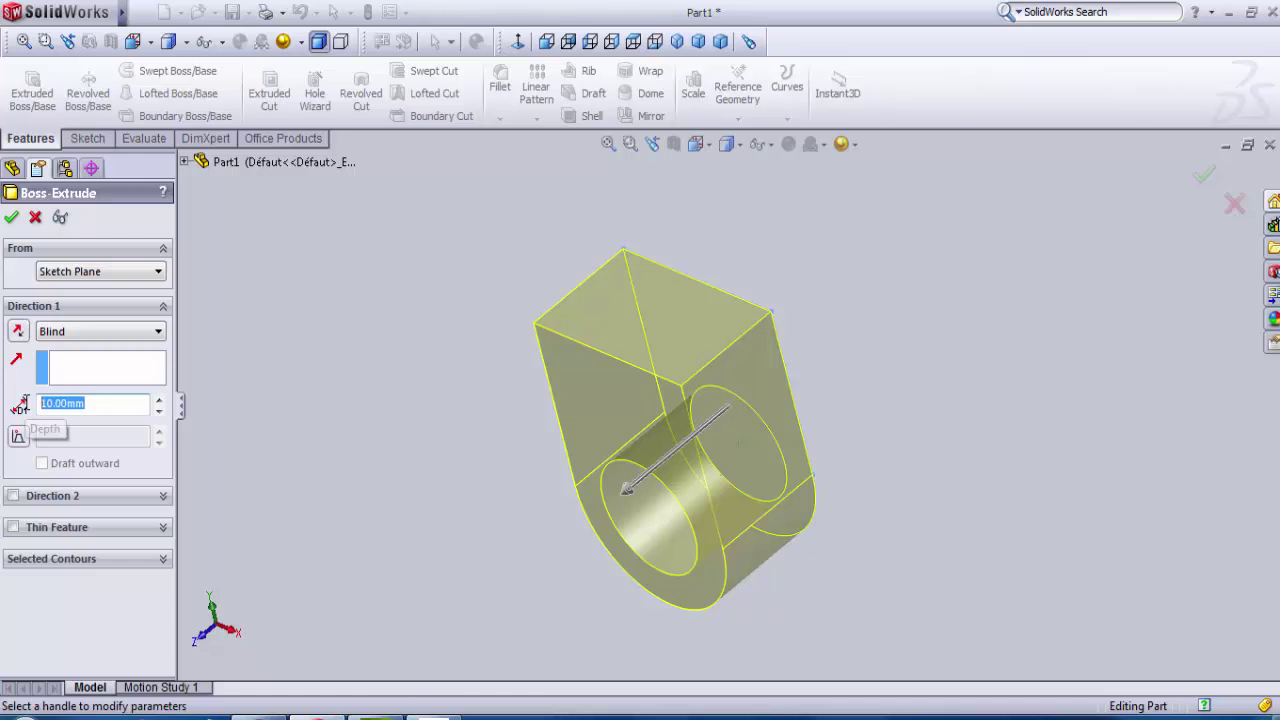
text(9)
key(Return)
middle_drag(431, 463, 385, 543)
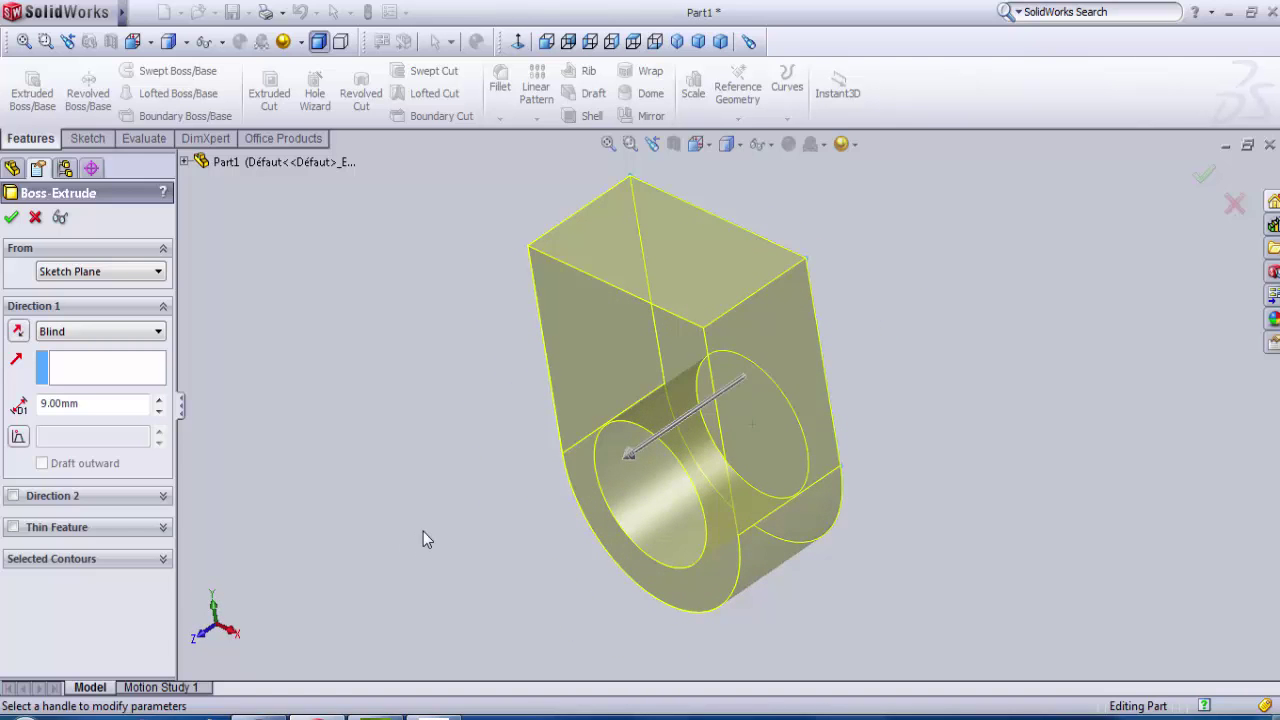
click(16, 218)
middle_drag(357, 491, 420, 460)
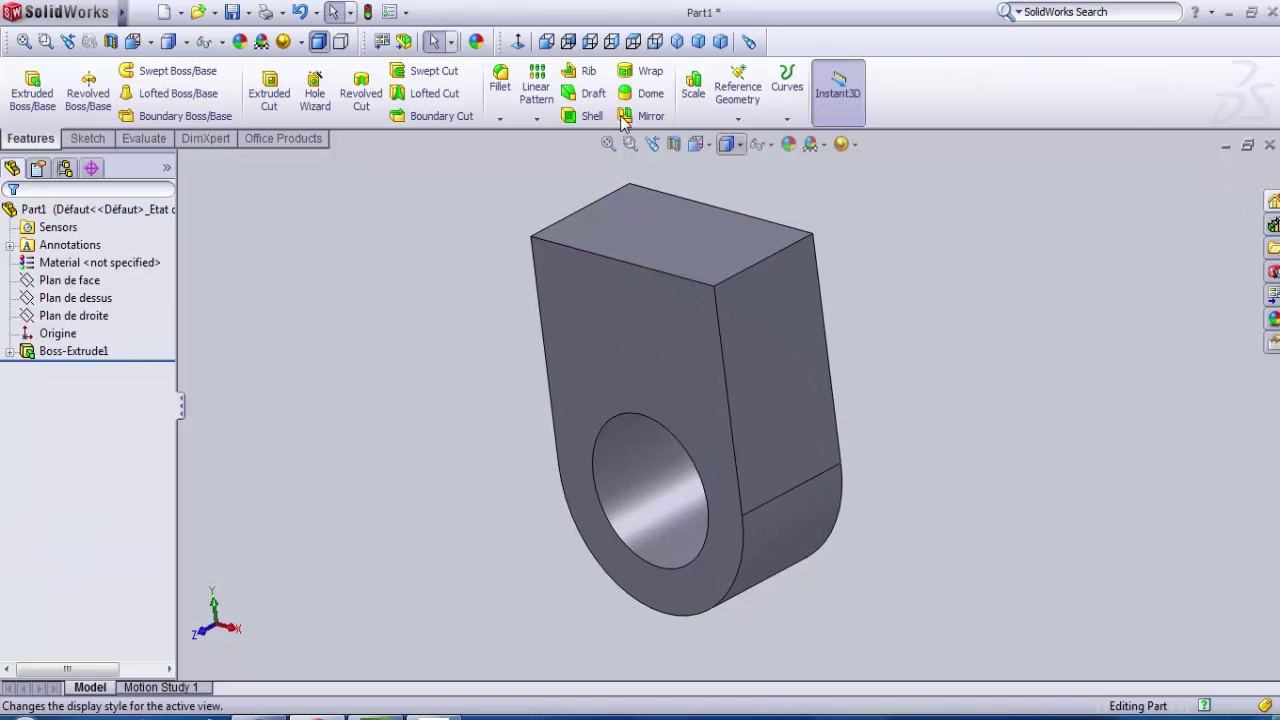
- Fillet the front and back long edges of the block's top face with a constant 2 mm radius
click(506, 95)
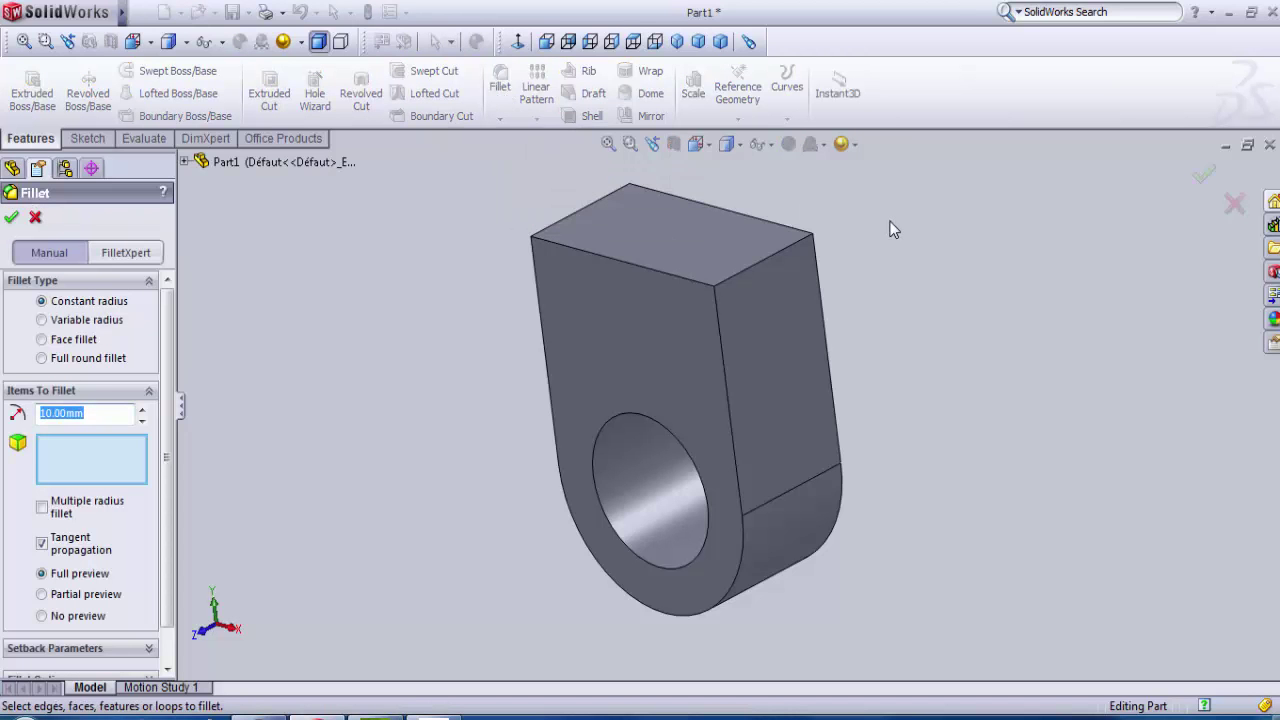
scroll(894, 251, up, 2)
scroll(850, 283, down, 3)
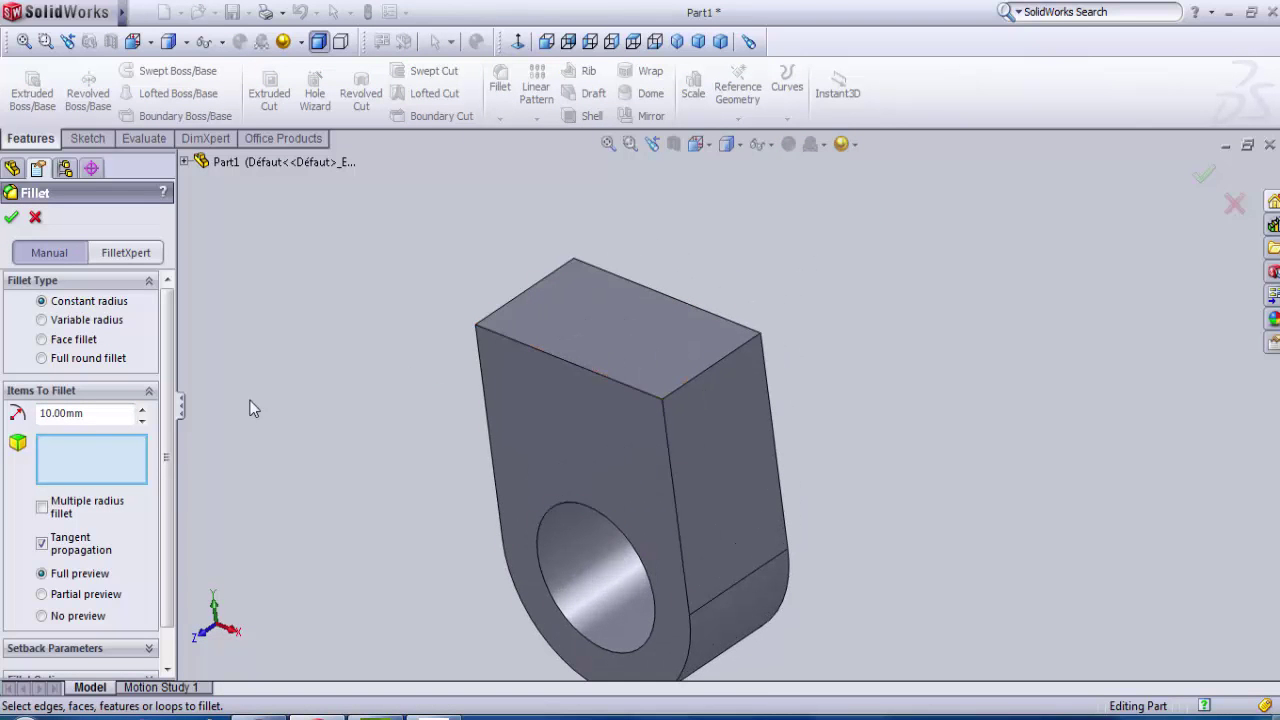
click(551, 352)
middle_drag(706, 330, 183, 420)
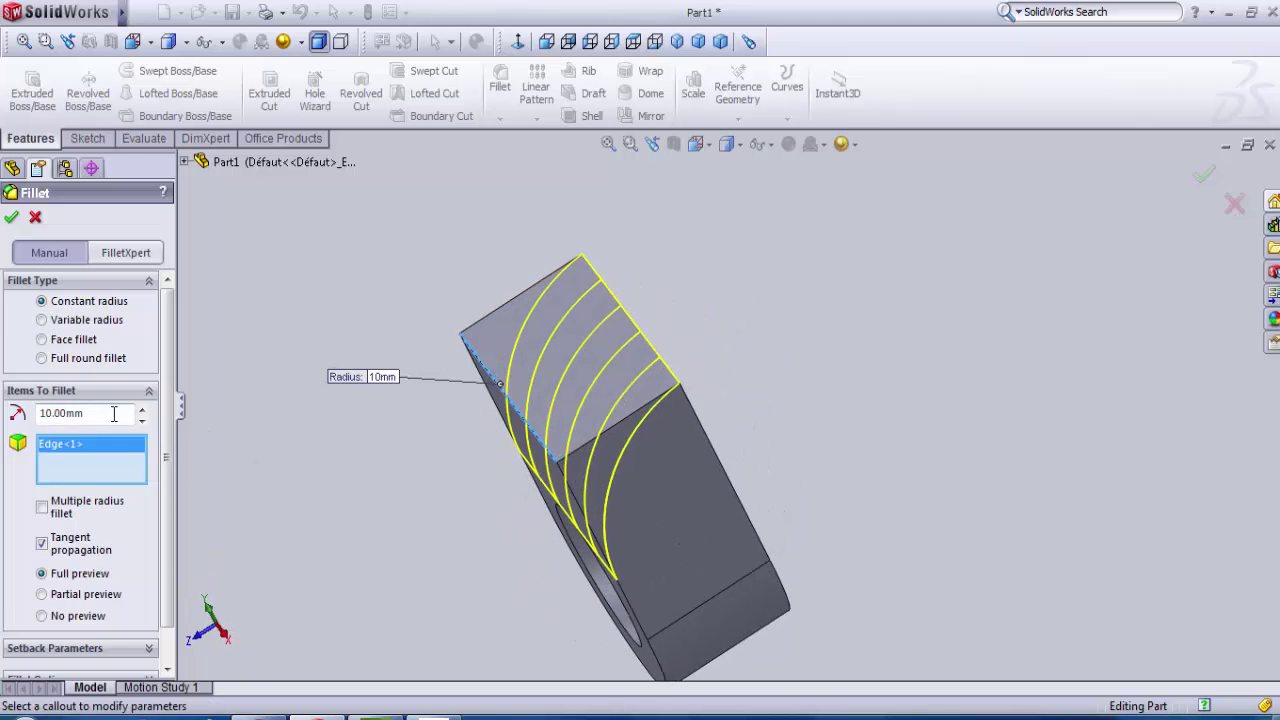
drag(114, 413, 2, 413)
key(Return)
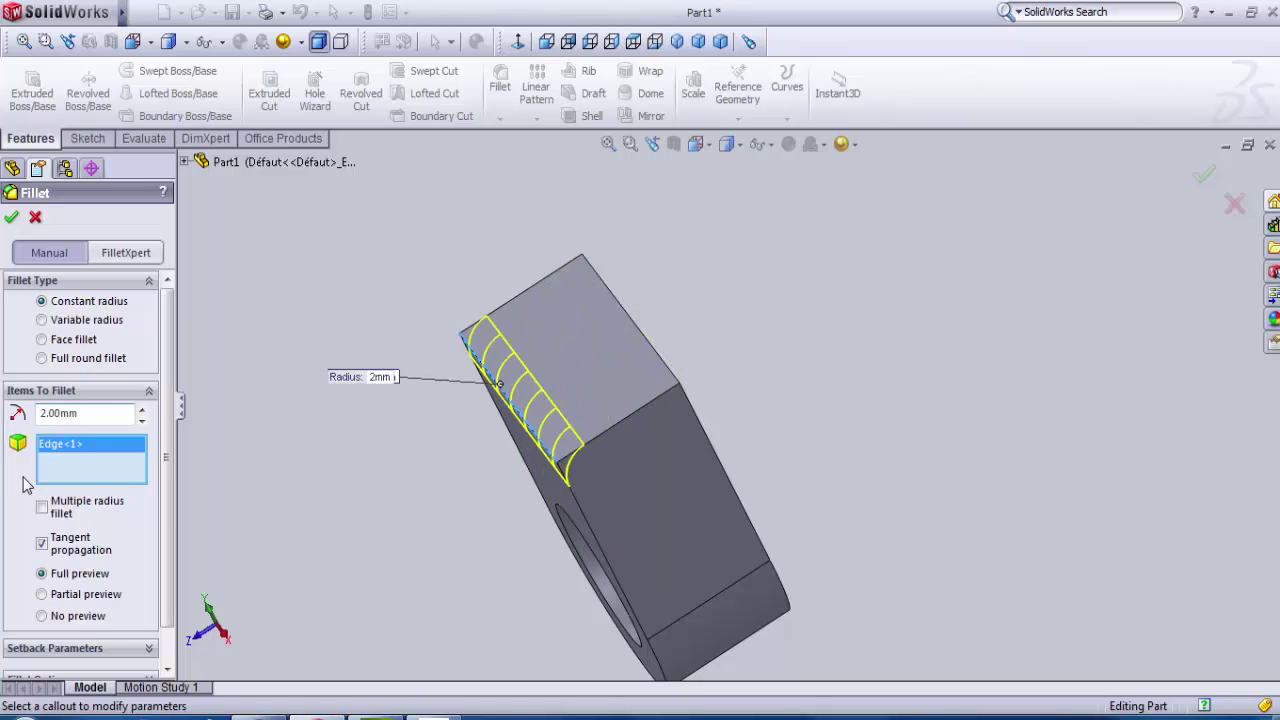
click(660, 362)
middle_drag(660, 362, 689, 409)
click(10, 218)
- Dismiss the Windows colour scheme notification and start a sketch on the block's flat side face next to the fillet ends
scroll(935, 475, up, 3)
middle_drag(933, 481, 935, 463)
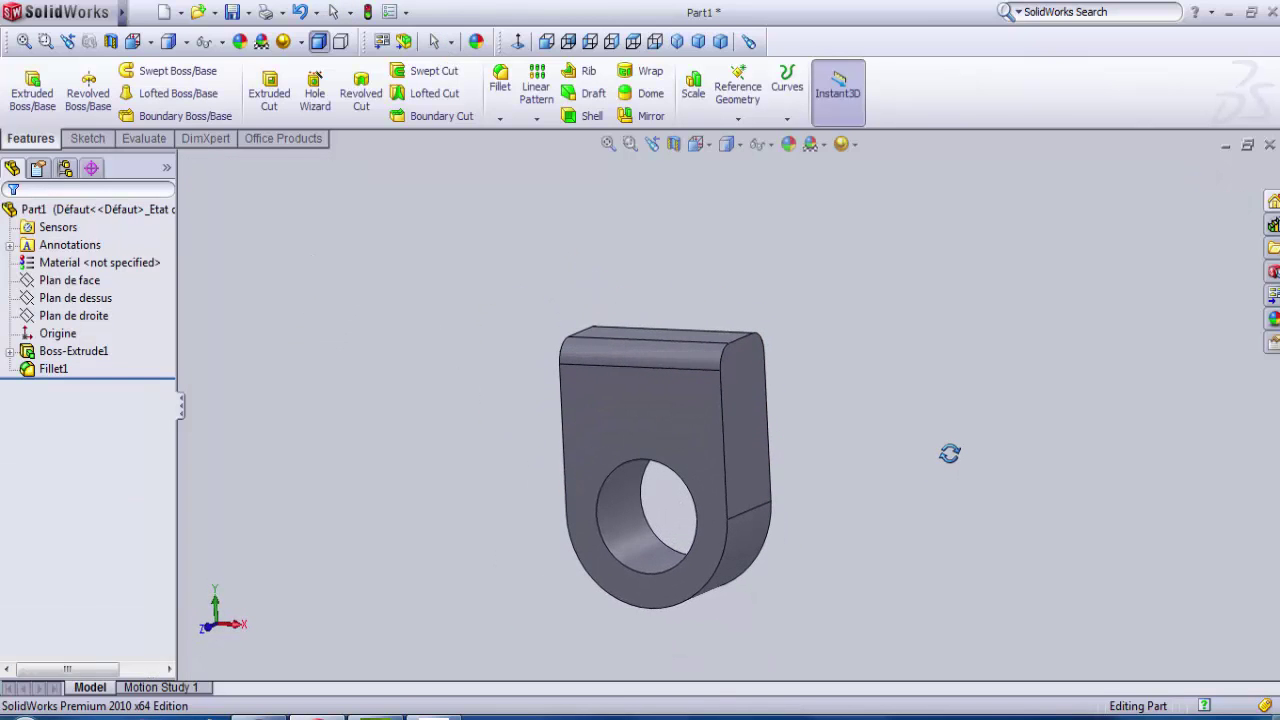
middle_drag(949, 453, 870, 455)
scroll(560, 384, down, 3)
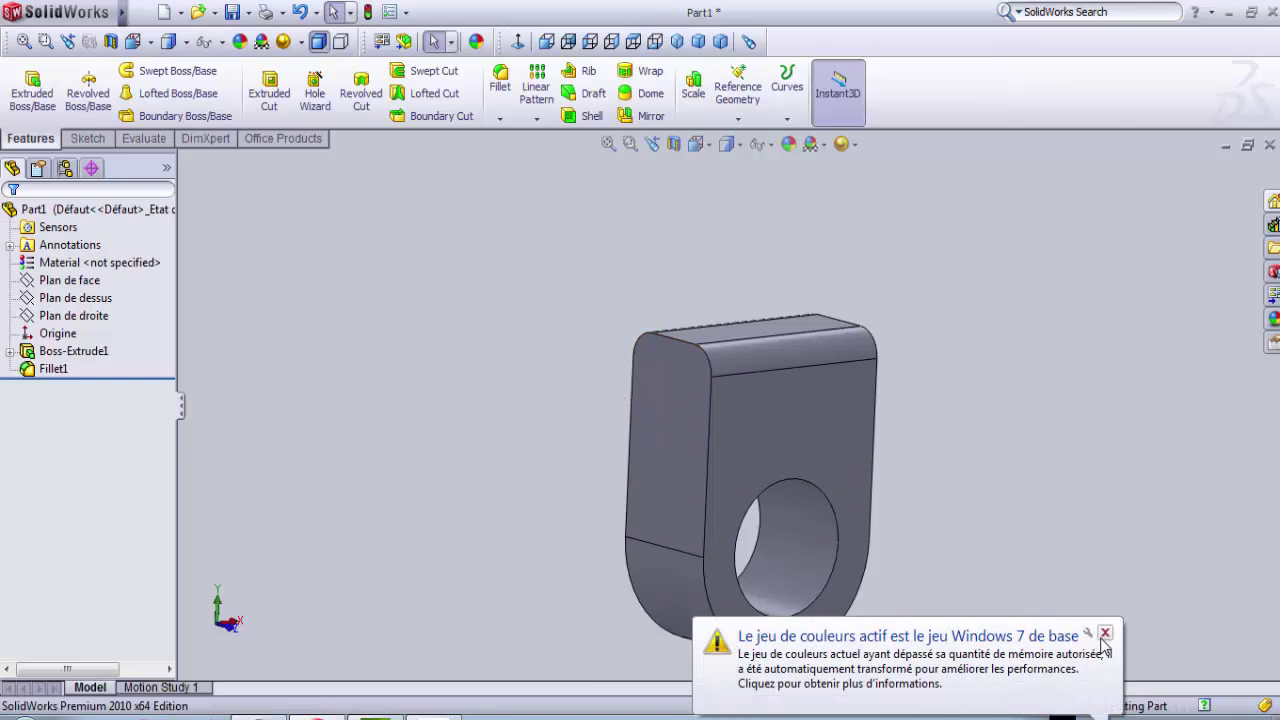
click(1105, 632)
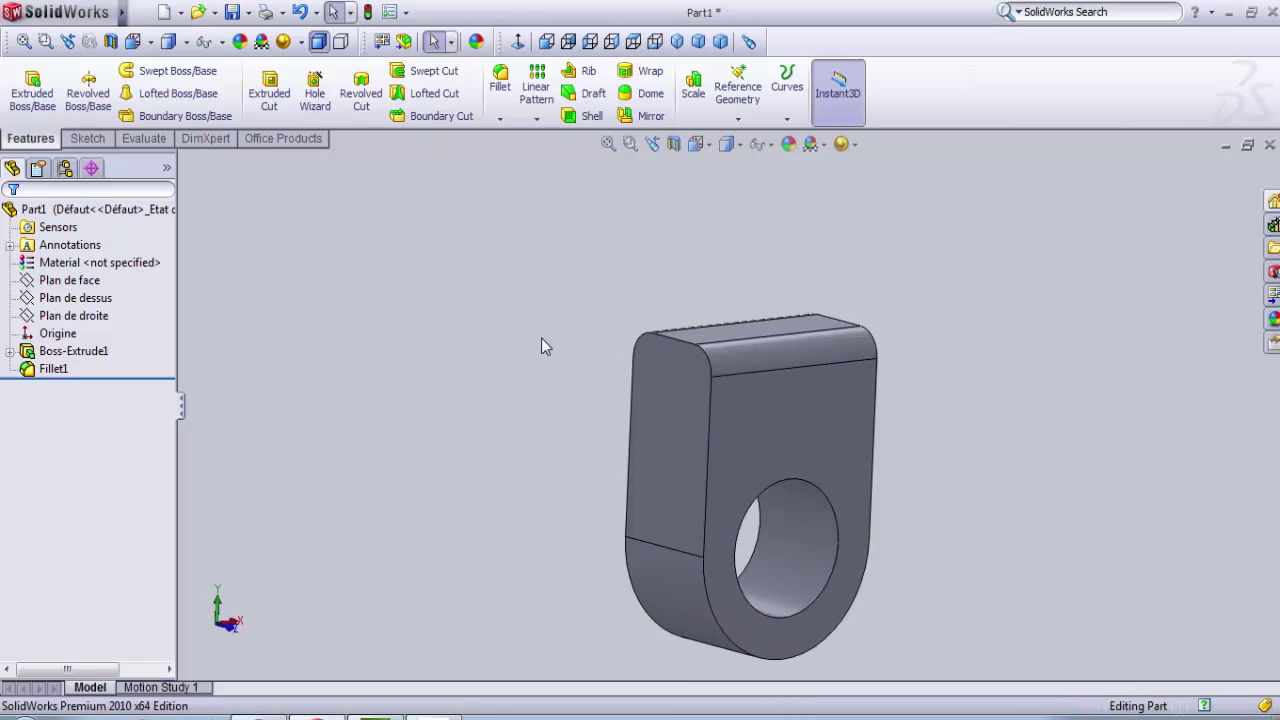
middle_drag(541, 340, 536, 385)
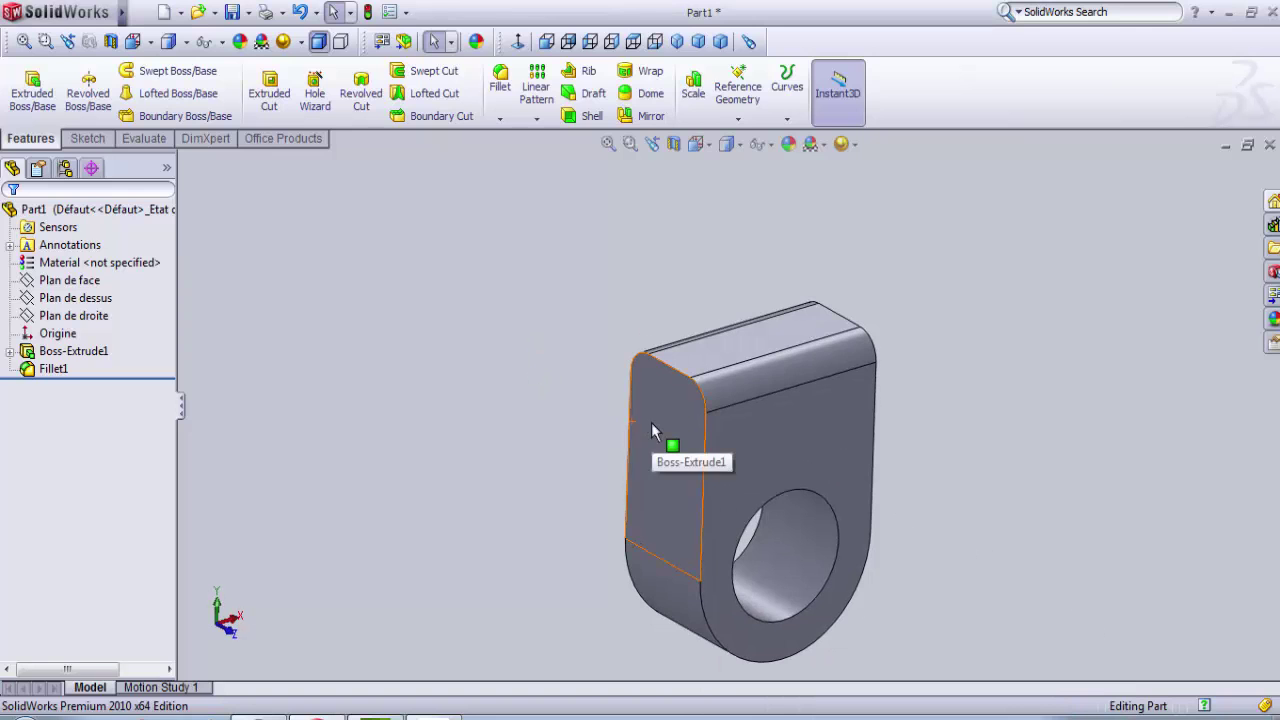
click(667, 435)
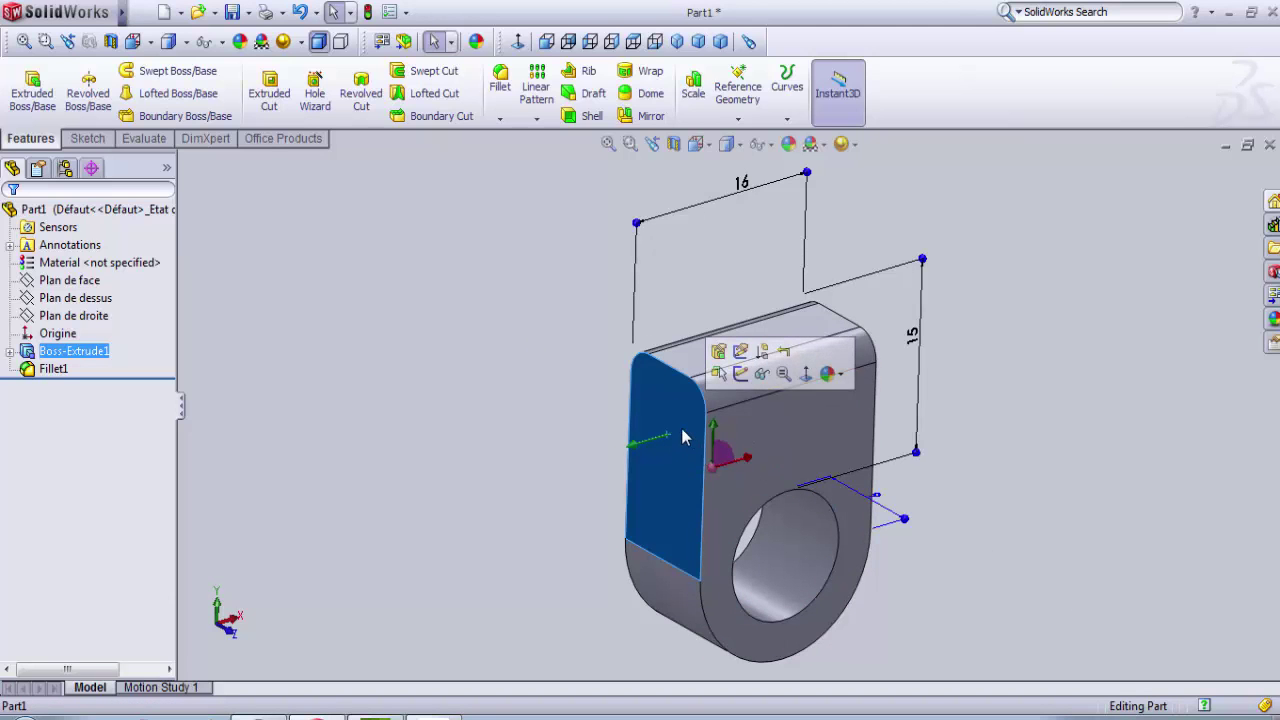
click(741, 375)
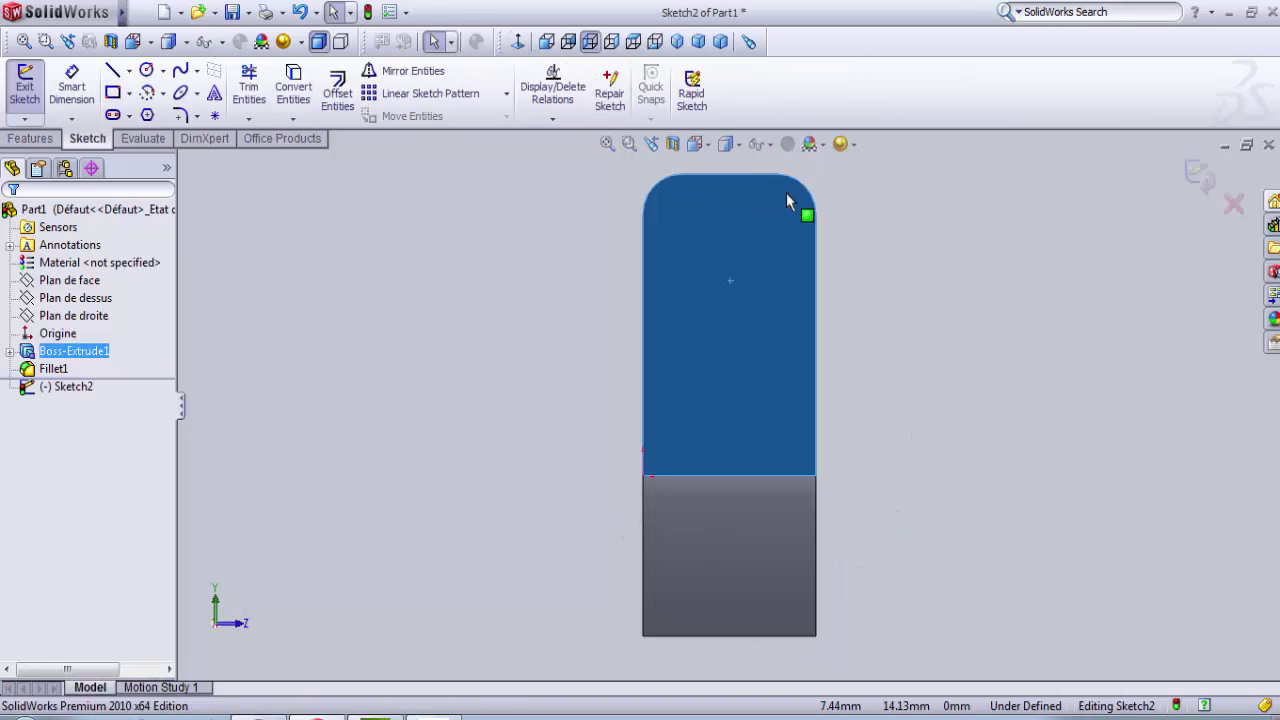
- Draw a vertical centerline from the midpoint of the side face's top edge to the midpoint of its bottom edge
scroll(800, 205, down, 2)
click(130, 71)
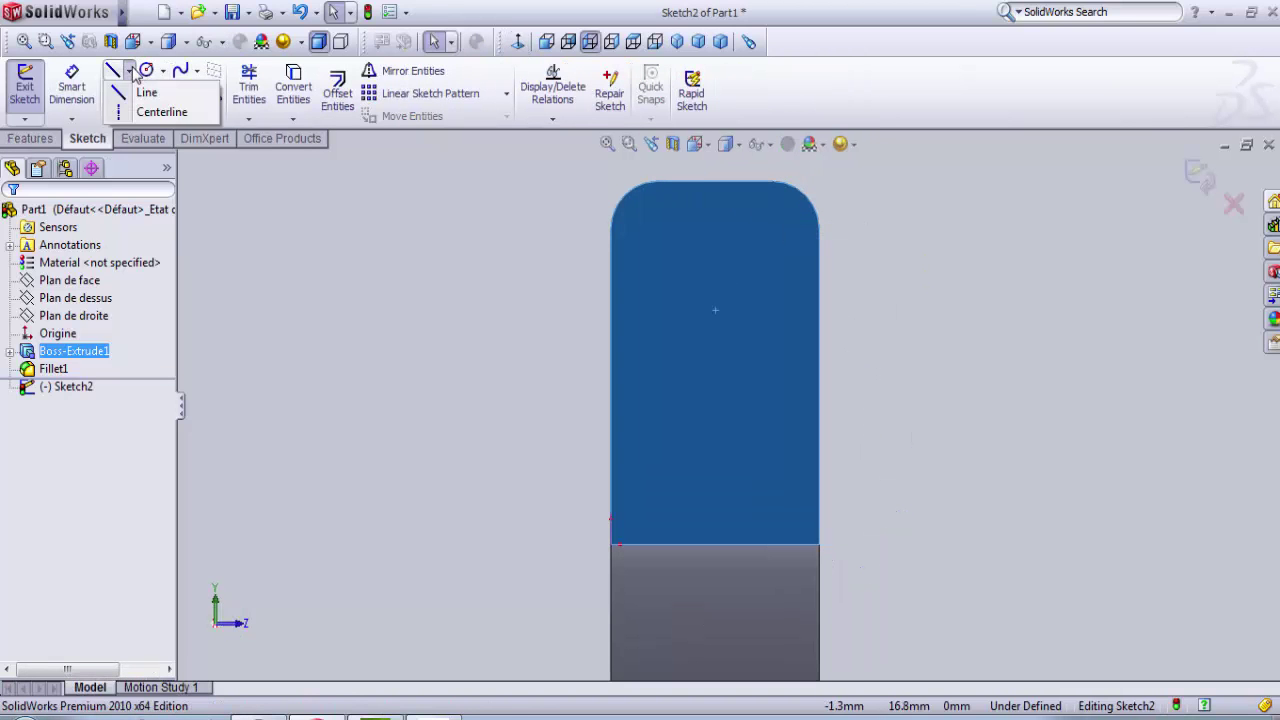
click(152, 113)
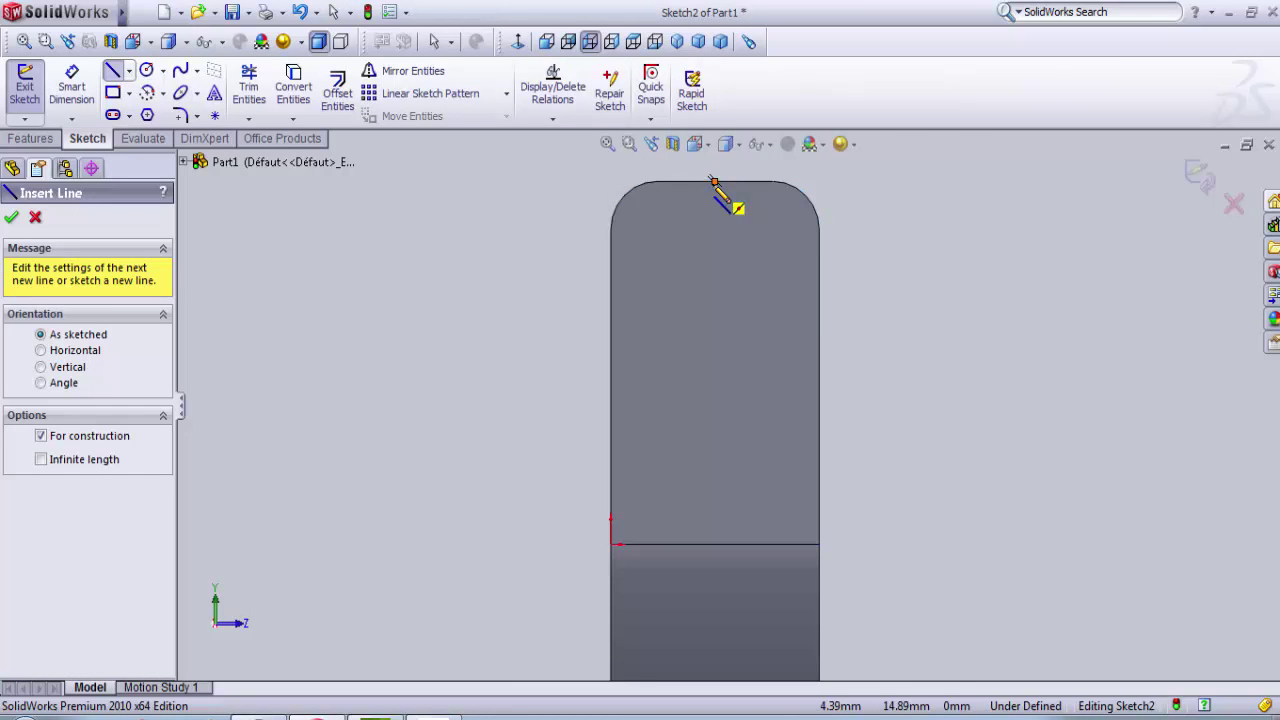
click(714, 181)
click(714, 544)
key(Escape)
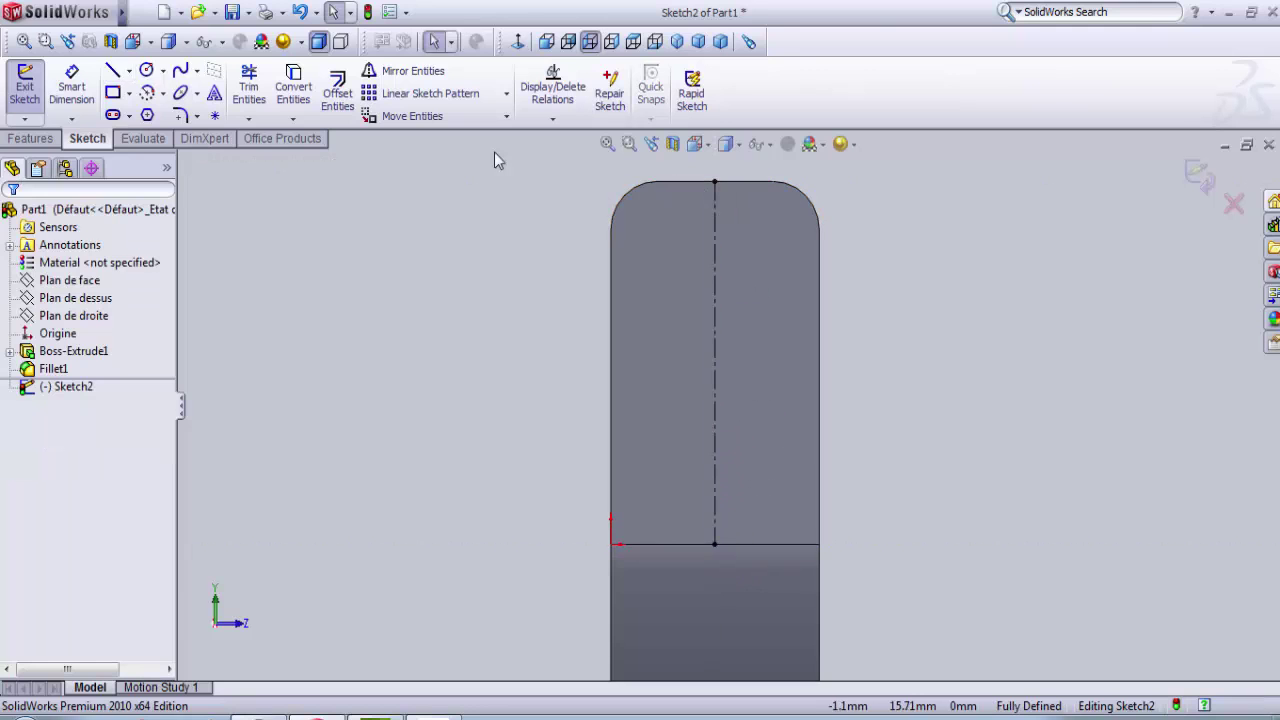
- Sketch a circle centred on the upper part of the centerline and set its diameter to 5 mm
click(146, 70)
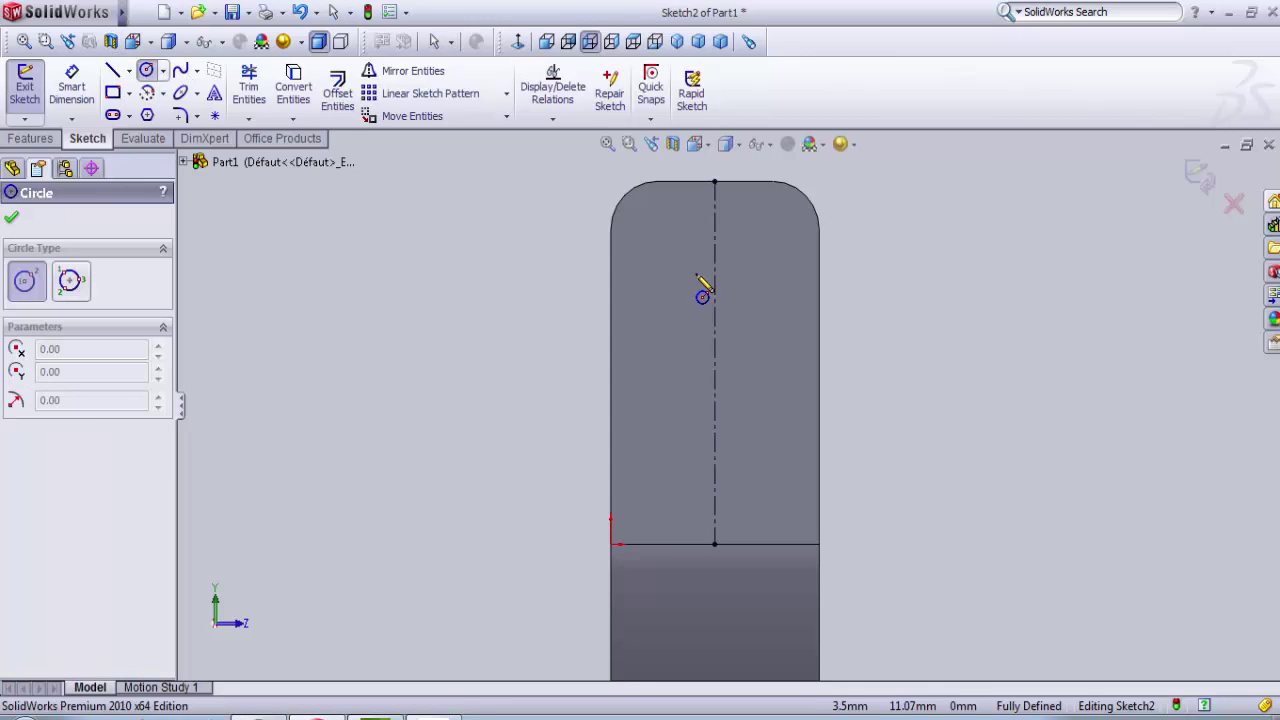
click(716, 258)
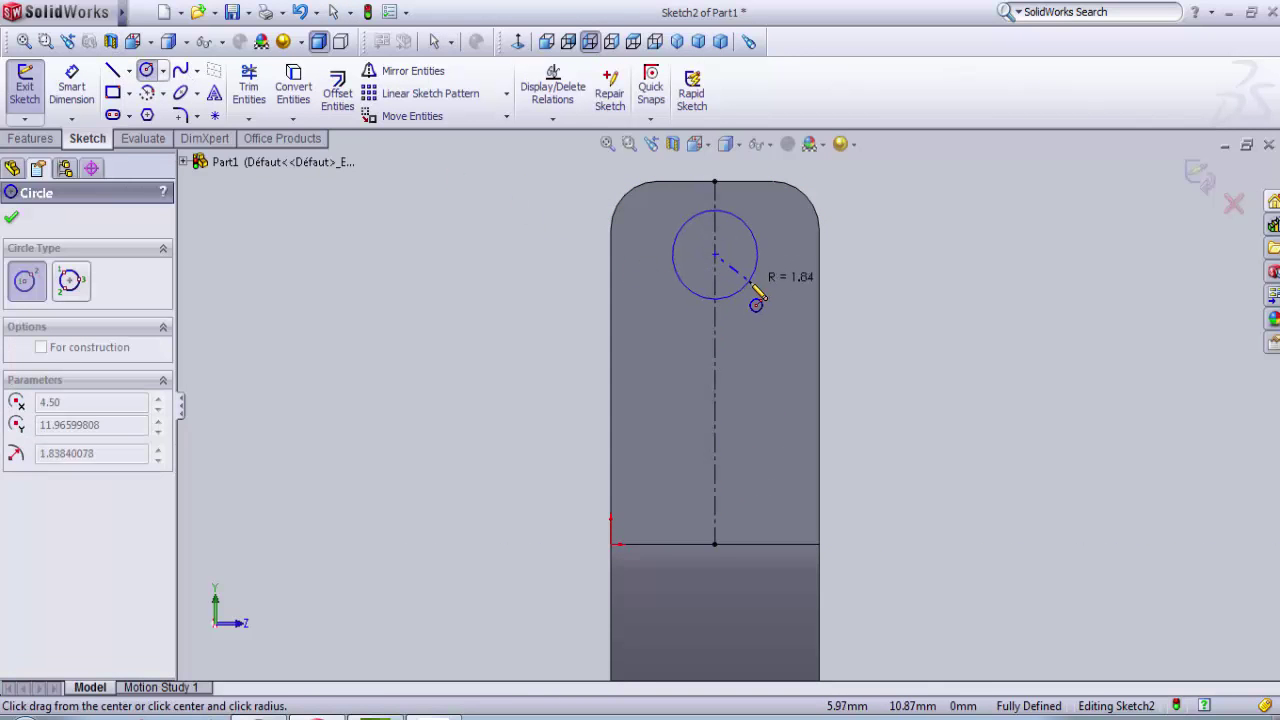
click(762, 308)
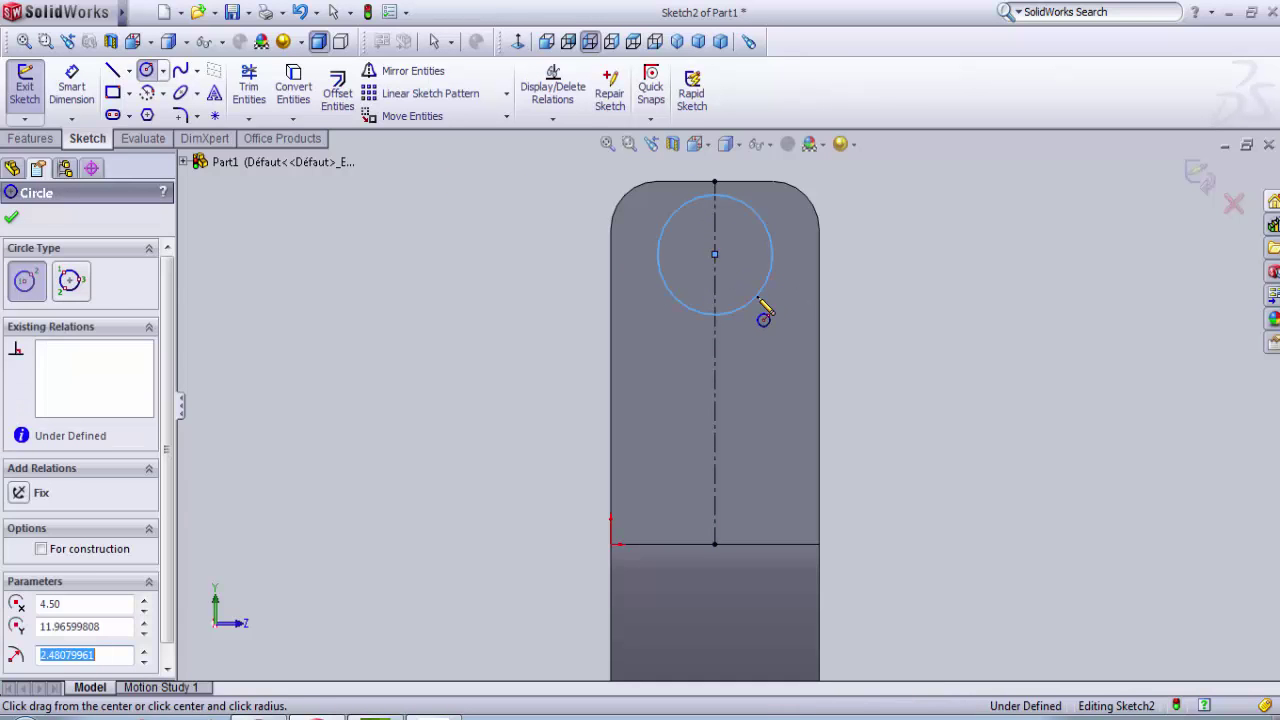
click(68, 88)
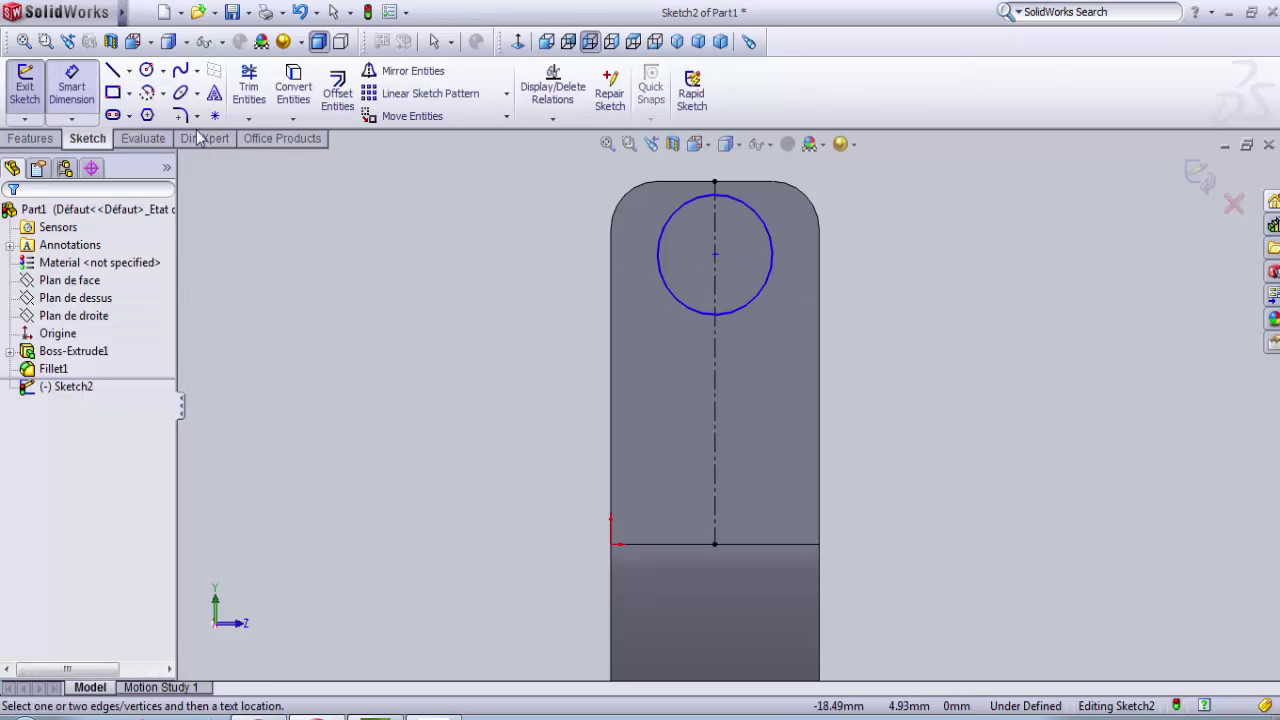
click(771, 264)
click(897, 266)
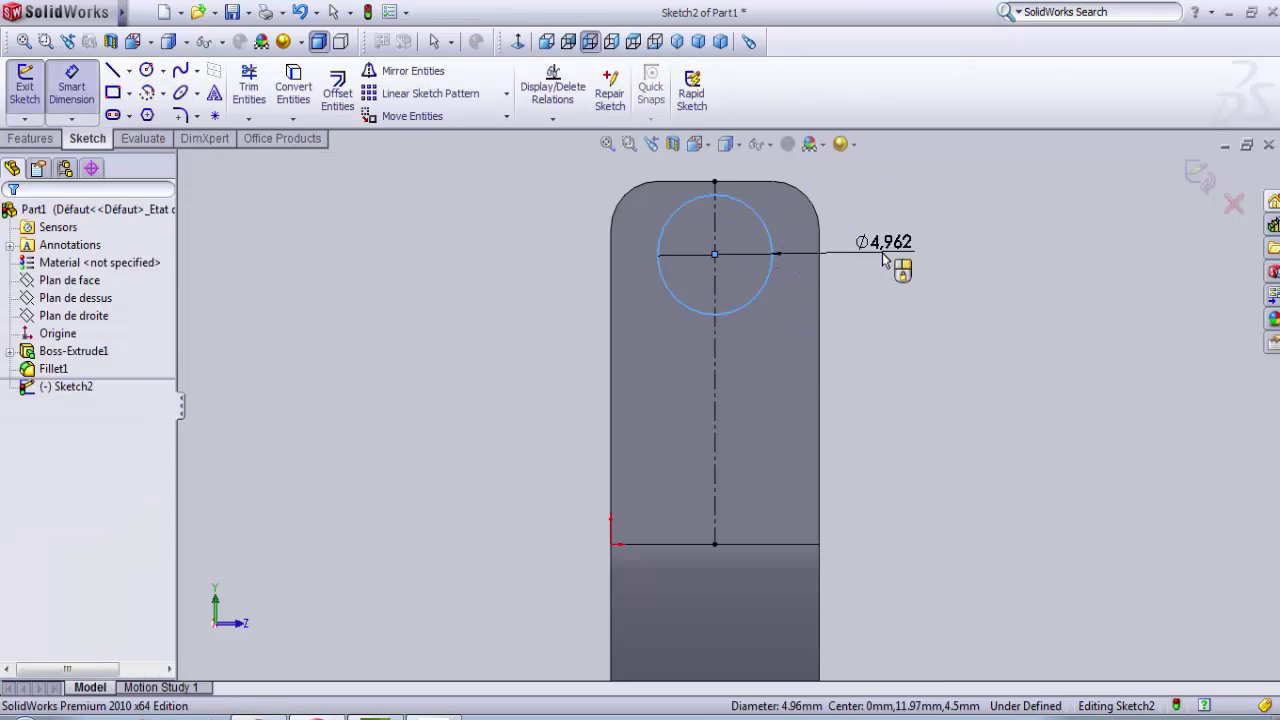
text(5)
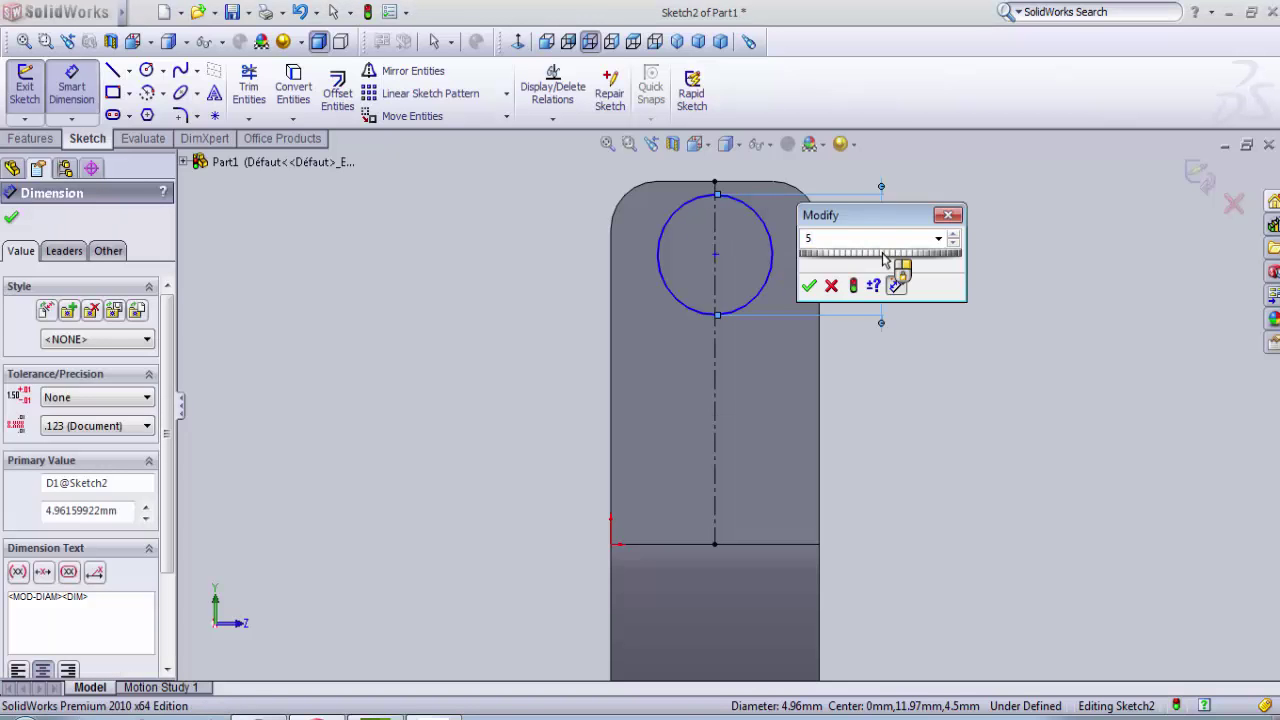
key(Return)
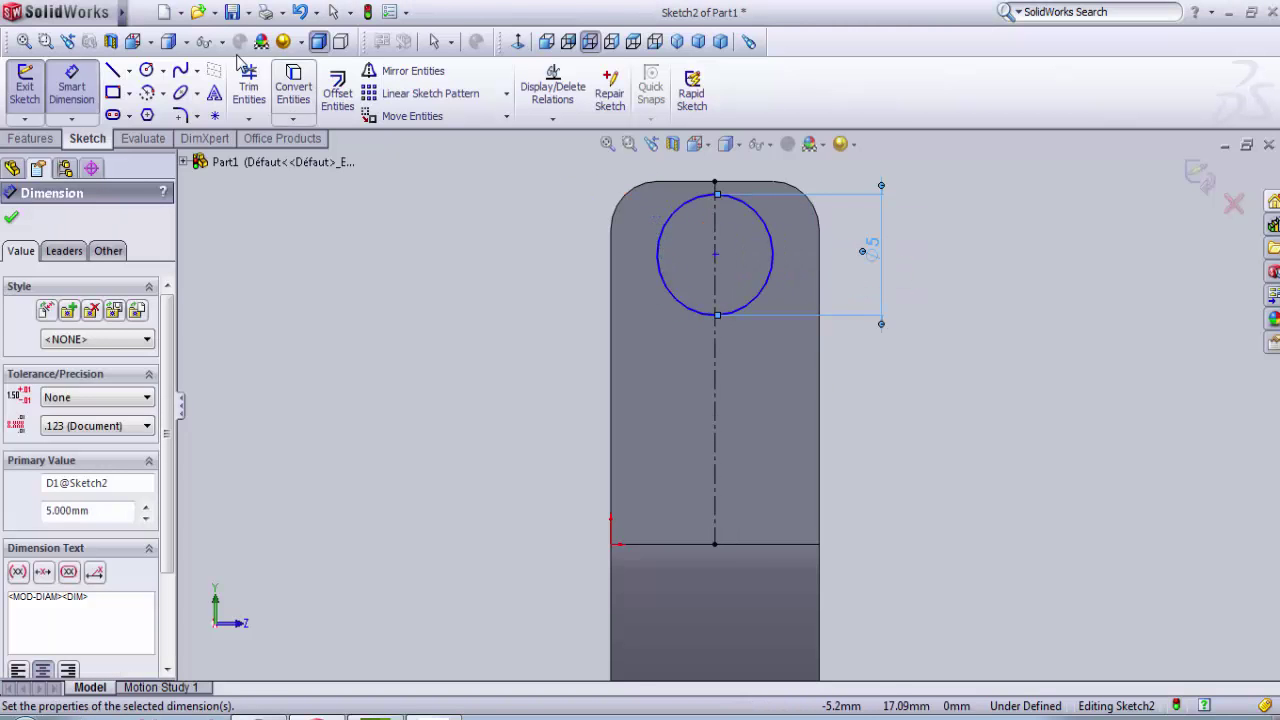
- Dimension the distance from the circle's centre to the face's top edge as 4 mm
click(715, 255)
click(765, 182)
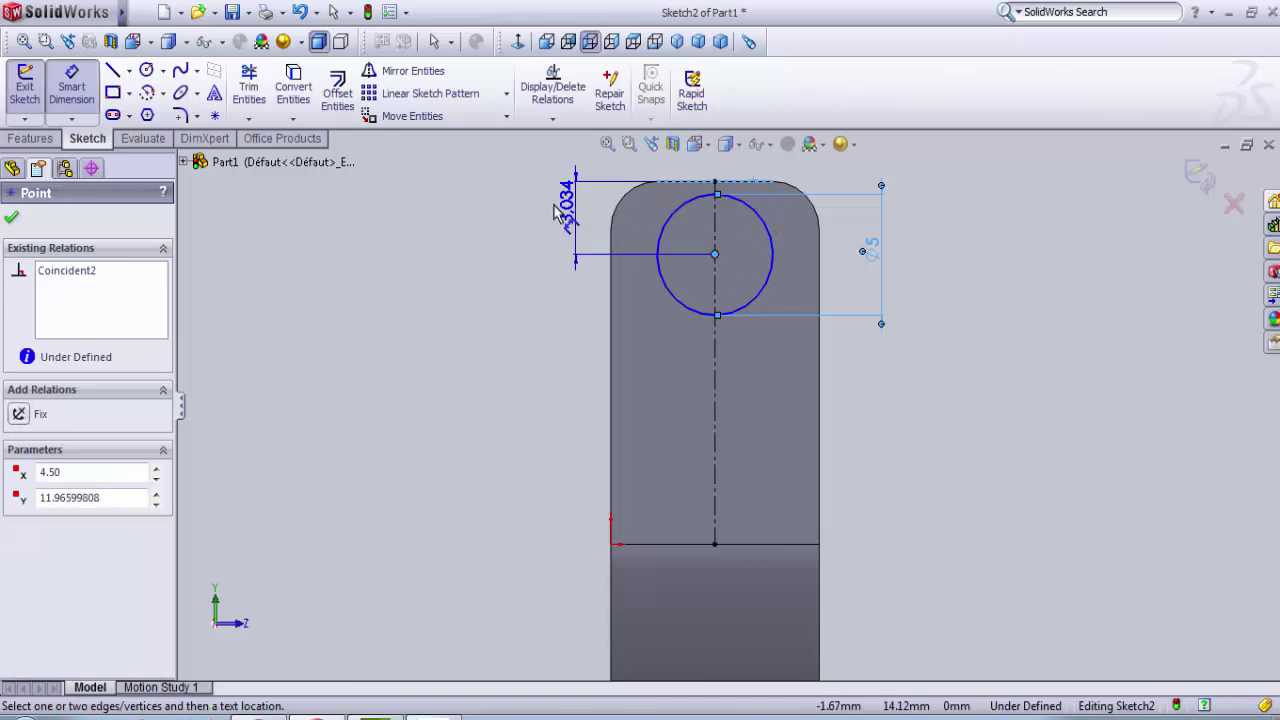
click(545, 215)
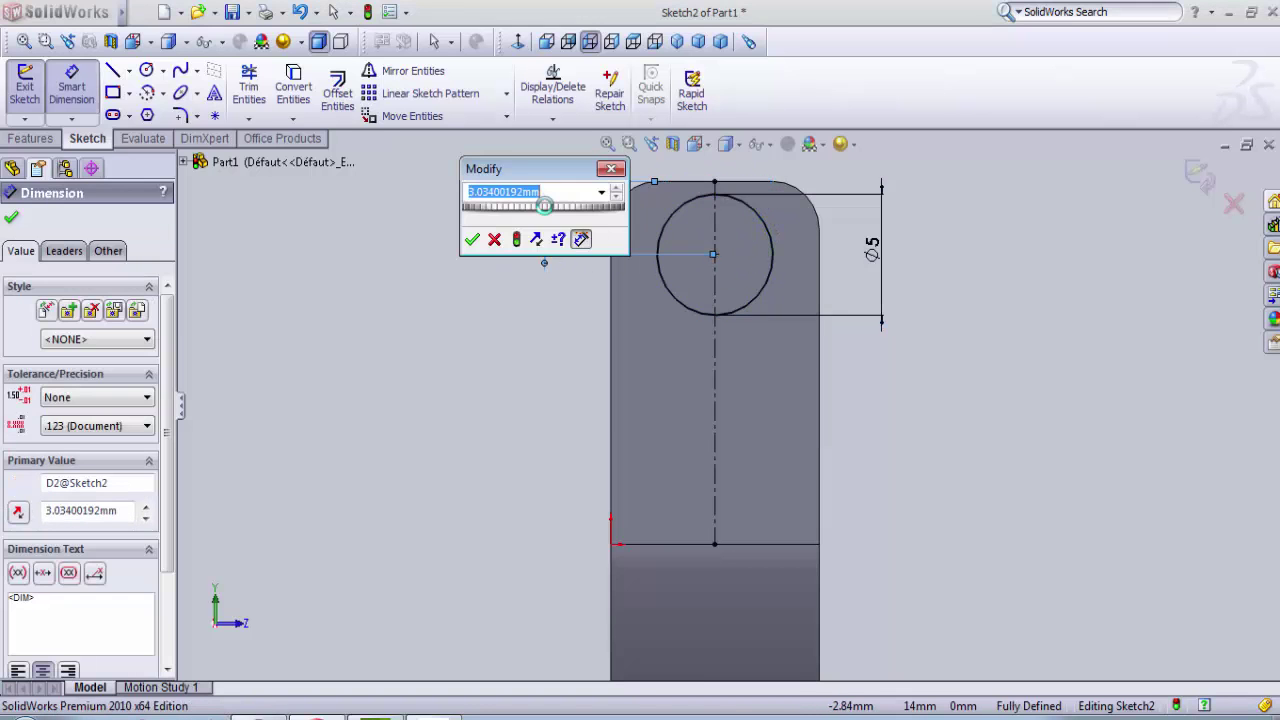
text(4)
key(Return)
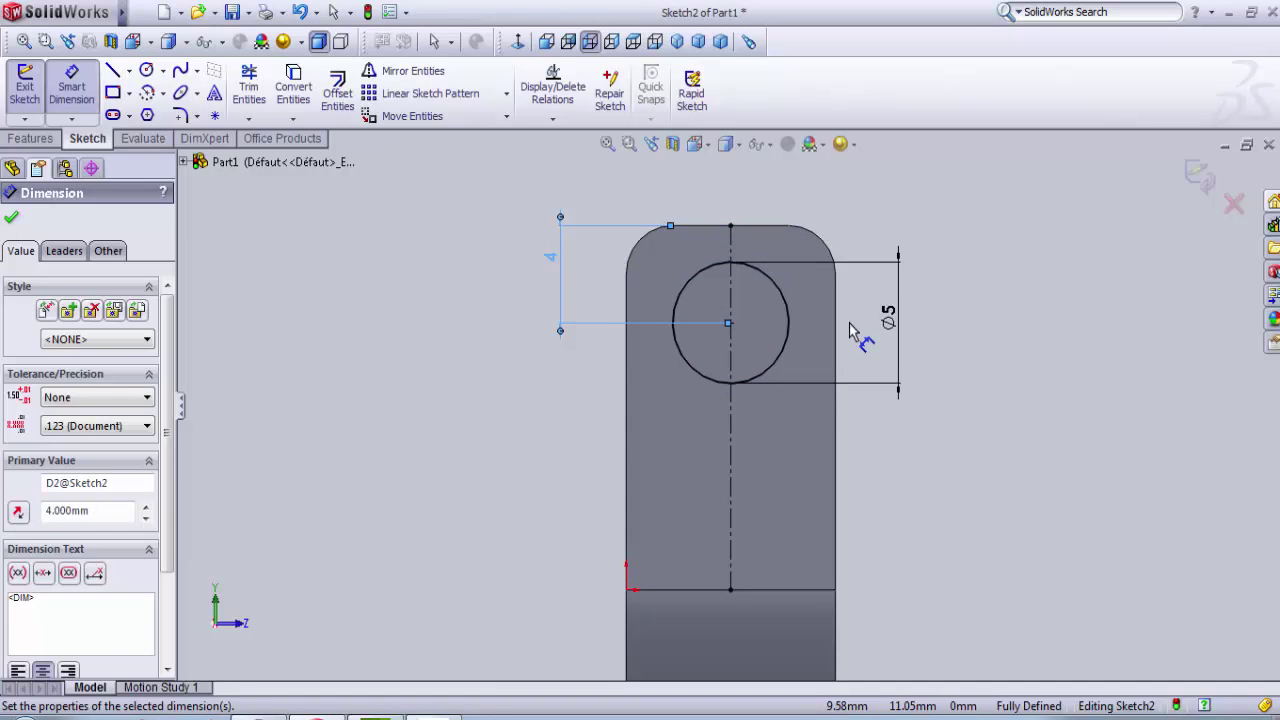
- Finish the circle sketch and extrude it 8 mm outward from the block's side face as a merged boss
click(33, 90)
middle_drag(667, 358, 840, 440)
ctrl+middle_drag(655, 422, 674, 422)
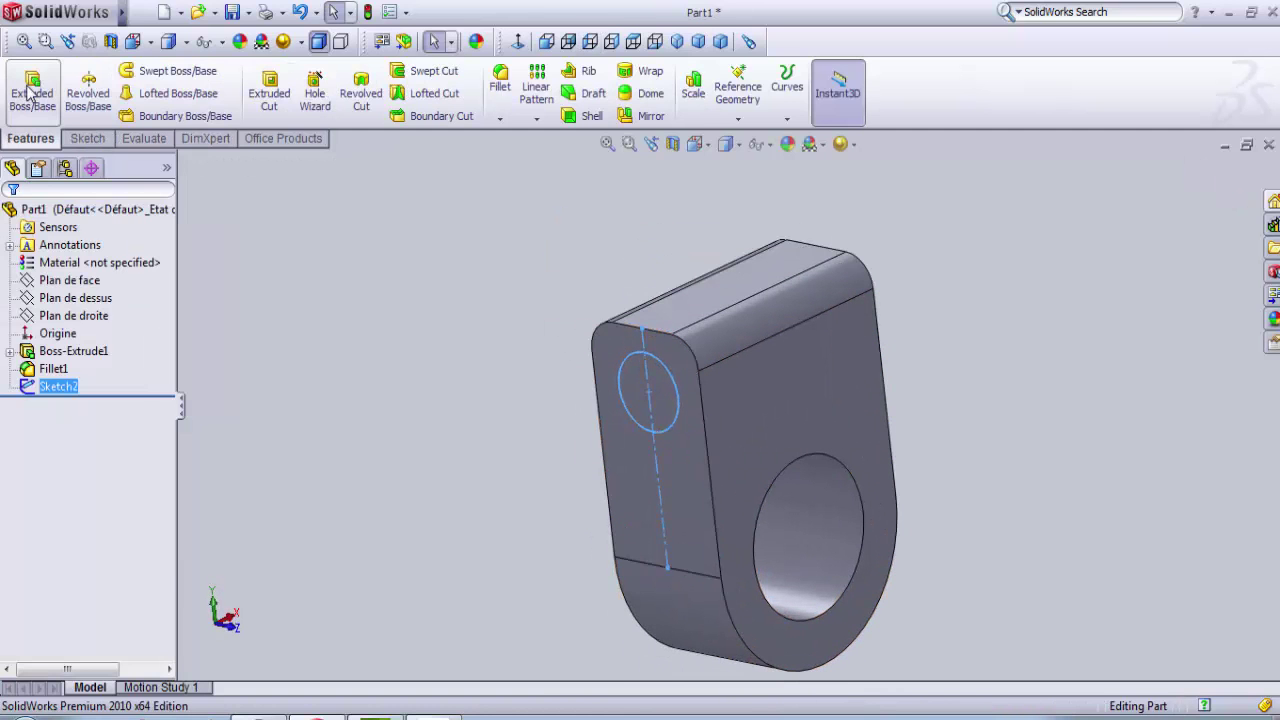
click(33, 93)
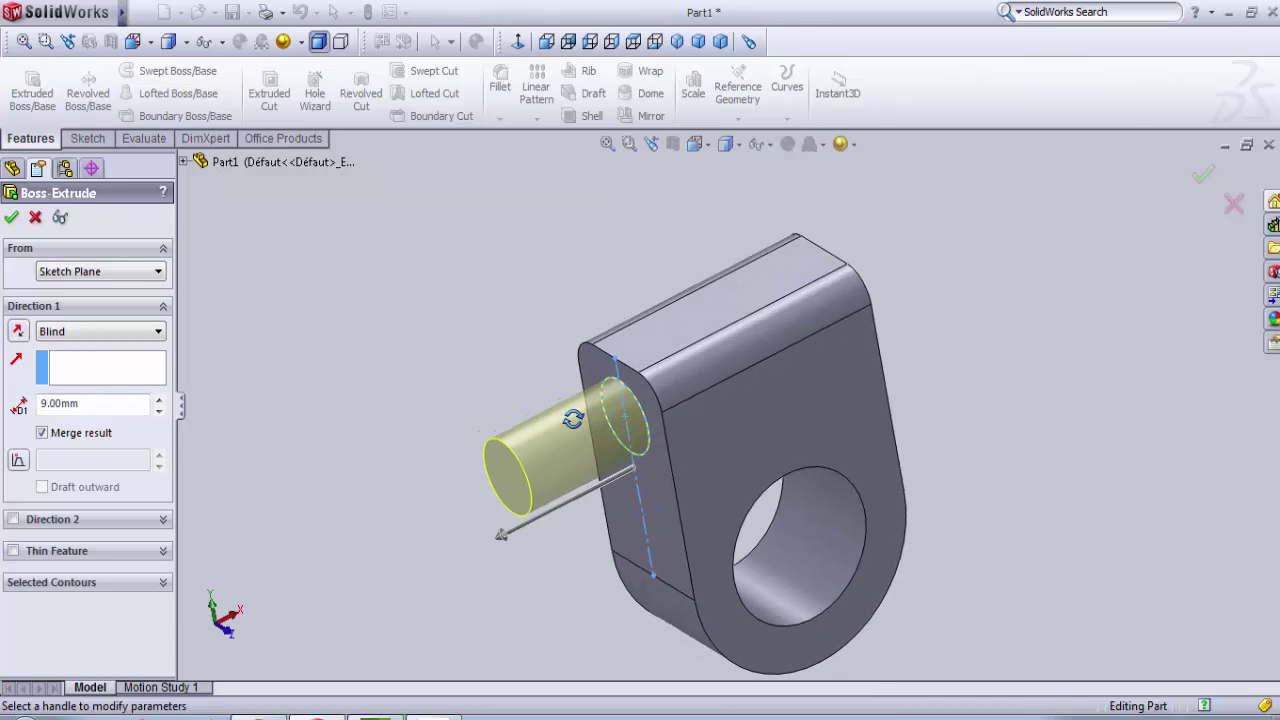
scroll(706, 436, down, 3)
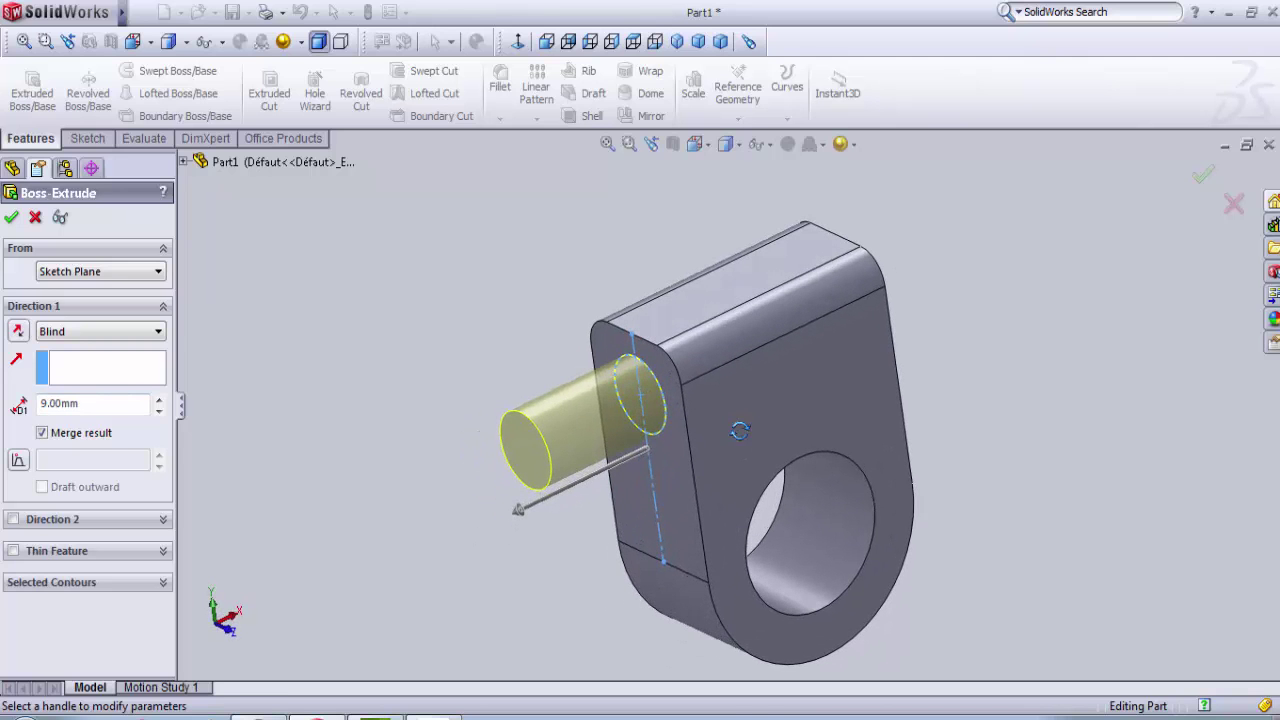
drag(88, 403, 61, 408)
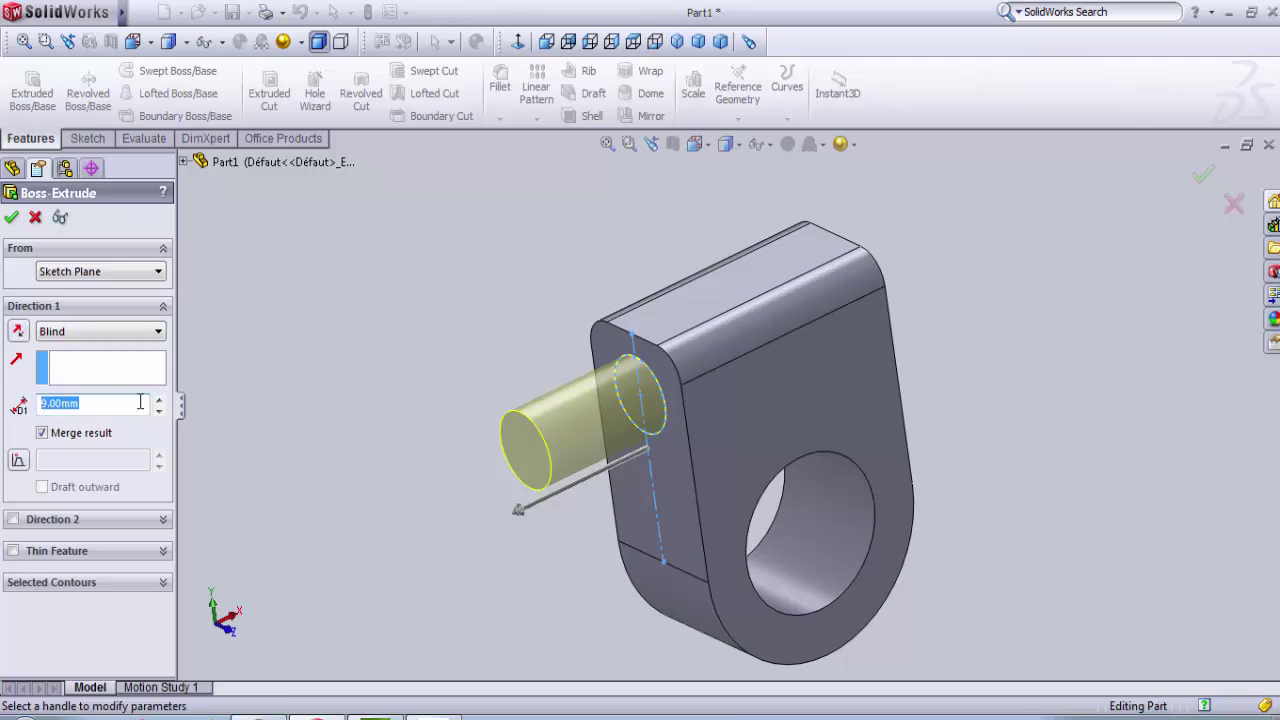
text(8)
key(Return)
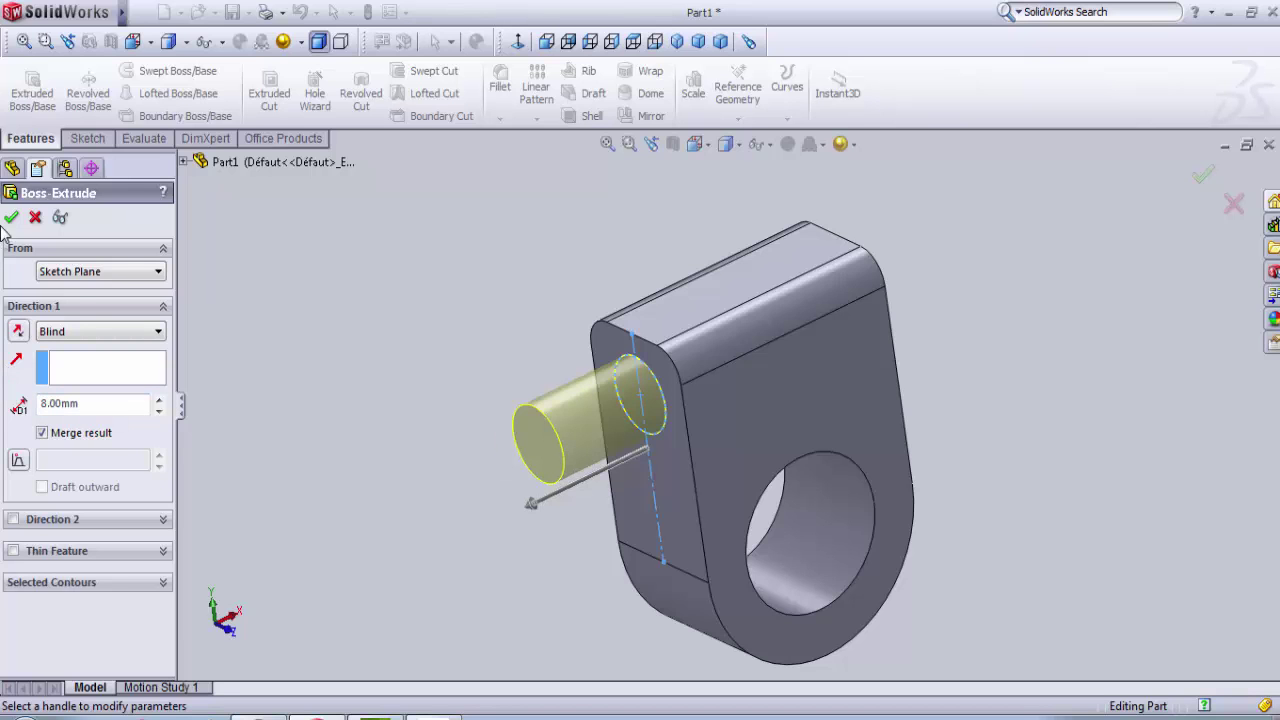
click(11, 217)
- Fillet the outer end edge of the round boss with a 0.8 mm constant radius
key(f)
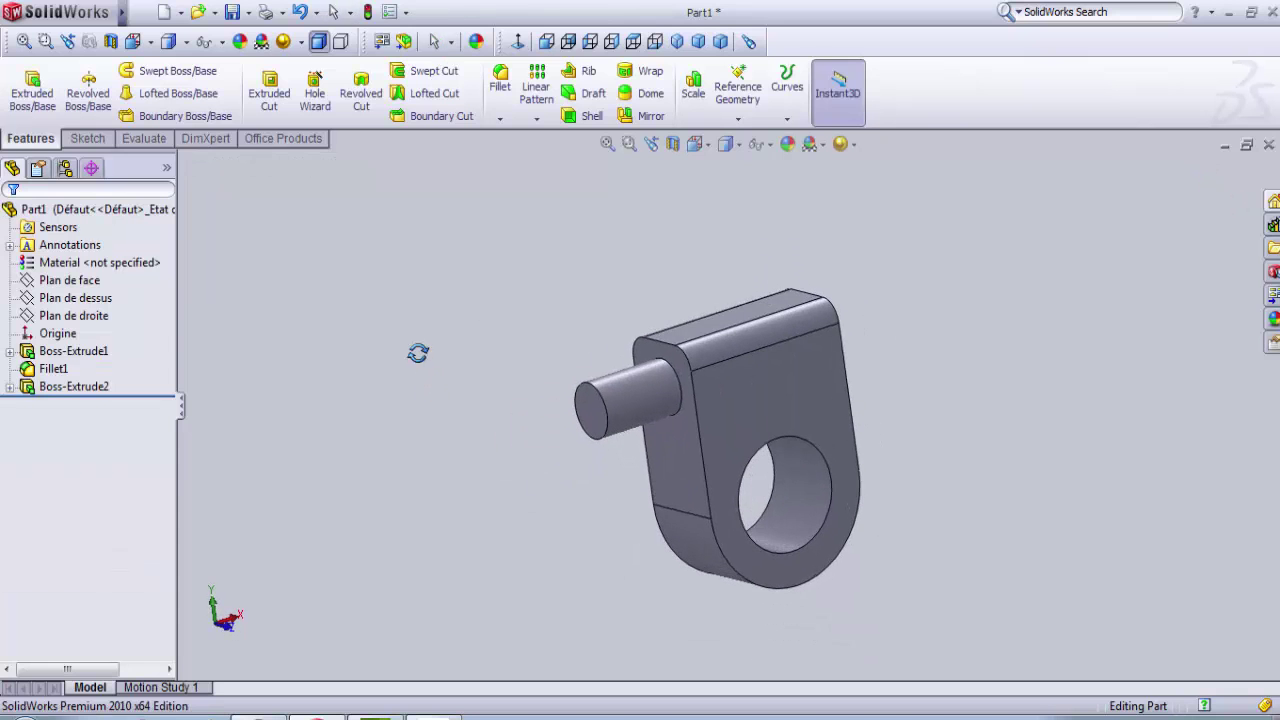
click(500, 88)
scroll(612, 415, down, 3)
click(607, 428)
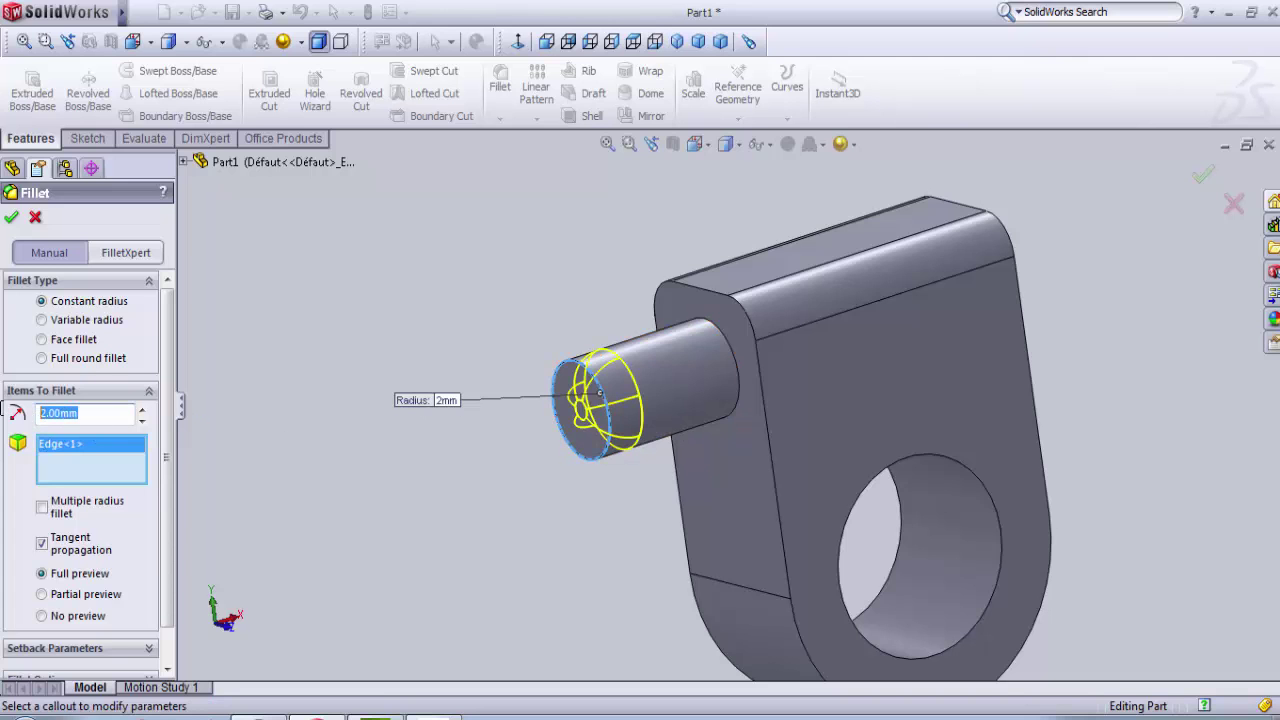
text(0.8)
key(Return)
middle_drag(638, 516, 566, 513)
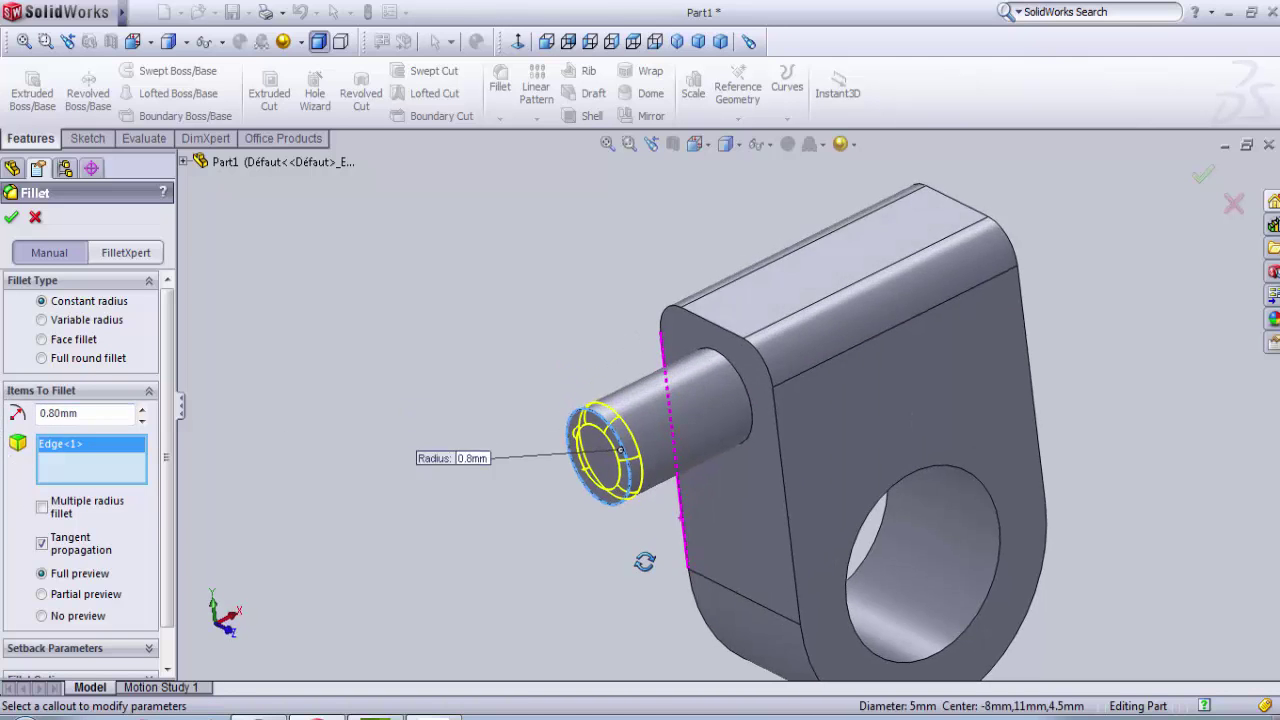
click(12, 218)
- Colour the whole part light yellow from the standard swatches, after trying light green and light orange
scroll(540, 390, up, 3)
middle_drag(563, 403, 587, 365)
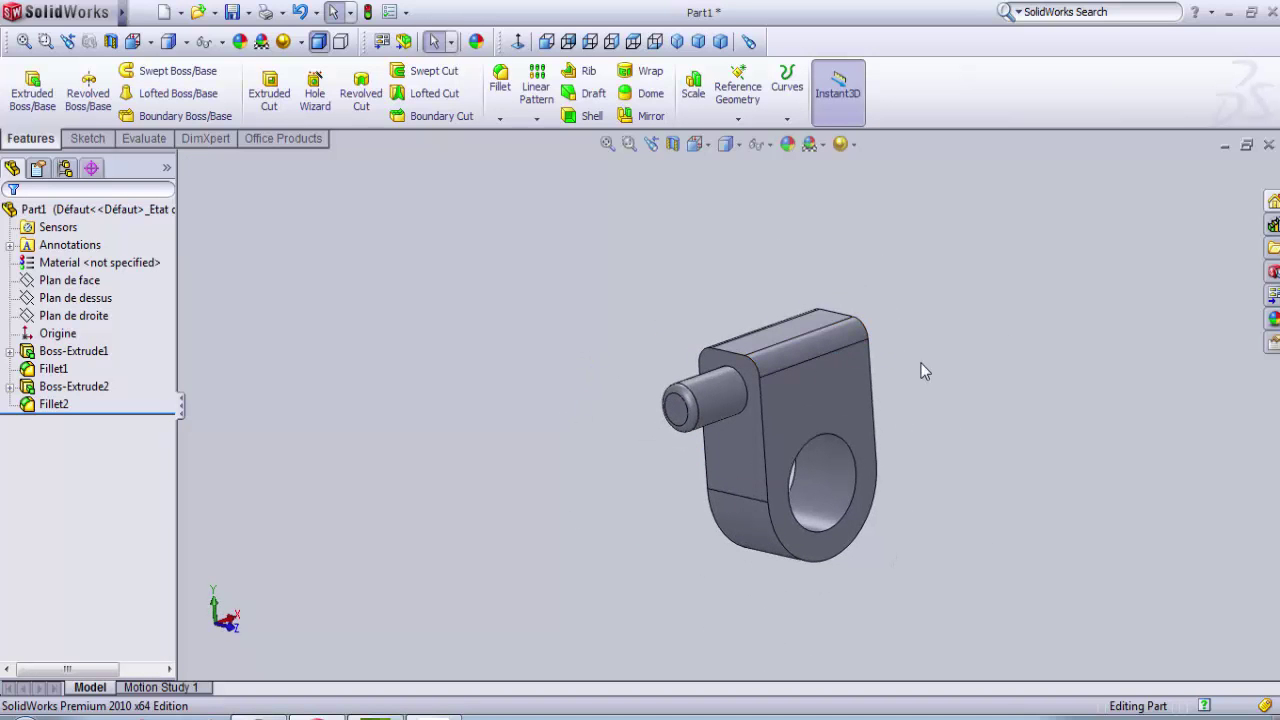
scroll(934, 370, down, 3)
mouse_move(874, 446)
middle_down()
mouse_move(903, 466)
mouse_move(940, 429)
mouse_move(893, 451)
middle_up()
scroll(893, 459, down, 2)
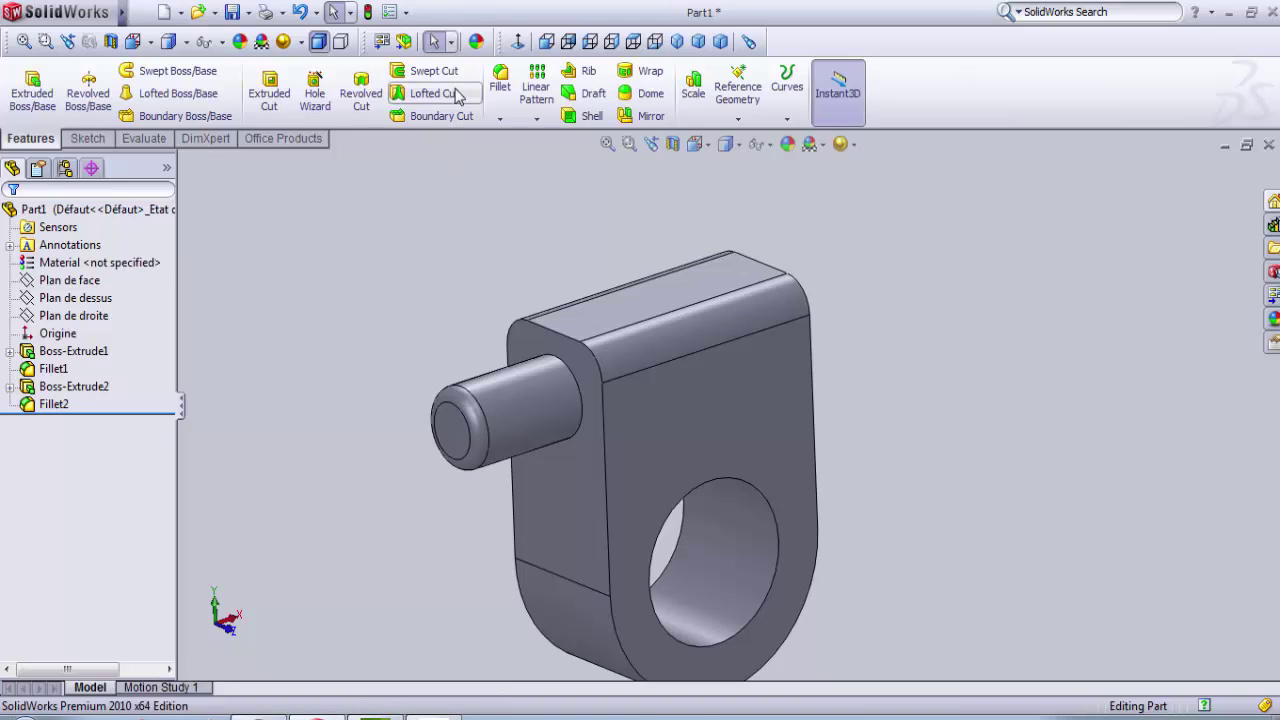
click(476, 42)
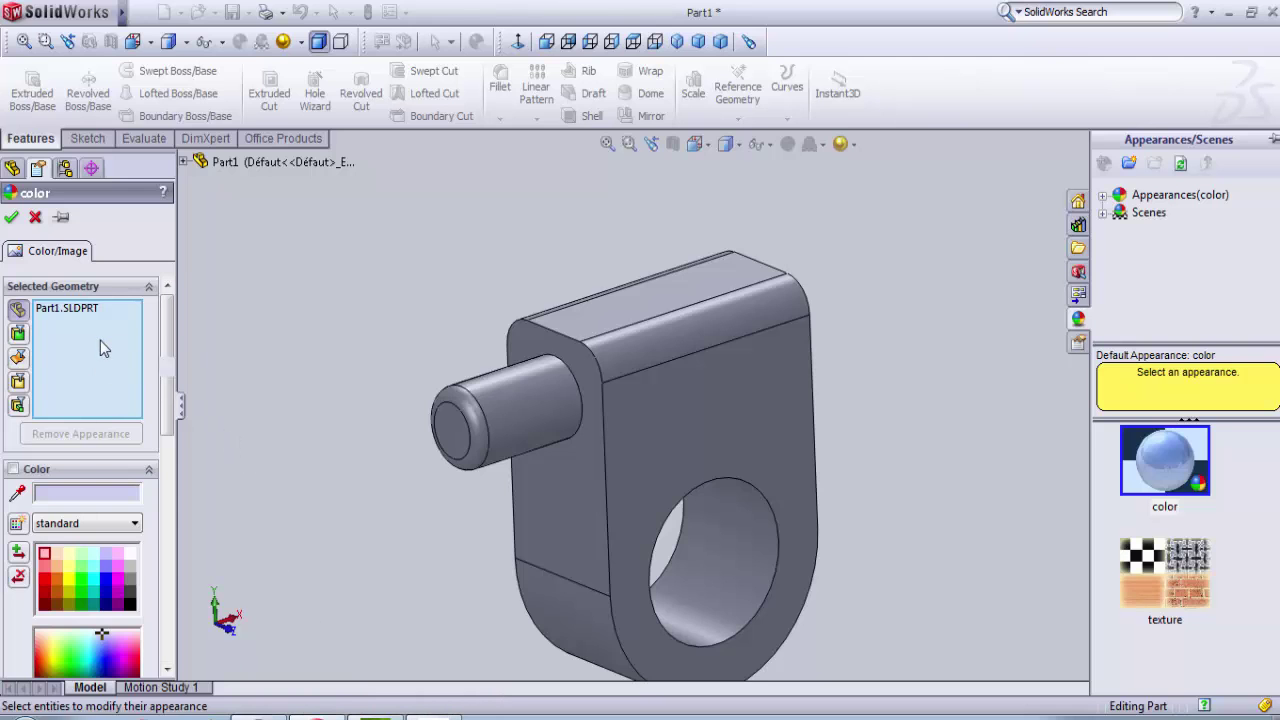
scroll(432, 388, down, 2)
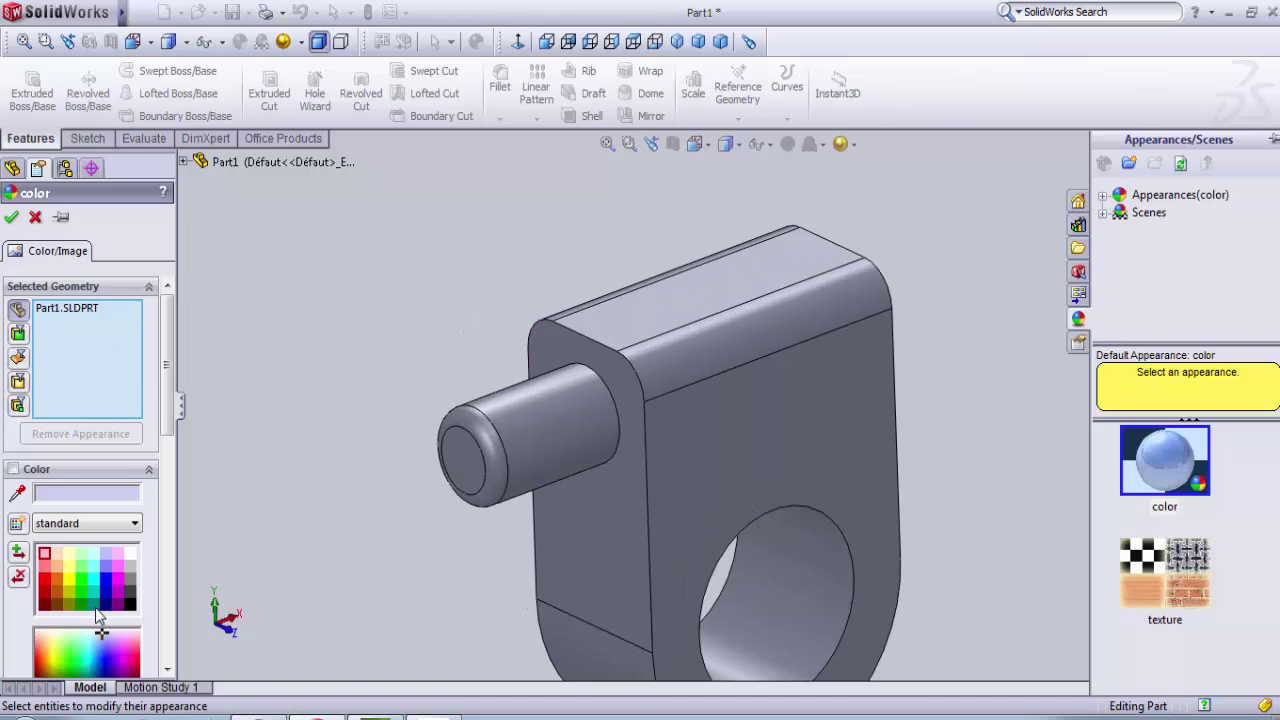
click(80, 575)
scroll(745, 418, up, 2)
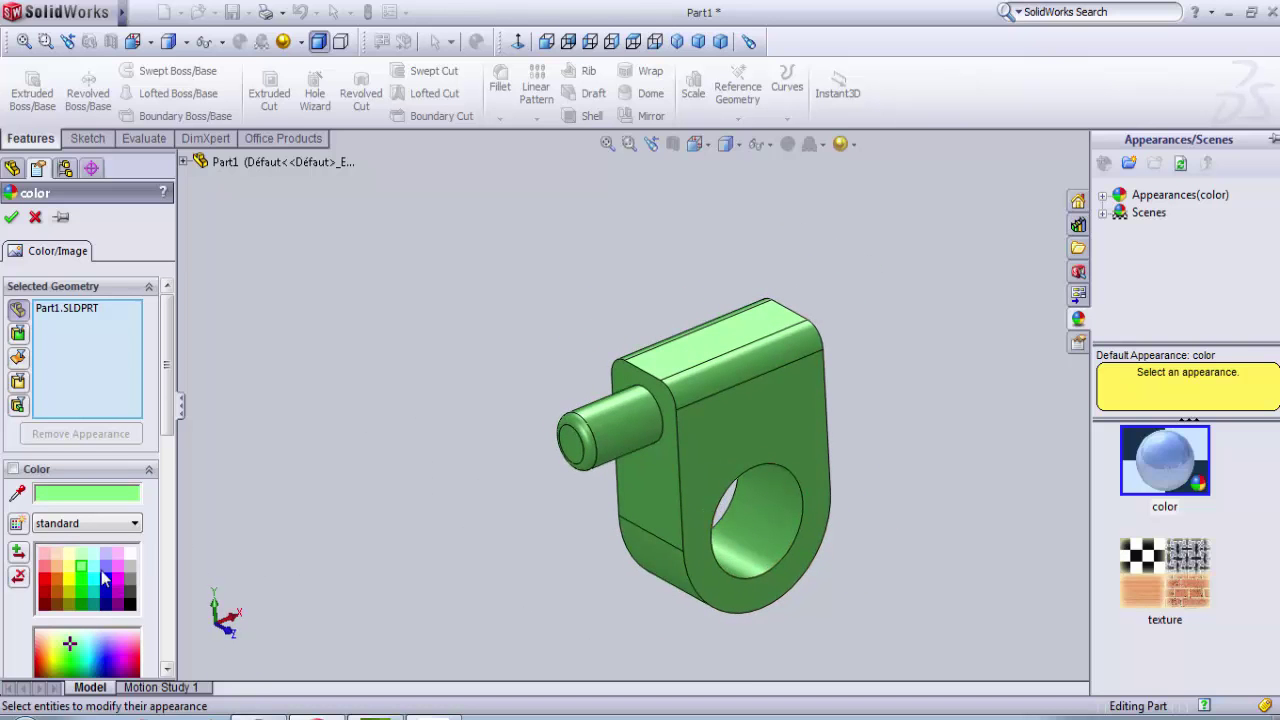
click(58, 567)
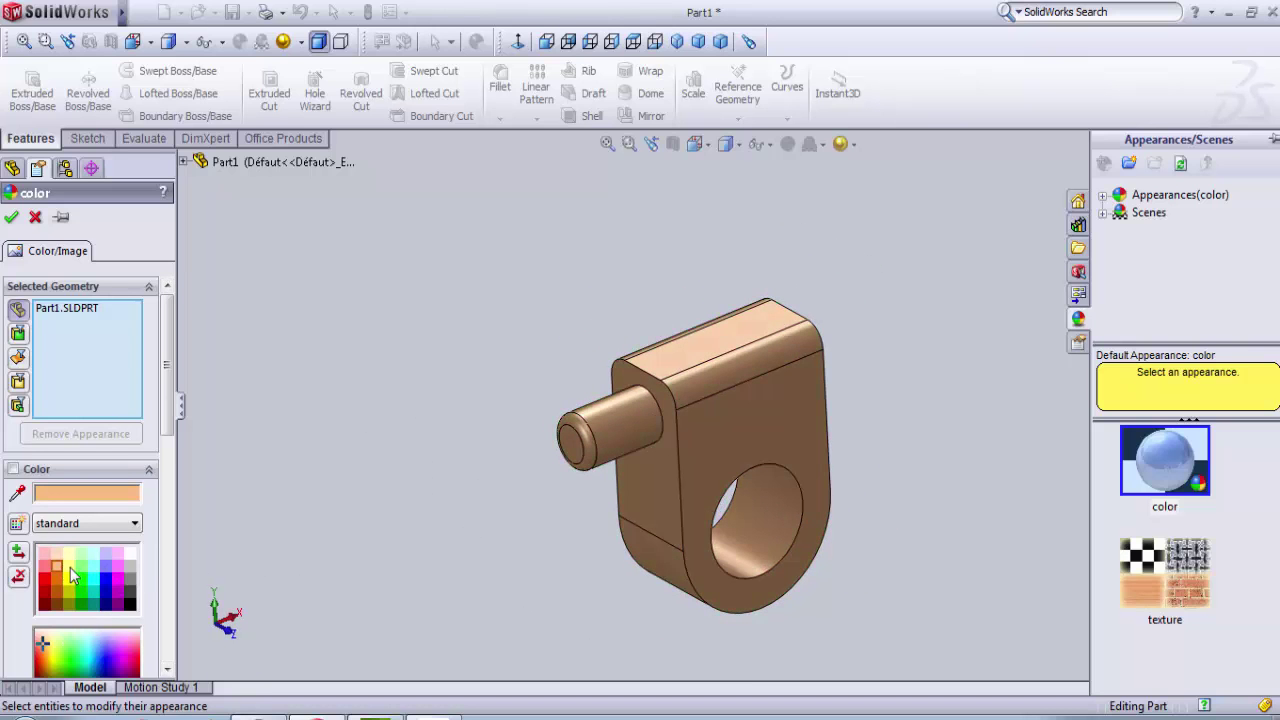
click(70, 570)
middle_drag(395, 566, 391, 531)
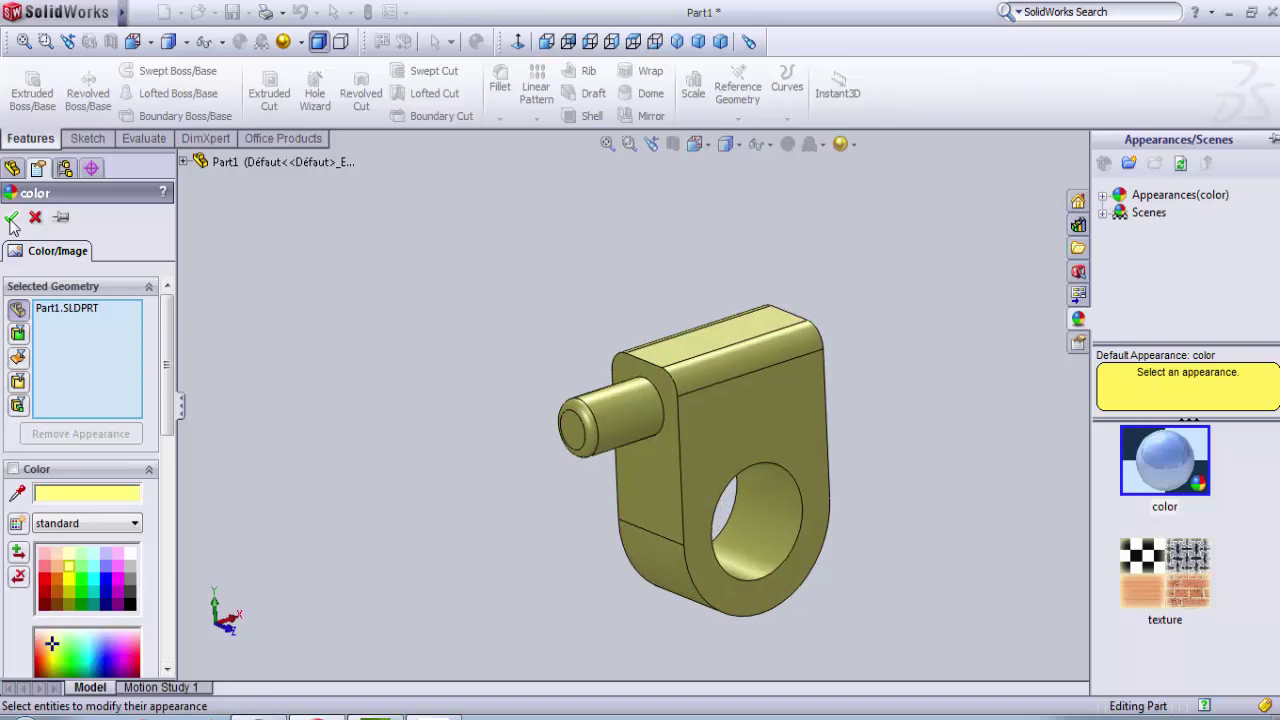
click(20, 333)
scroll(742, 351, down, 3)
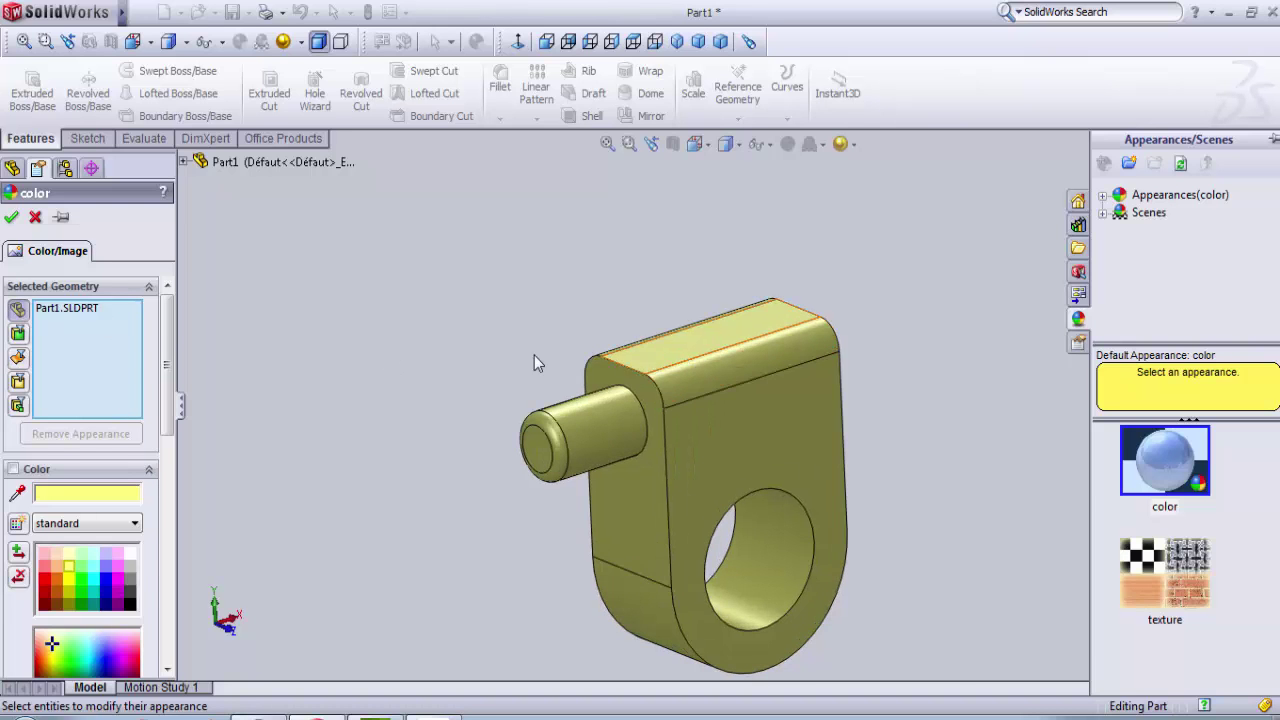
scroll(653, 478, down, 1)
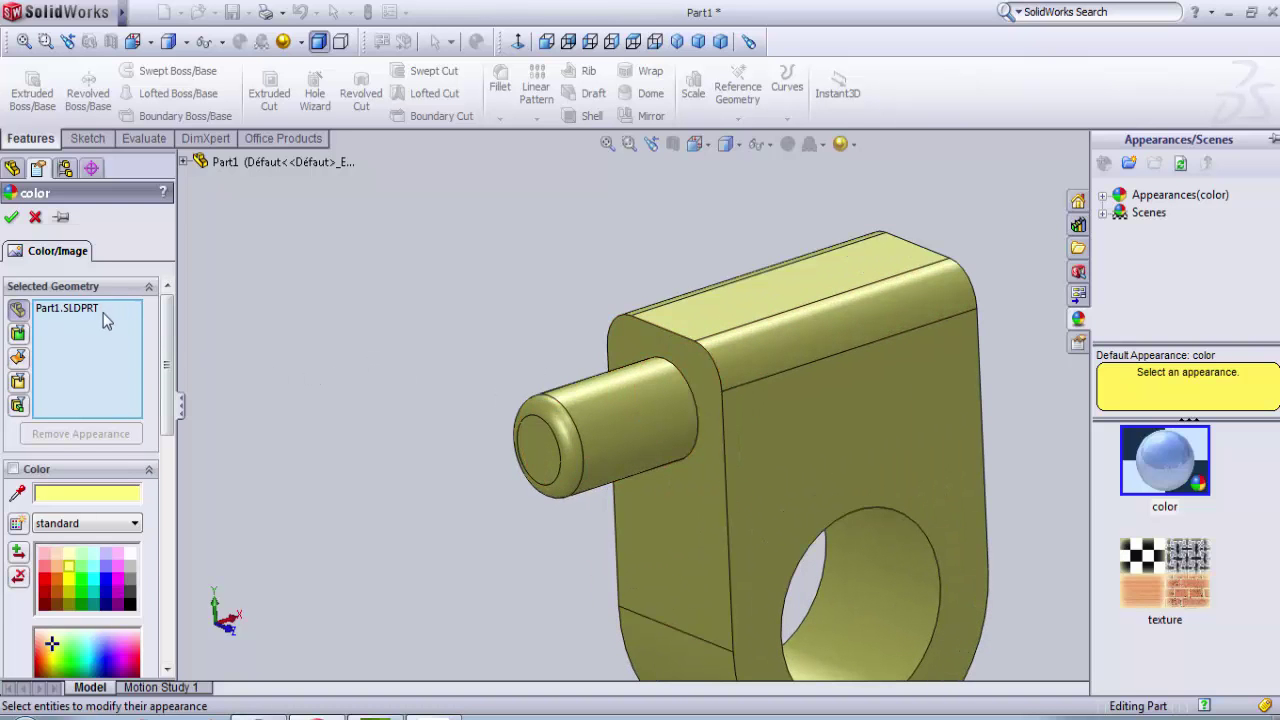
click(11, 217)
scroll(1100, 505, up, 2)
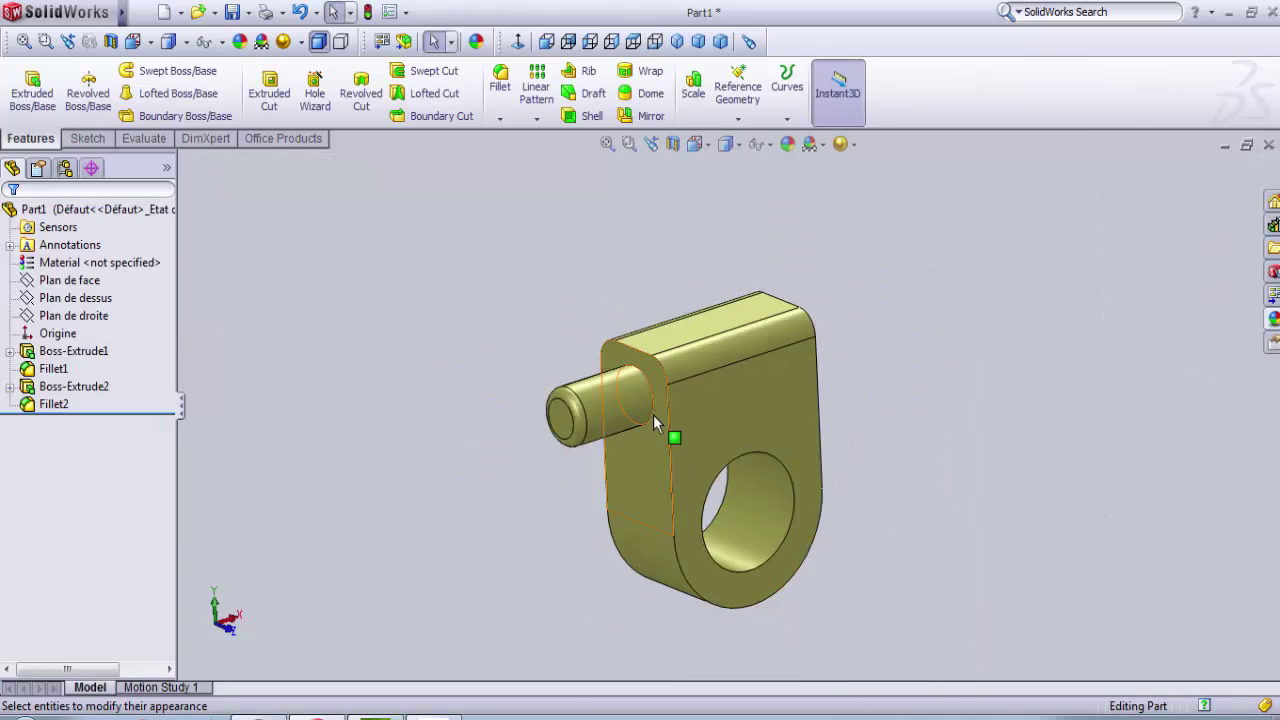
- Reopen the part's appearance settings, limit the selection to features and clear the whole part from the selected geometry
scroll(690, 455, down, 2)
scroll(710, 472, up, 2)
scroll(852, 463, down, 1)
scroll(648, 245, down, 1)
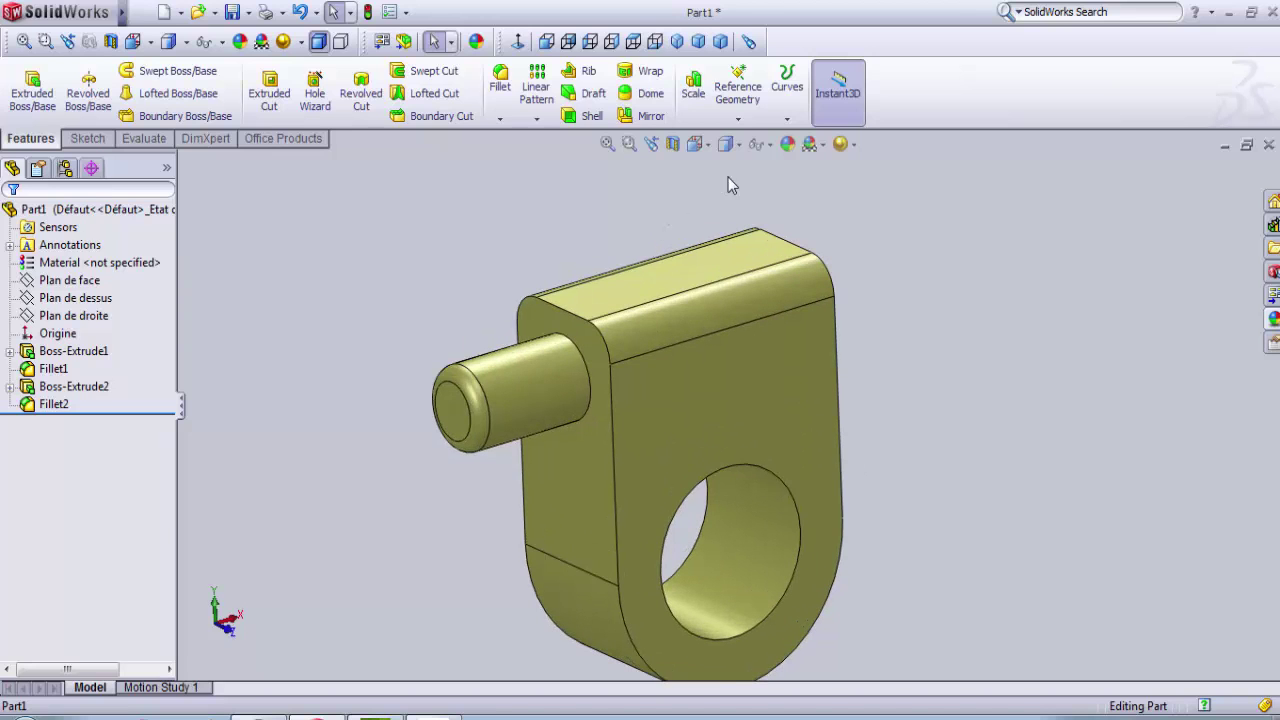
click(794, 144)
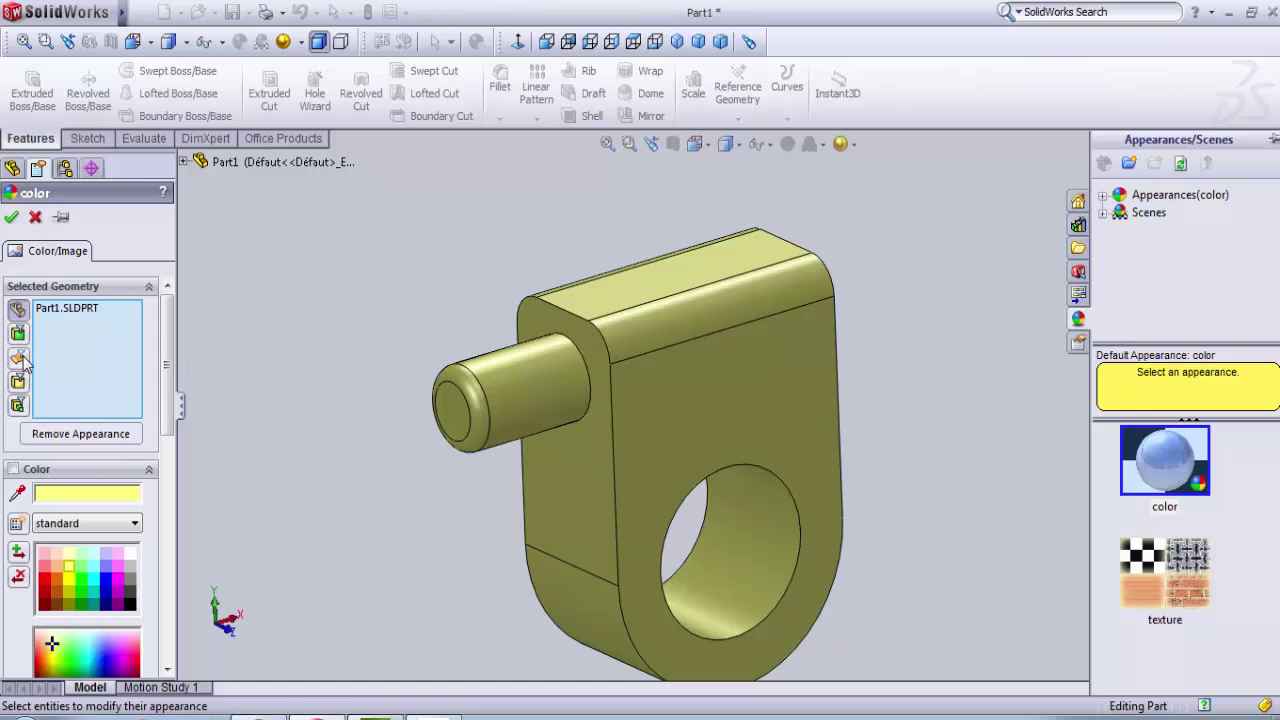
click(20, 407)
right_click(87, 358)
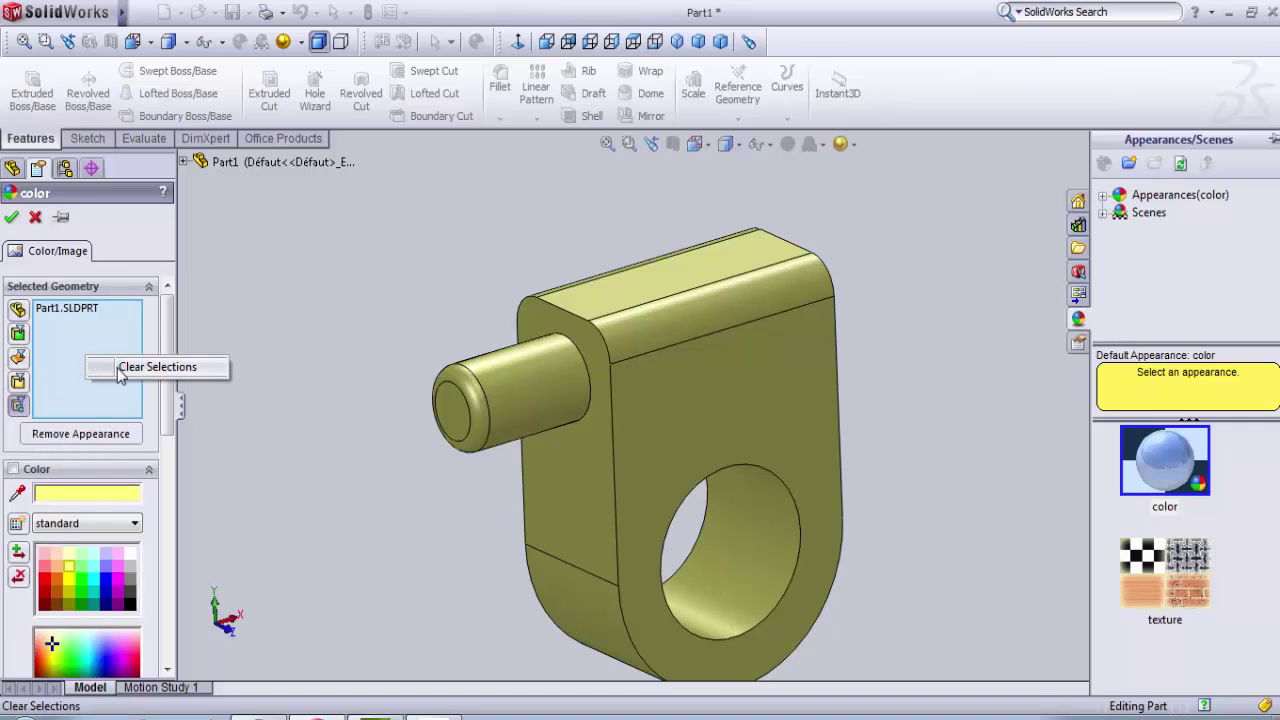
click(121, 368)
scroll(165, 370, down, 3)
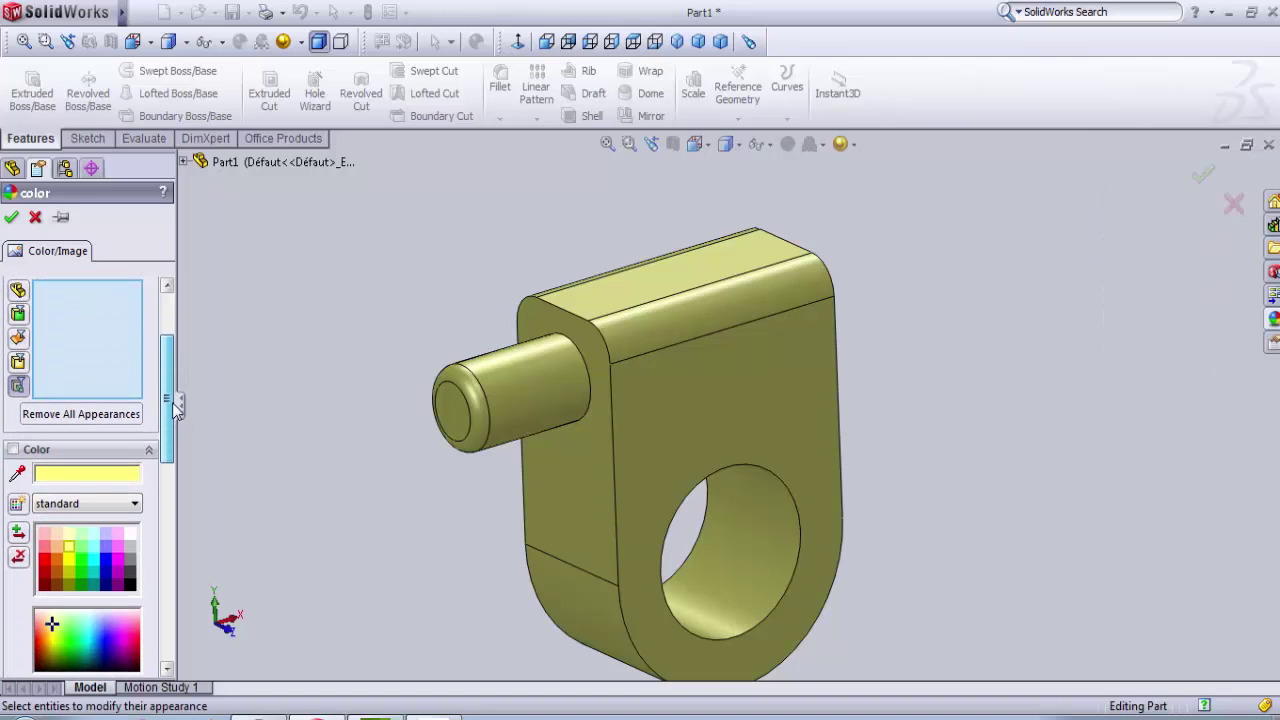
click(17, 388)
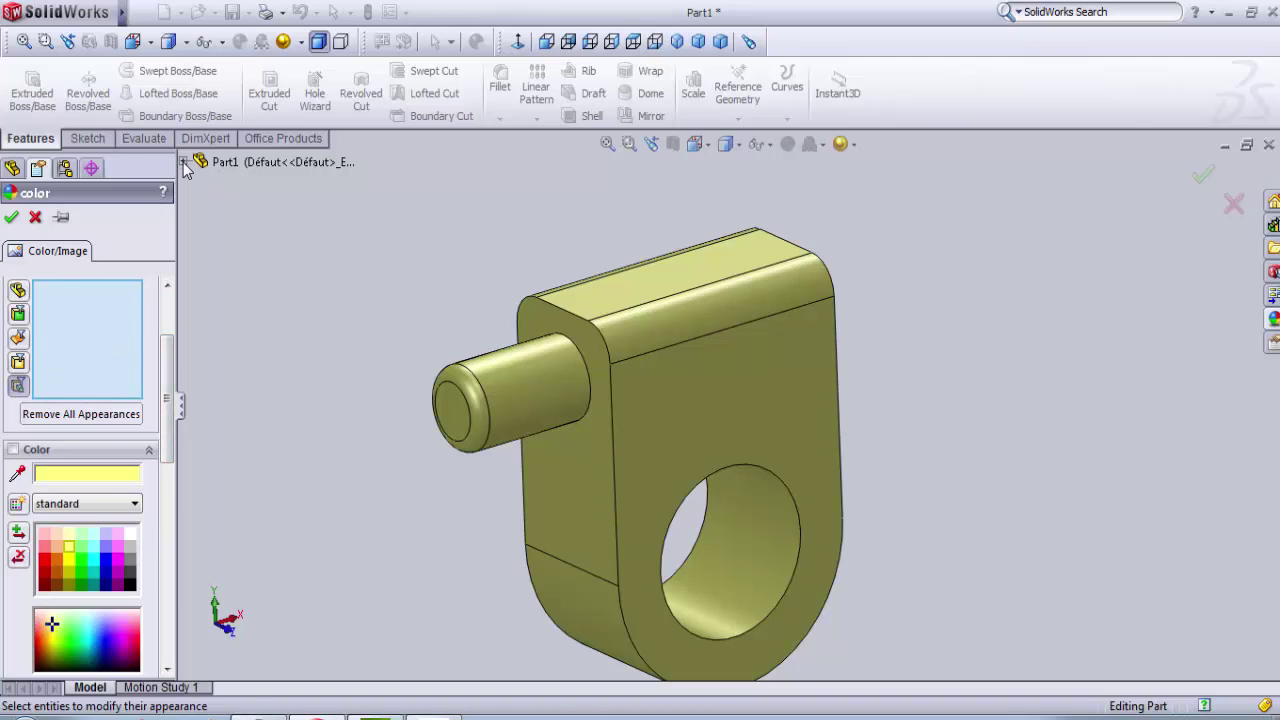
- Colour the round boss and its end fillet mauve, starting from light grey and setting green to 143 and blue to 173
click(183, 162)
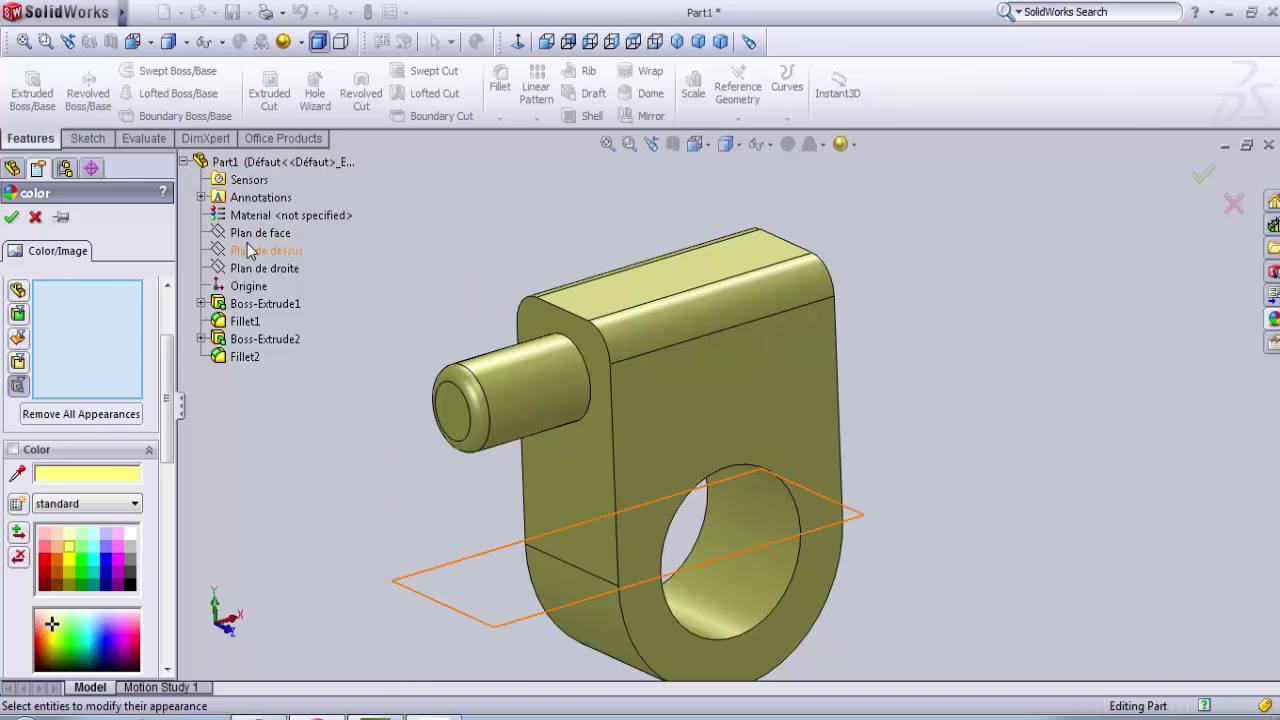
click(249, 343)
click(242, 358)
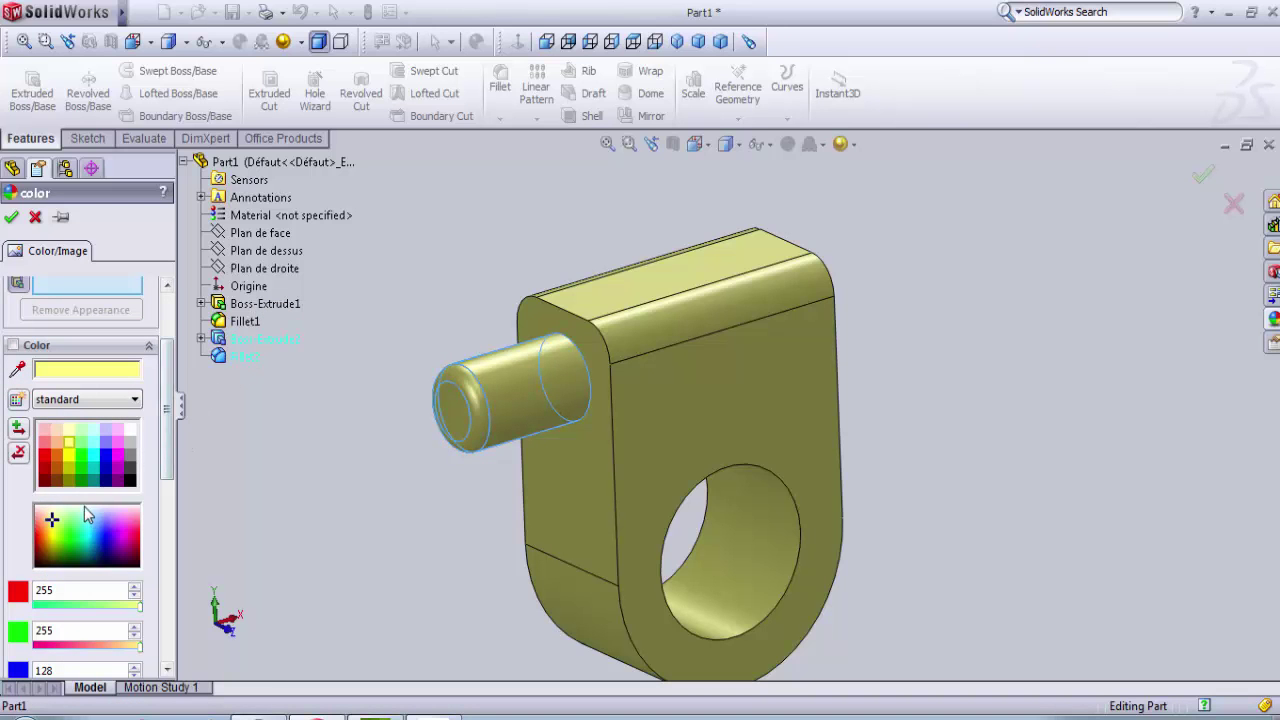
click(130, 441)
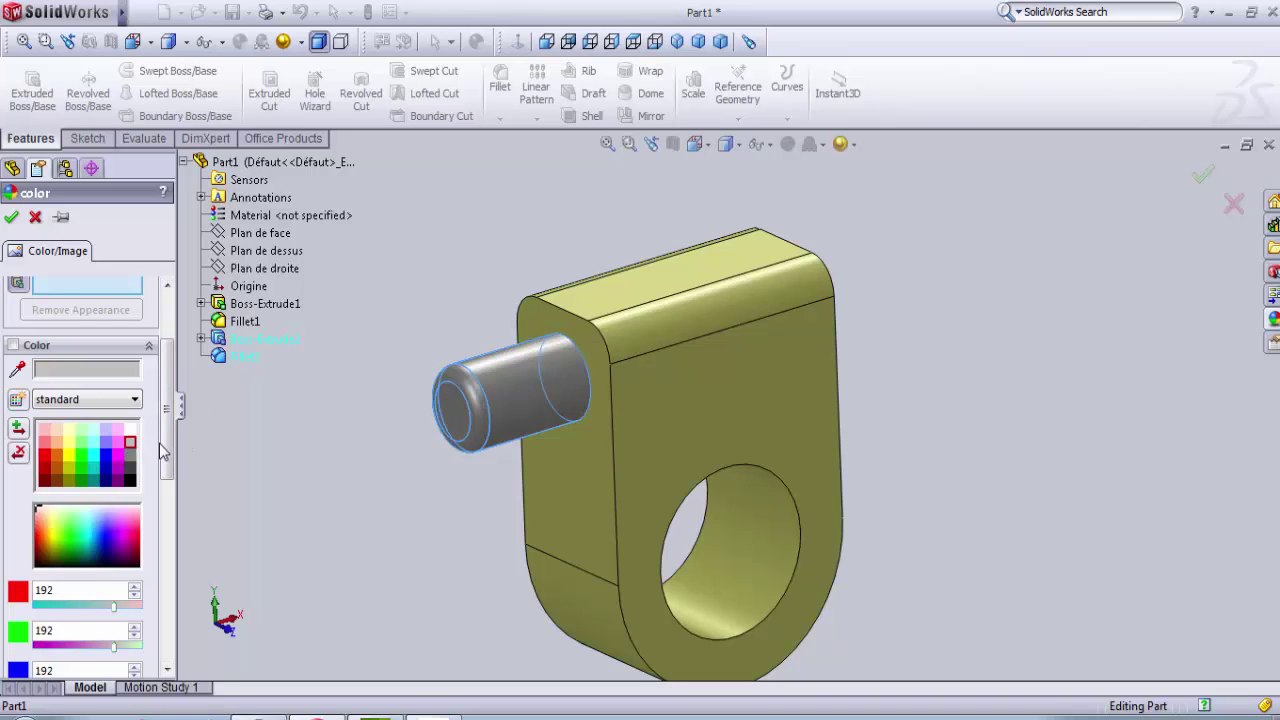
scroll(110, 555, down, 2)
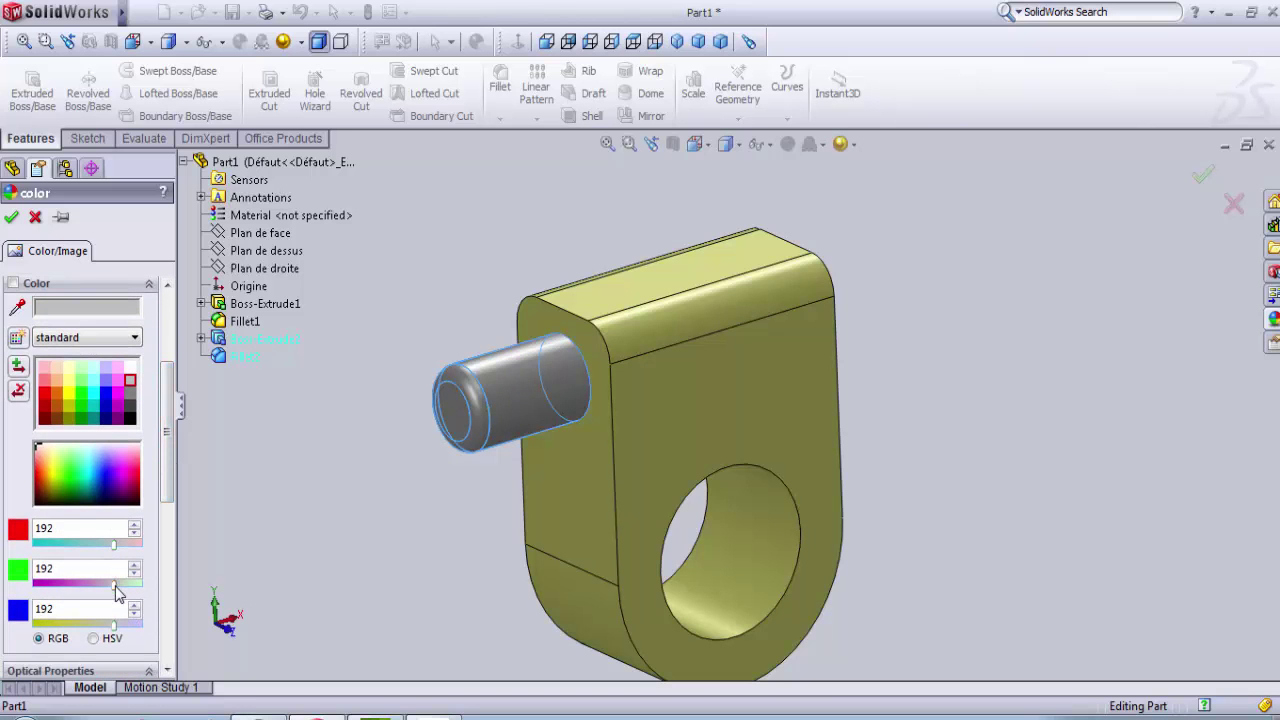
drag(114, 585, 111, 638)
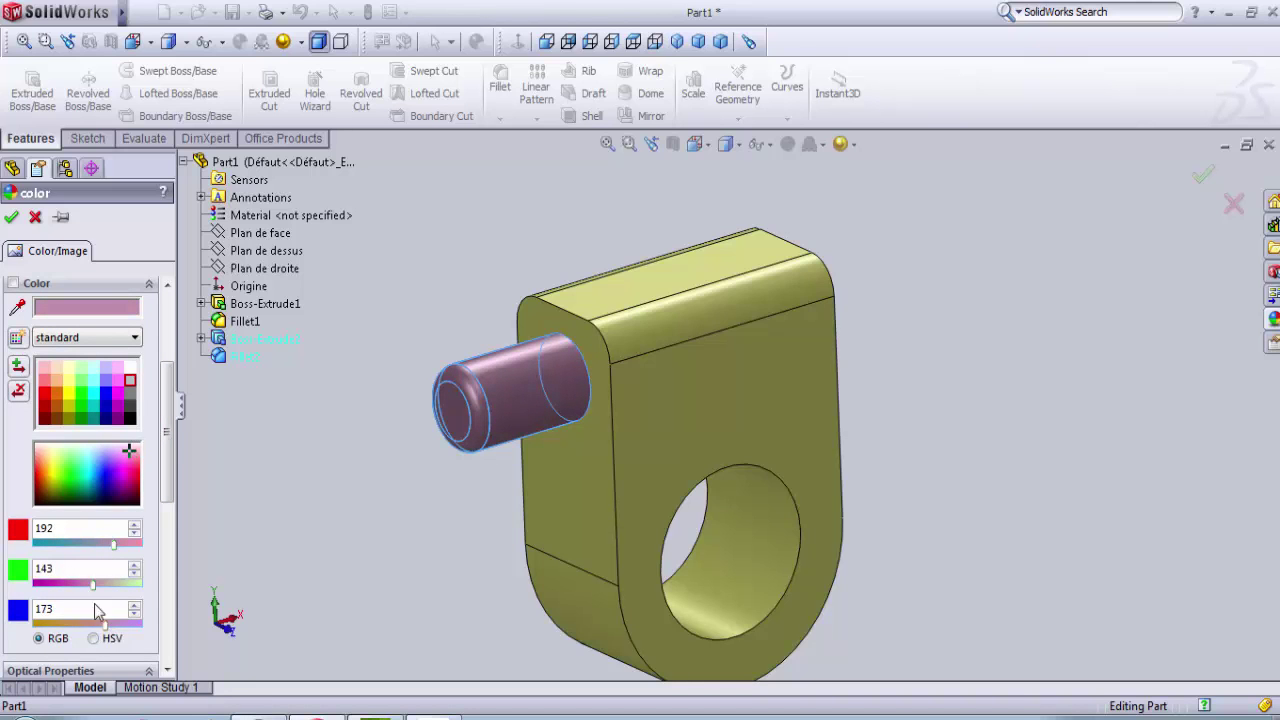
click(11, 217)
- Save the part as fork.SLDPRT in the cluth_mechanism folder
middle_click(346, 535)
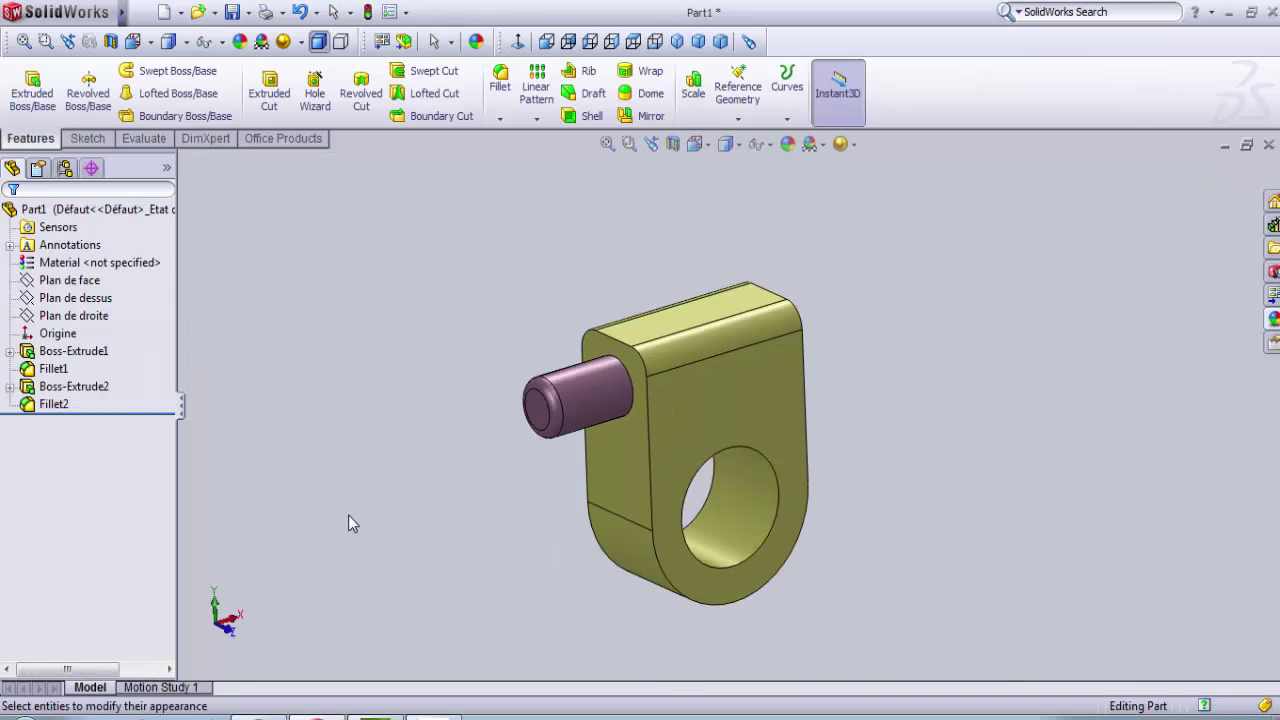
middle_drag(346, 535, 354, 568)
scroll(705, 363, down, 2)
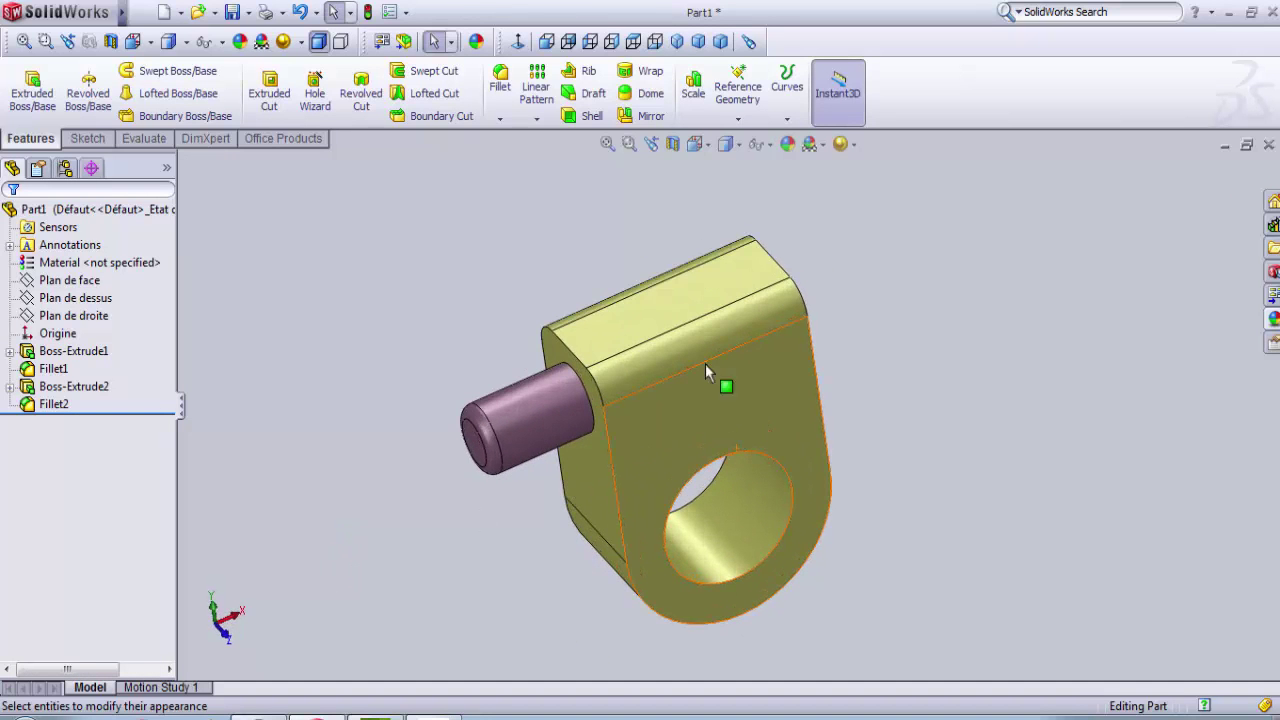
click(231, 12)
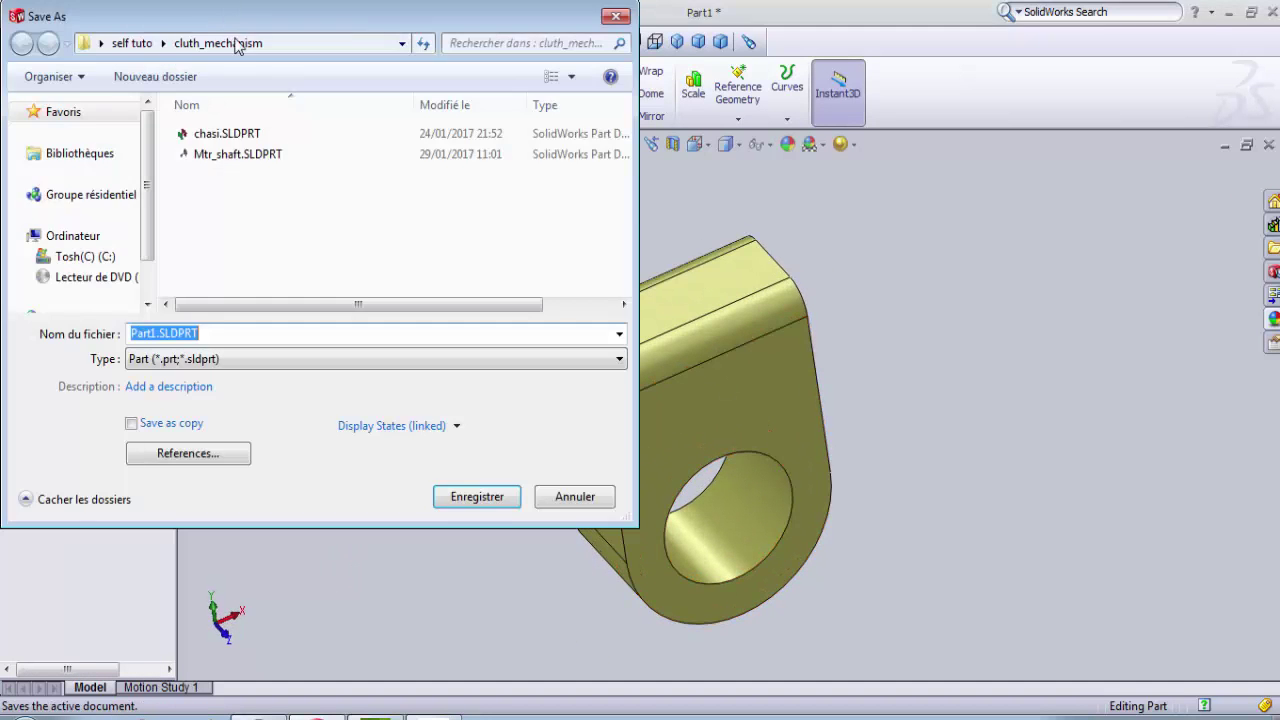
drag(156, 334, 121, 342)
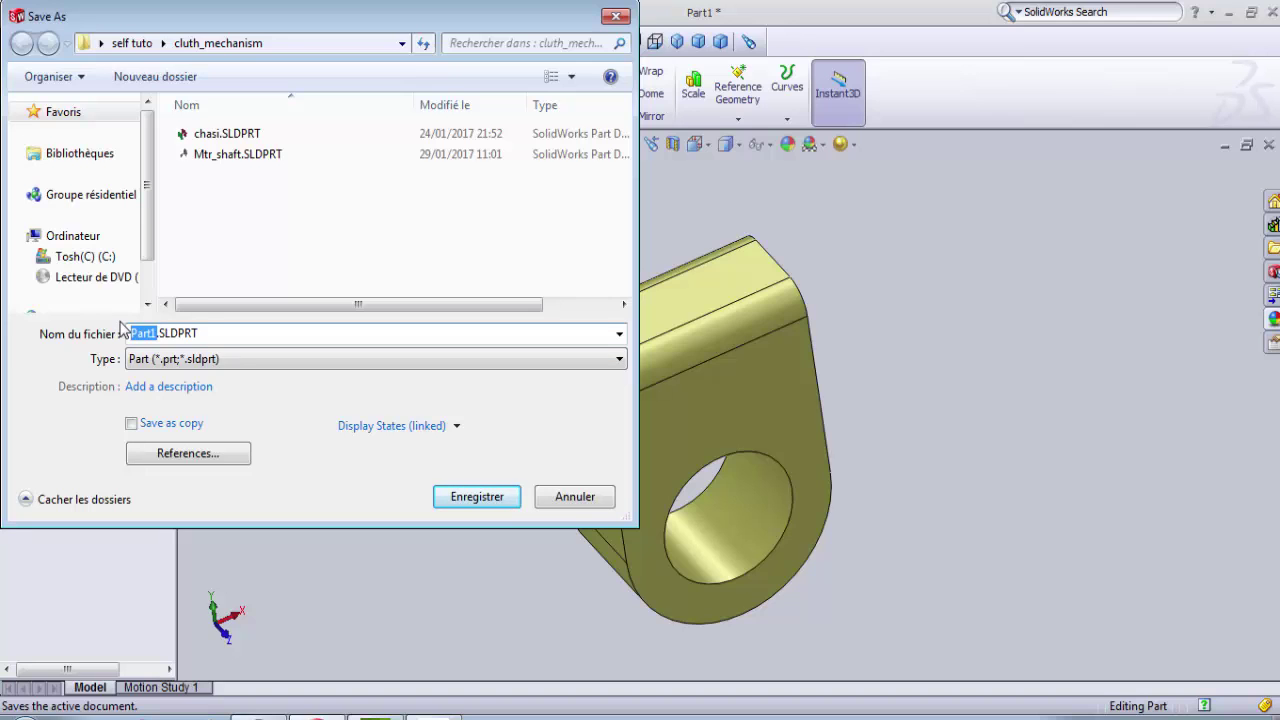
text(fork)
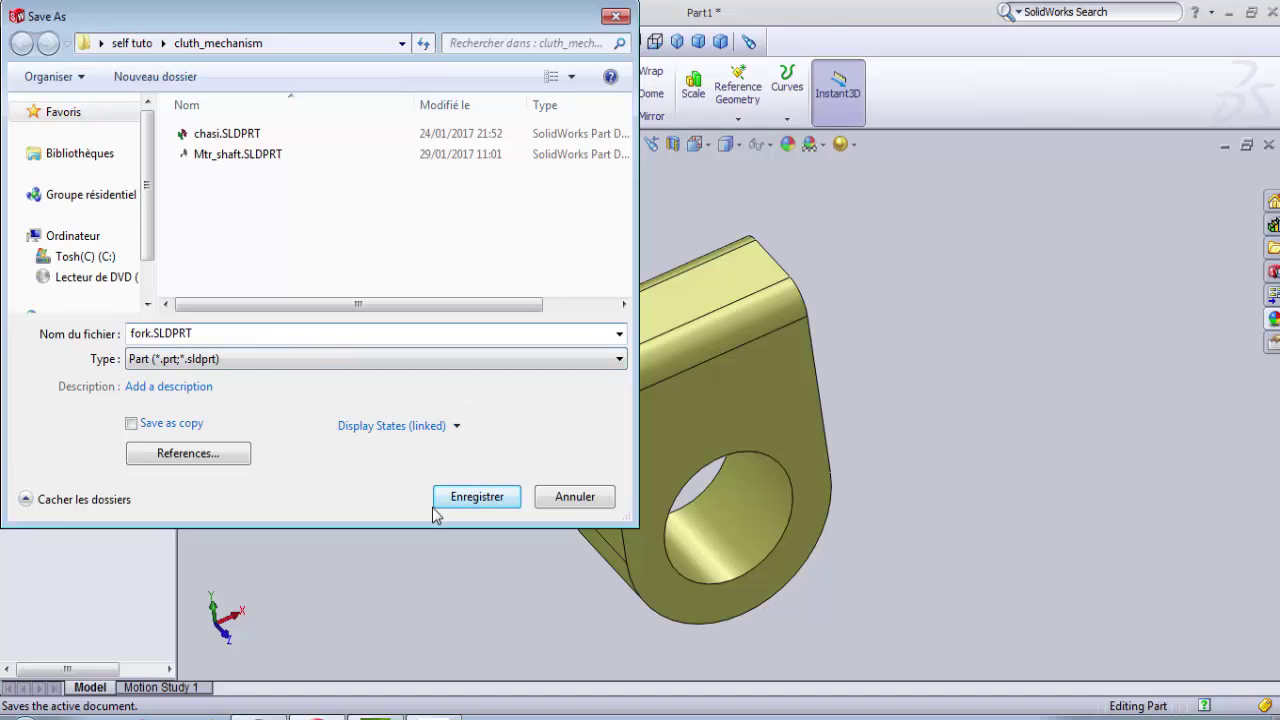
click(469, 500)
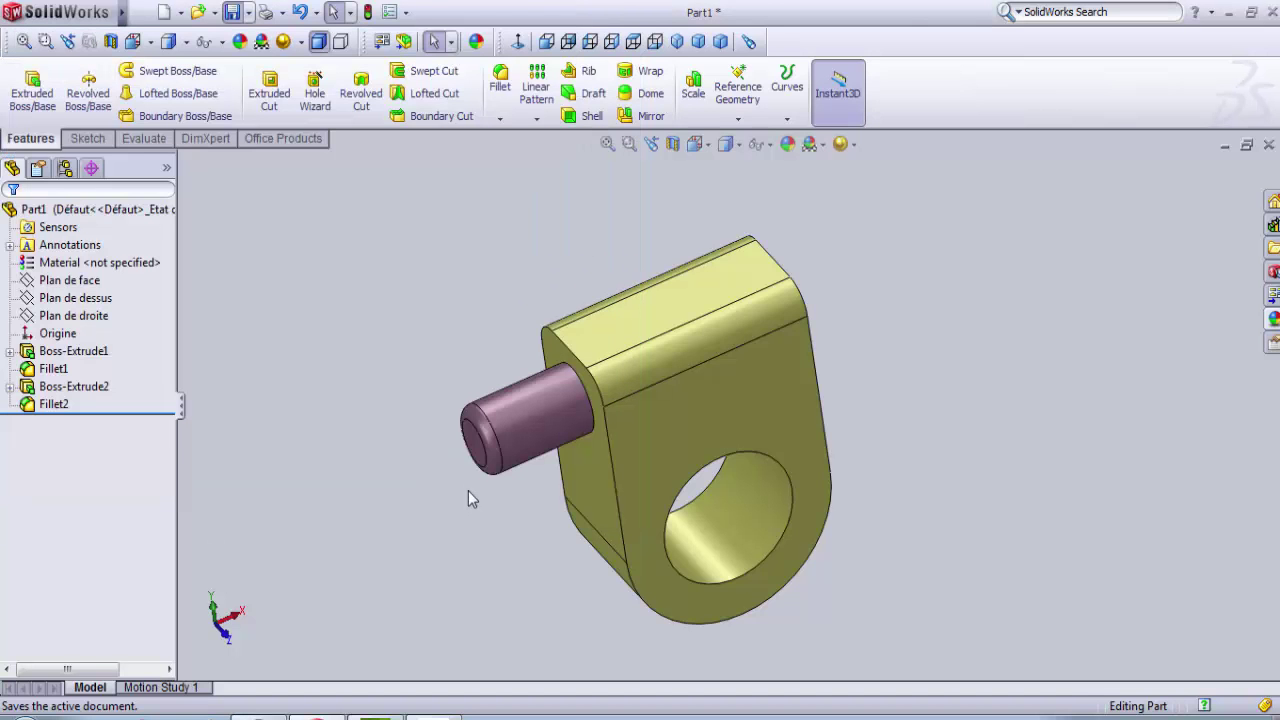
middle_drag(452, 486, 543, 443)
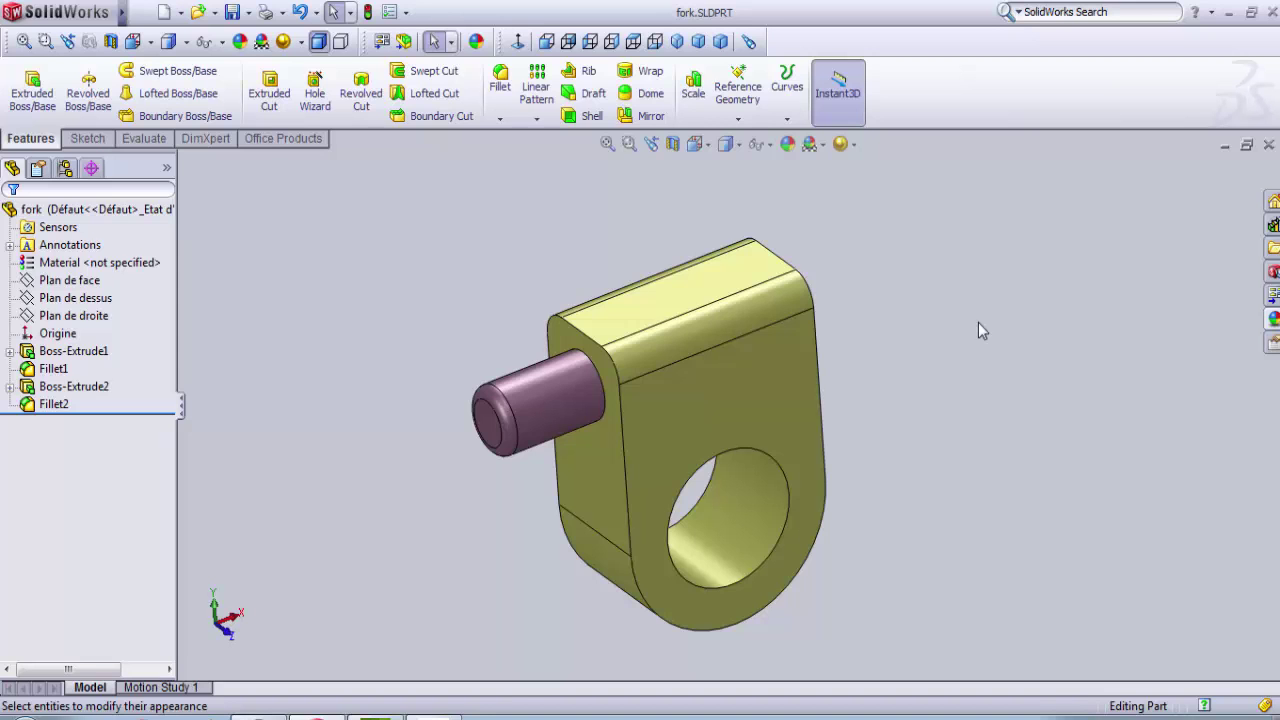
- Create a new part document and open a sketch on the front plane
scroll(979, 323, up, 2)
middle_drag(977, 323, 971, 303)
scroll(880, 312, down, 3)
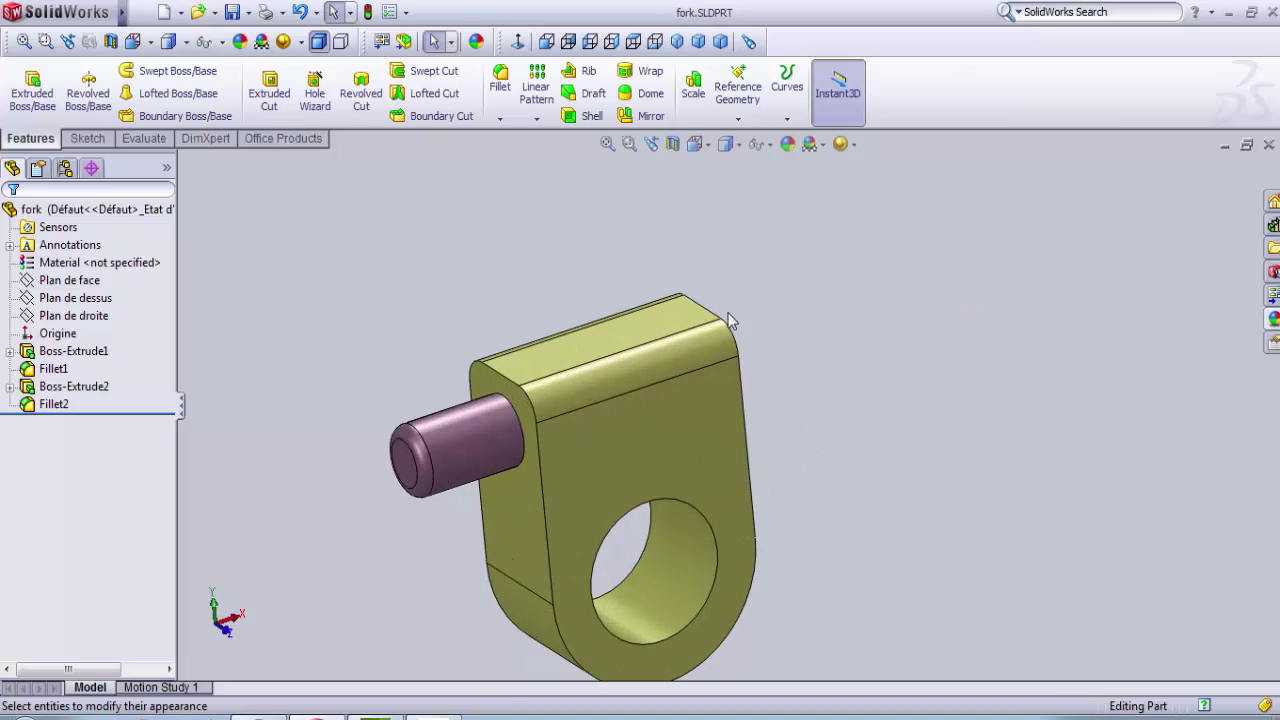
click(163, 13)
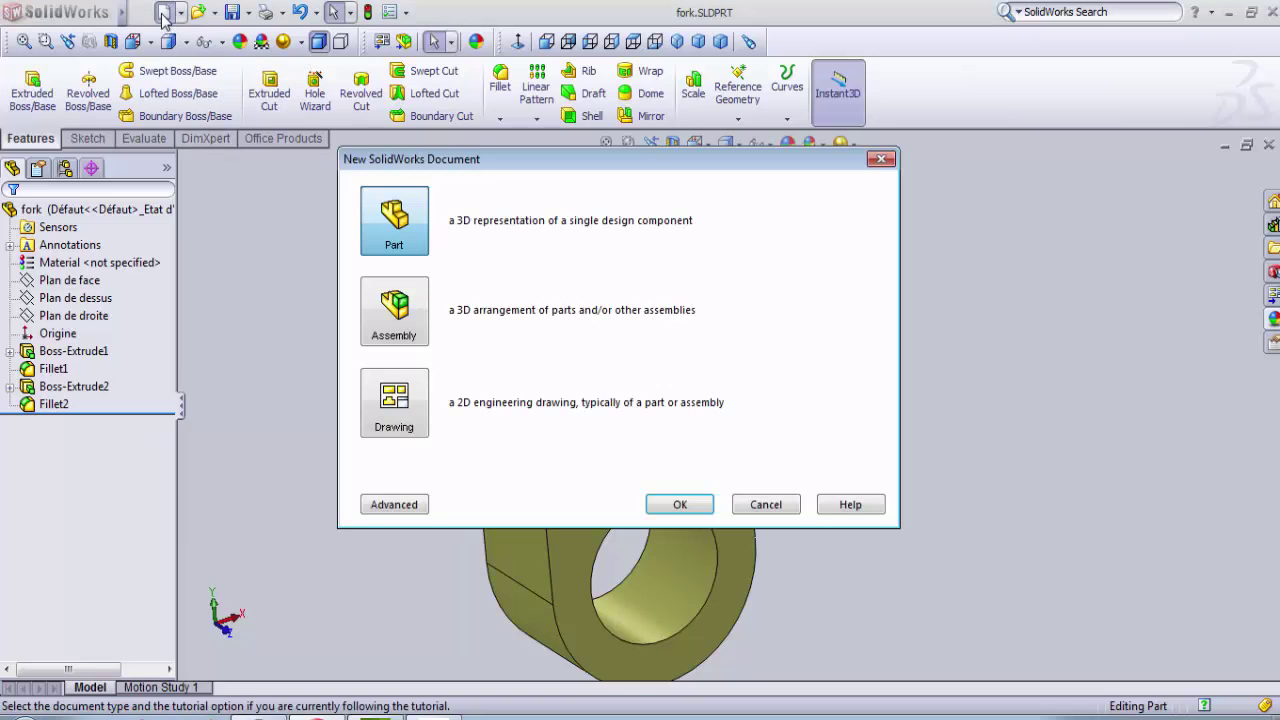
click(672, 504)
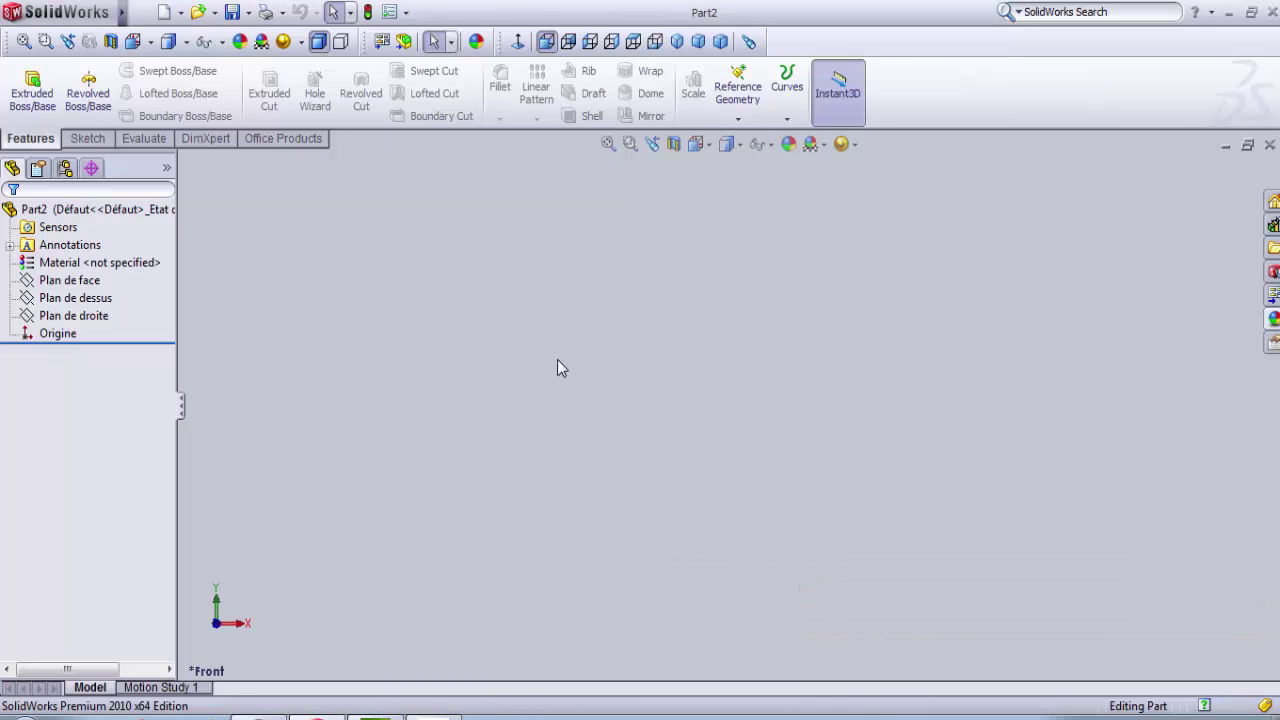
click(87, 138)
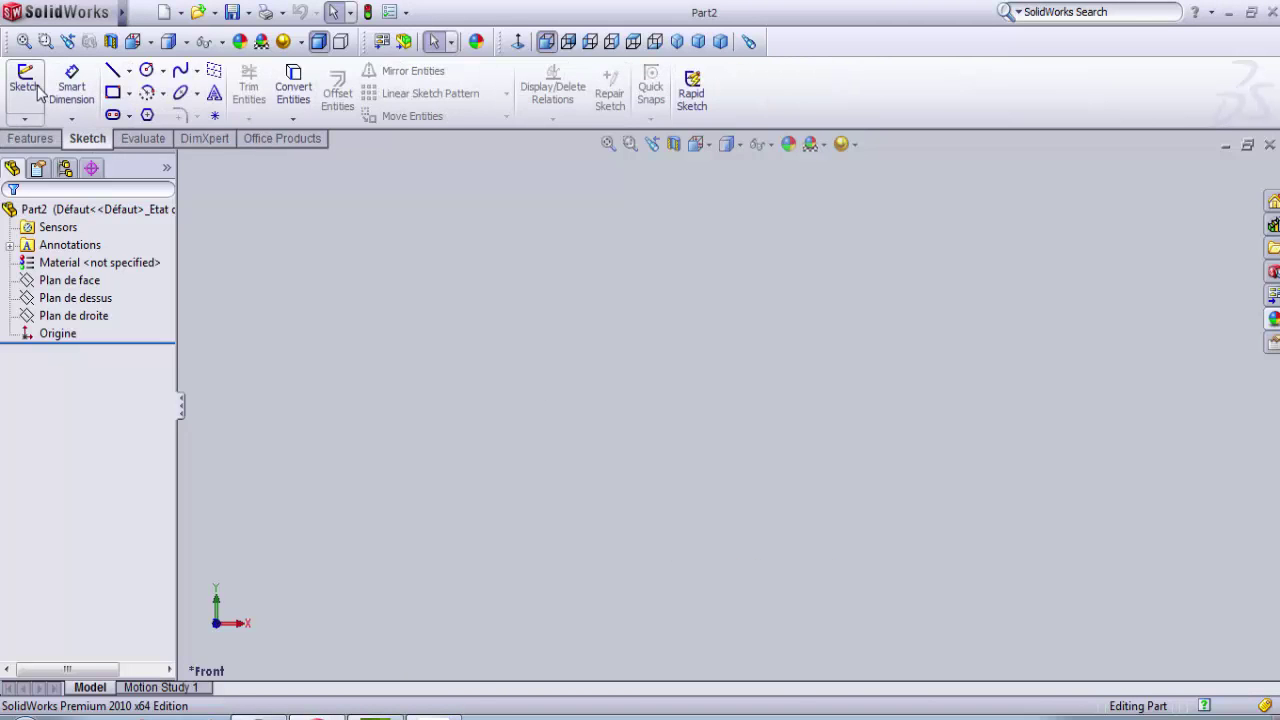
click(37, 90)
click(690, 345)
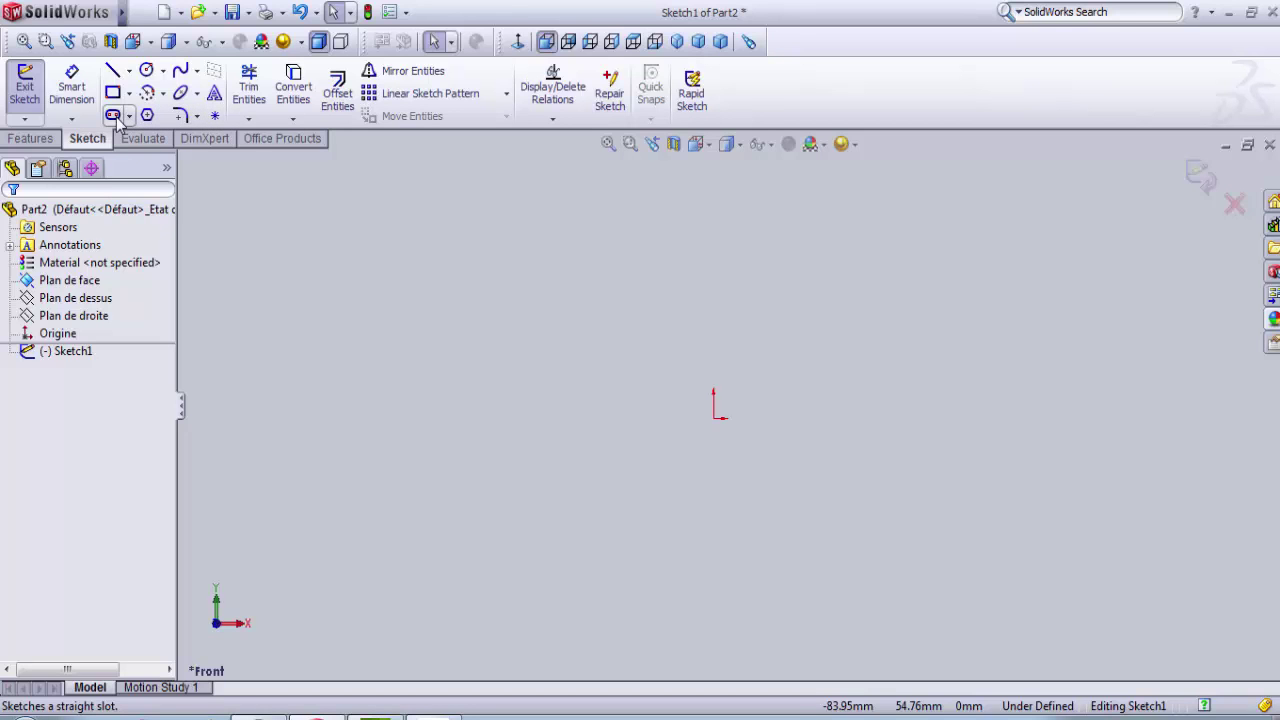
- Sketch a vertical straight slot upward from the origin, about 52 mm between centres and 7 mm wide
click(116, 117)
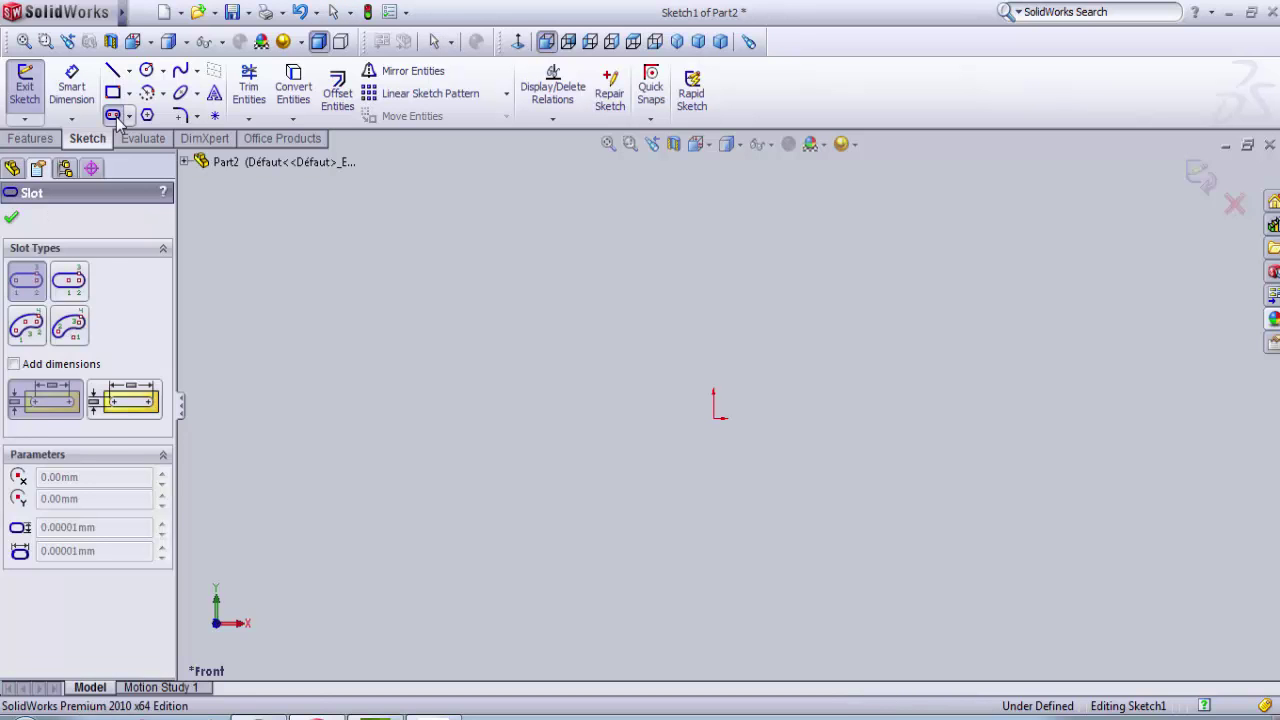
click(713, 418)
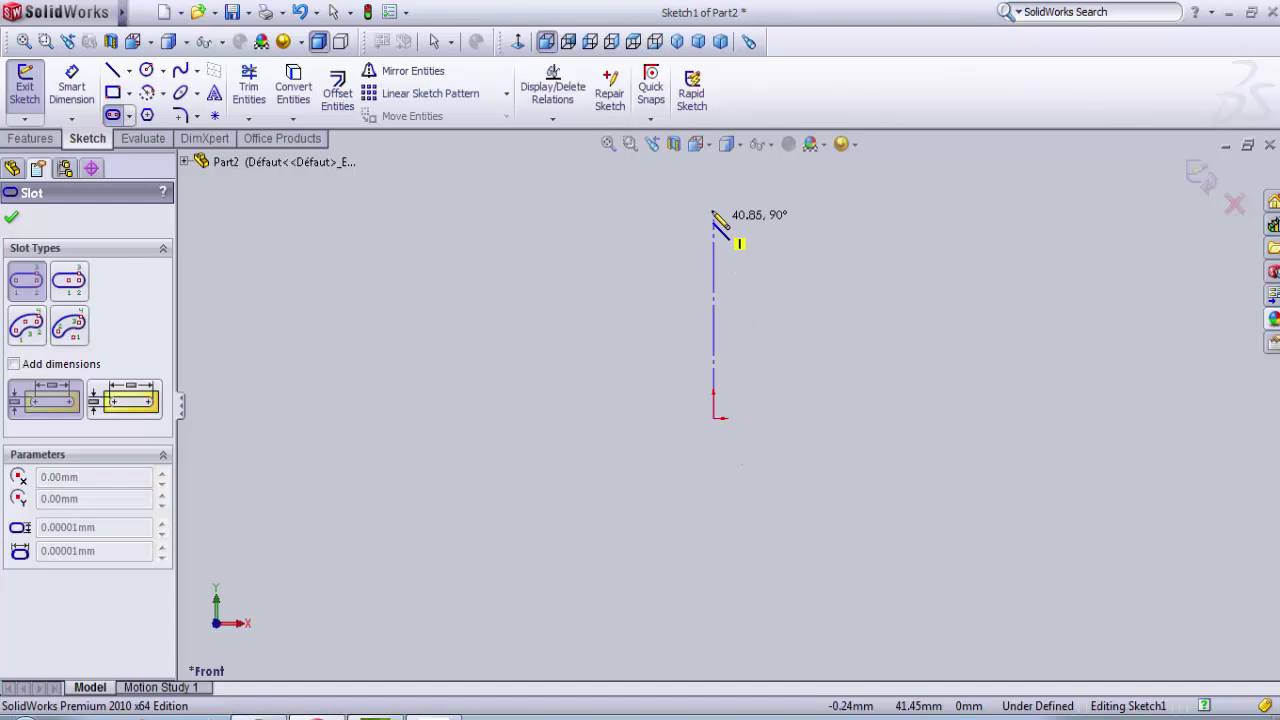
click(713, 166)
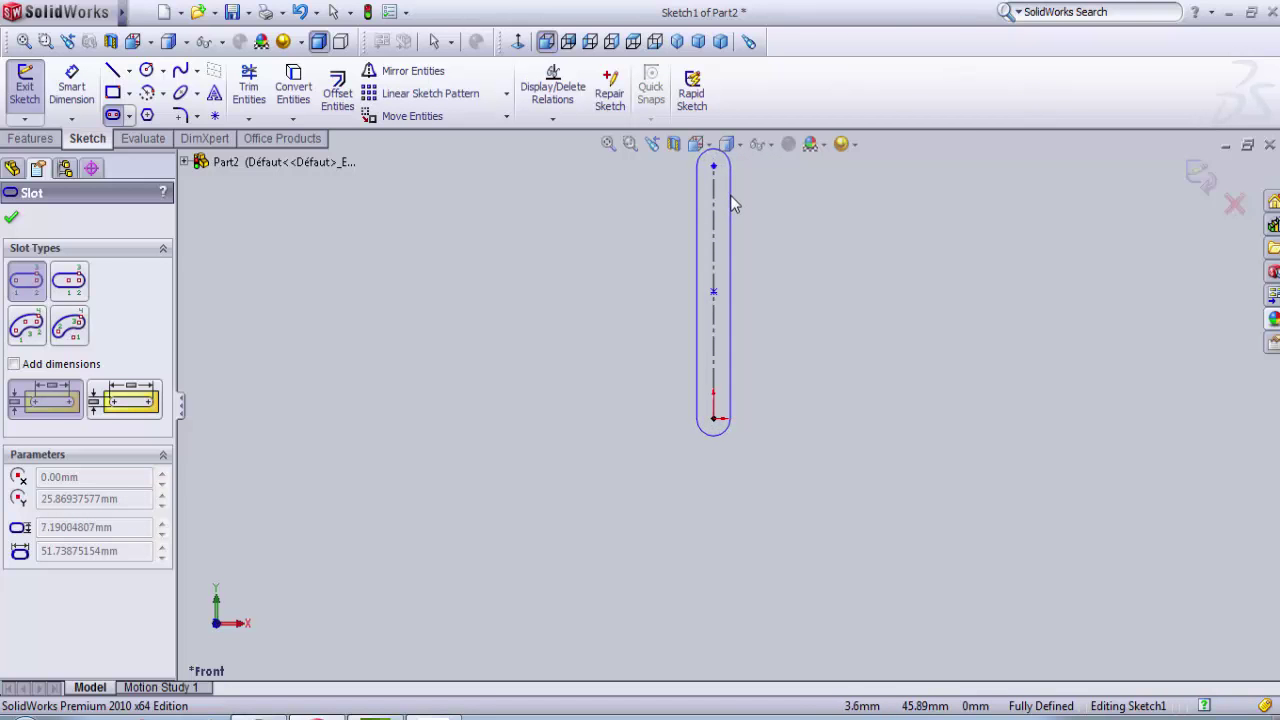
click(730, 195)
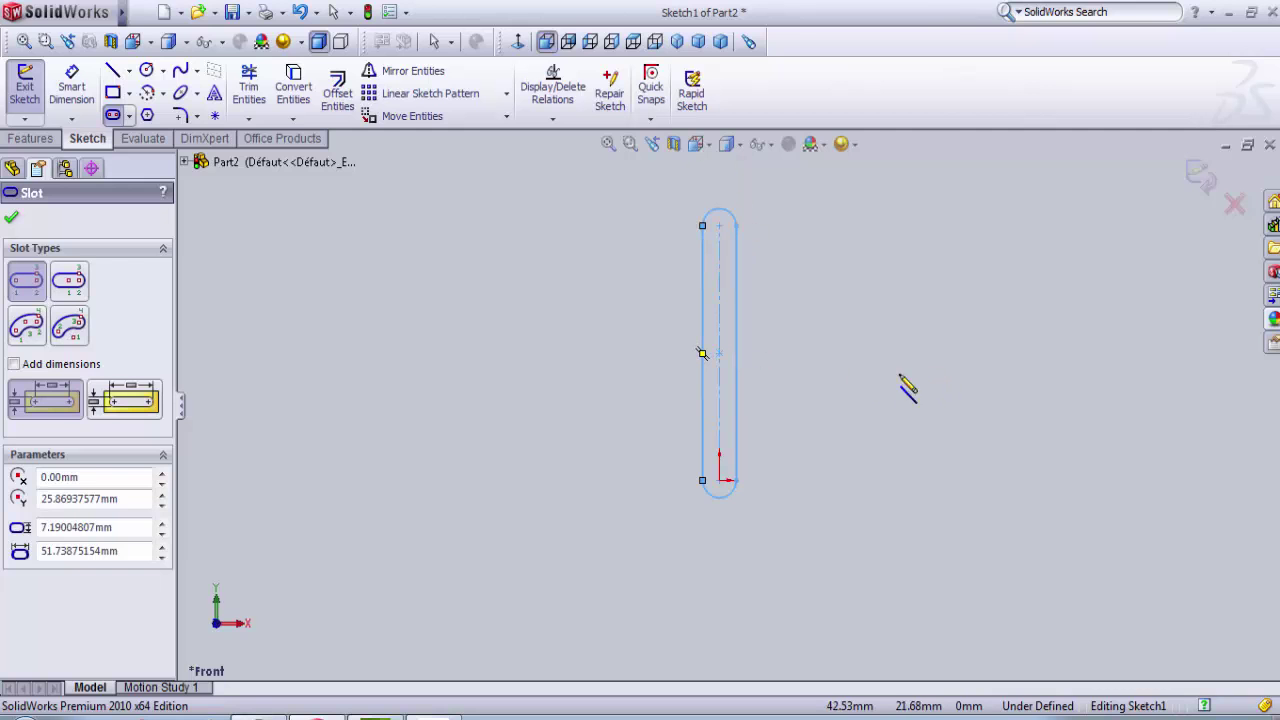
- Dimension the slot's straight side and set its length to 60 mm
click(67, 88)
click(742, 305)
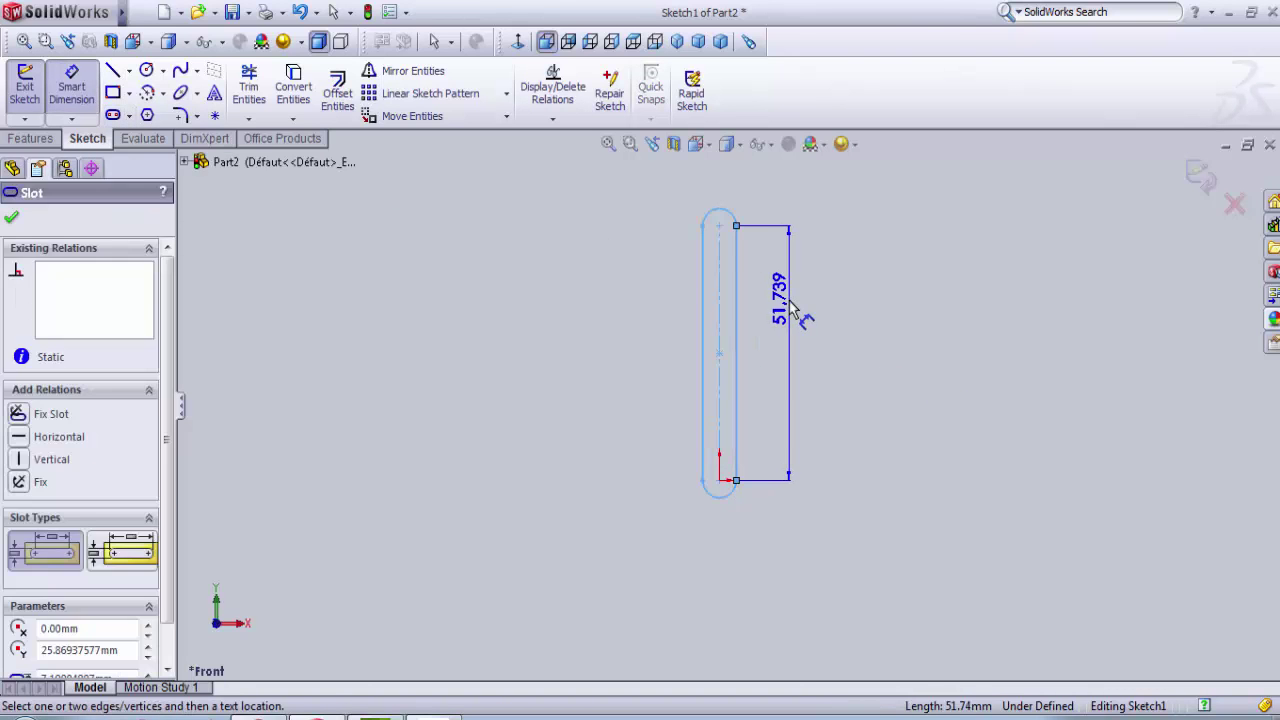
click(790, 312)
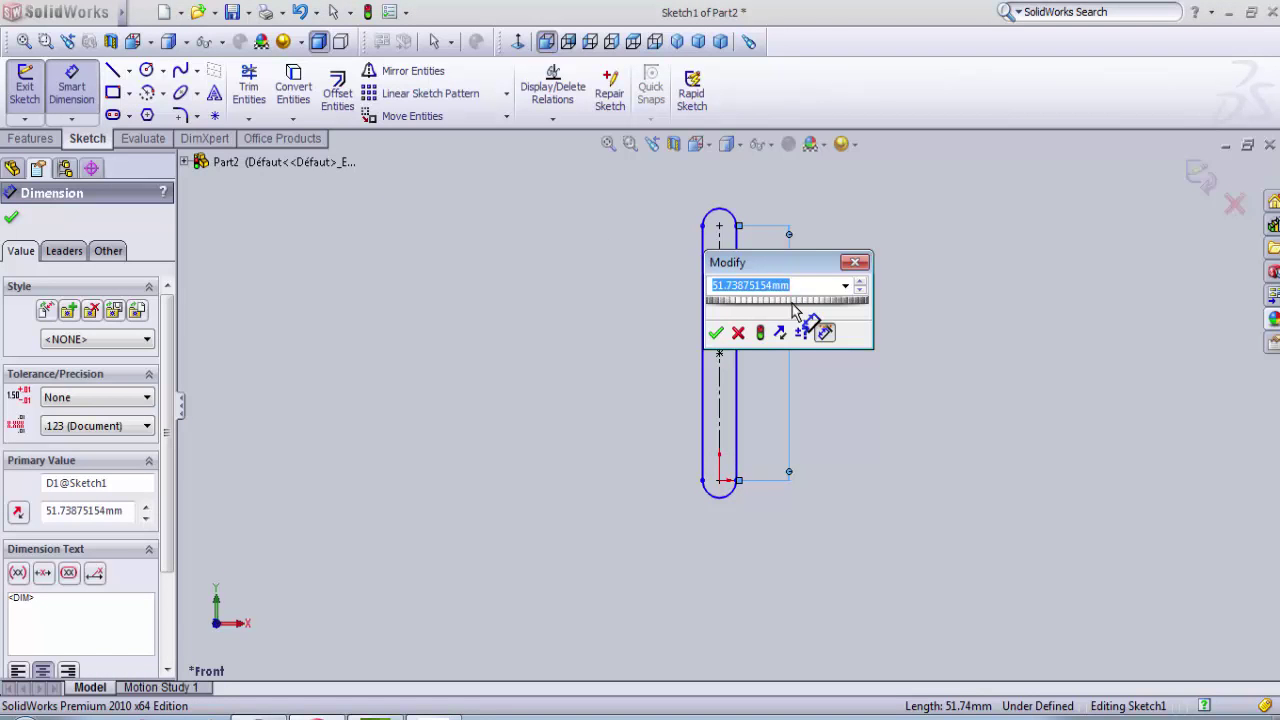
text(60)
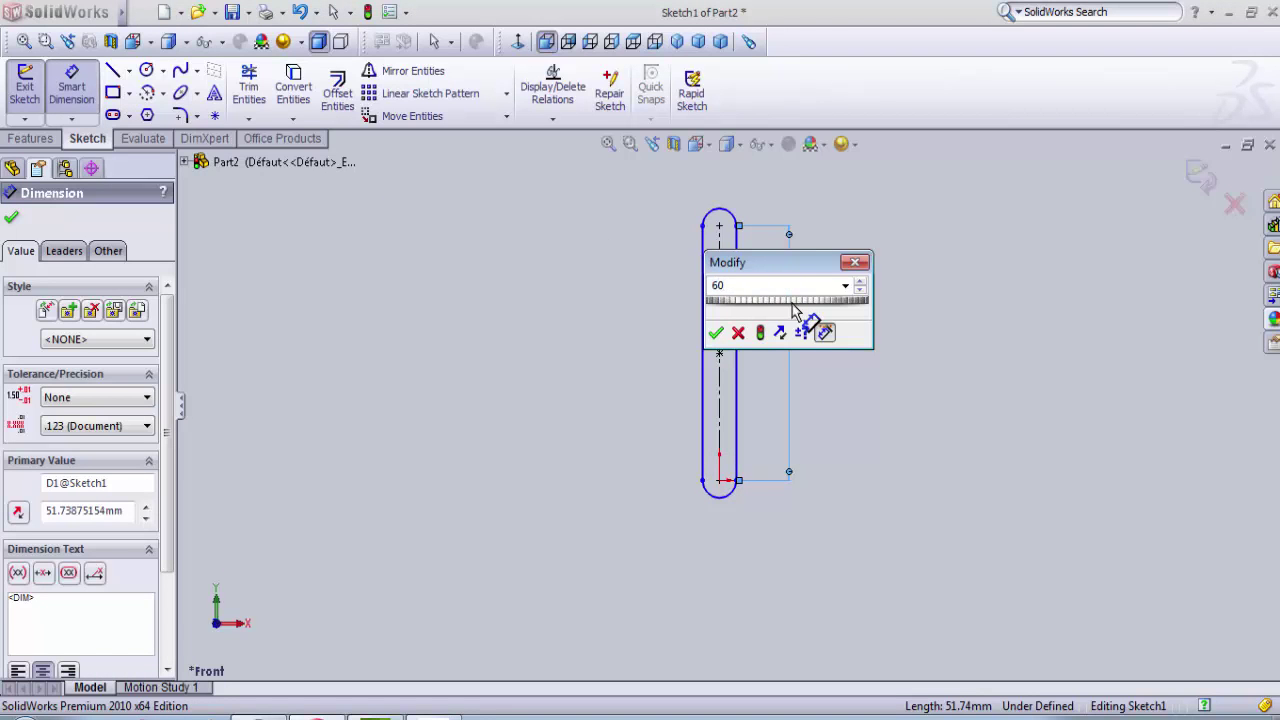
key(Return)
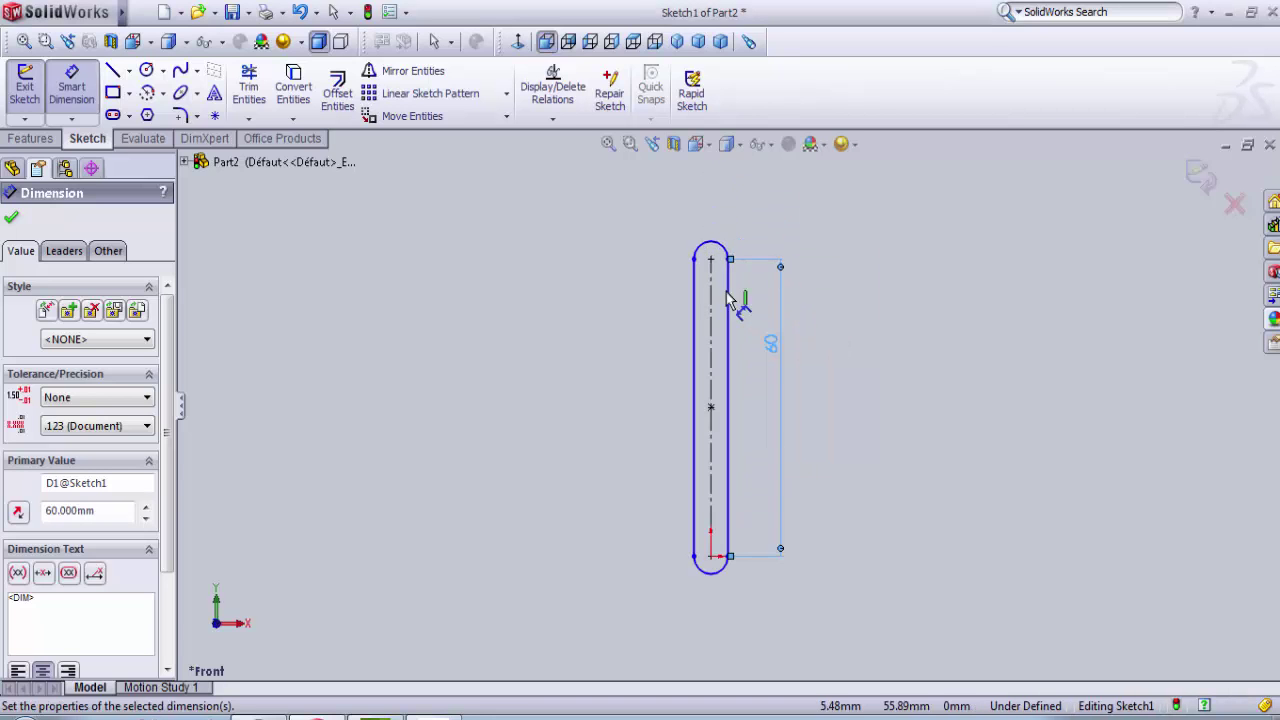
- Dimension the distance between the slot's two straight sides and set the width to 8 mm
scroll(737, 340, down, 3)
scroll(745, 390, up, 3)
scroll(720, 420, down, 2)
click(711, 431)
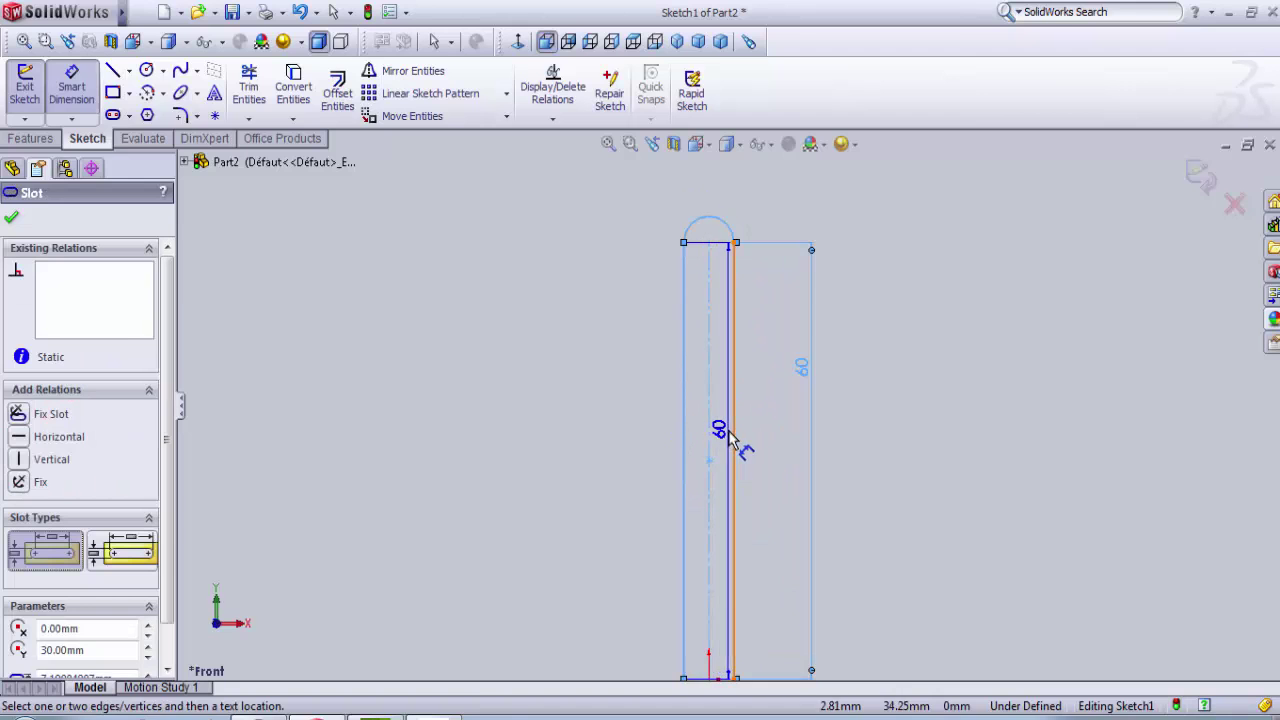
click(709, 309)
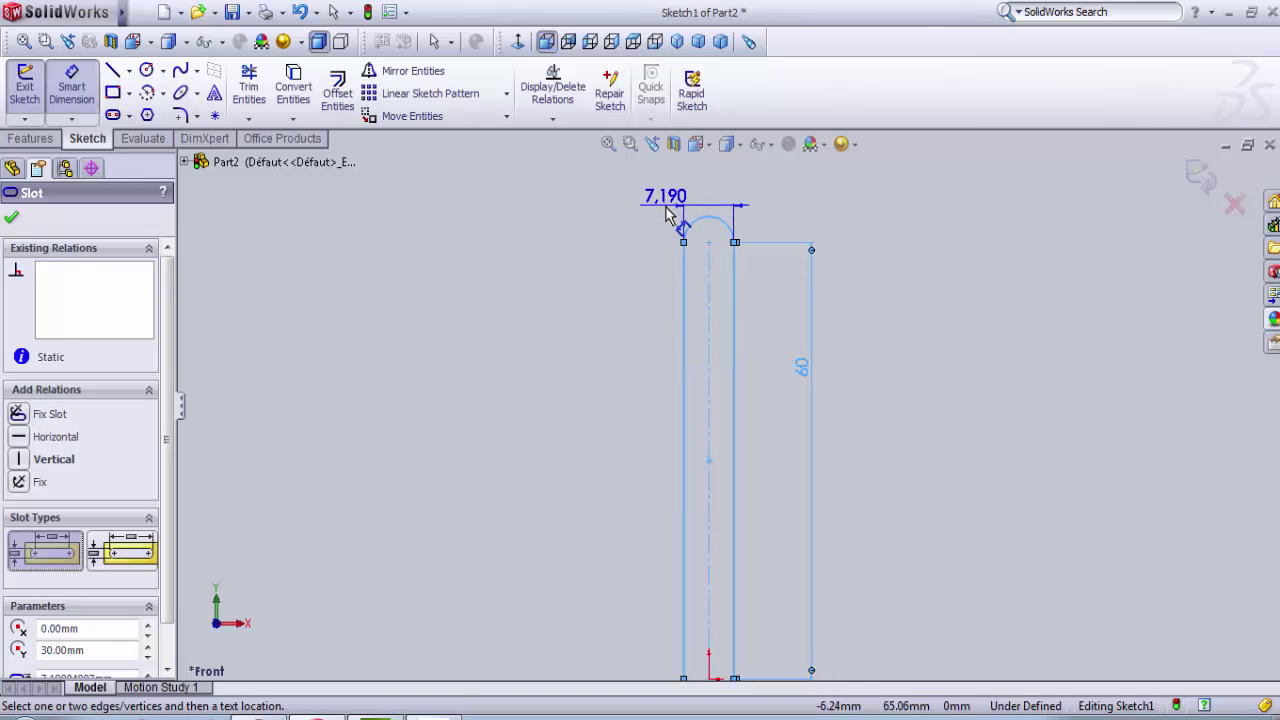
click(668, 212)
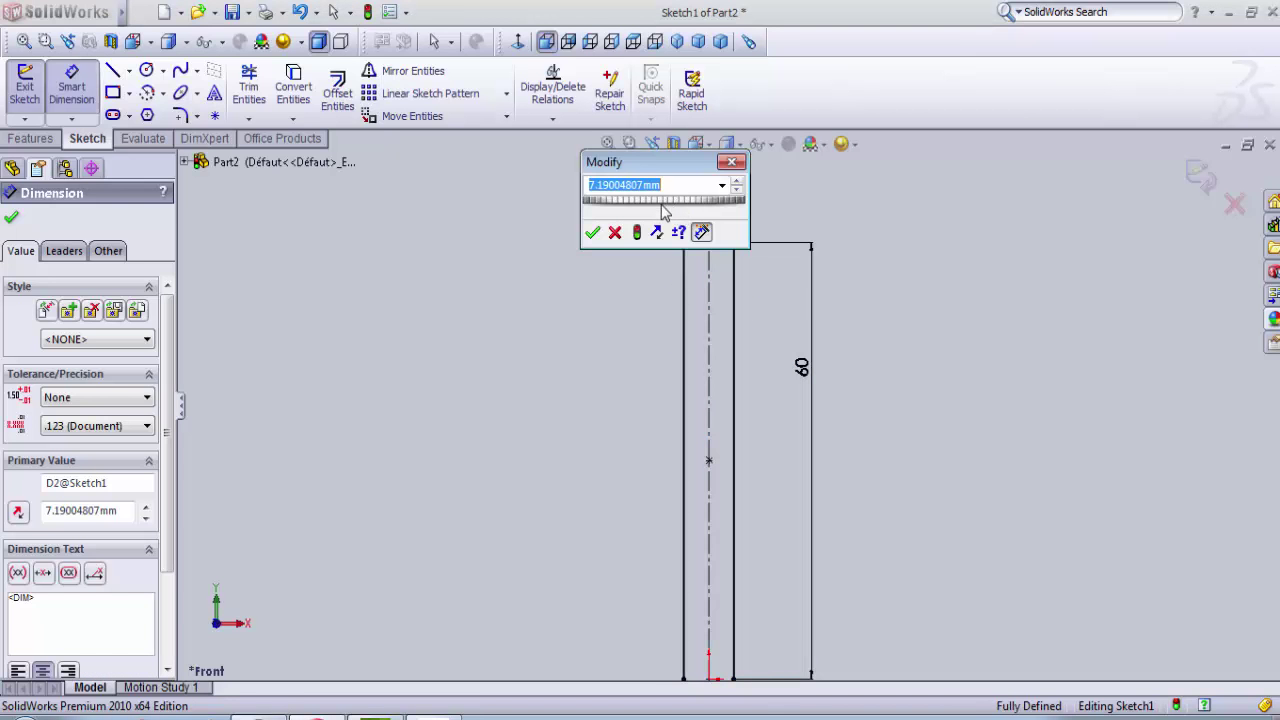
text(8)
key(Return)
- Sketch a smaller vertical slot inside the first, sharing its upper arc centre, about 17.5 mm between centres and 3.8 mm wide
scroll(757, 357, up, 2)
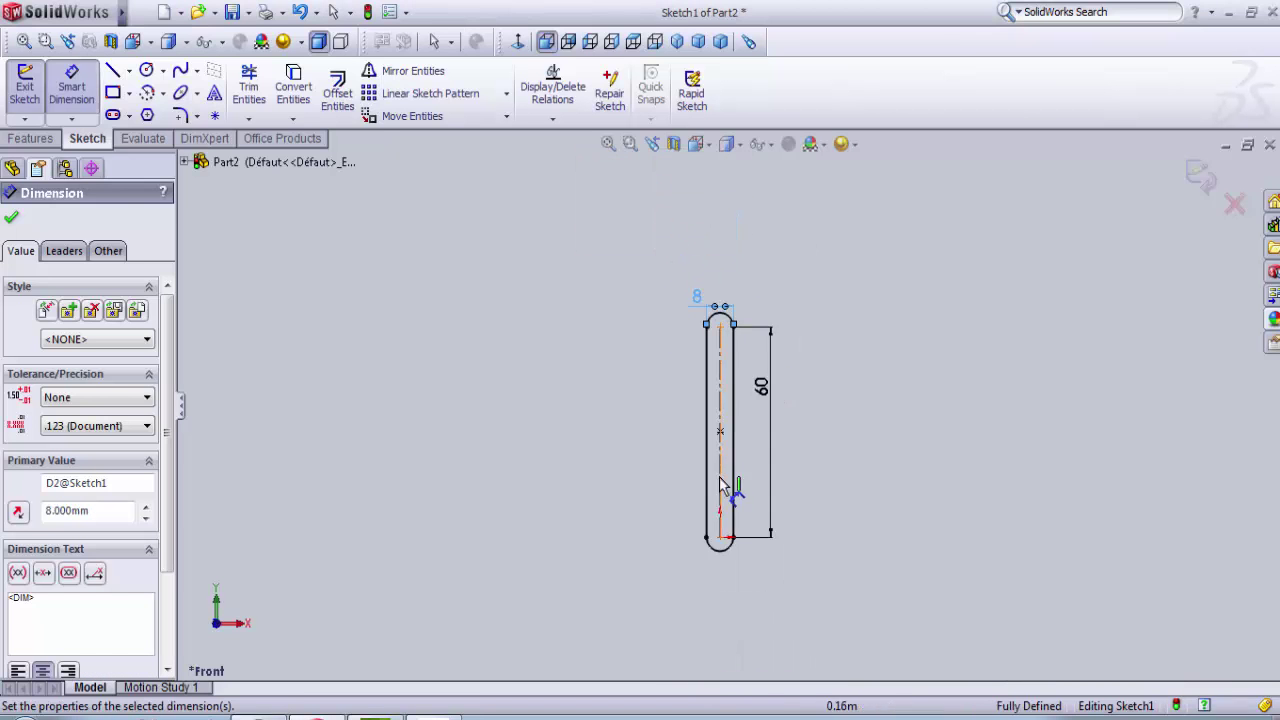
scroll(757, 423, down, 3)
scroll(720, 255, up, 2)
scroll(747, 303, down, 2)
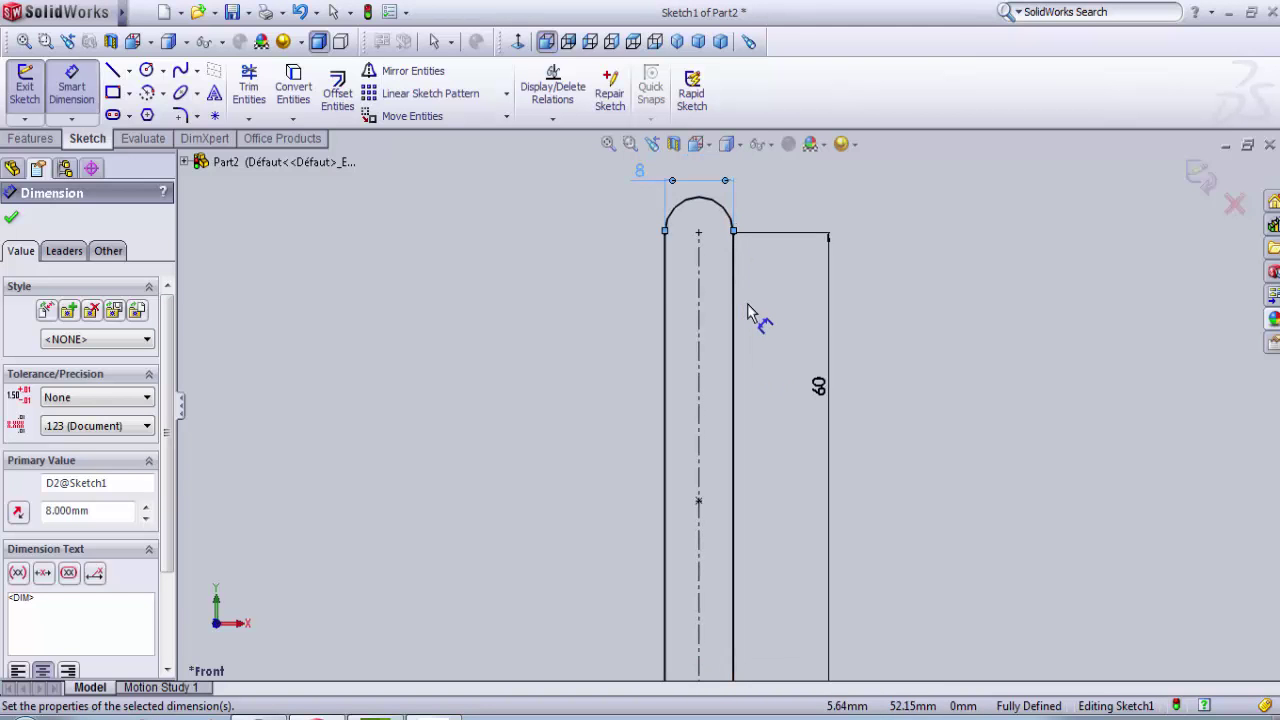
click(113, 115)
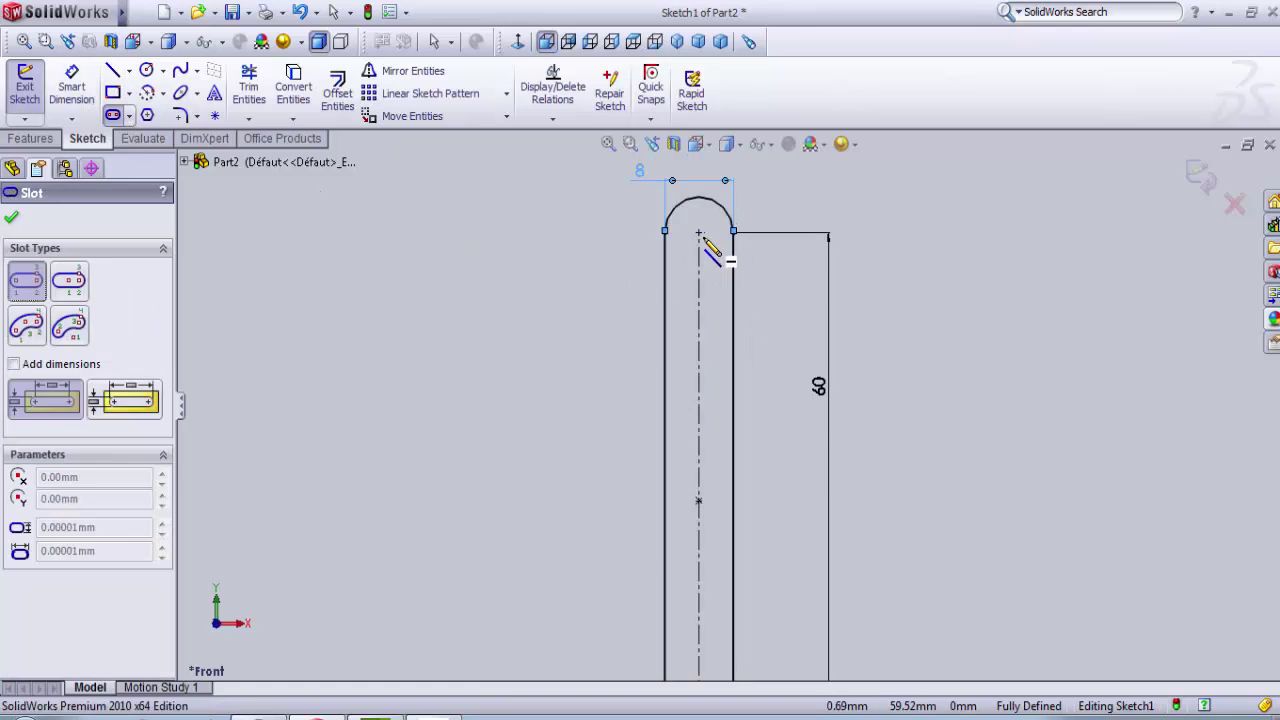
click(700, 391)
click(699, 234)
click(713, 250)
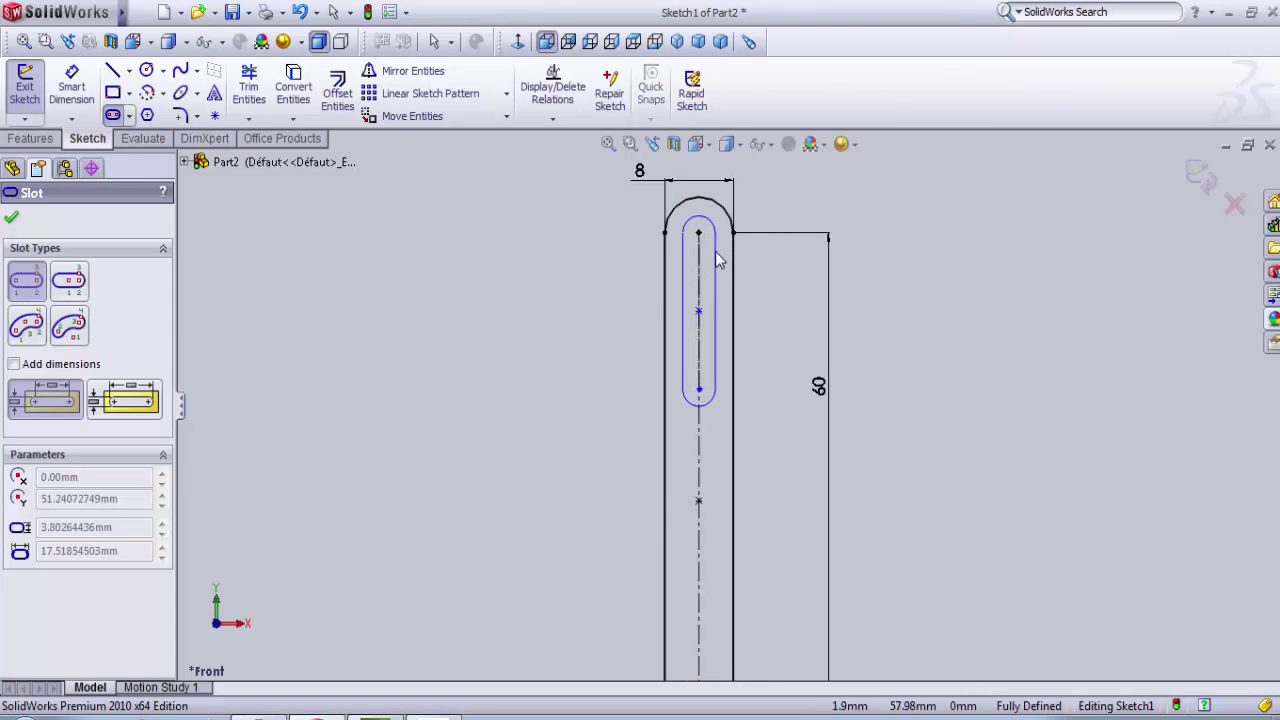
click(715, 256)
- Dimension the inner slot's upper arc with a 2.5 mm radius and move the dimension text closer to the arc
scroll(640, 360, down, 1)
scroll(656, 380, down, 1)
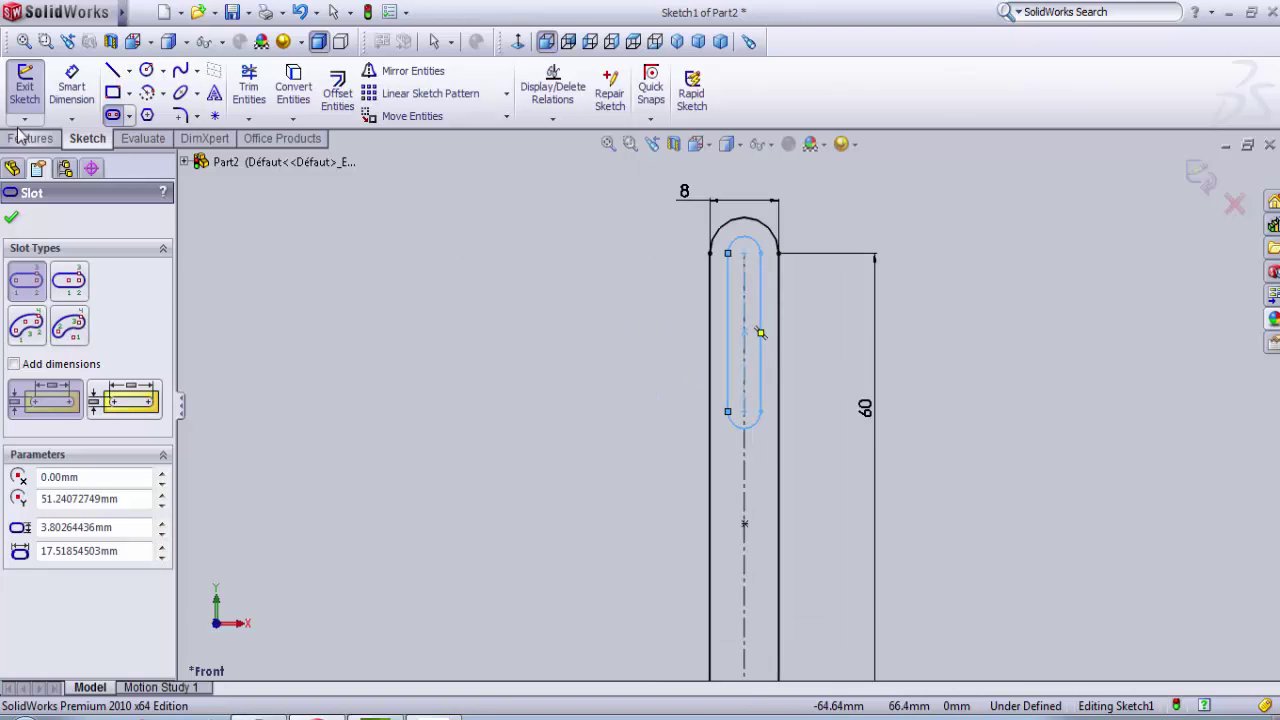
click(71, 85)
click(748, 246)
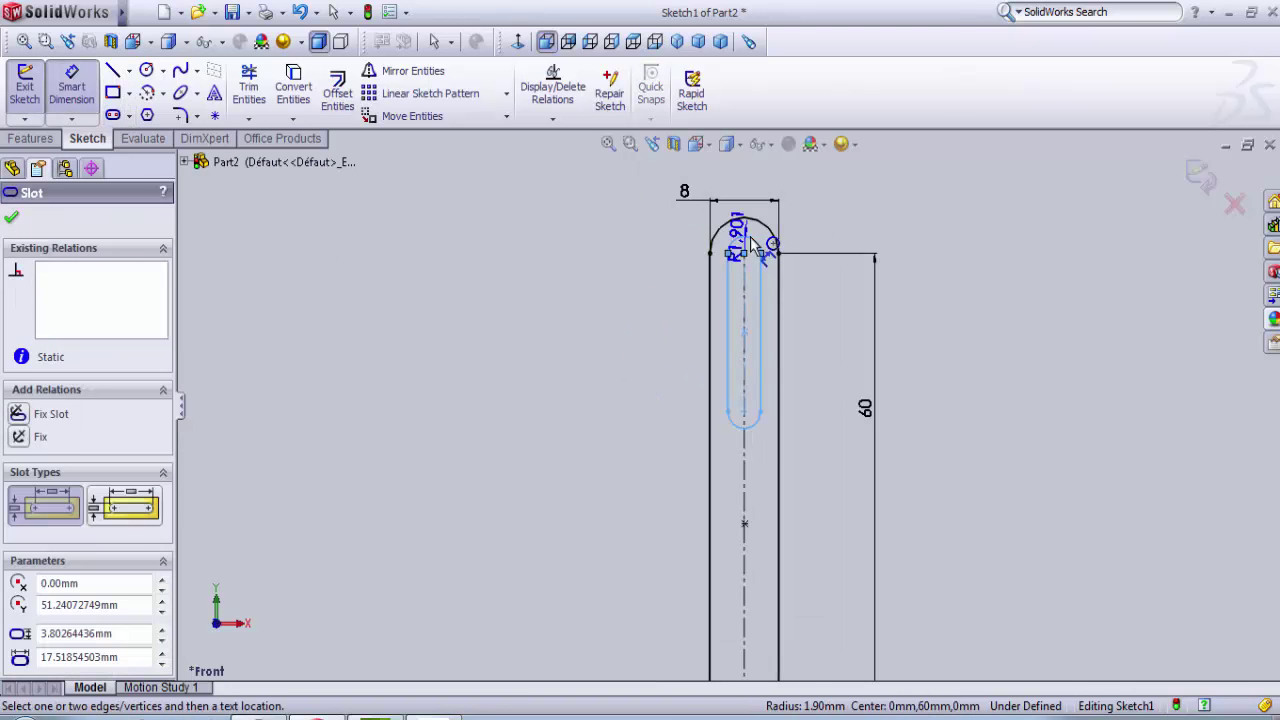
click(845, 222)
text(2.5)
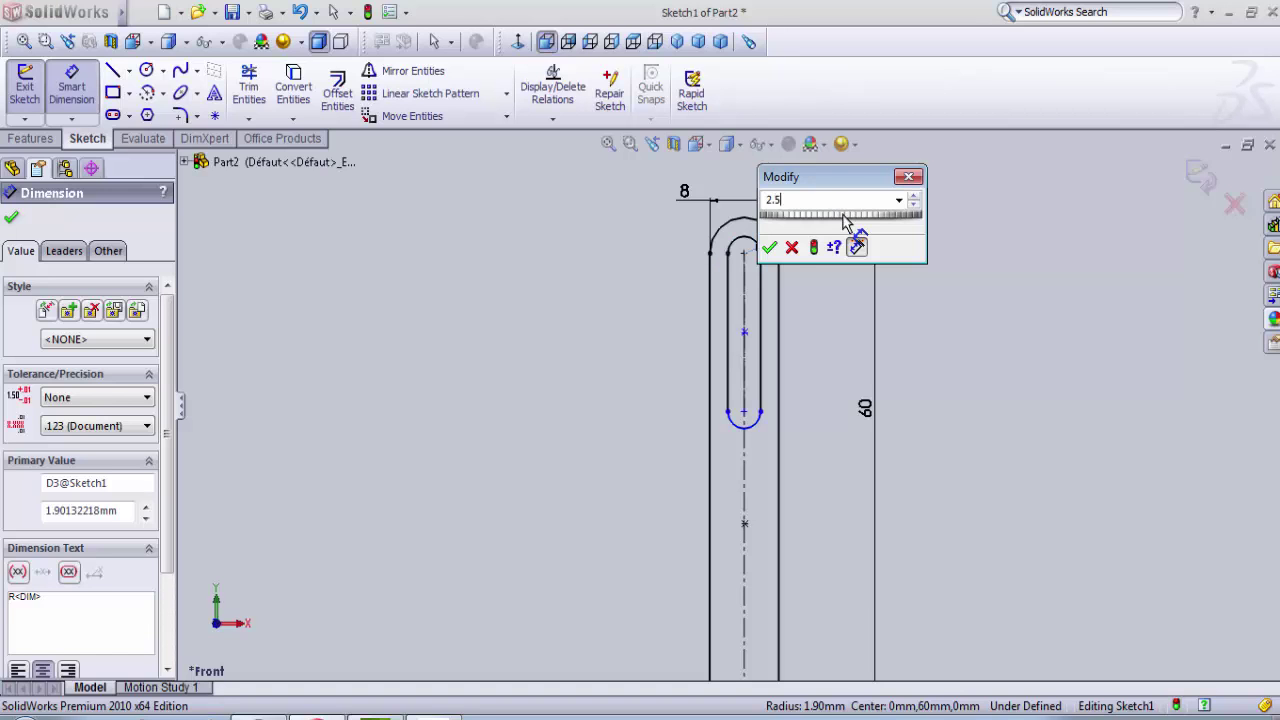
click(770, 248)
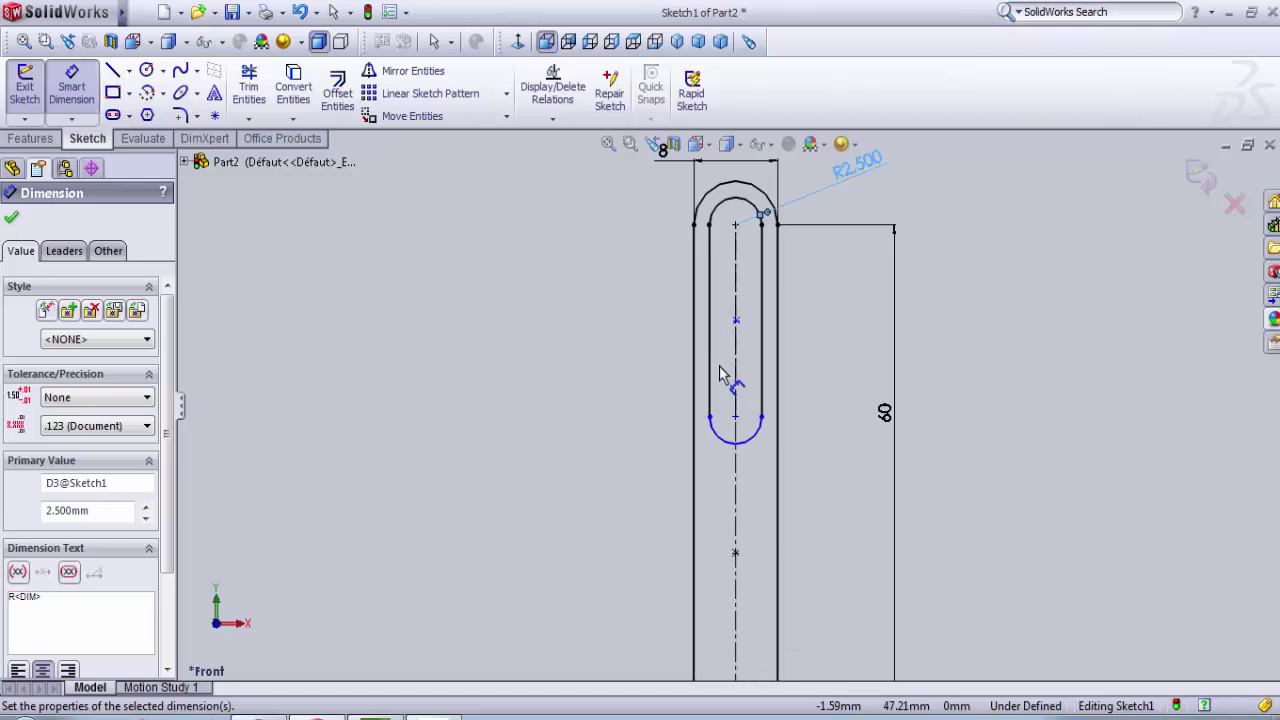
scroll(757, 286, down, 2)
scroll(751, 320, down, 1)
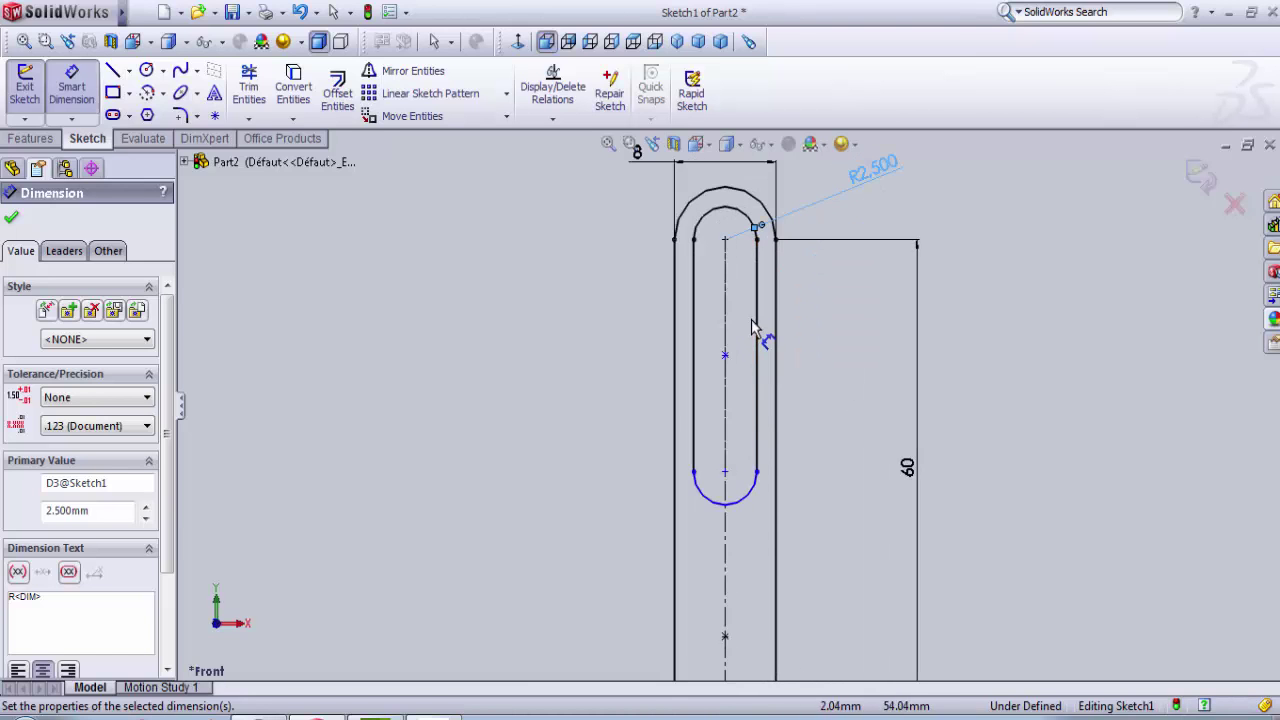
scroll(727, 428, up, 1)
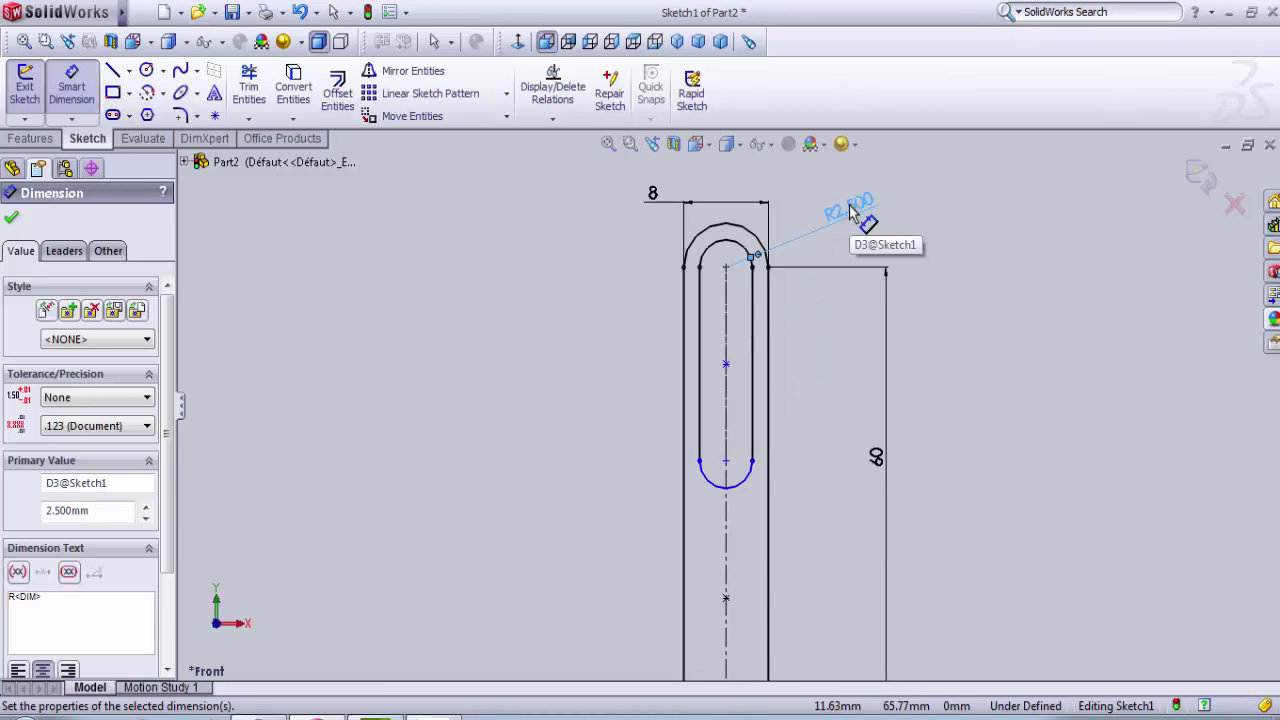
mouse_move(852, 210)
mouse_down()
mouse_move(876, 204)
mouse_move(831, 217)
mouse_up()
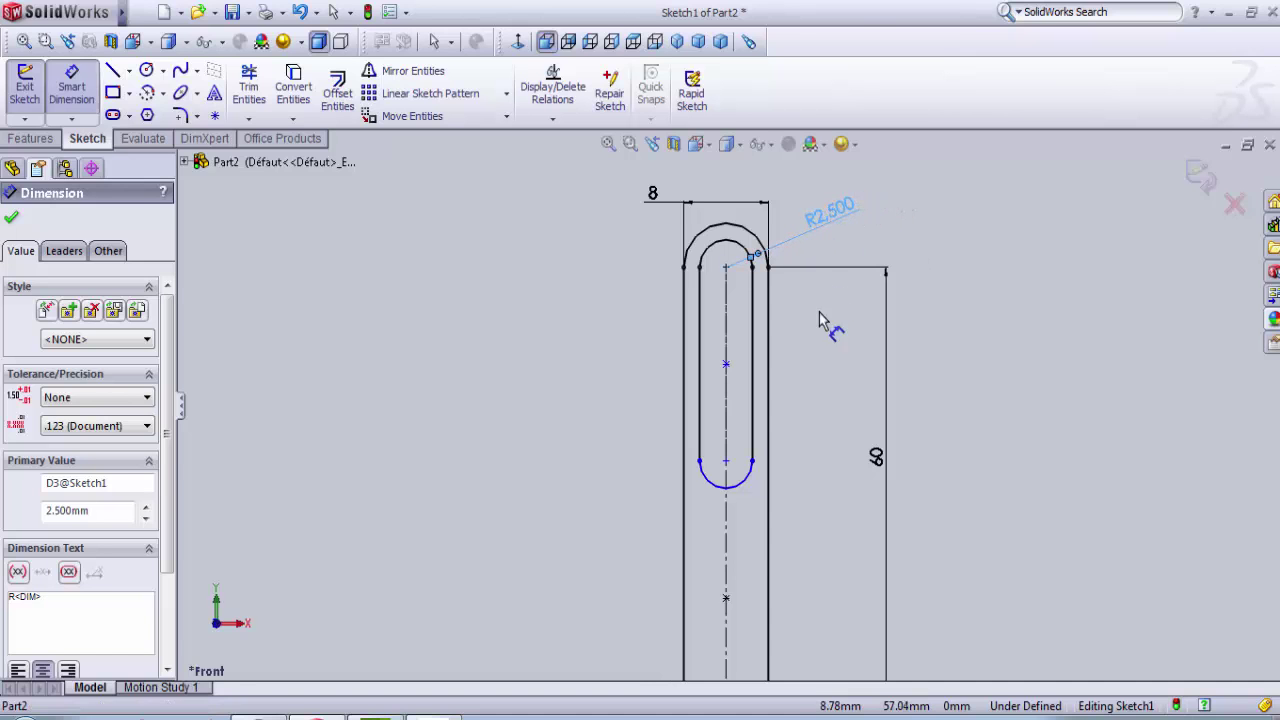
- Dimension the inner slot's straight side and set its length to 22 mm
scroll(808, 340, down, 1)
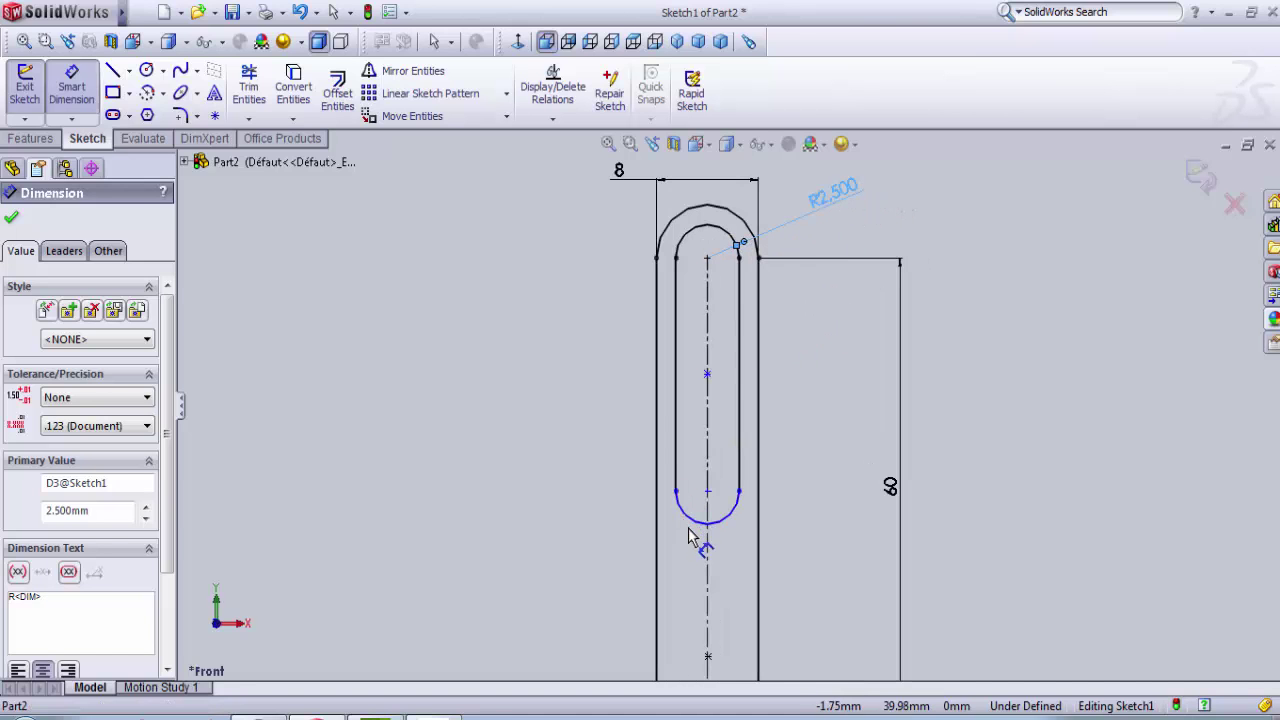
scroll(690, 535, up, 2)
scroll(694, 543, down, 1)
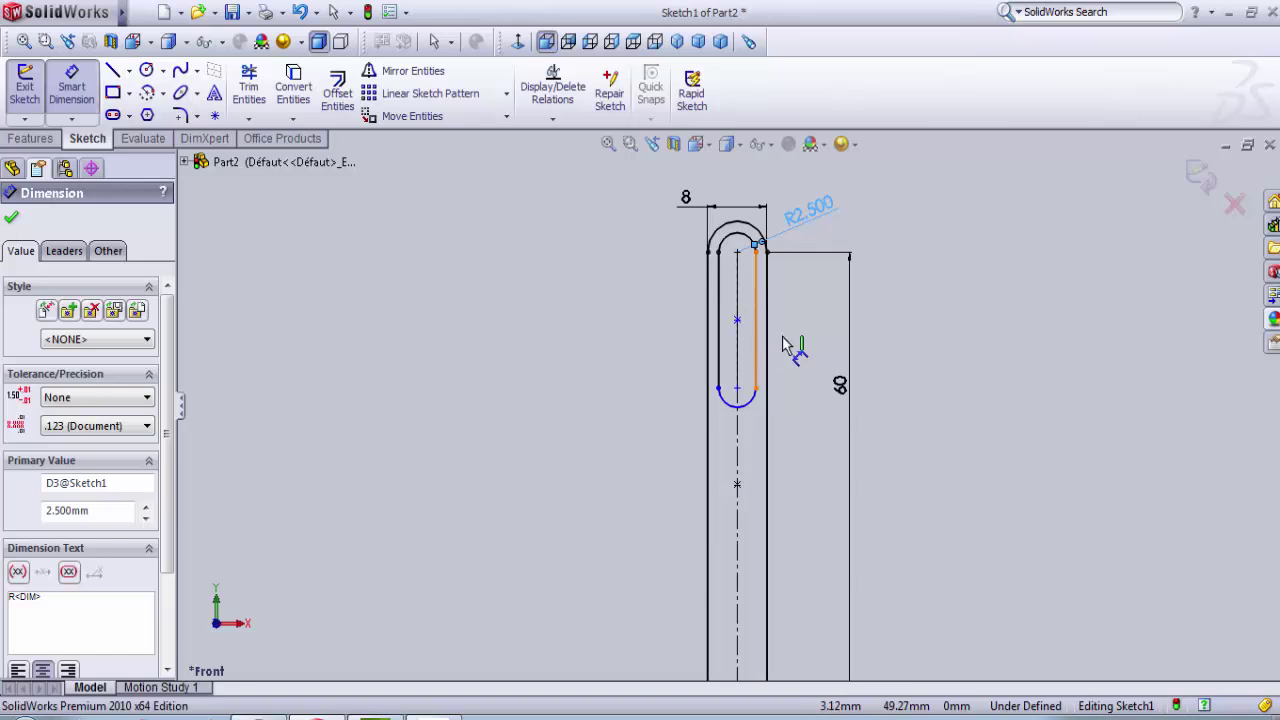
click(762, 343)
click(812, 352)
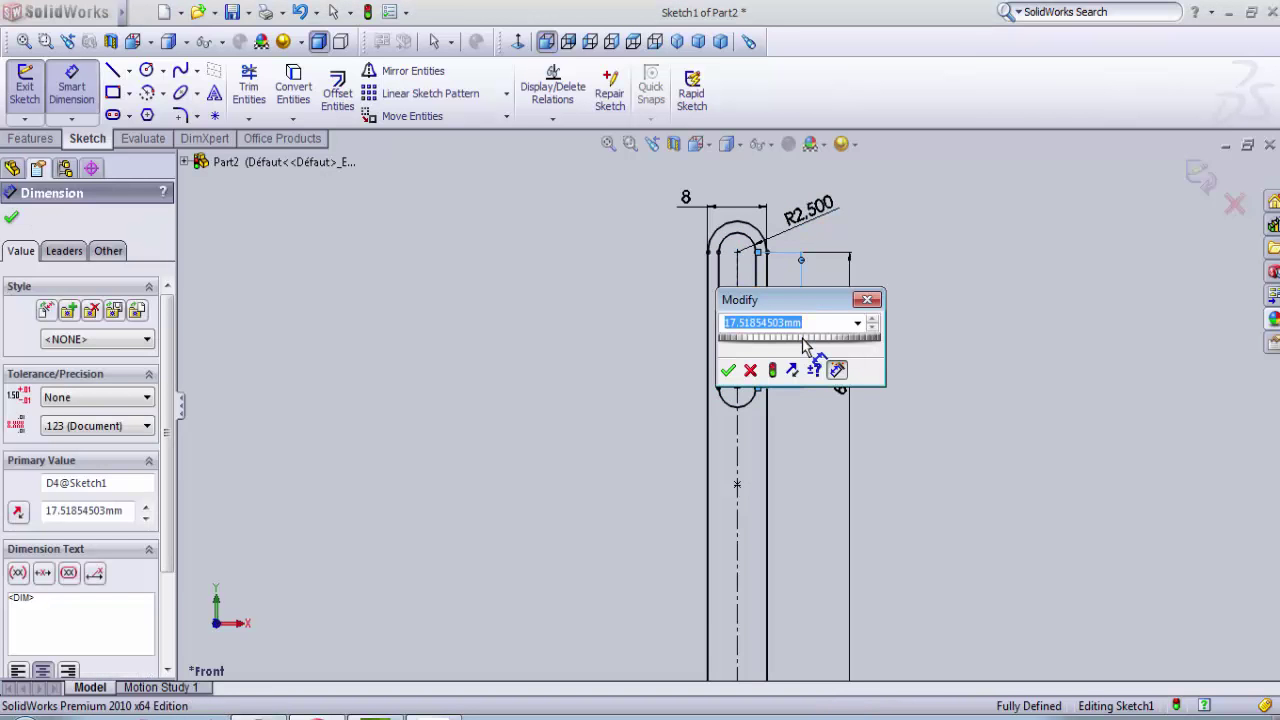
text(22)
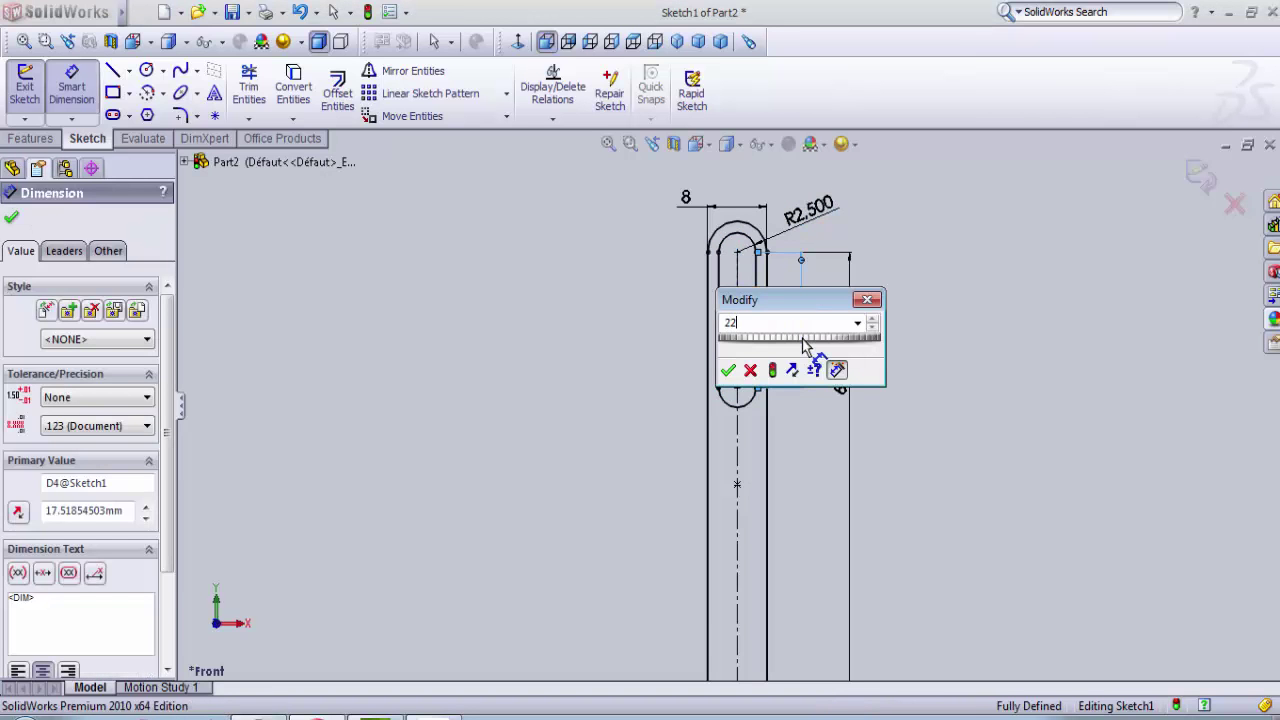
key(Return)
scroll(790, 432, up, 2)
scroll(795, 434, down, 1)
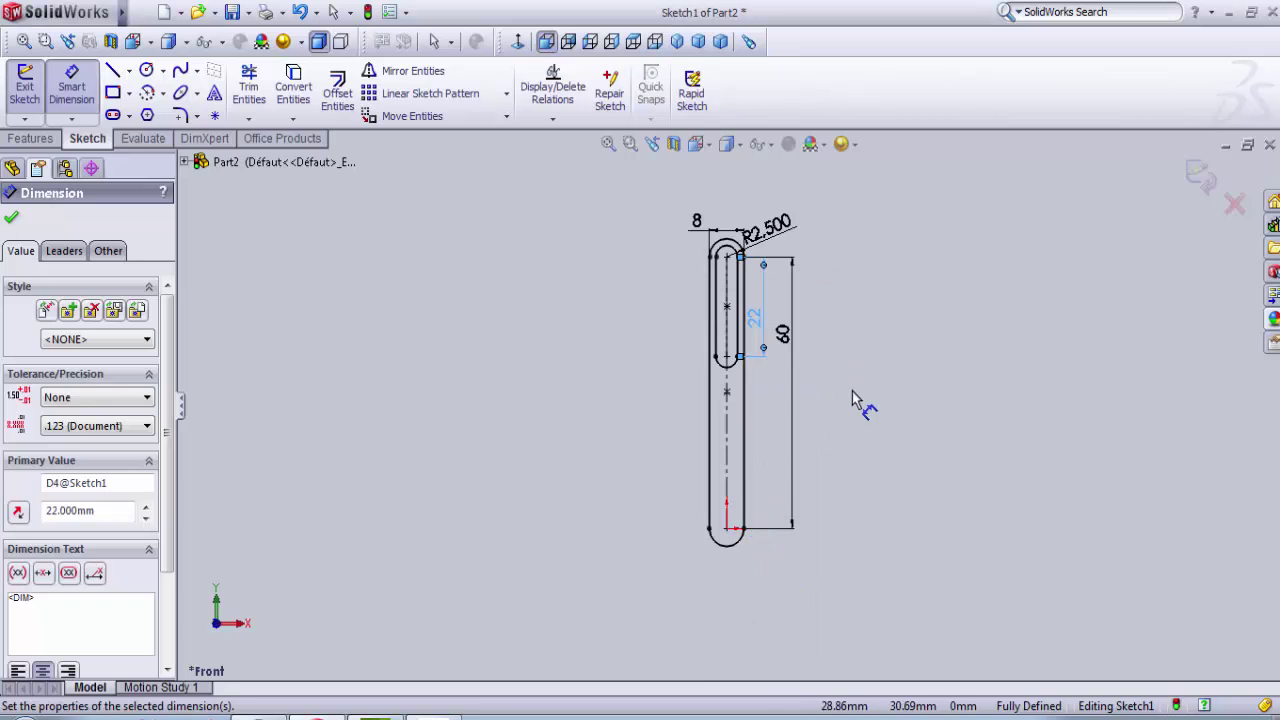
- Finish the nested-slot sketch and extrude it as a boss 4 mm deep
click(25, 93)
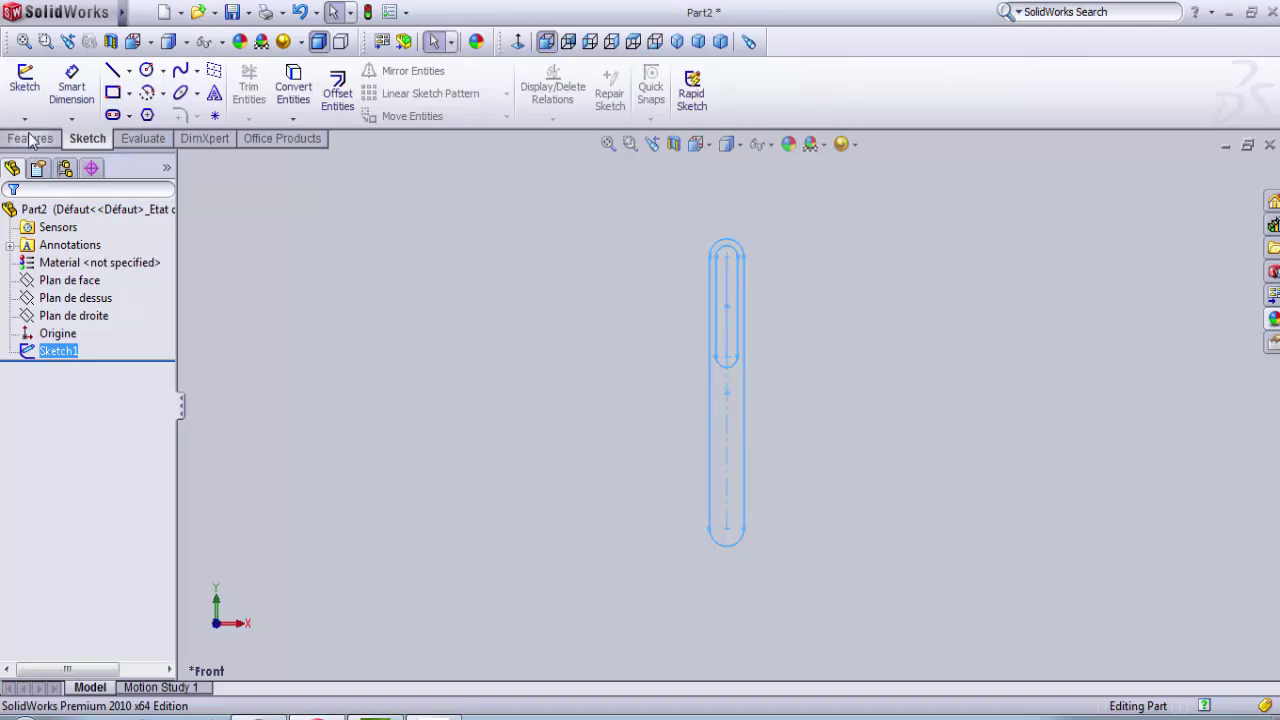
click(30, 140)
click(32, 93)
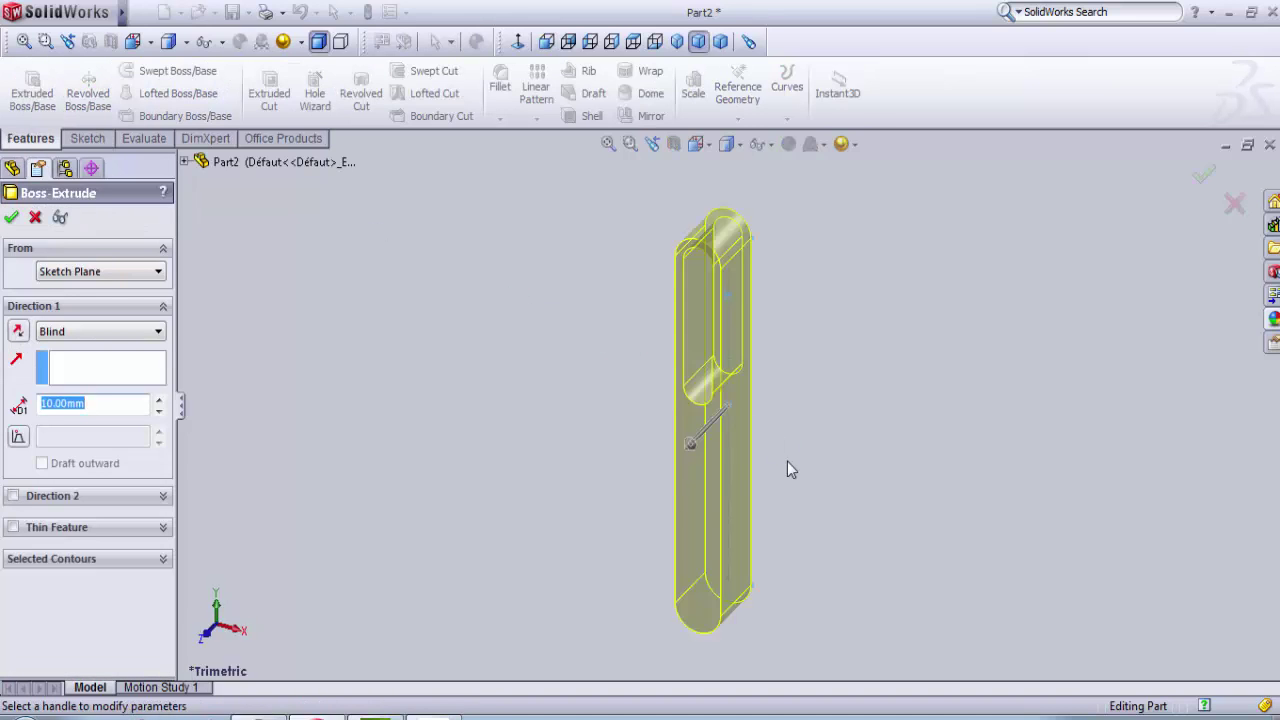
middle_drag(784, 450, 814, 411)
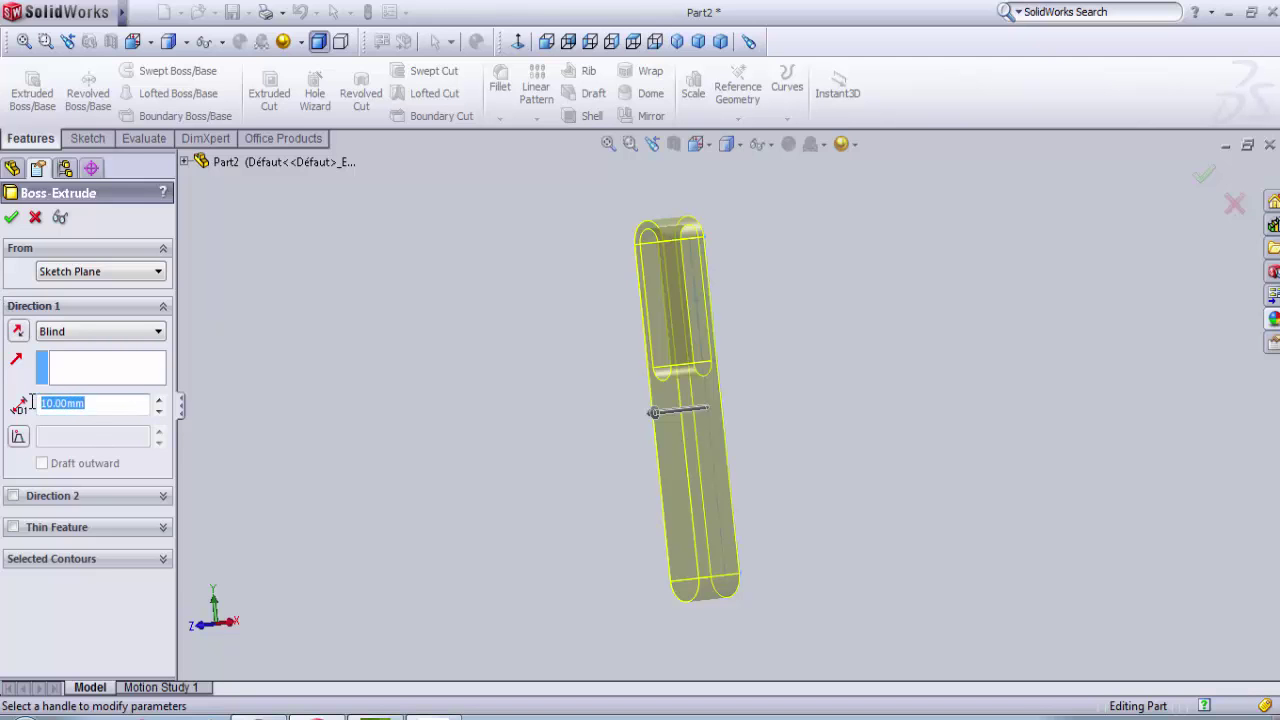
text(4)
key(Return)
middle_drag(654, 466, 674, 448)
click(12, 219)
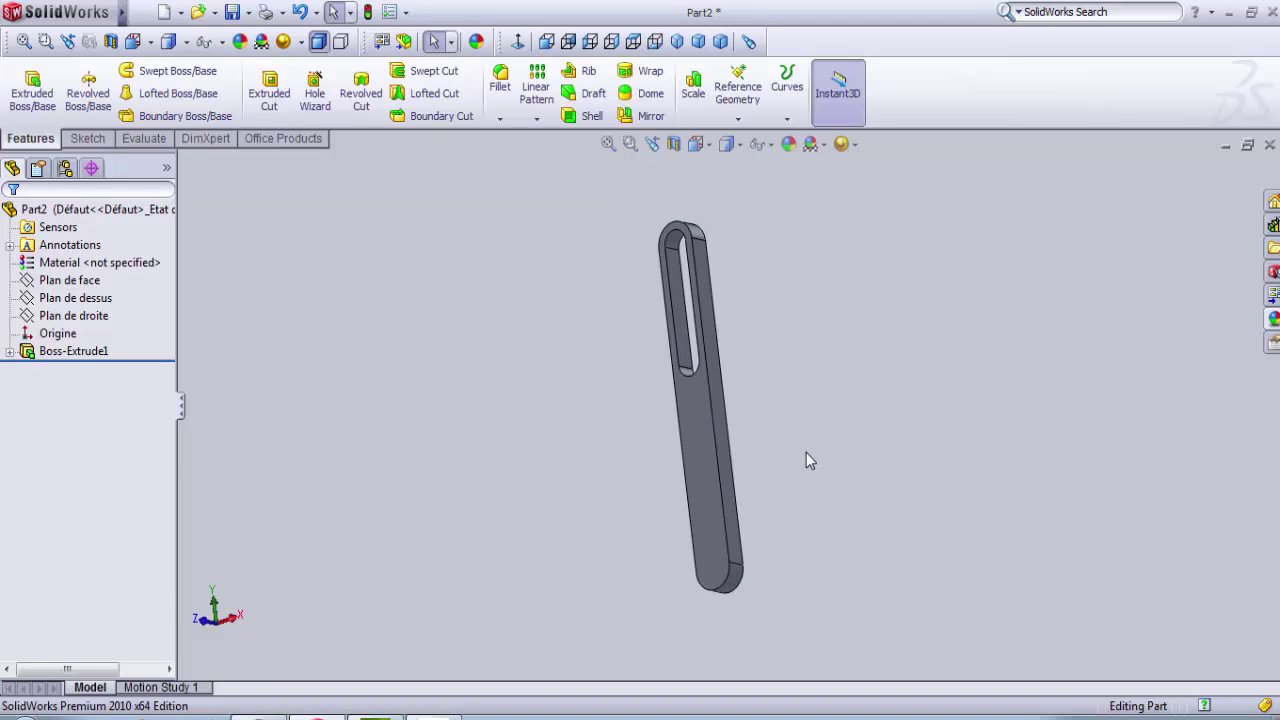
- Sketch a horizontal centerline about 13 mm long on the lever's front face, from the right edge's midpoint past the left edge
click(693, 451)
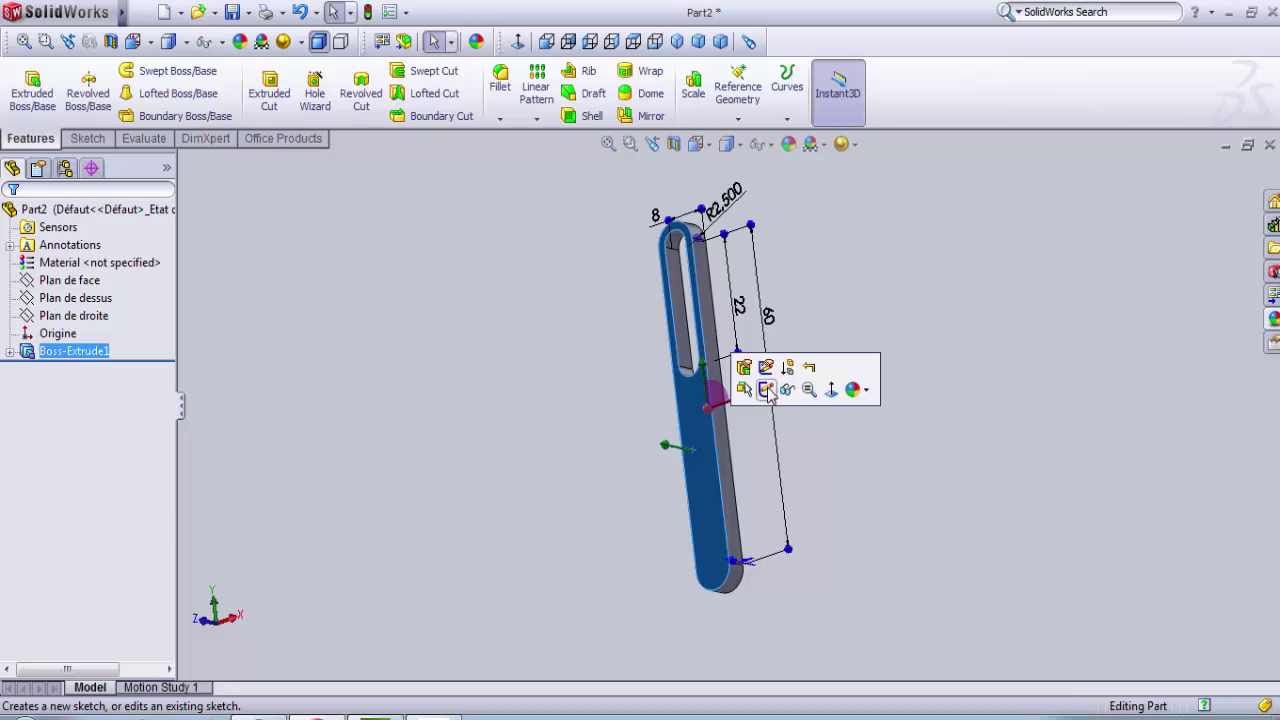
click(766, 389)
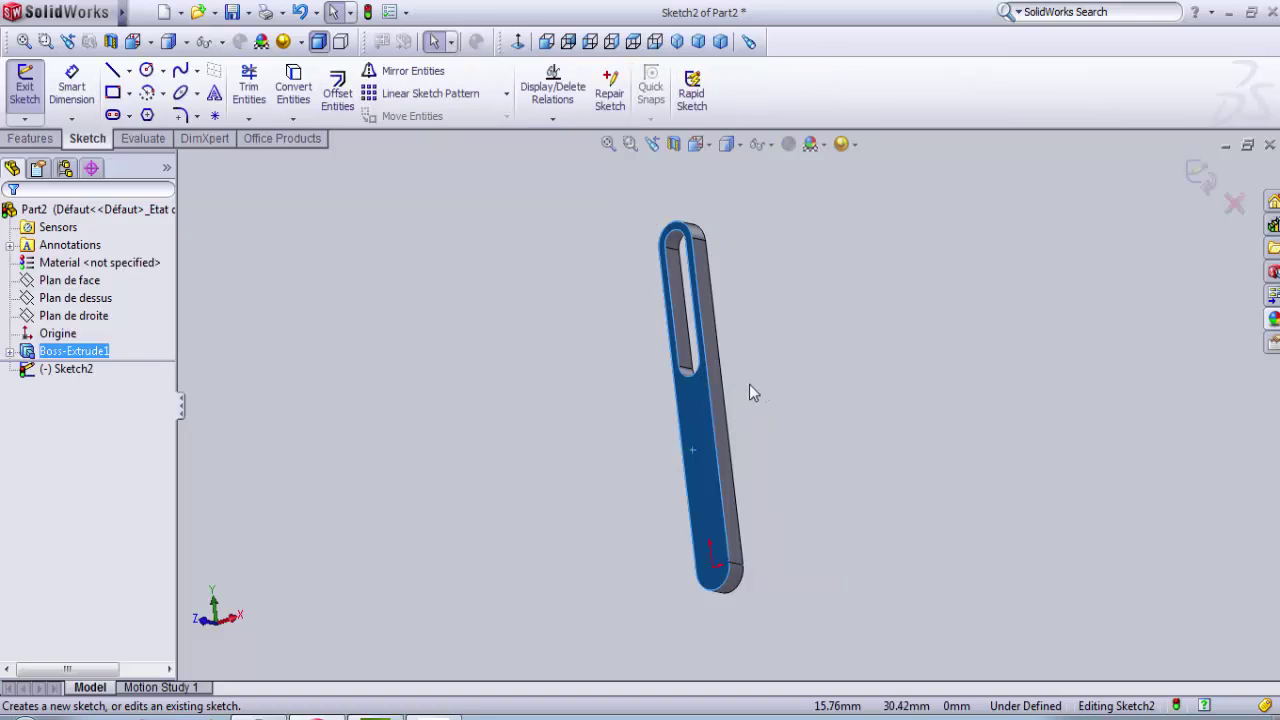
click(700, 146)
click(790, 217)
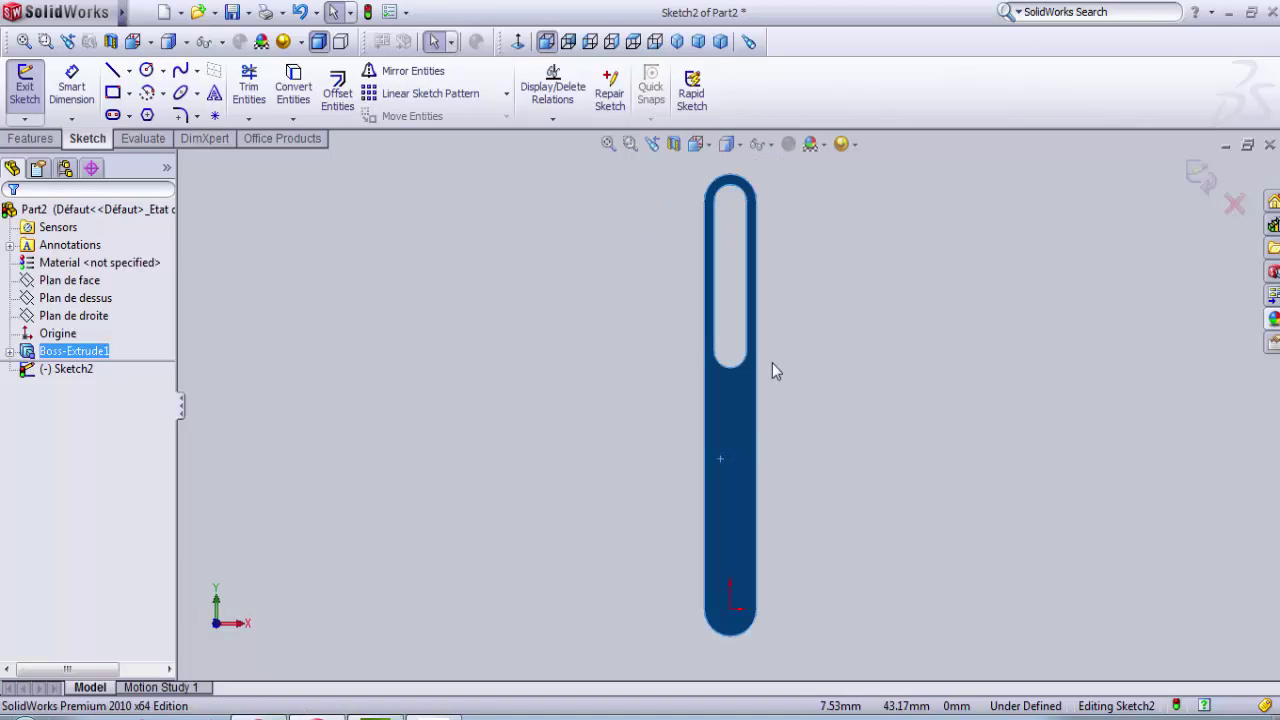
scroll(764, 412, down, 2)
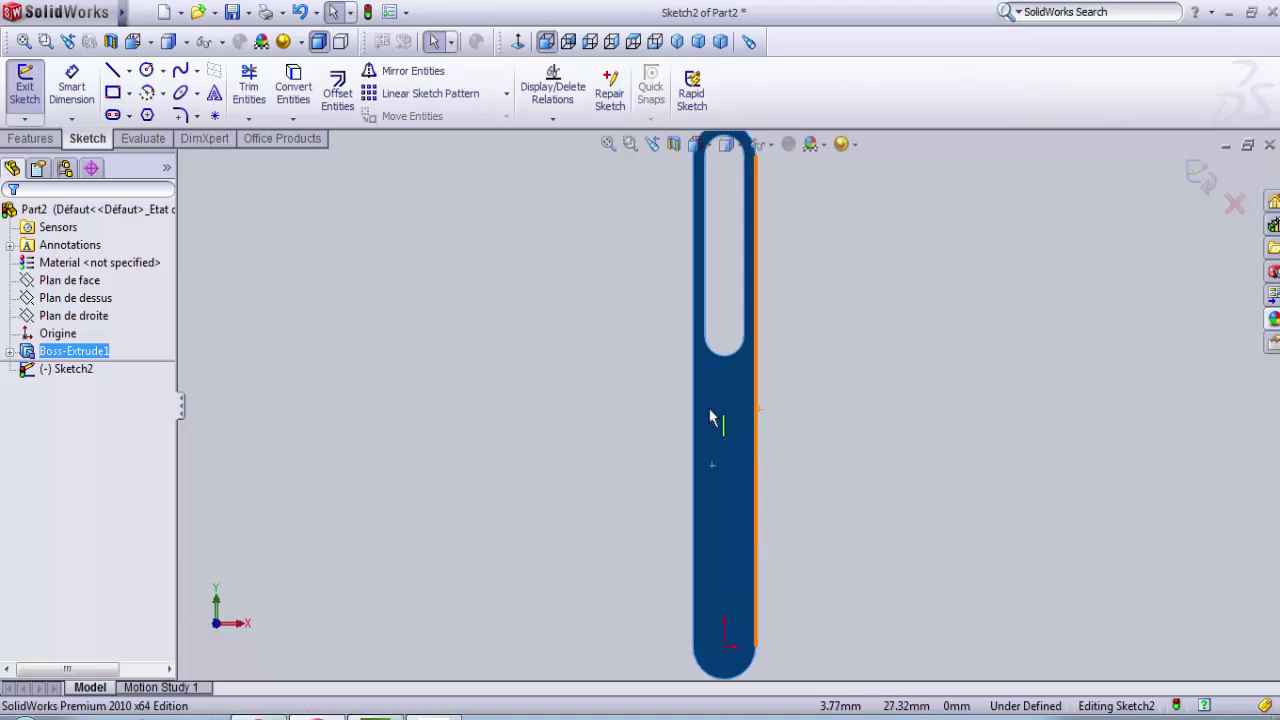
click(129, 71)
click(152, 111)
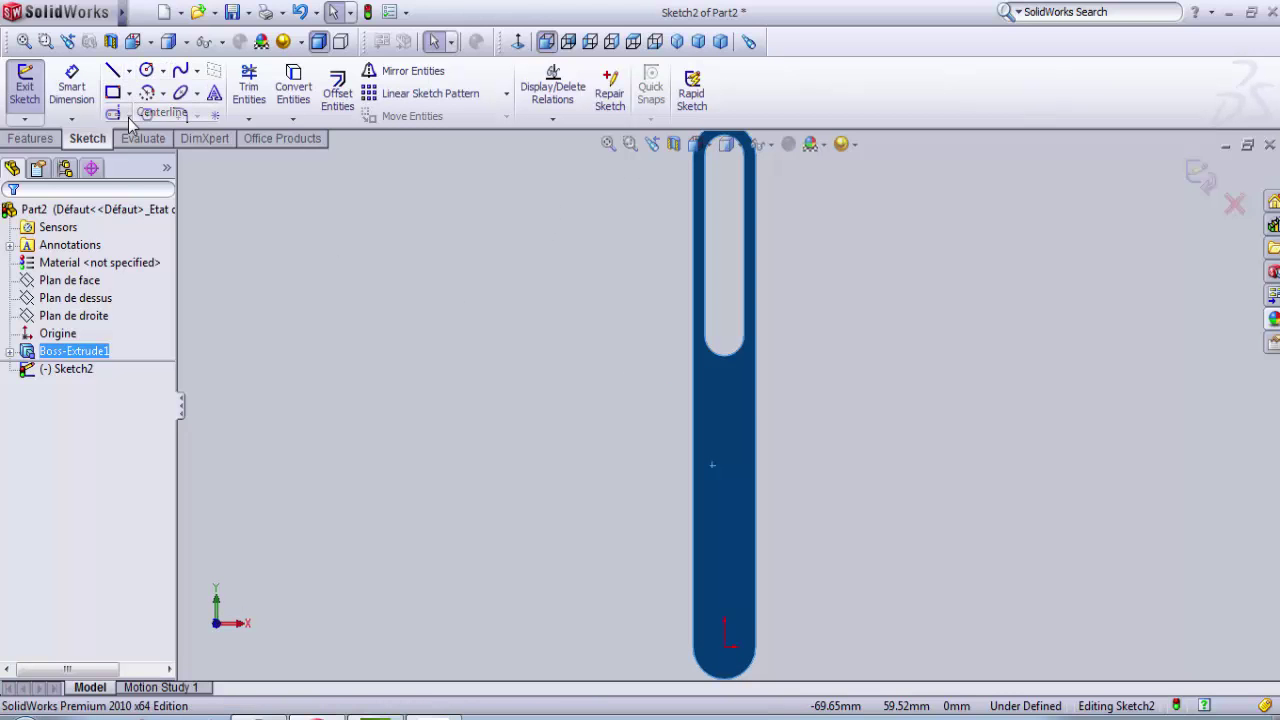
click(755, 402)
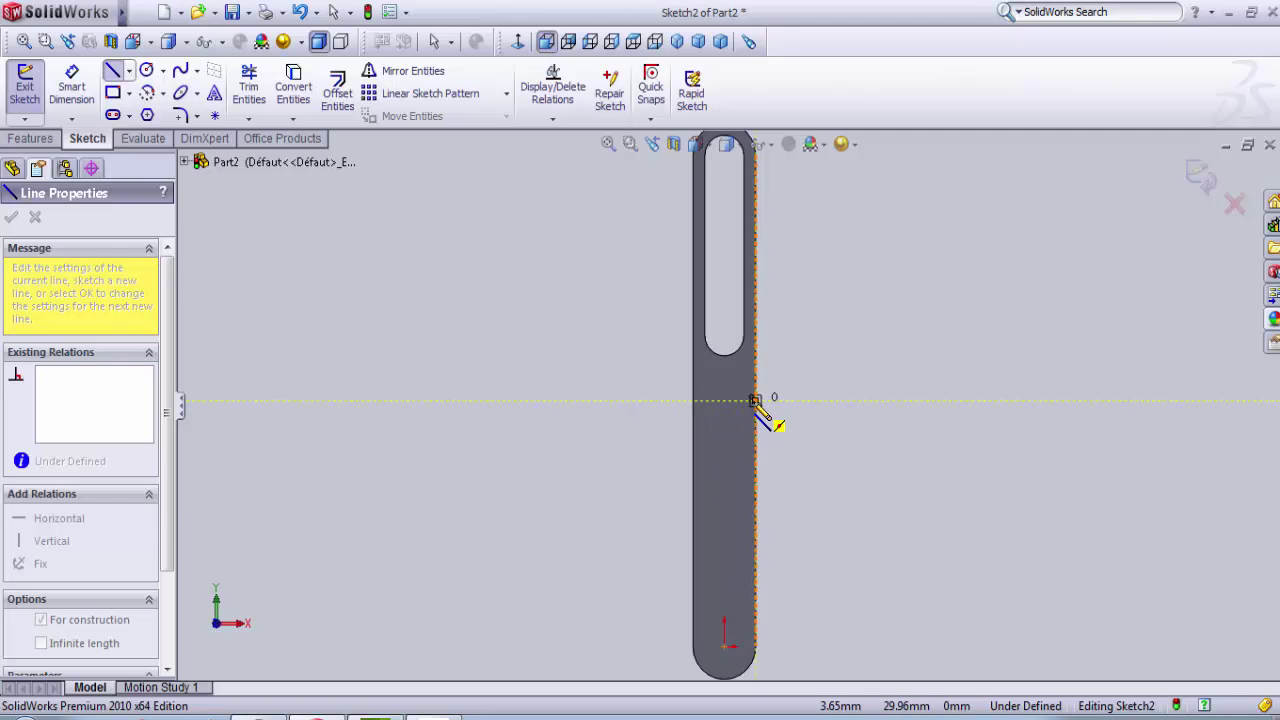
click(656, 401)
key(Escape)
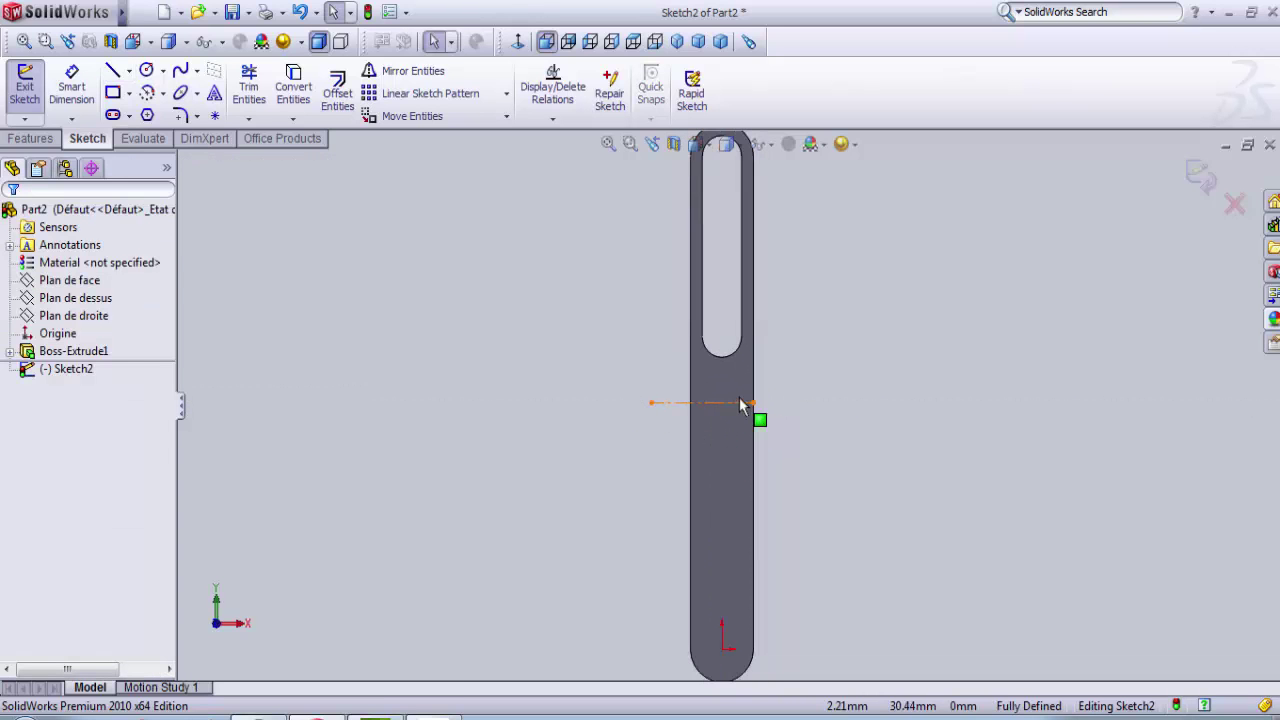
- Shorten the centerline by moving its free end onto the lever's left edge
click(146, 70)
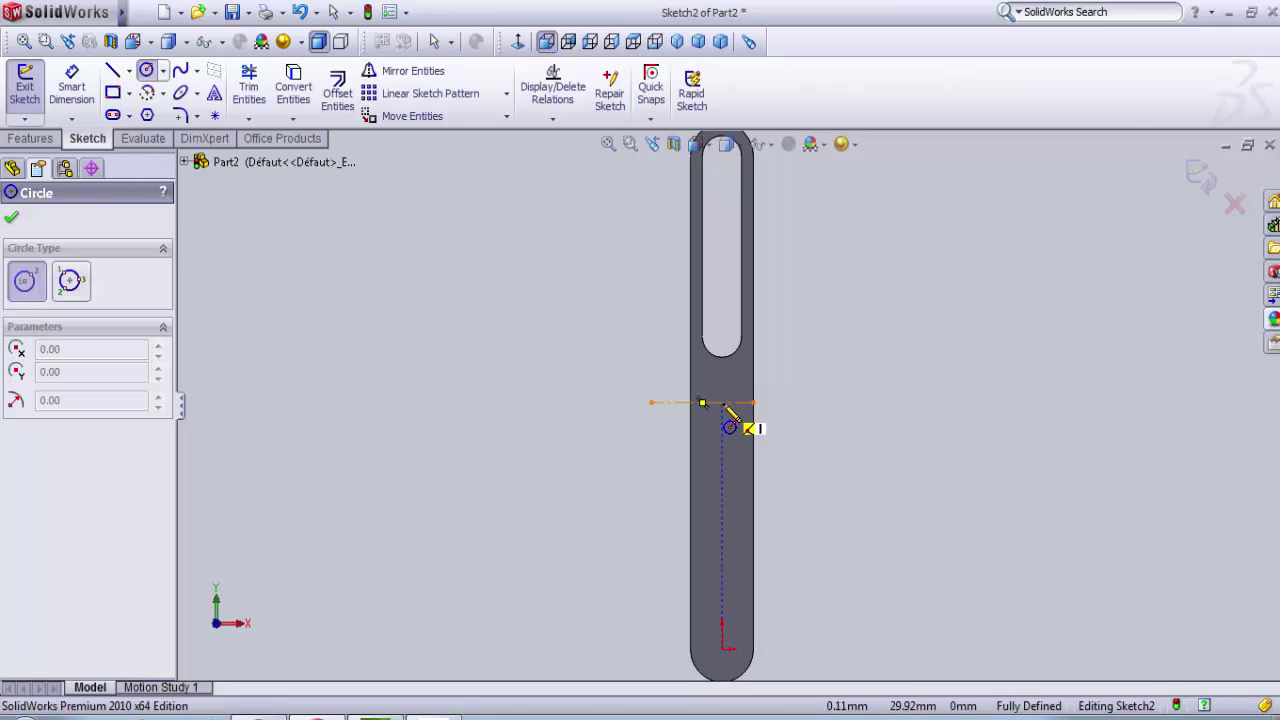
key(Escape)
scroll(655, 408, down, 2)
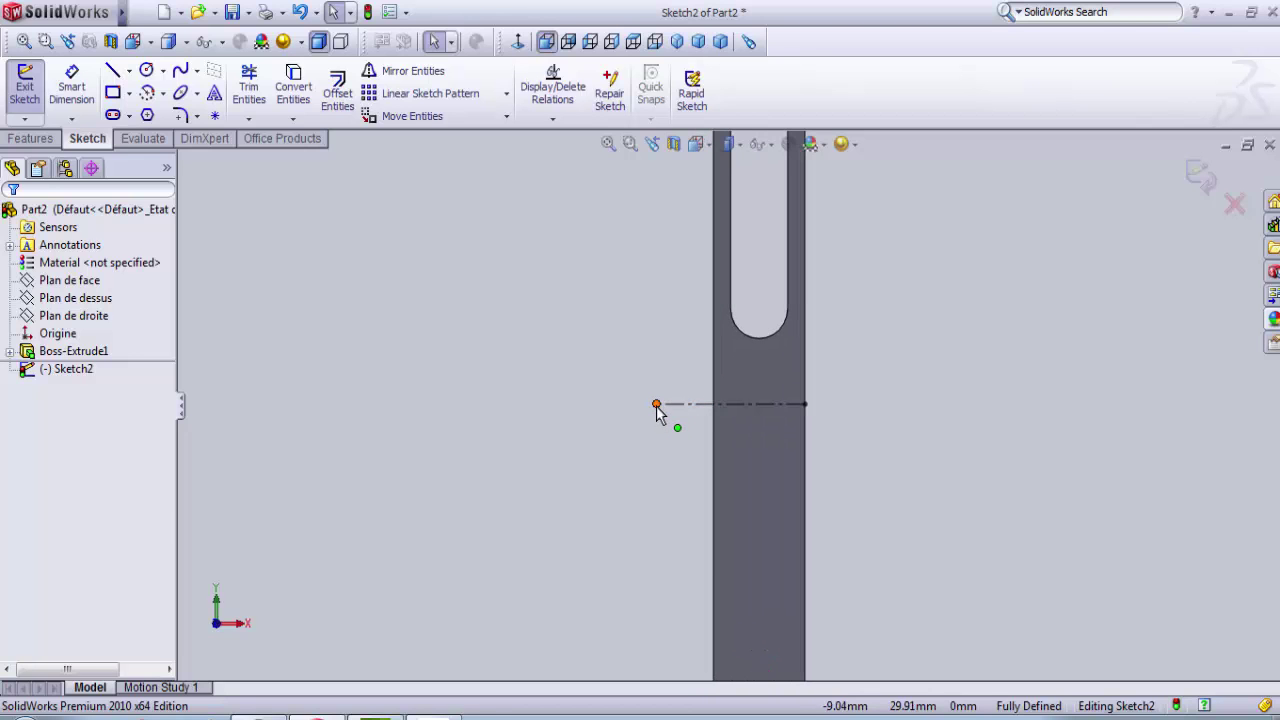
drag(660, 405, 714, 404)
click(890, 419)
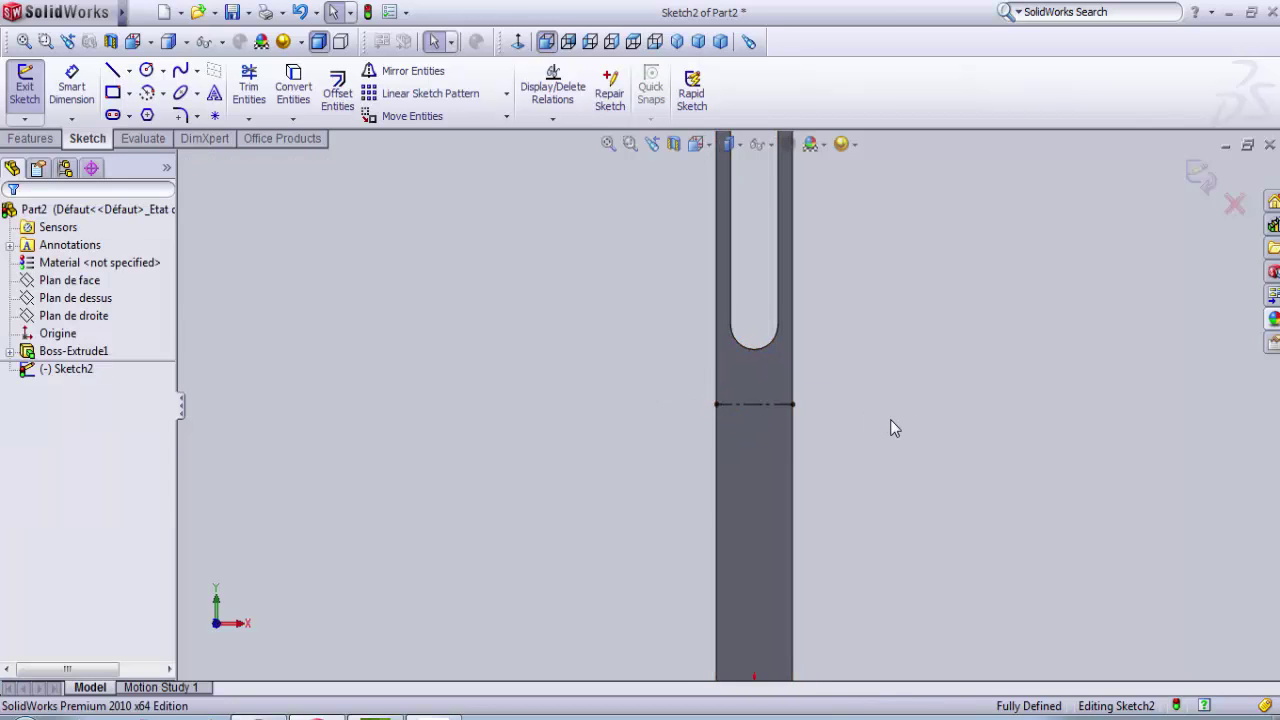
- Sketch a circle centred on the centerline's midpoint, set its radius to 2.5 mm and close the sketch
click(147, 73)
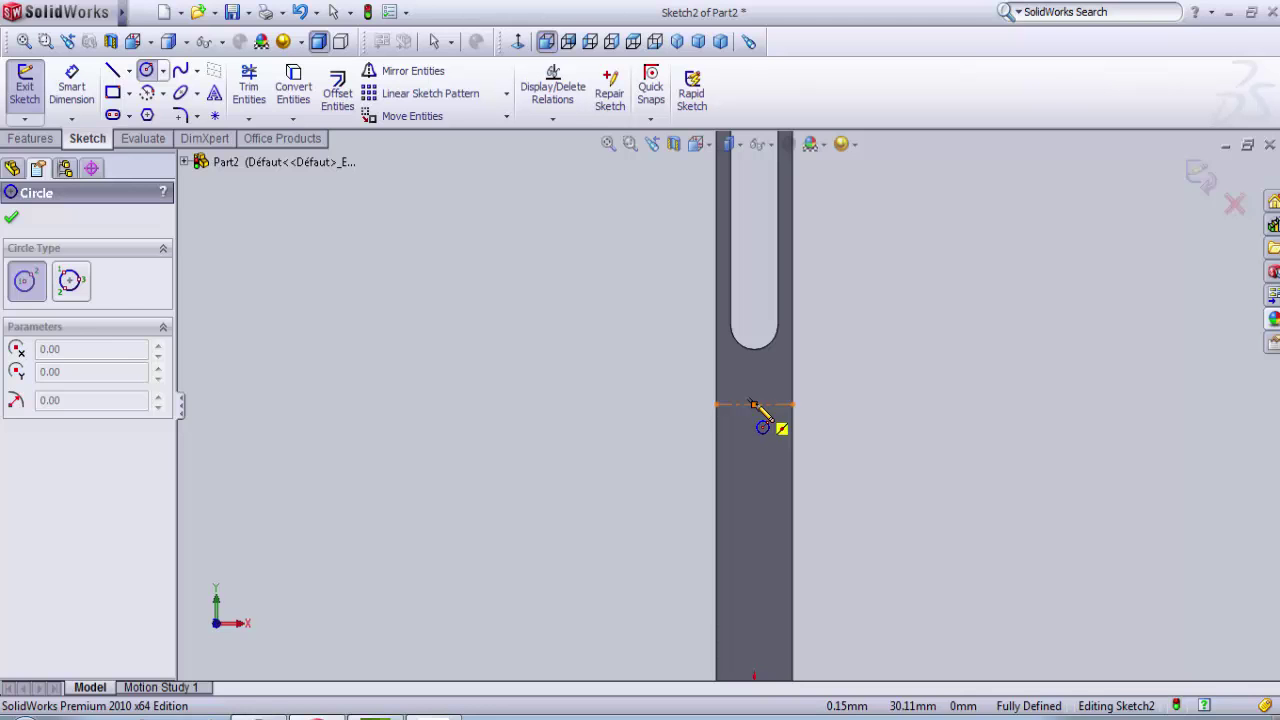
click(754, 404)
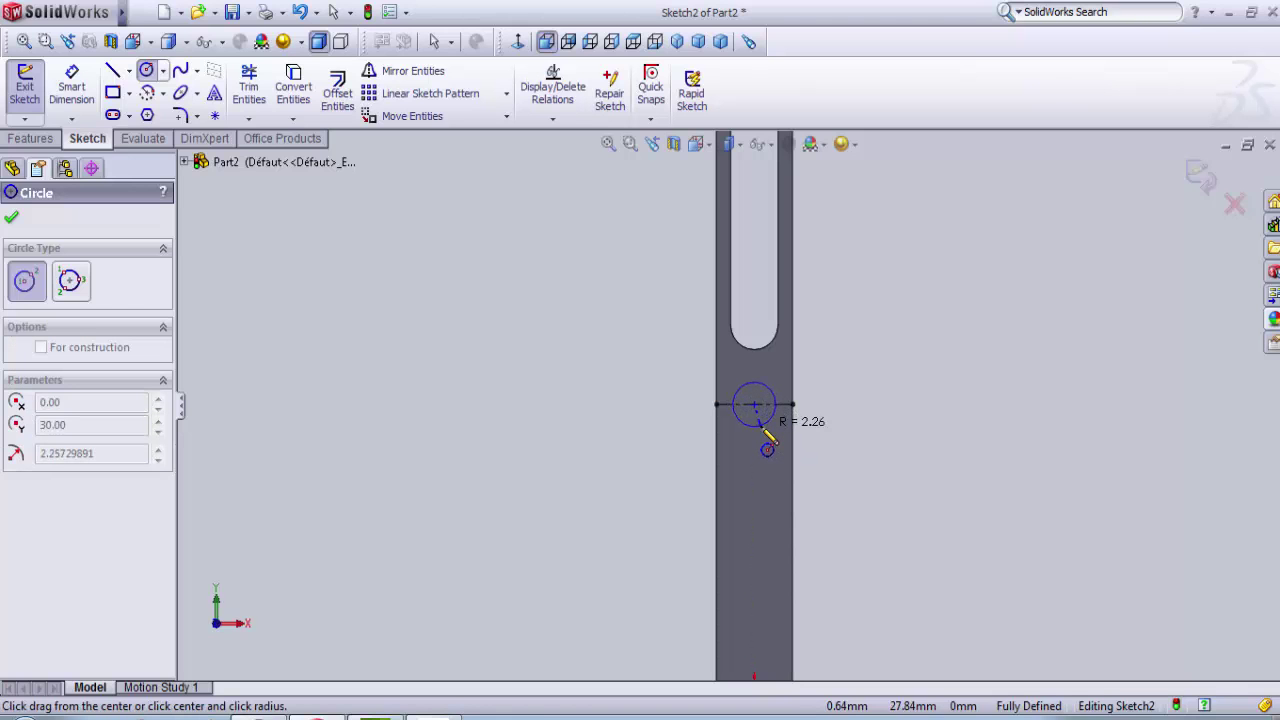
click(763, 426)
text(2)
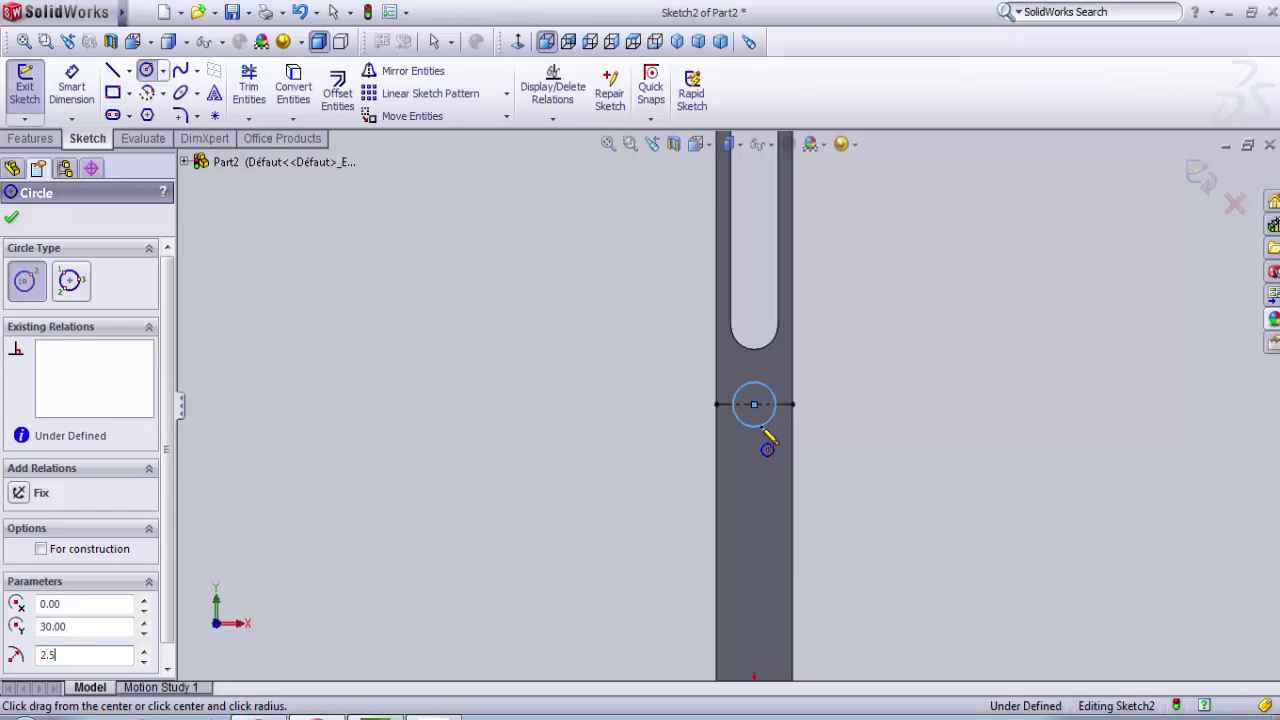
text(.5)
key(Return)
key(f)
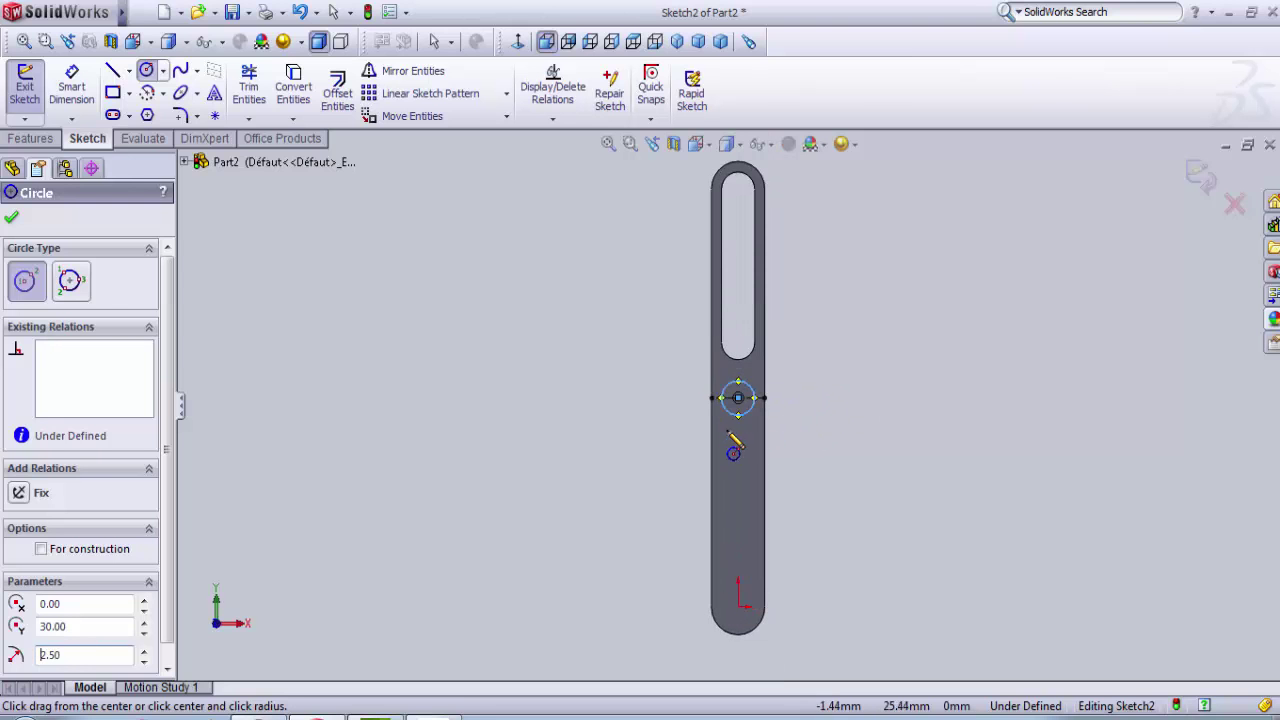
click(36, 92)
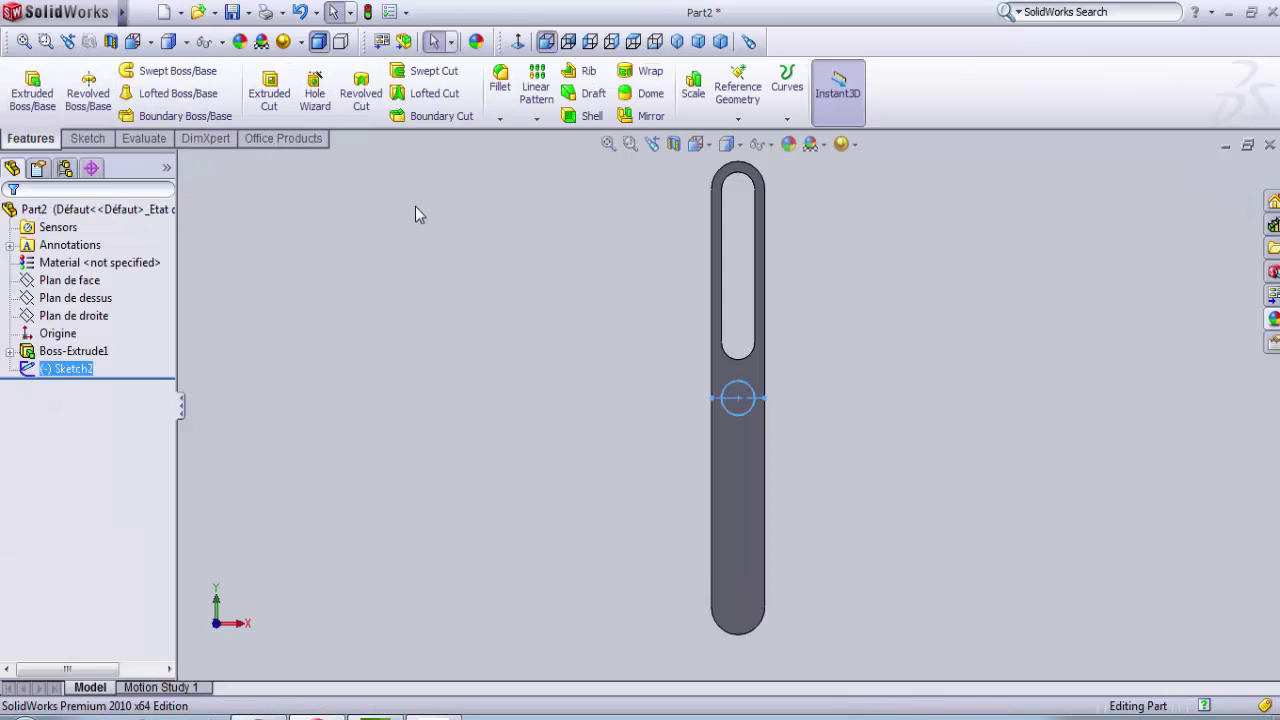
- Extrude the circle 9 mm outward from the lever's front face as a pin merged with the body
click(40, 110)
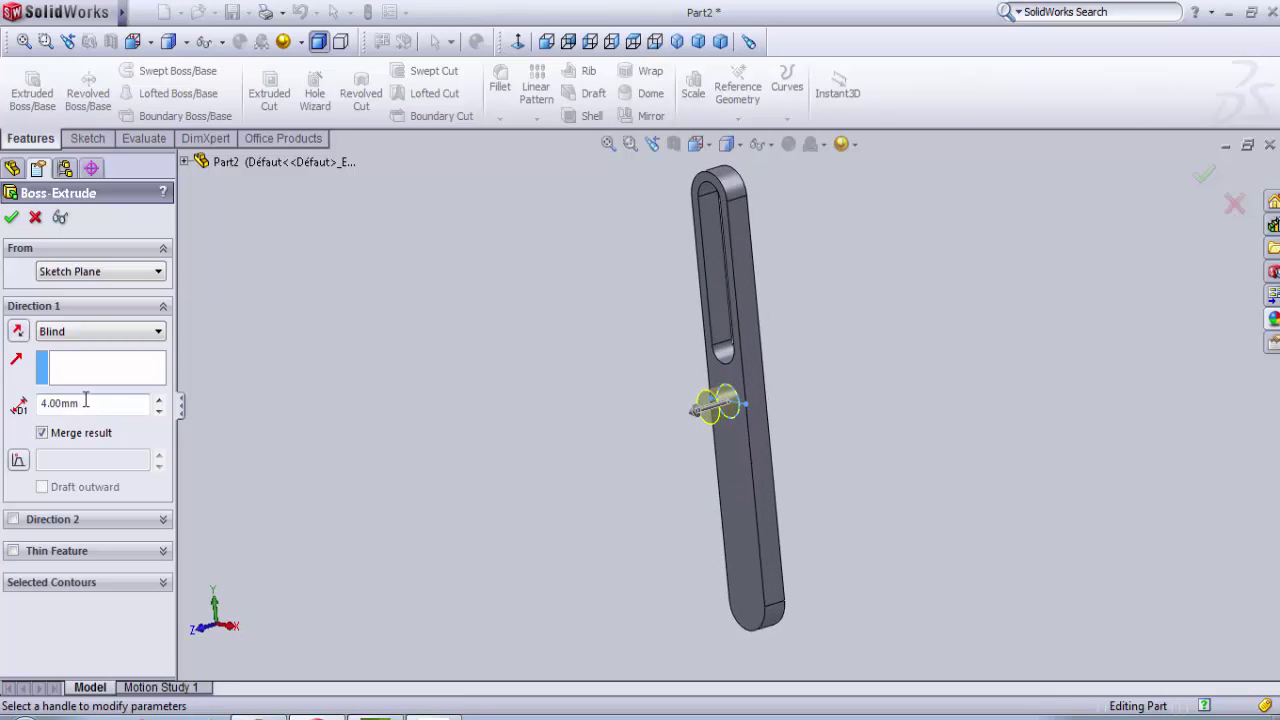
drag(99, 403, 10, 399)
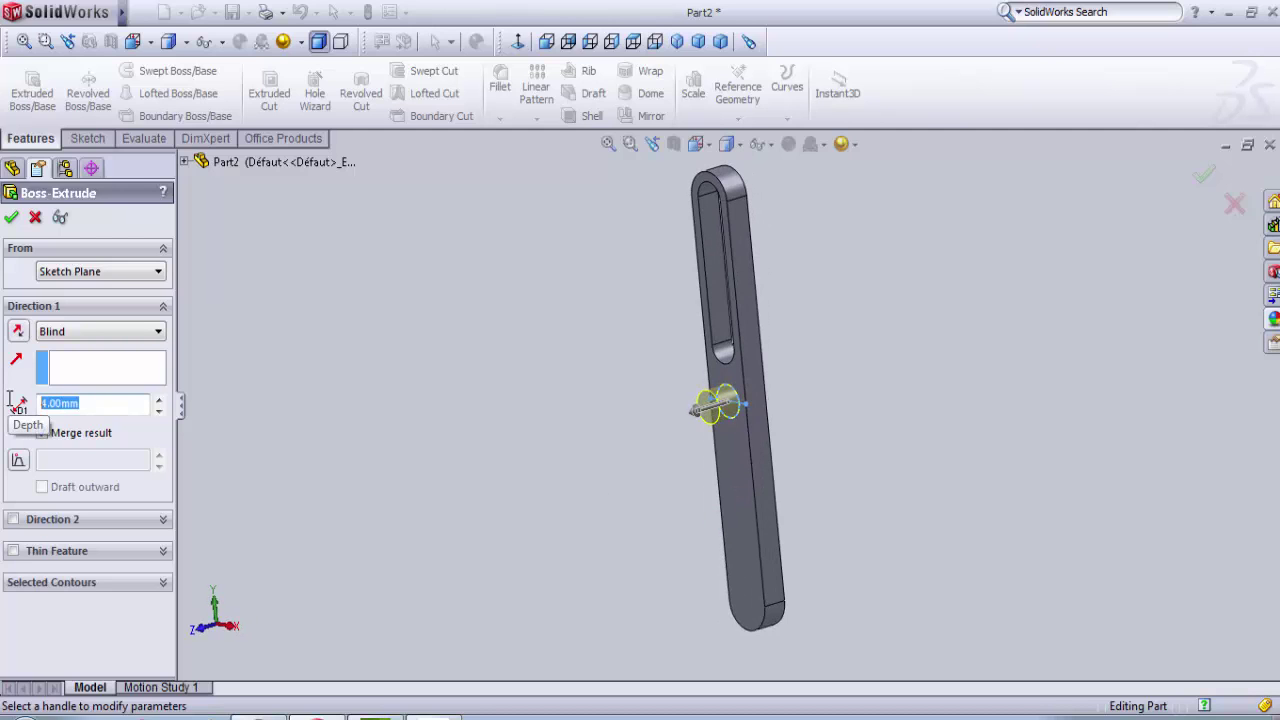
text(9)
key(Return)
middle_drag(408, 402, 417, 457)
scroll(780, 445, down, 3)
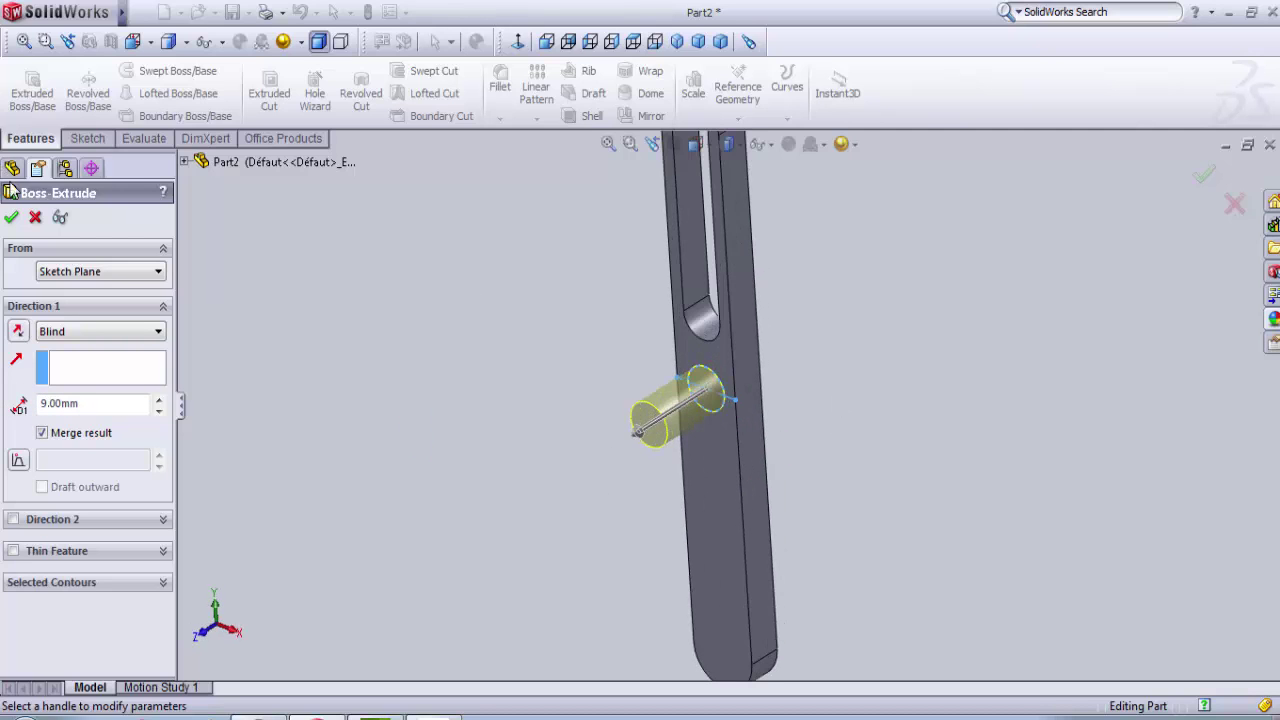
click(12, 220)
- Fillet the outer circular edge of the pin's end with a 0.5 mm constant radius
scroll(524, 433, up, 3)
middle_drag(526, 434, 782, 452)
scroll(778, 384, down, 4)
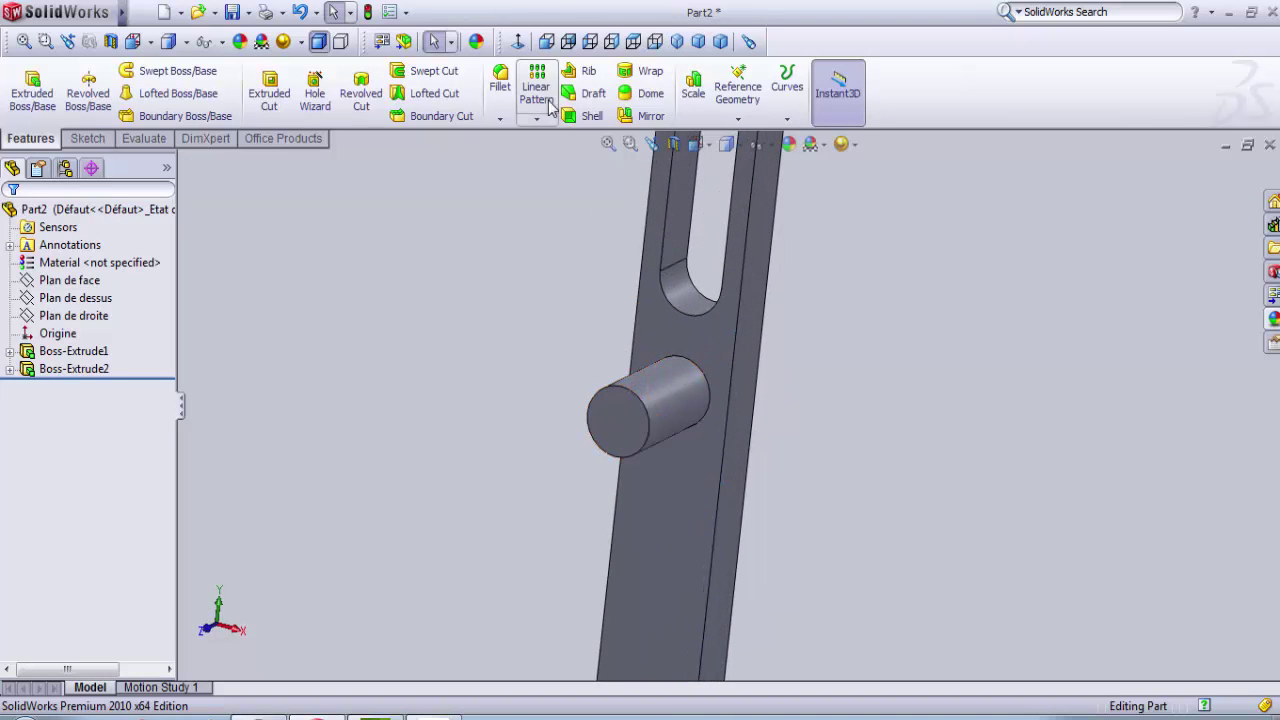
click(505, 88)
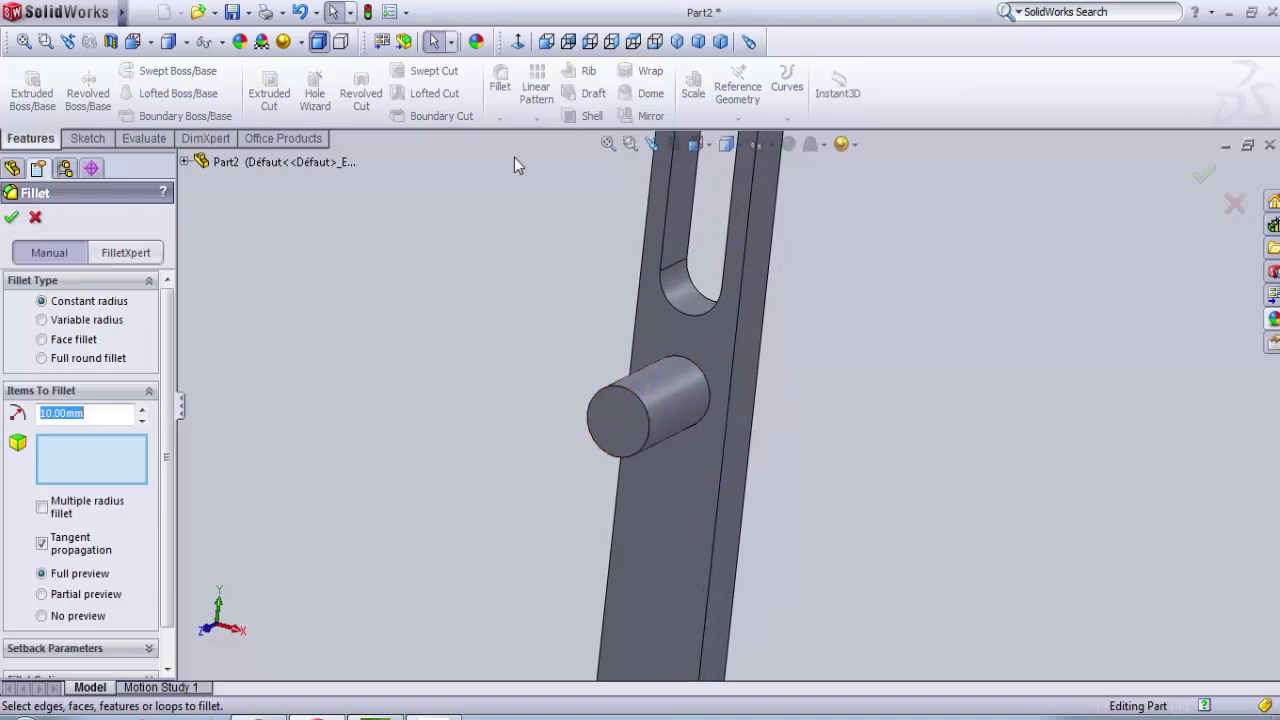
click(637, 408)
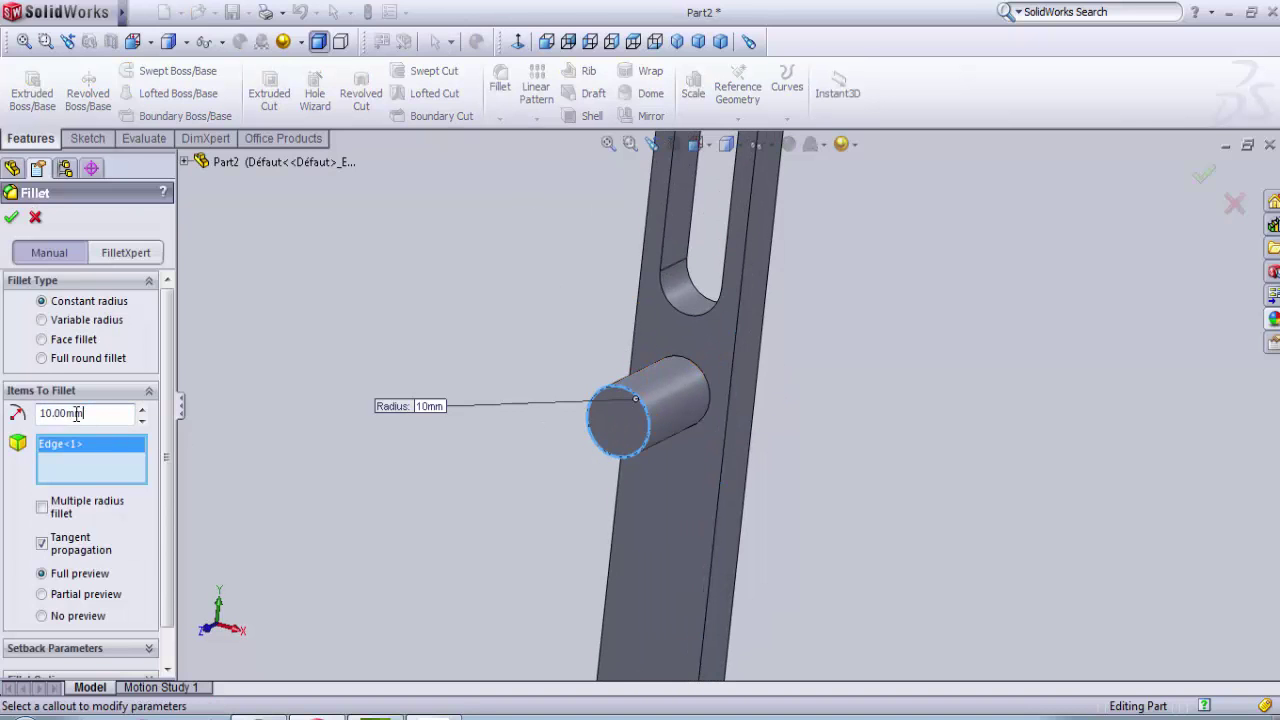
text(0.5)
key(Return)
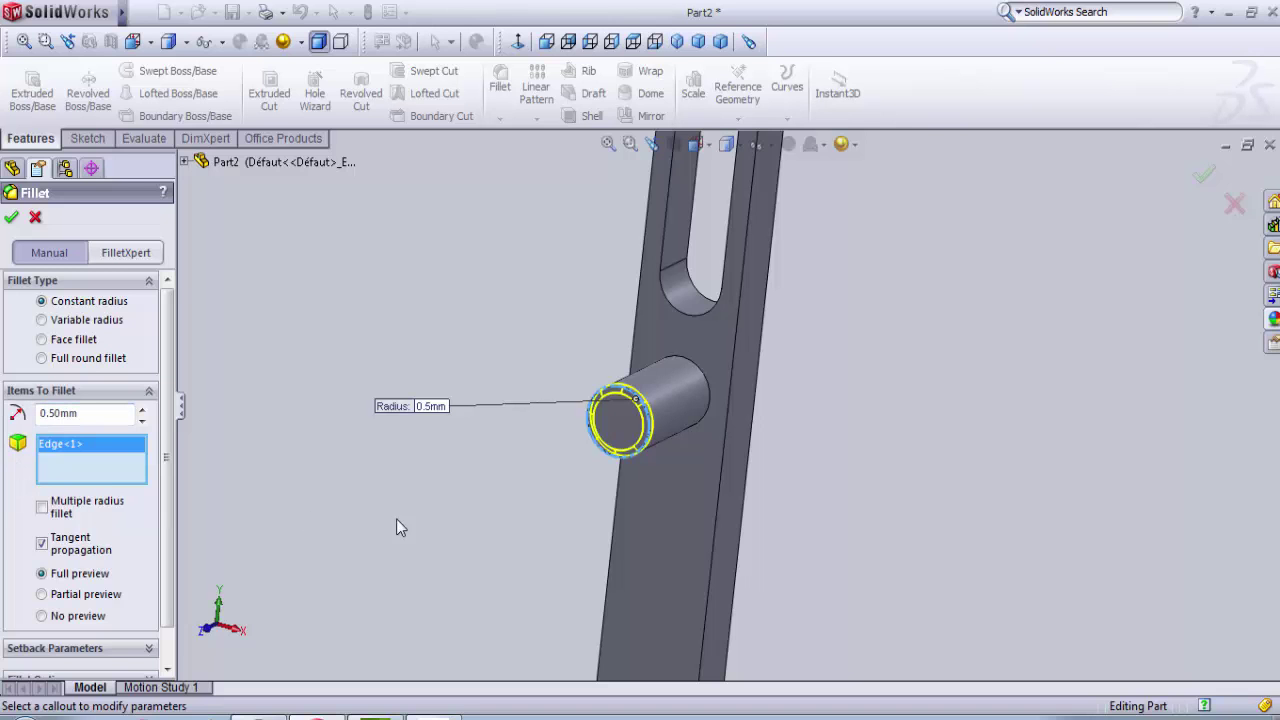
click(11, 219)
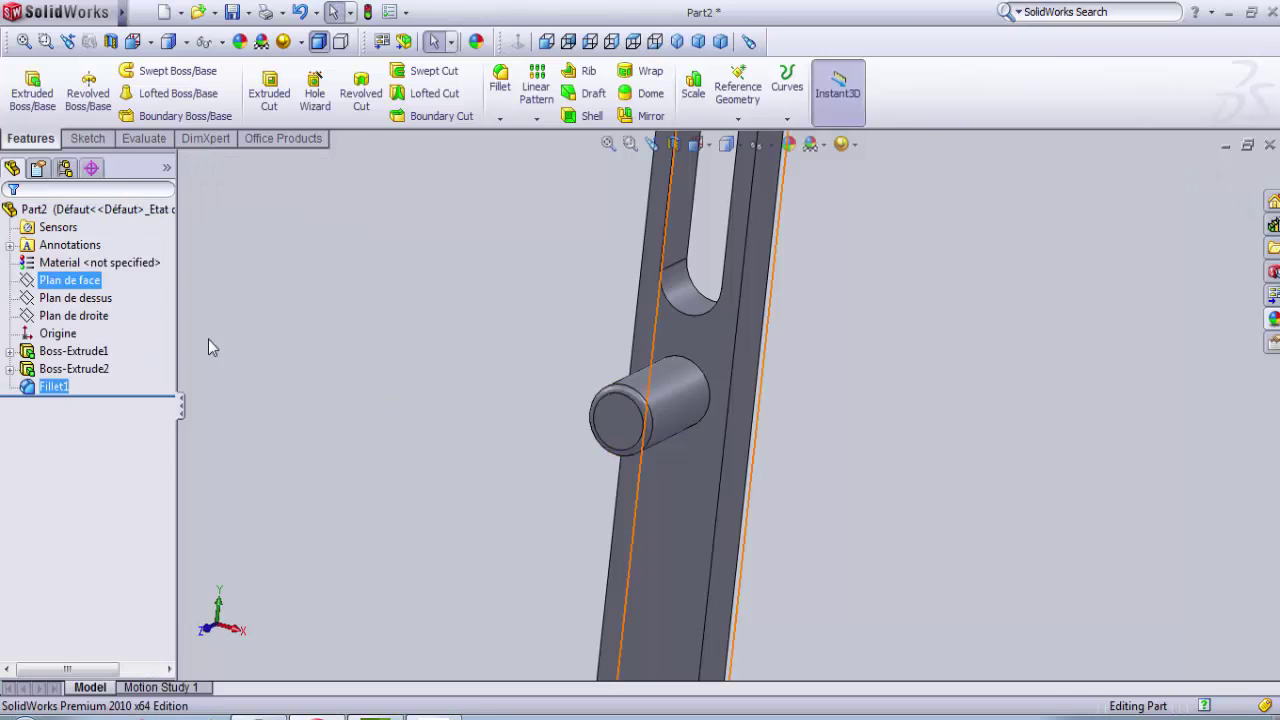
- Examine the whole lever, its filleted pin and its lower rounded end from several angles
key(f)
middle_drag(887, 590, 829, 591)
key(Escape)
scroll(765, 459, down, 3)
scroll(687, 492, up, 2)
mouse_move(687, 492)
middle_down()
mouse_move(731, 449)
mouse_move(698, 489)
middle_up()
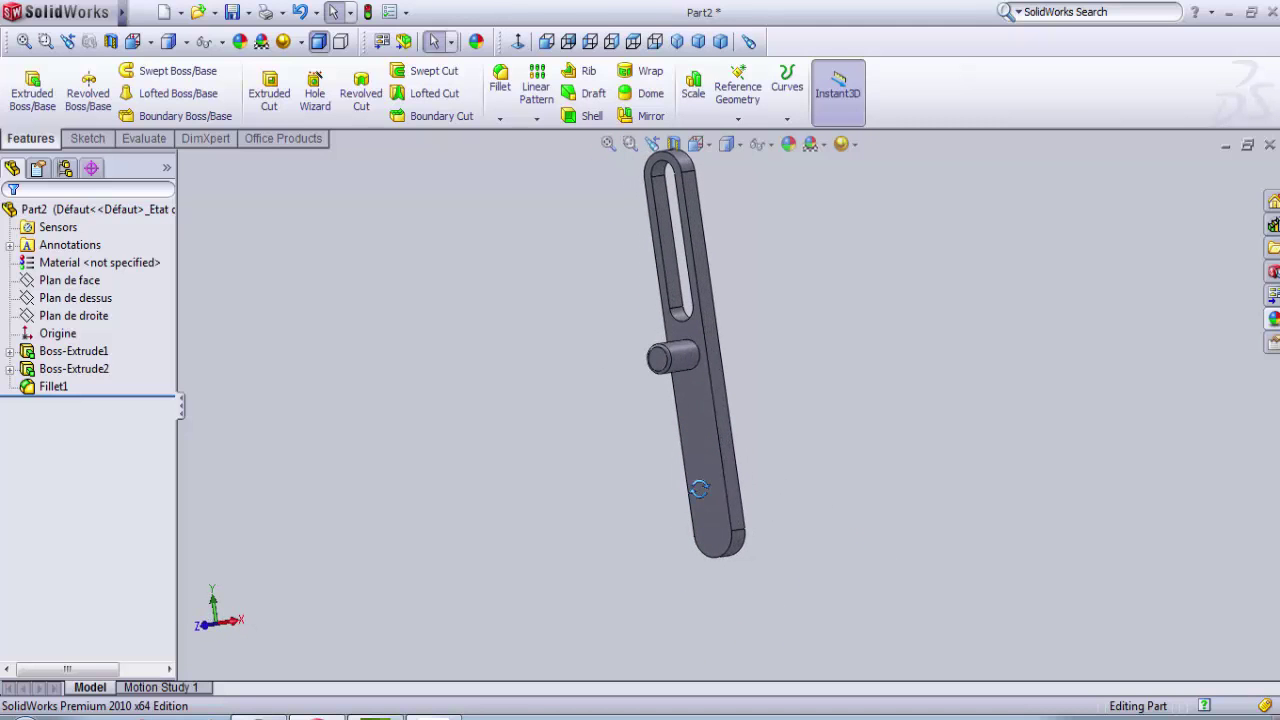
middle_drag(781, 512, 786, 443)
scroll(764, 507, down, 2)
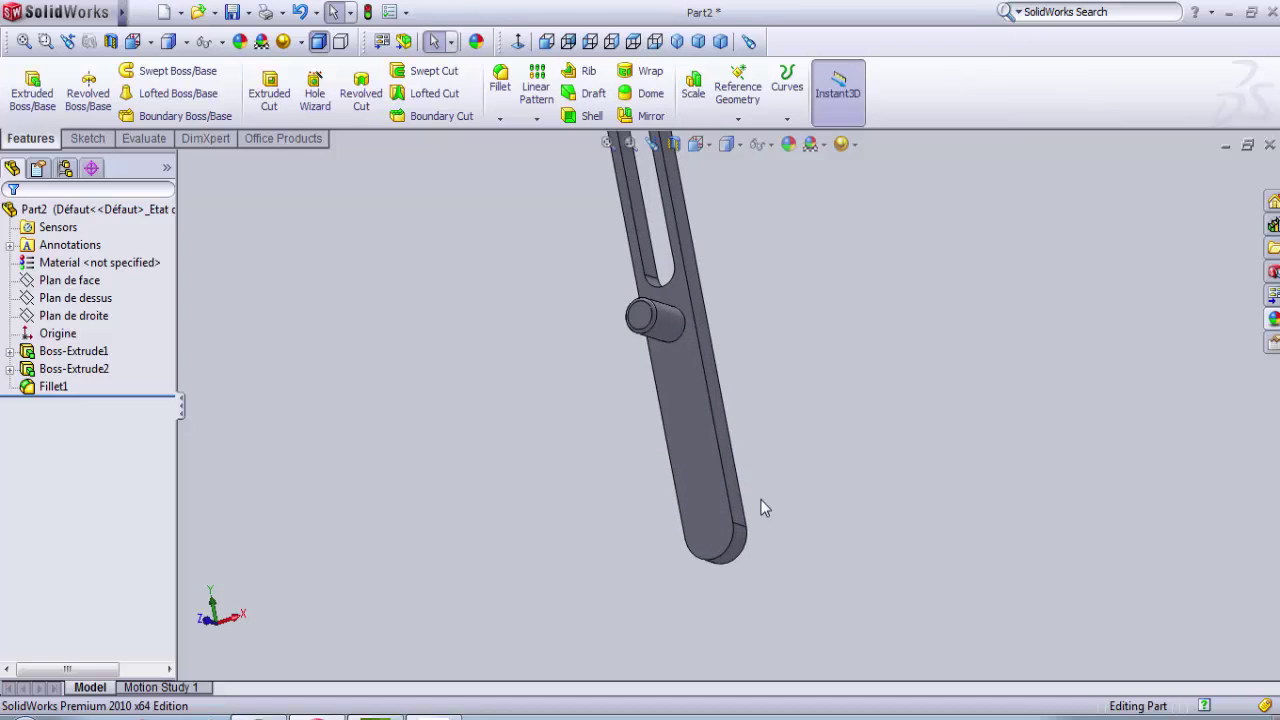
- Open a new sketch on the lever's front face and orient the view normal to it
click(707, 514)
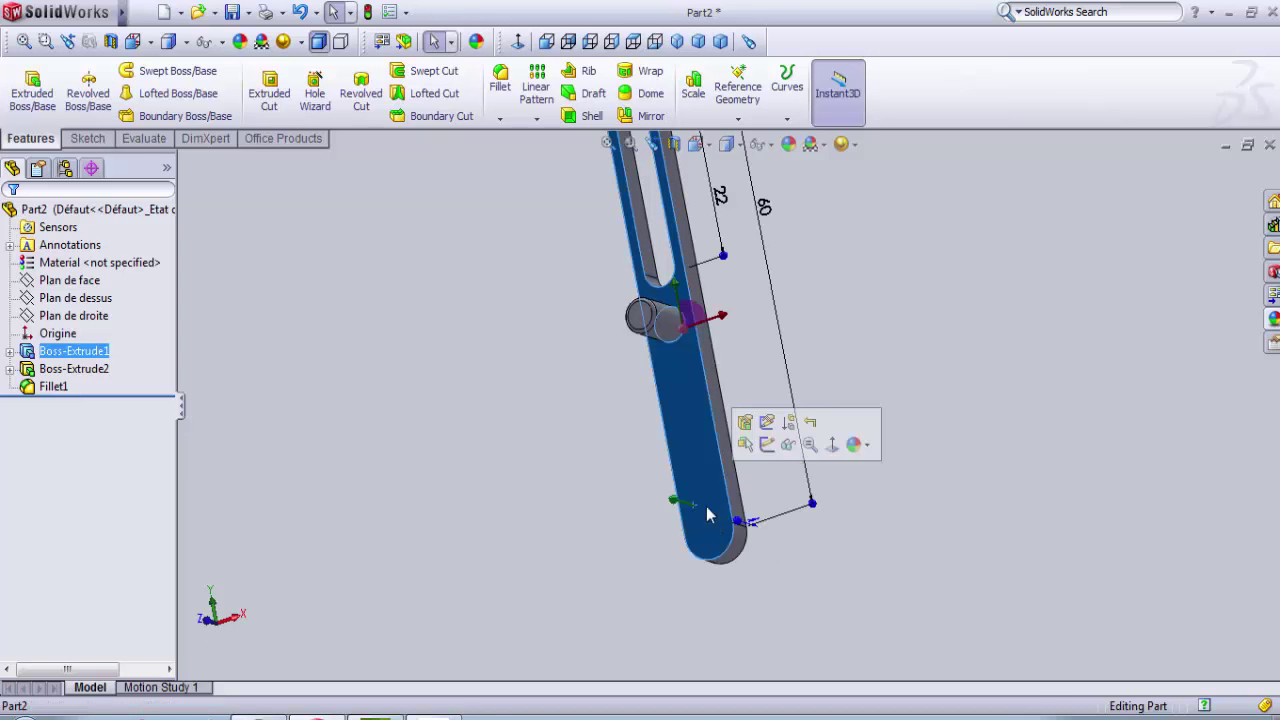
click(770, 445)
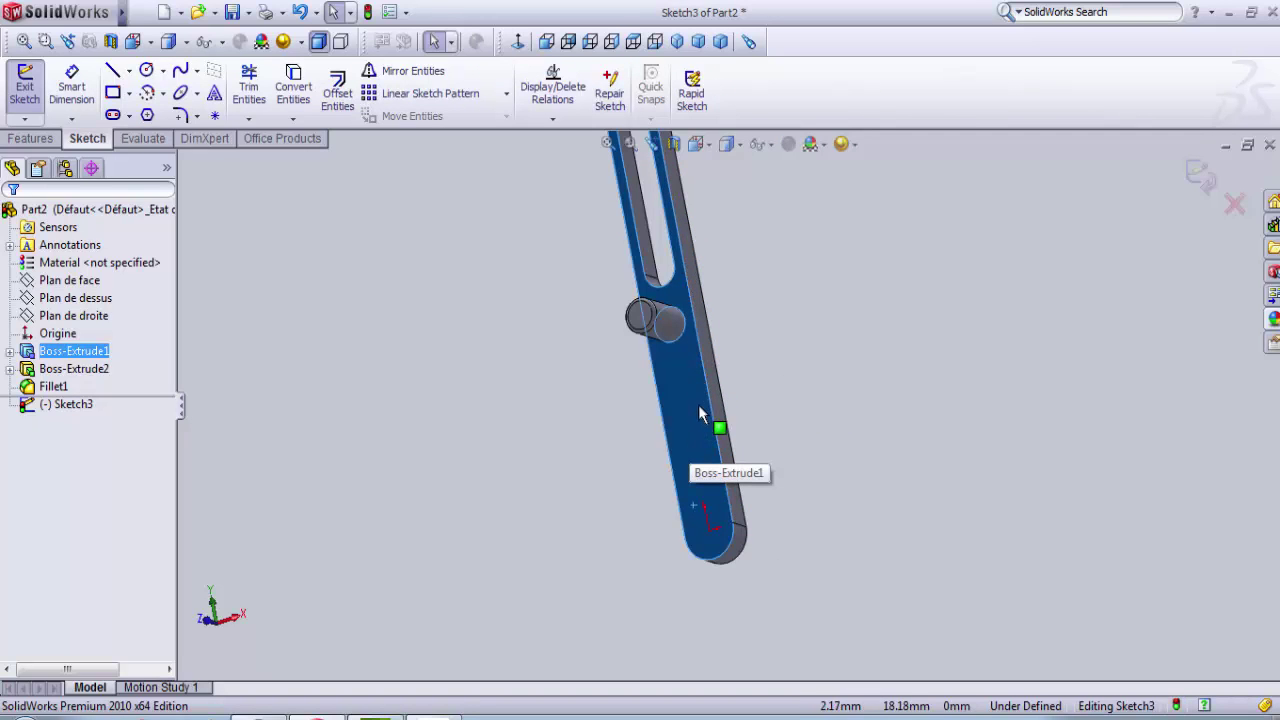
scroll(691, 429, down, 1)
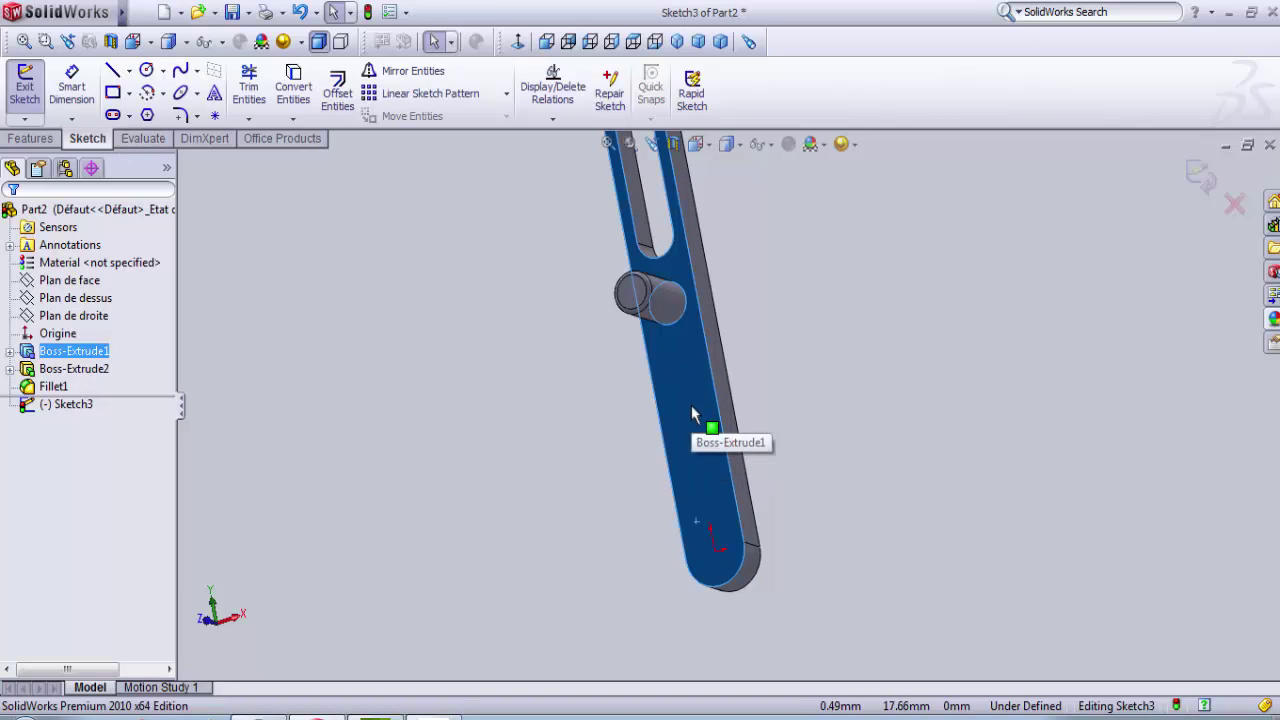
click(705, 145)
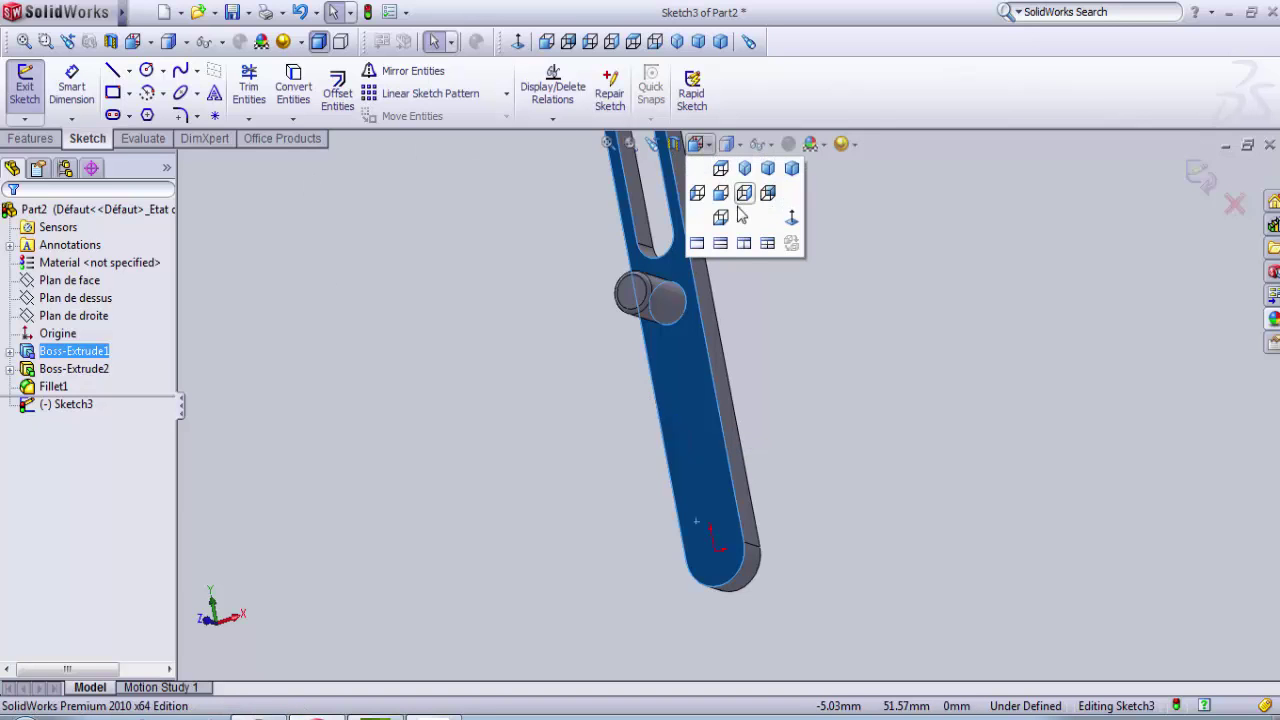
click(789, 220)
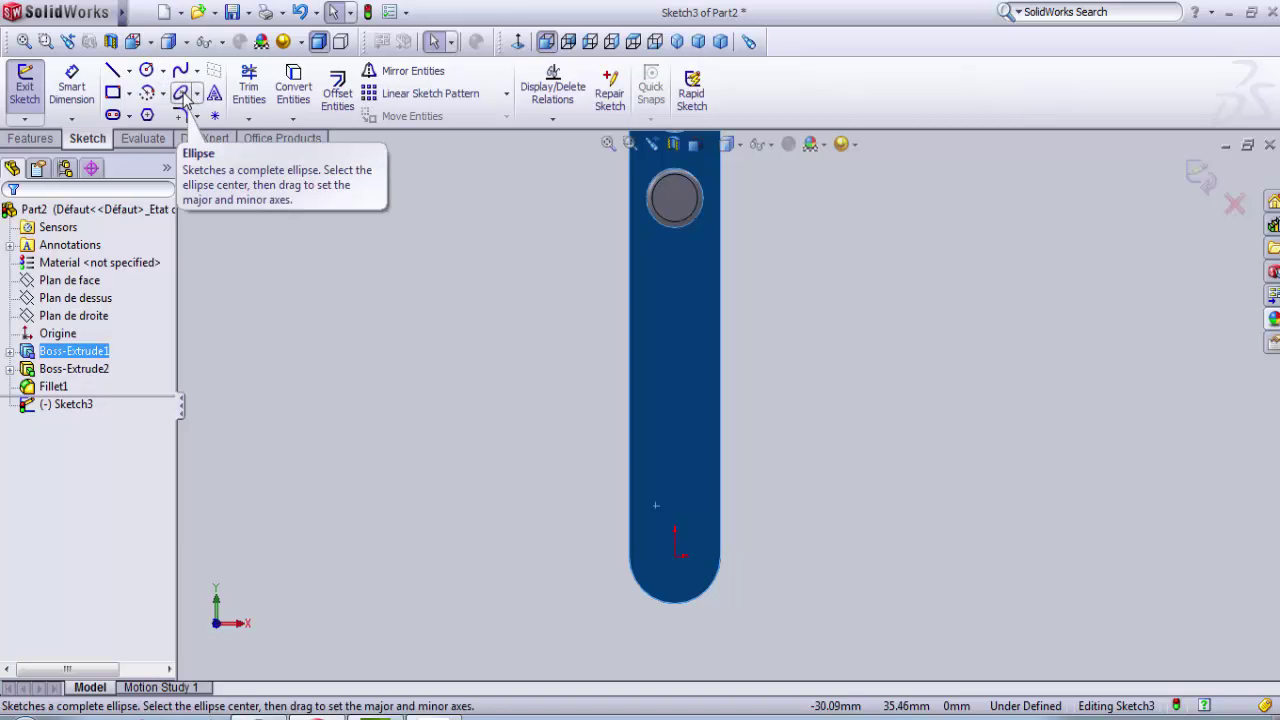
- Sketch a tilted ellipse centred on the lever's long side edge near its lower end, with radii about 6.19 and 2.31 mm
click(182, 95)
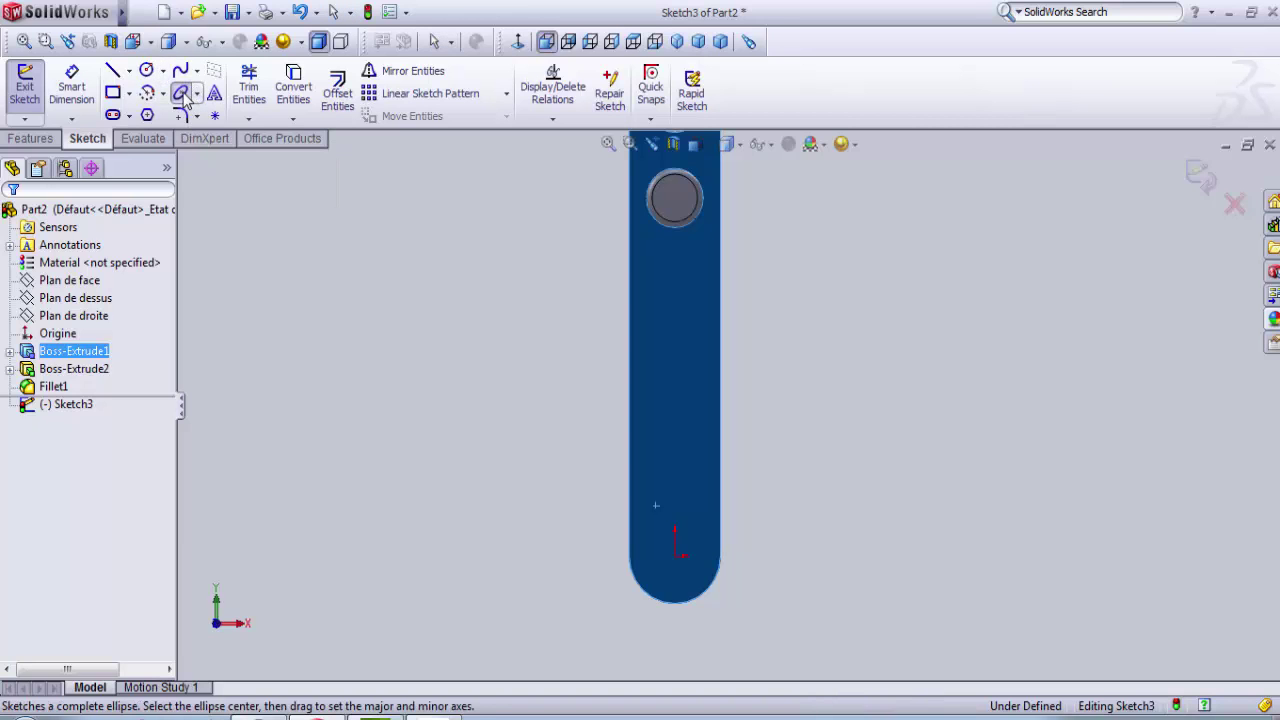
click(720, 488)
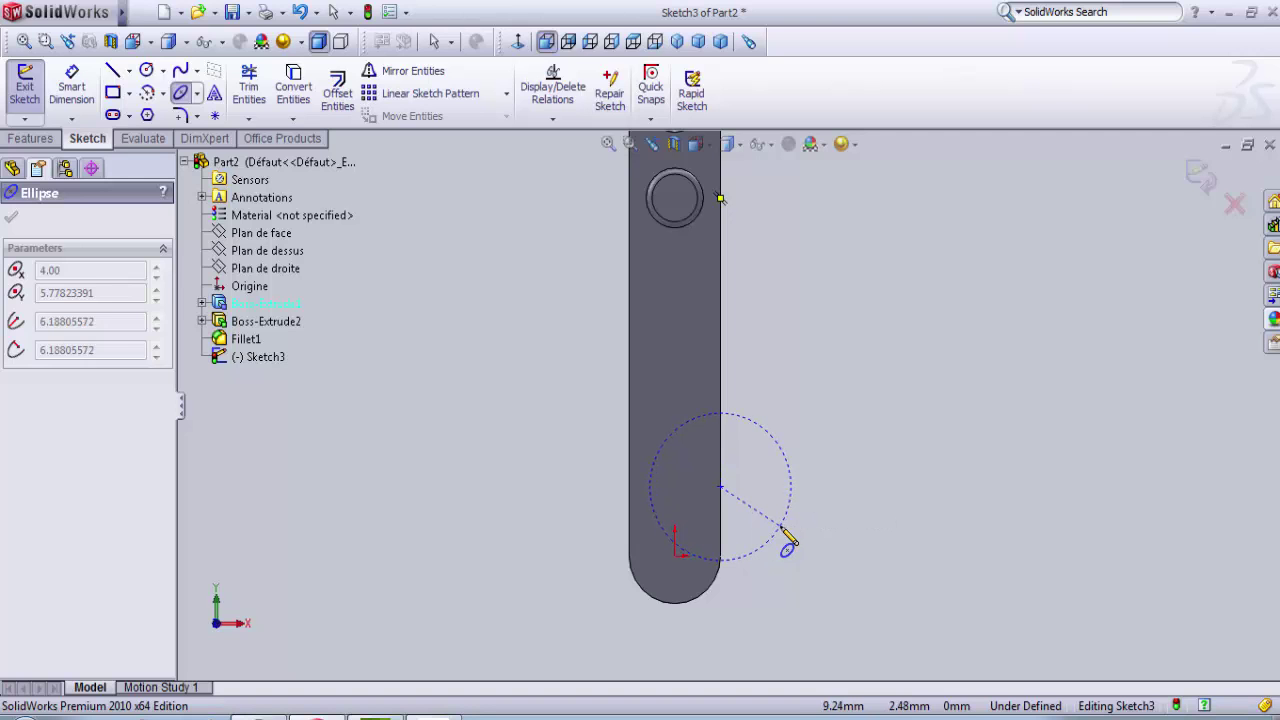
click(783, 531)
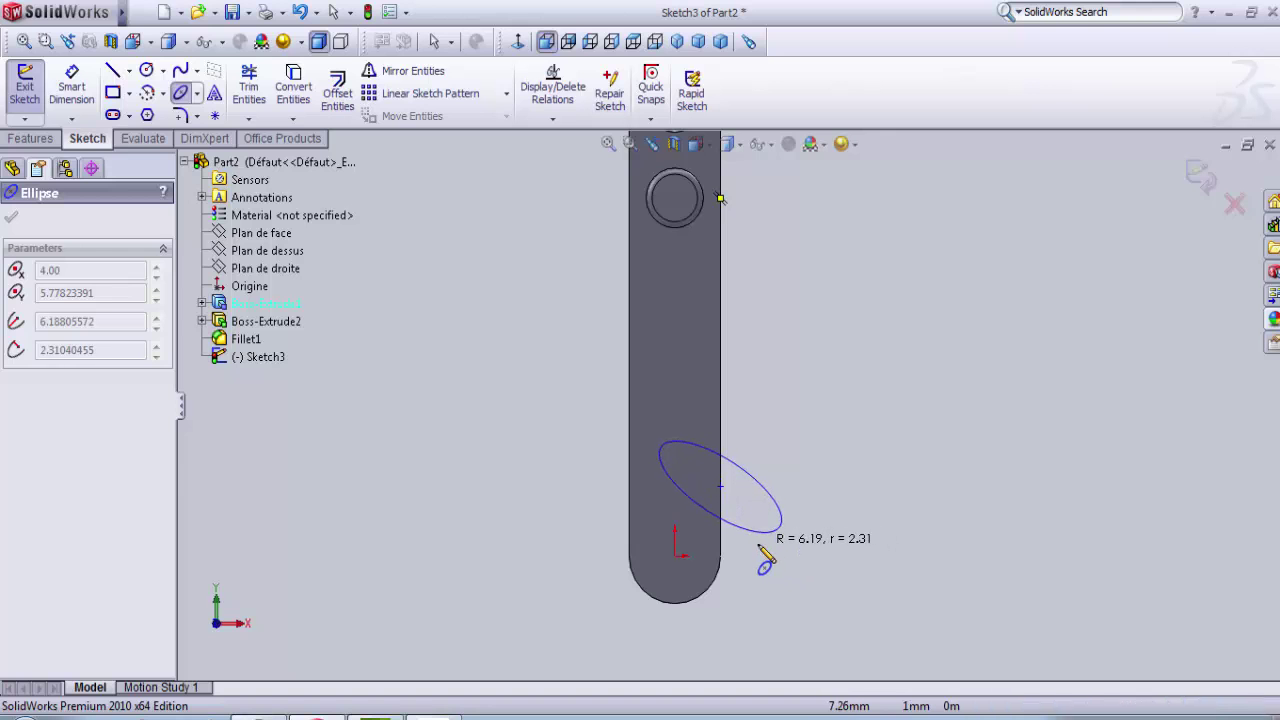
click(762, 550)
scroll(780, 480, down, 5)
scroll(676, 579, up, 3)
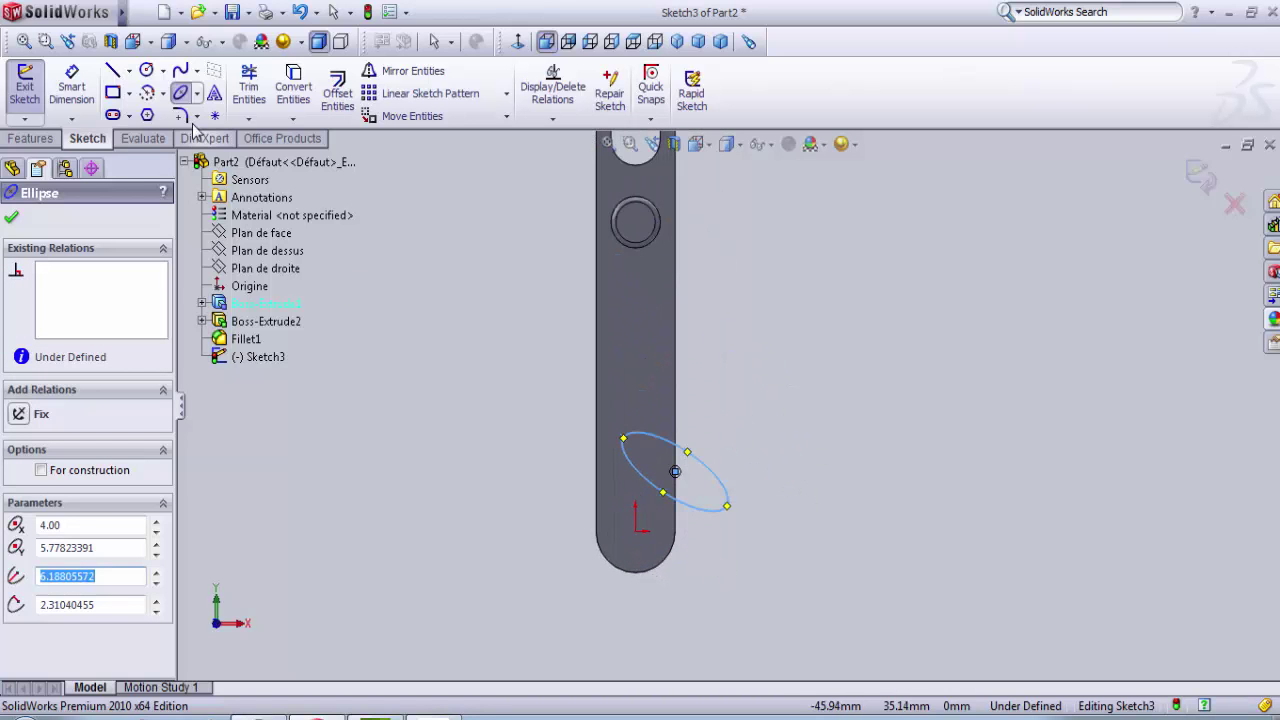
click(181, 92)
scroll(600, 447, up, 2)
click(843, 455)
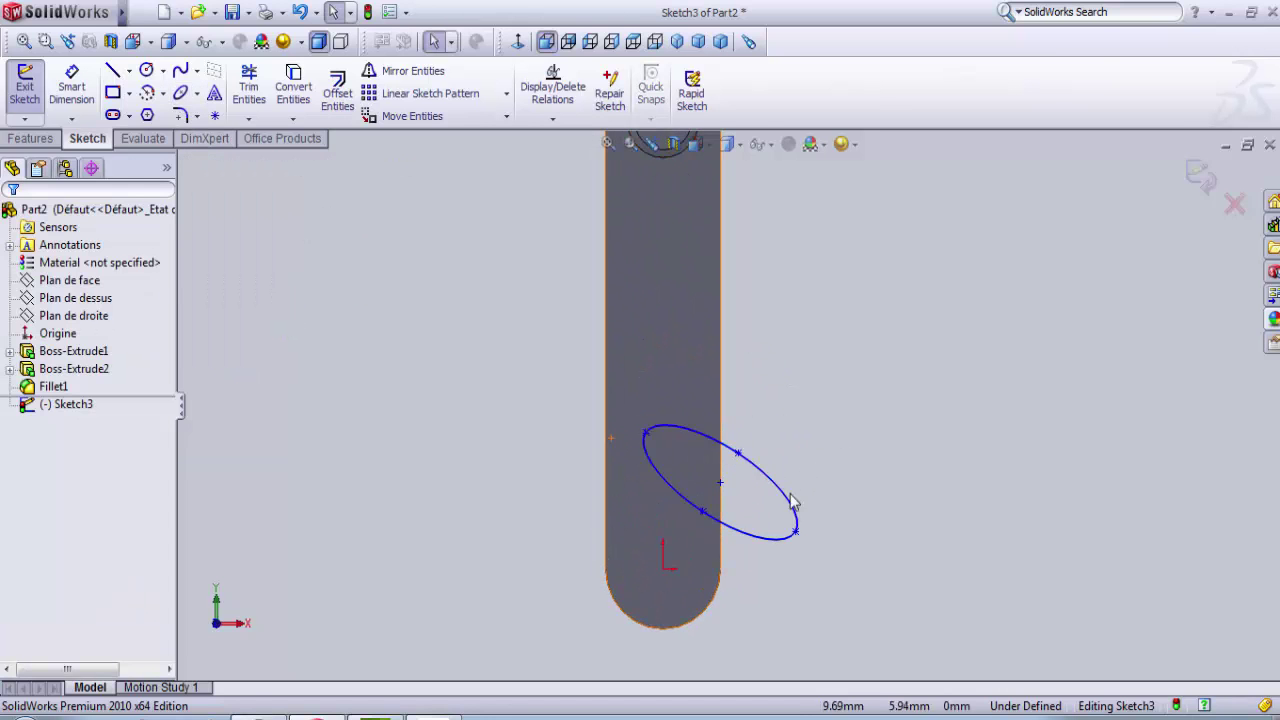
- Stretch the ellipse along its major axis and make it slightly narrower
click(796, 532)
drag(796, 532, 821, 540)
mouse_move(737, 457)
mouse_down()
mouse_move(749, 486)
mouse_move(734, 462)
mouse_up()
click(917, 479)
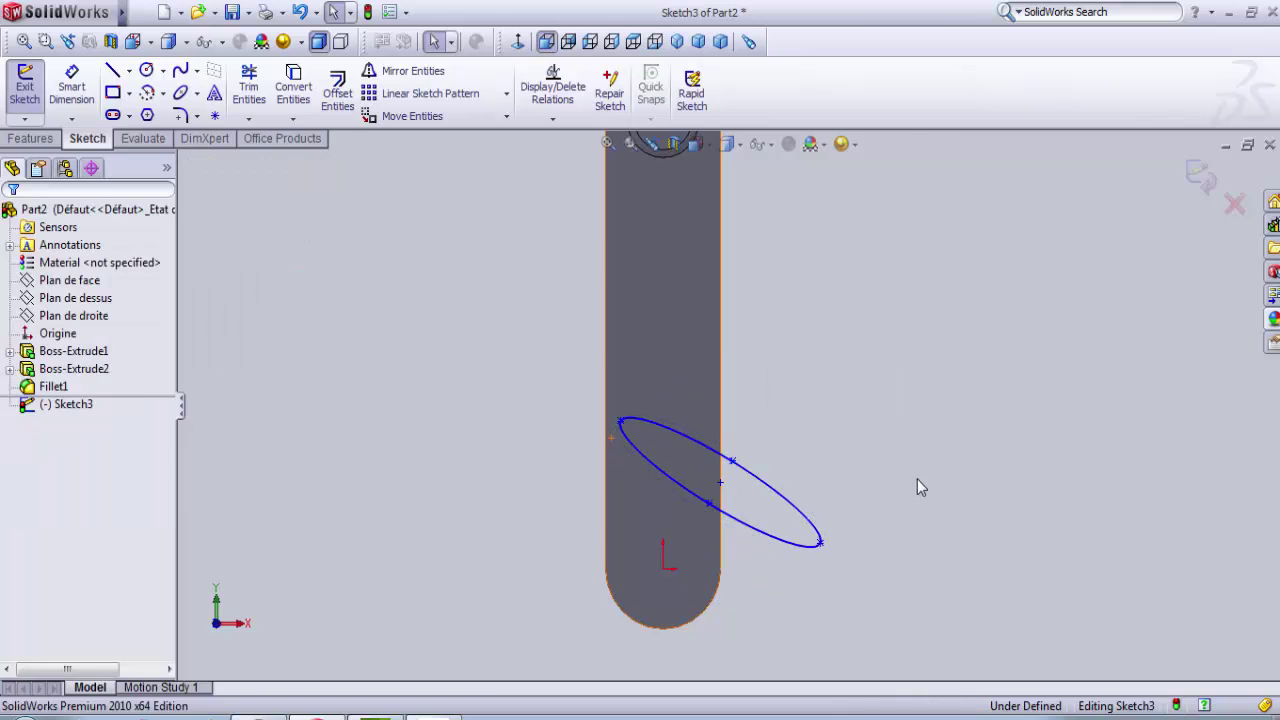
- Delete the coincident relation on the ellipse's centre and move the centre off the lever's edge, outward and slightly down
click(722, 485)
scroll(857, 523, up, 2)
scroll(755, 423, down, 1)
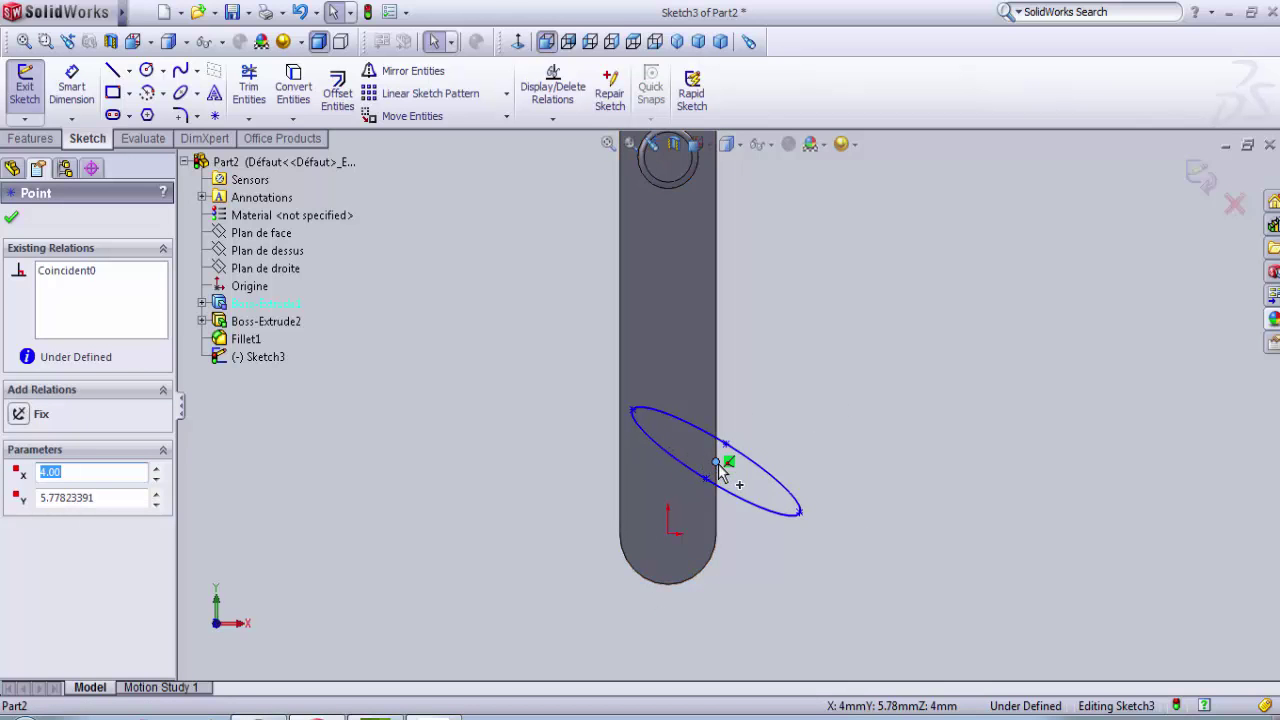
click(104, 310)
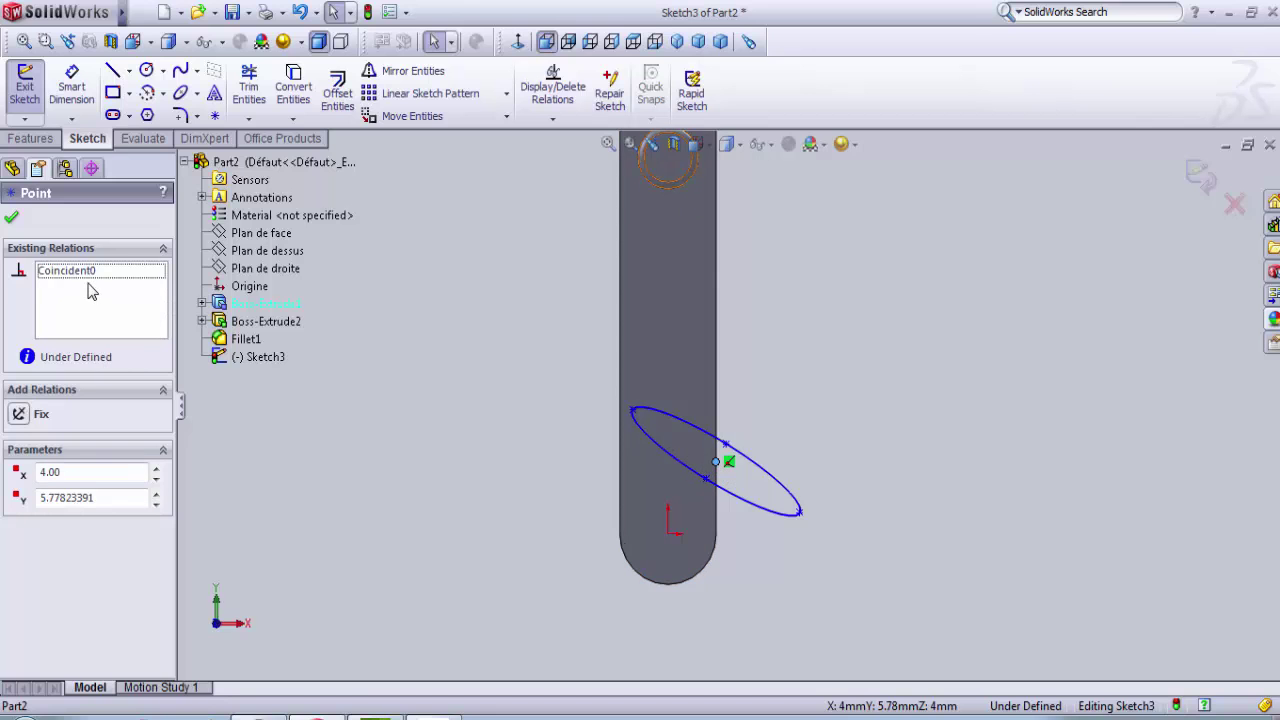
right_click(89, 290)
click(118, 296)
drag(718, 461, 737, 482)
key(Escape)
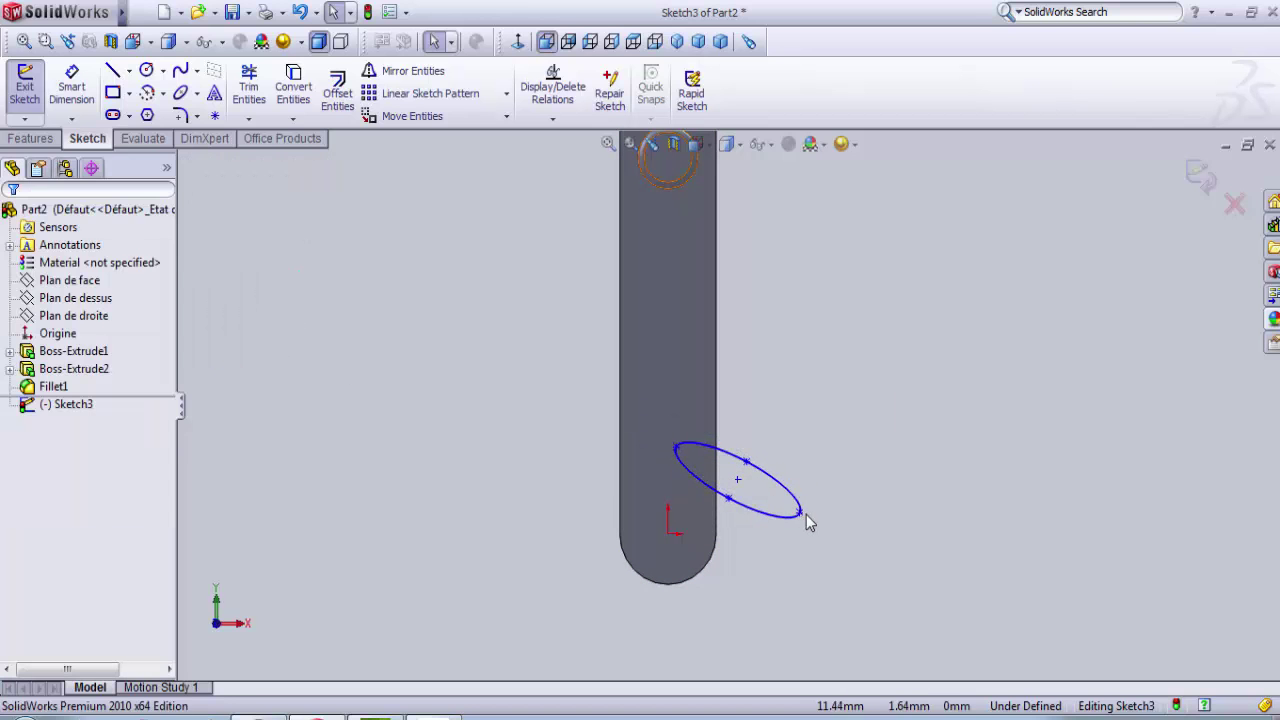
- Lengthen the ellipse by its lower outer end, shift its centre slightly further outward and close the sketch
drag(800, 515, 835, 529)
mouse_move(736, 483)
mouse_down()
mouse_move(777, 519)
mouse_move(748, 482)
mouse_up()
click(818, 484)
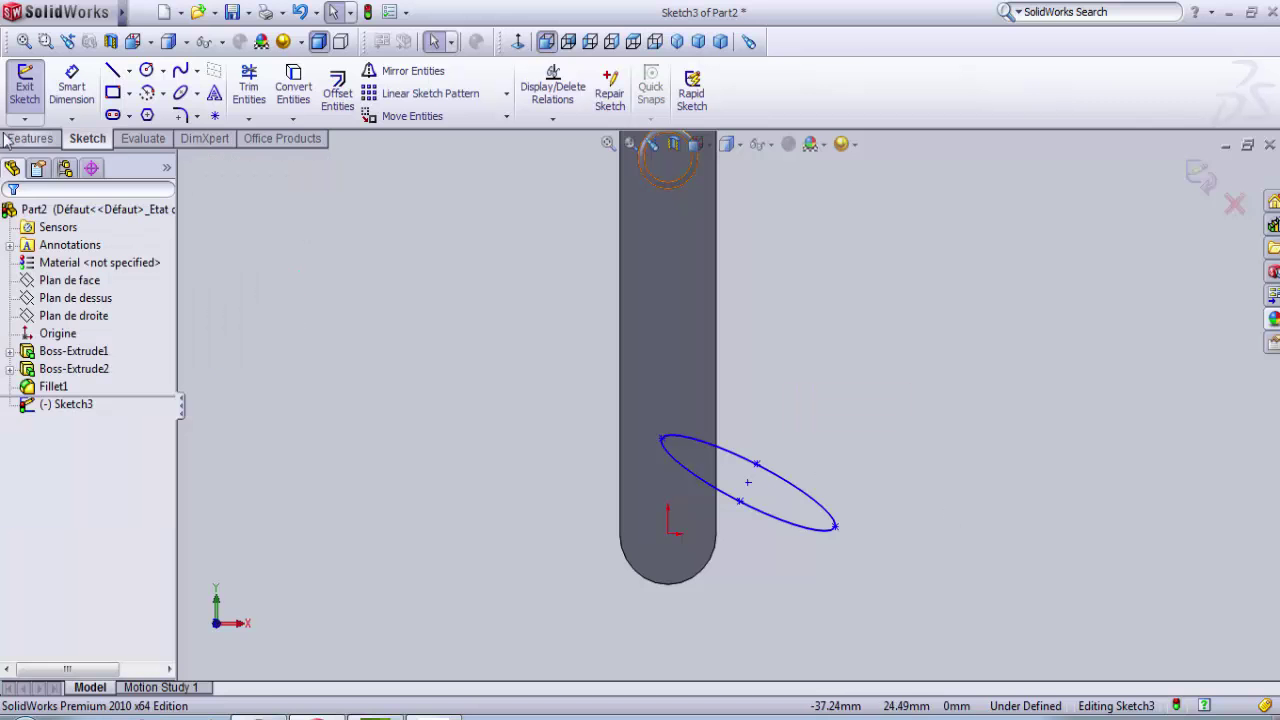
click(25, 88)
- Start a blind boss extrusion of the ellipse with a depth of 7 mm outward from the lever's front face
mouse_move(569, 365)
middle_down()
mouse_move(545, 437)
mouse_move(520, 460)
mouse_move(817, 396)
middle_up()
scroll(817, 396, down, 2)
click(44, 93)
middle_drag(713, 477, 690, 495)
drag(87, 409, 47, 407)
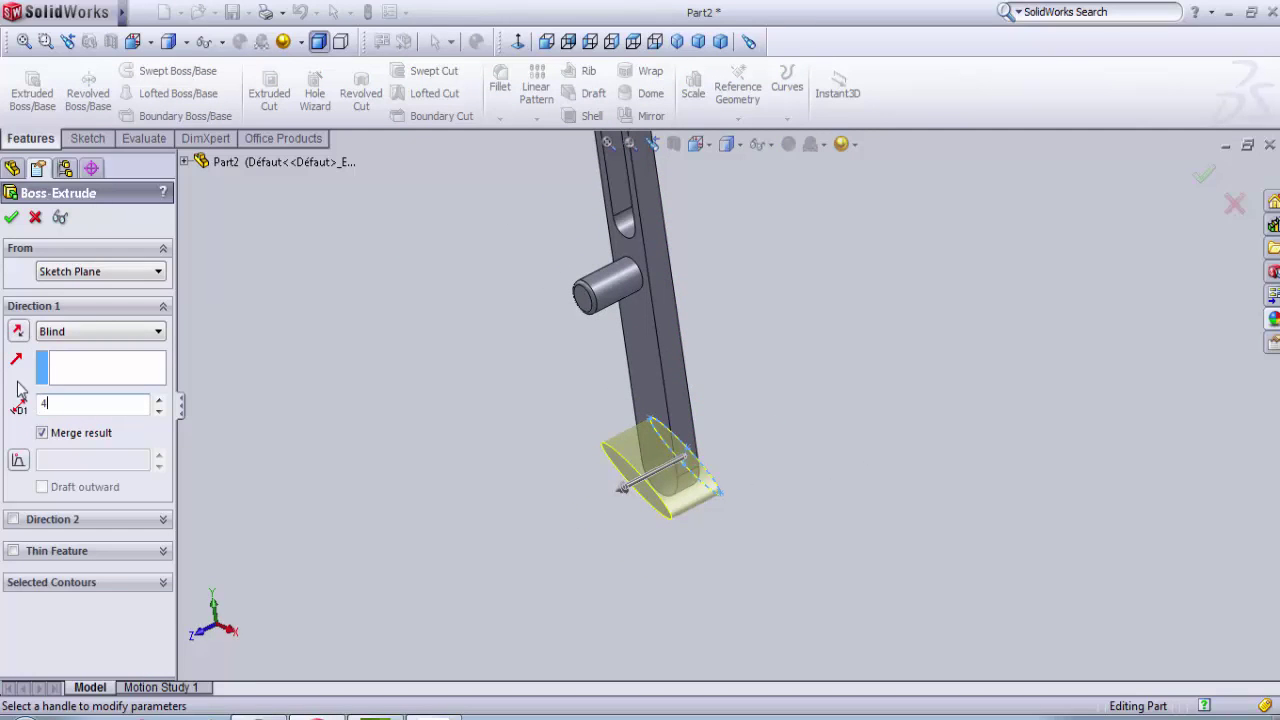
text(4)
key(Return)
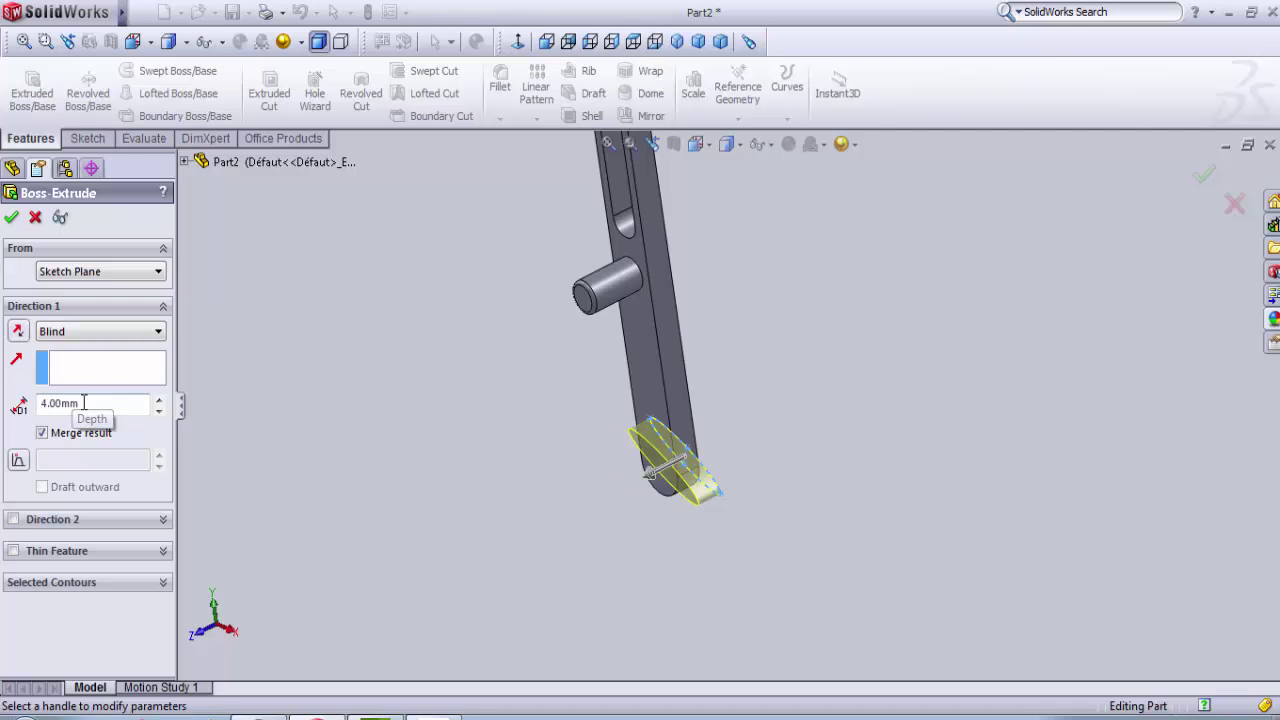
drag(84, 402, 56, 400)
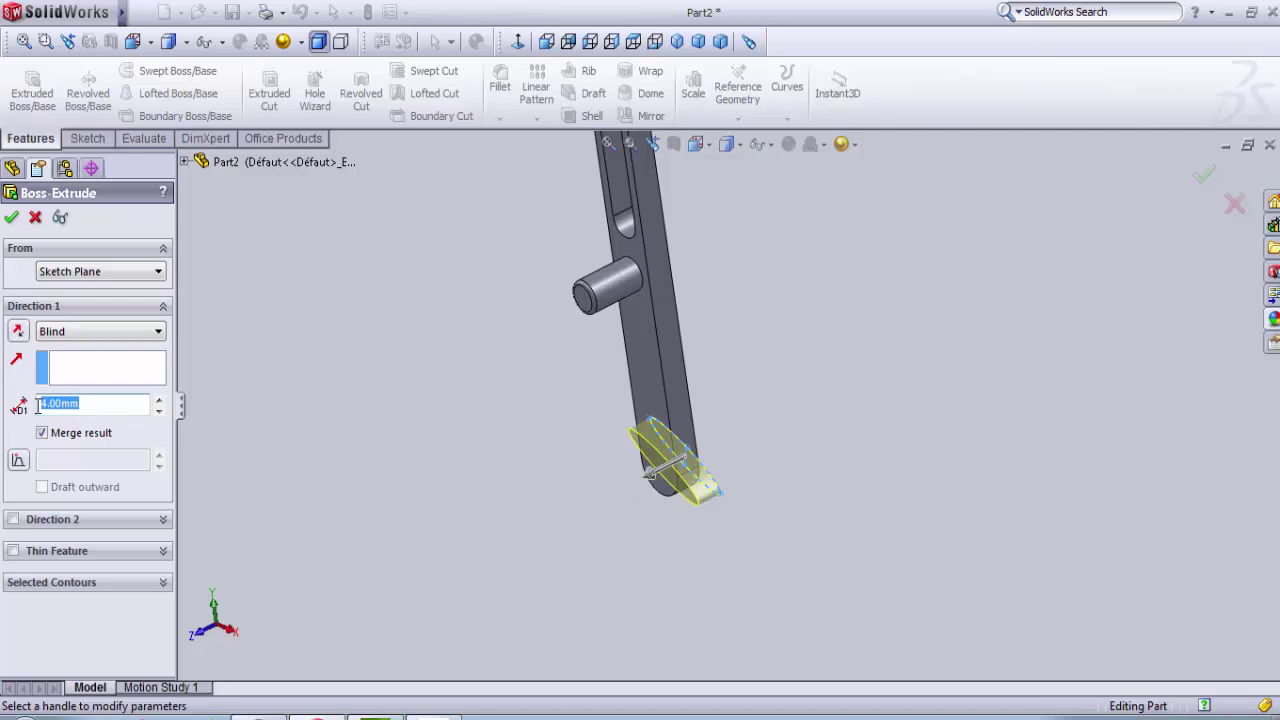
text(7)
key(Return)
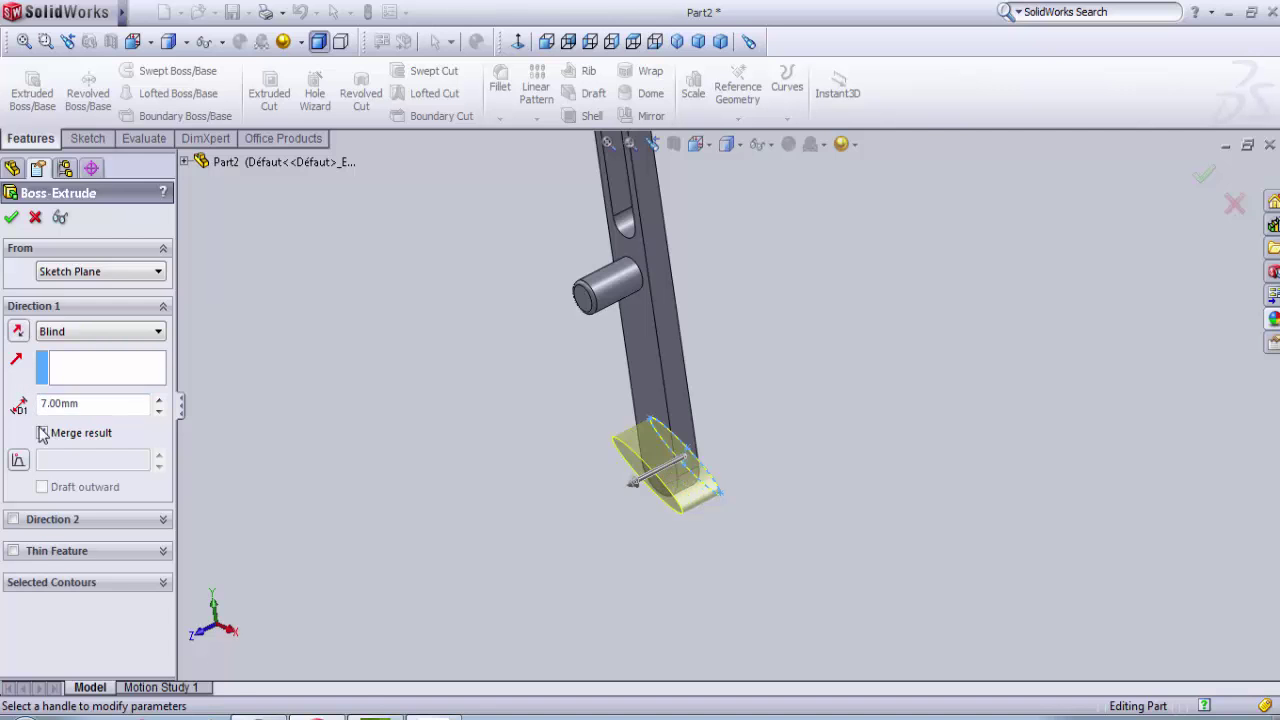
- Add a second blind direction of 11 mm toward the lever's back and complete the pedal extrusion merged with the body
click(13, 520)
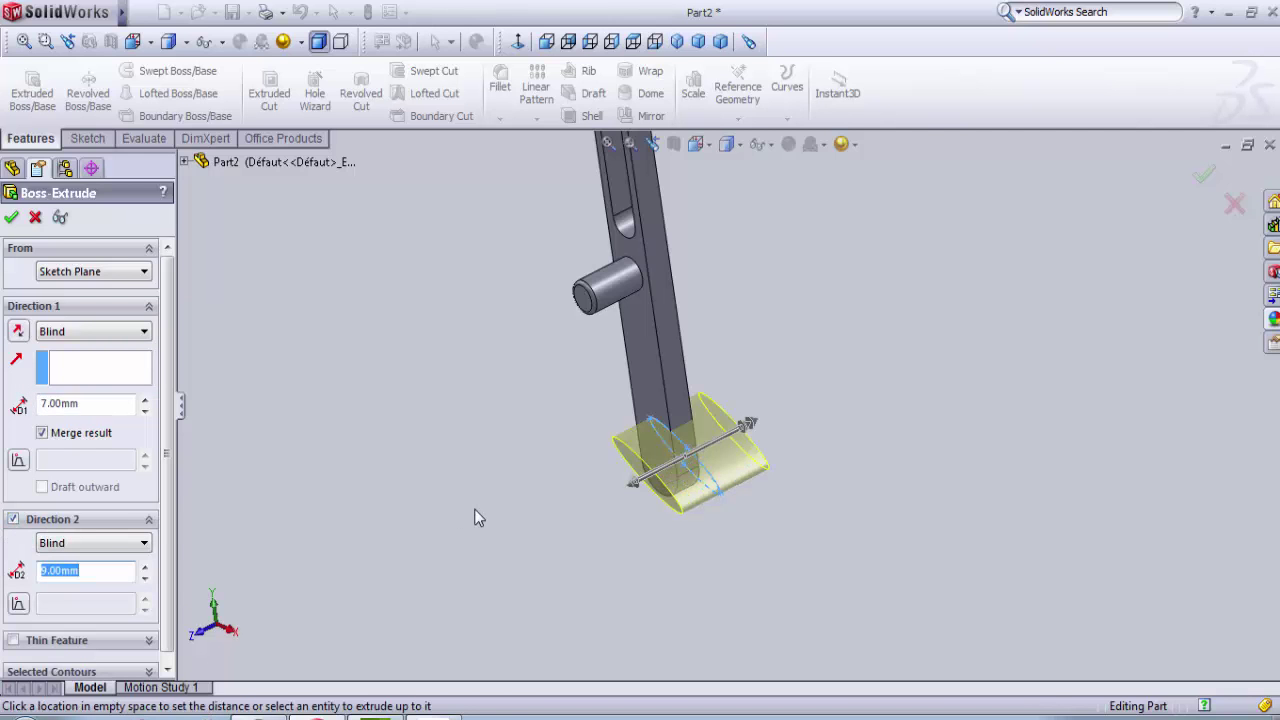
middle_drag(476, 517, 217, 540)
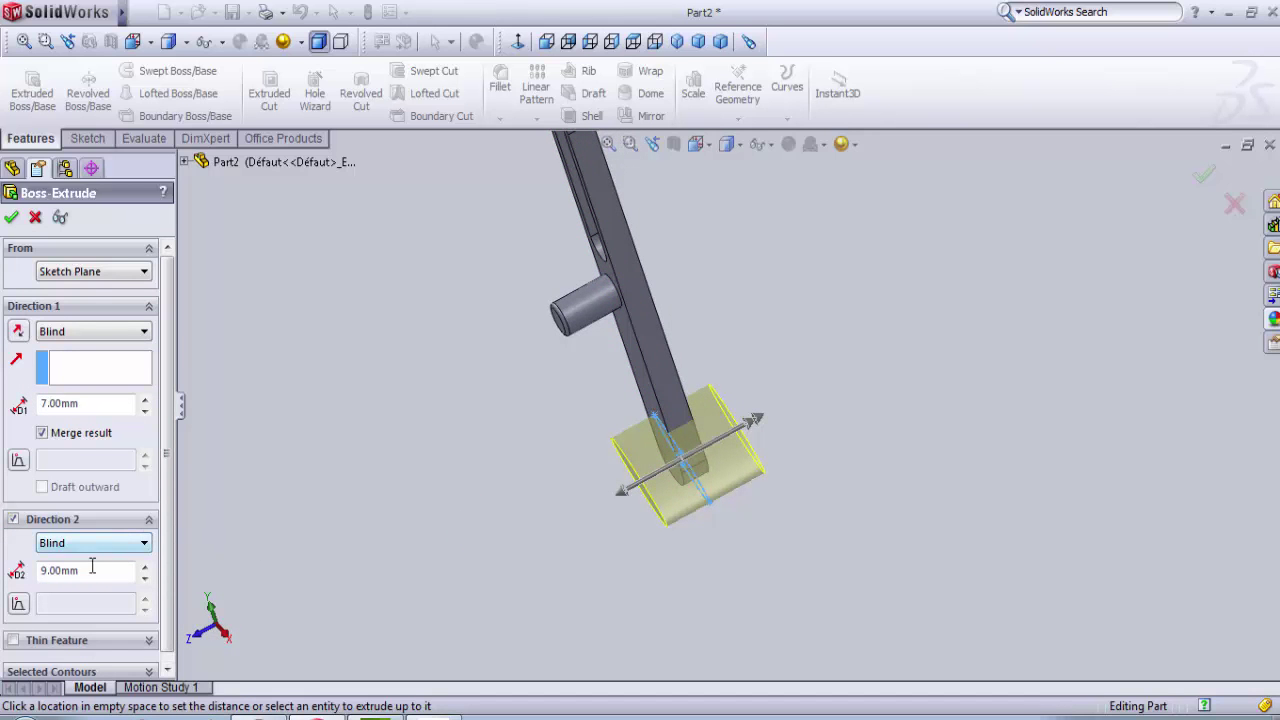
drag(93, 569, 37, 570)
text(12)
key(Return)
middle_drag(620, 594, 619, 657)
drag(97, 566, 26, 566)
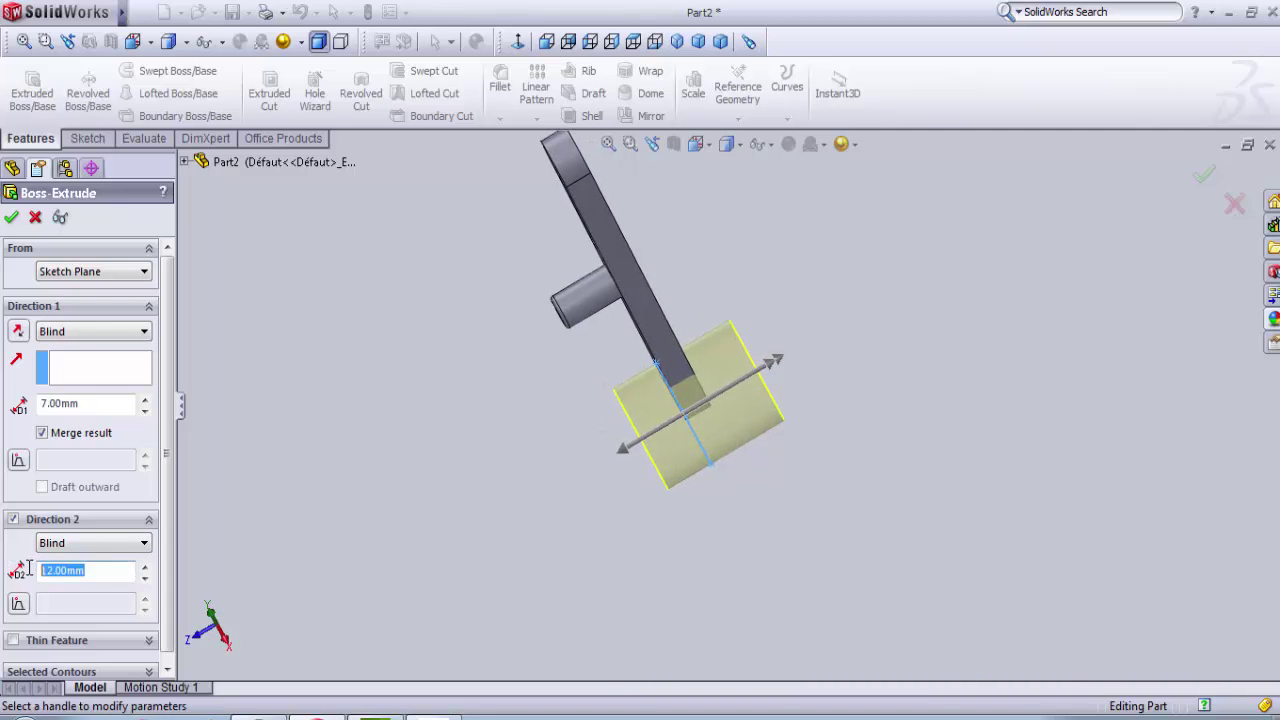
text(1)
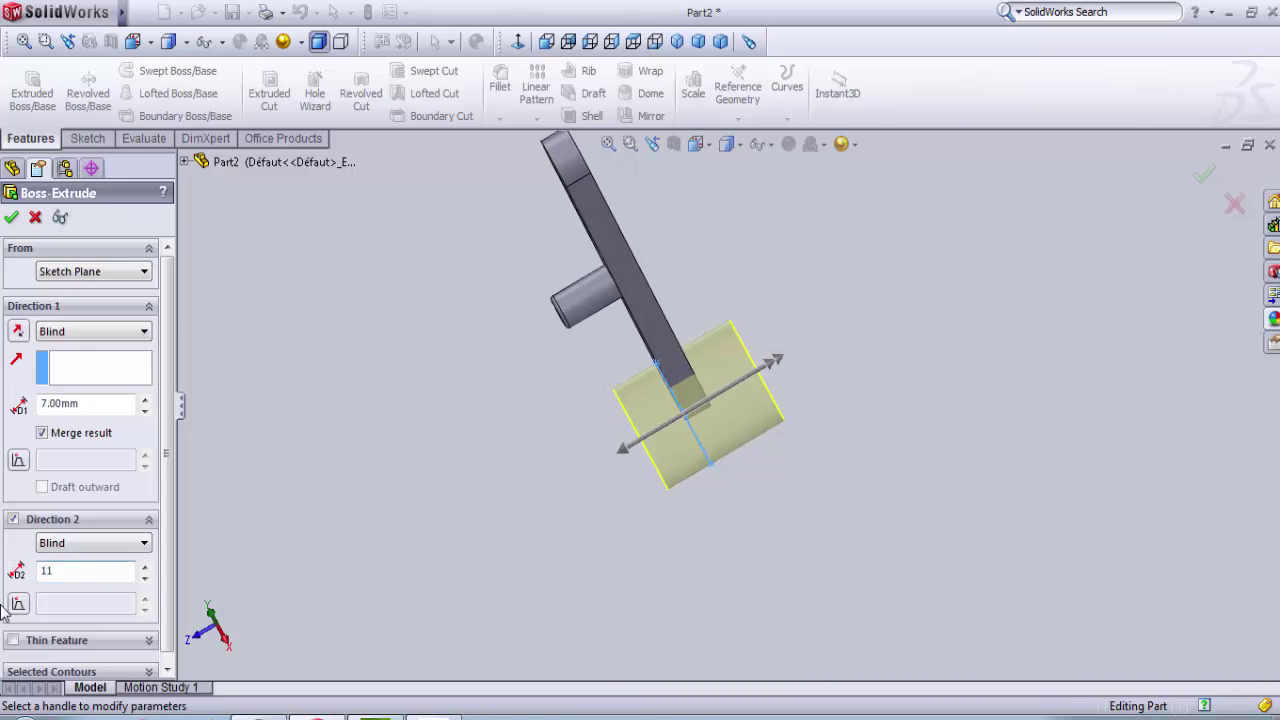
text(1)
key(Return)
middle_drag(503, 338, 754, 165)
click(12, 218)
middle_drag(810, 545, 728, 506)
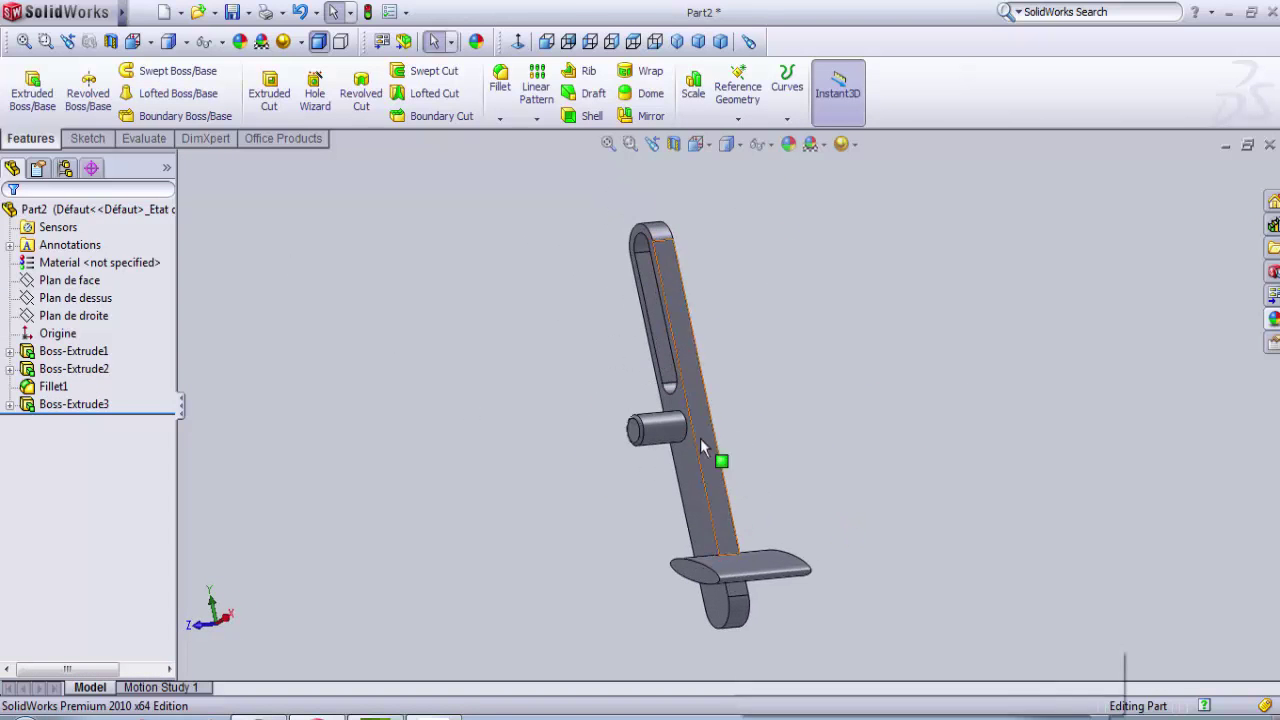
- Colour the whole part dark blue, starting from the light cyan swatch, reducing red to 63 and lowering green
click(474, 44)
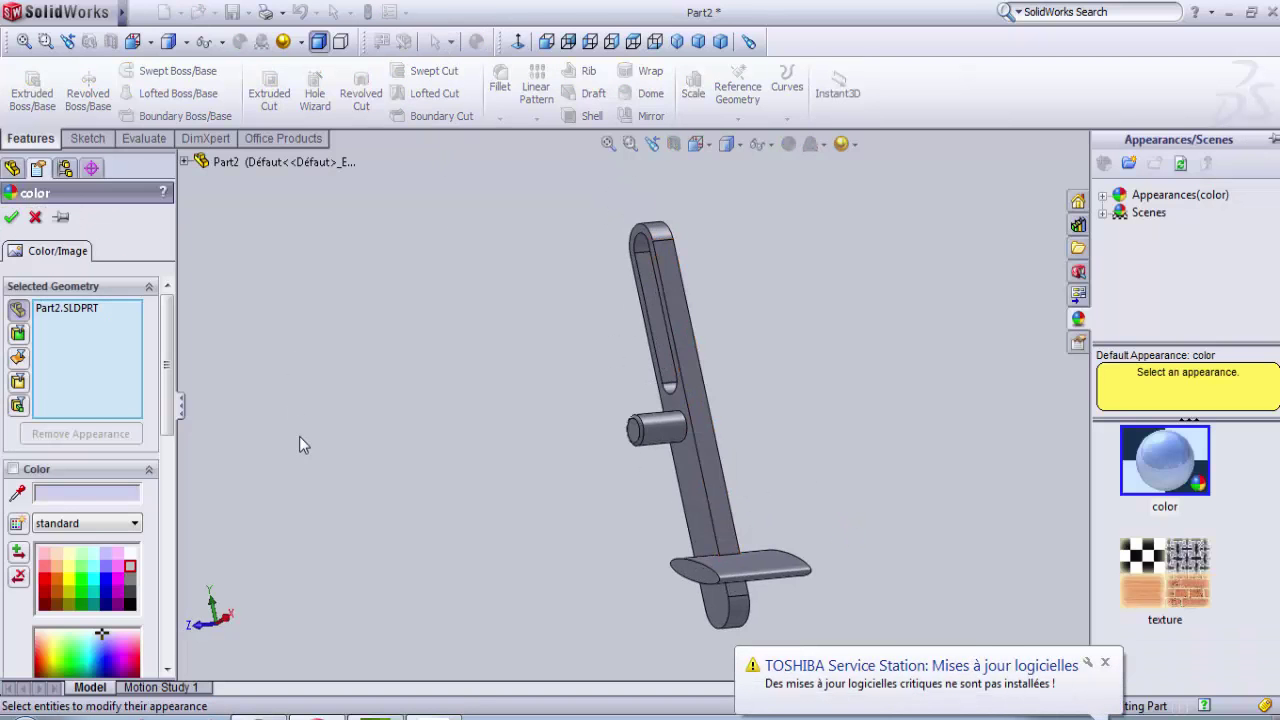
scroll(110, 560, down, 3)
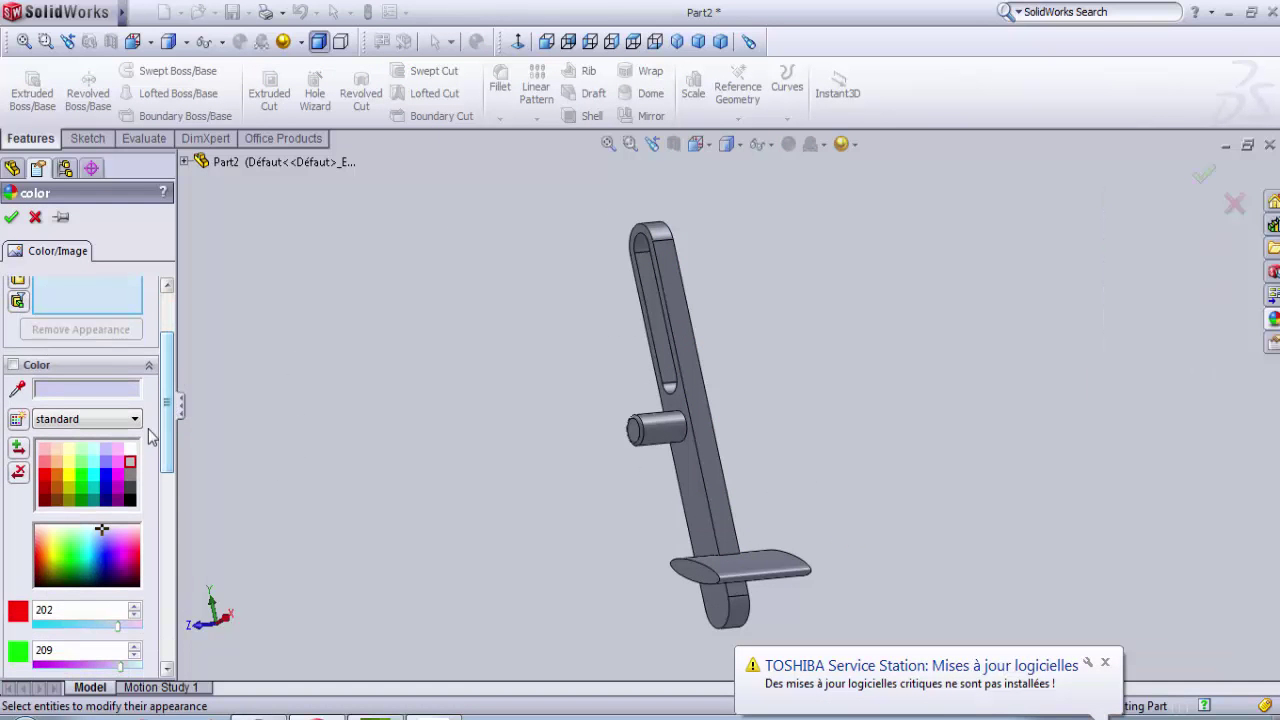
click(93, 463)
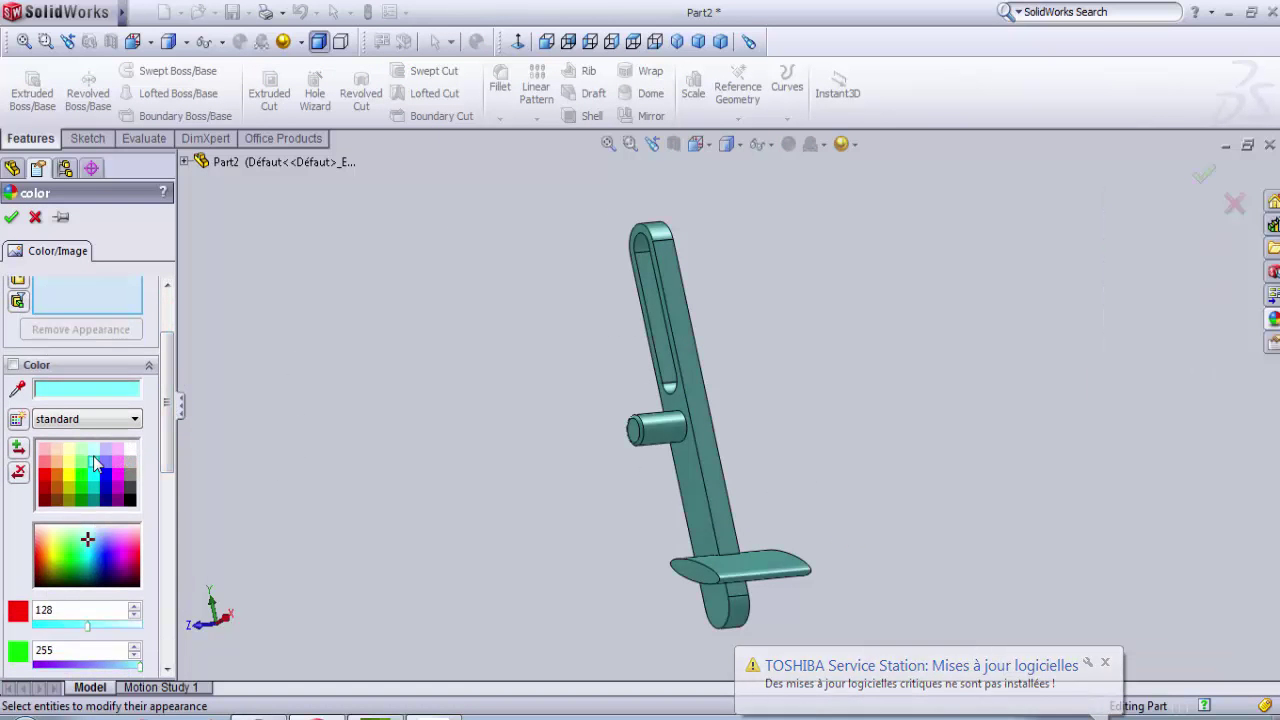
scroll(95, 490, down, 3)
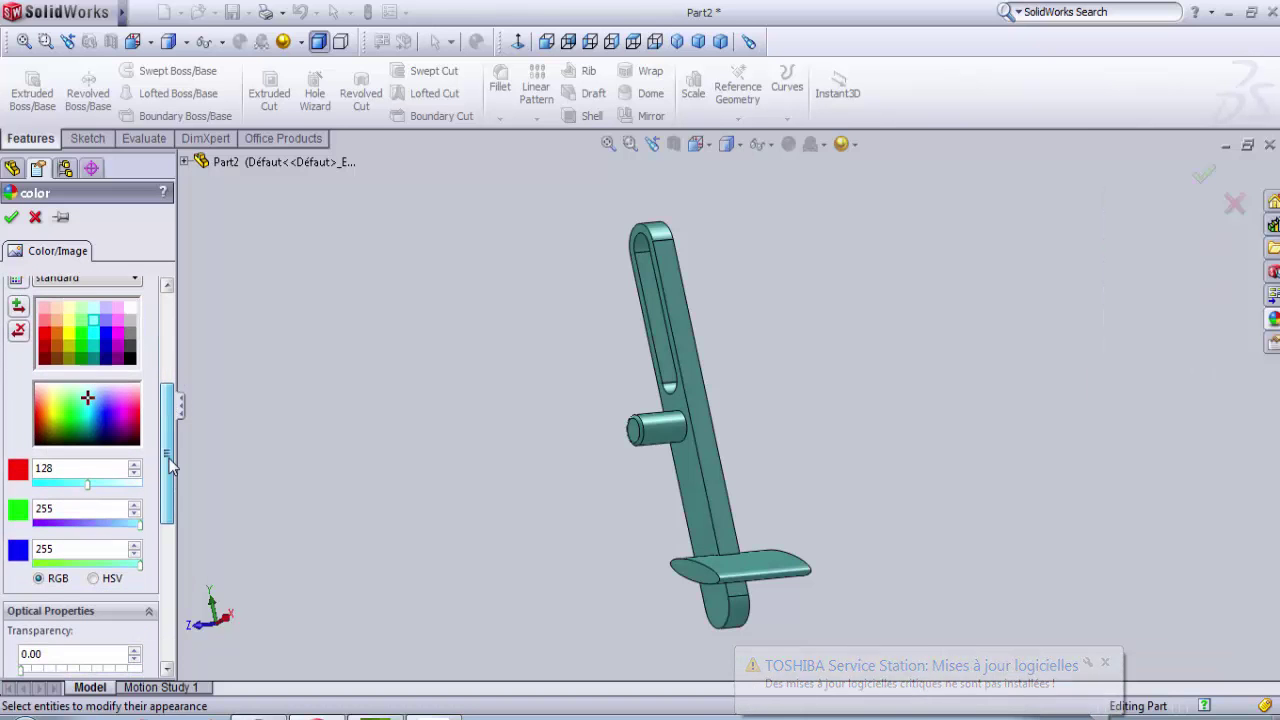
drag(89, 487, 55, 487)
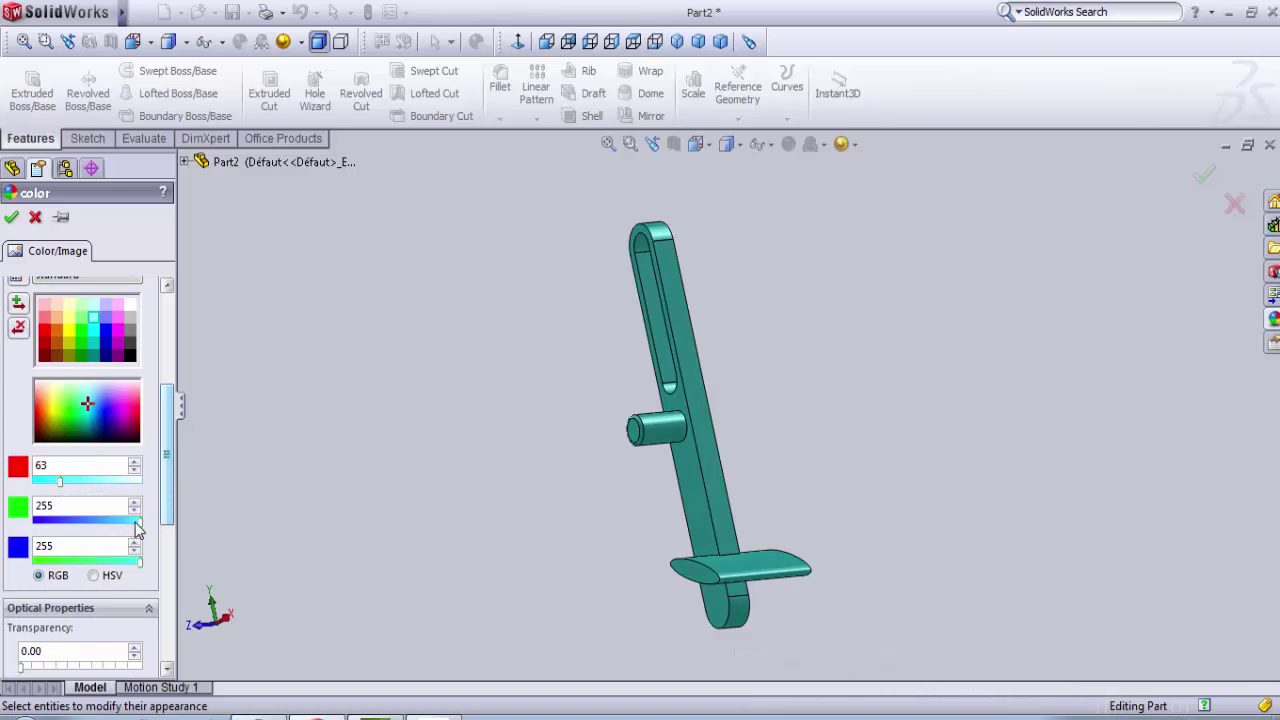
drag(136, 523, 111, 531)
click(11, 217)
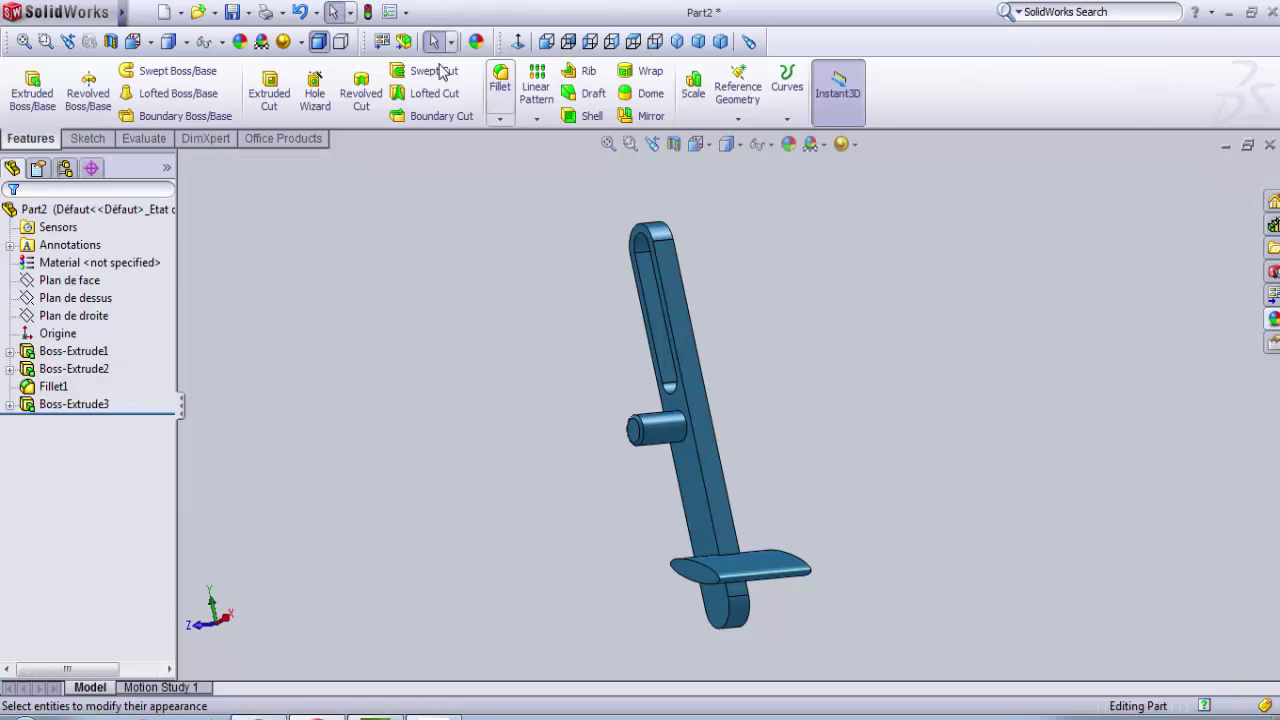
- Save the part as swingingRod2.SLDPRT in the cluth_mechanism folder
click(231, 12)
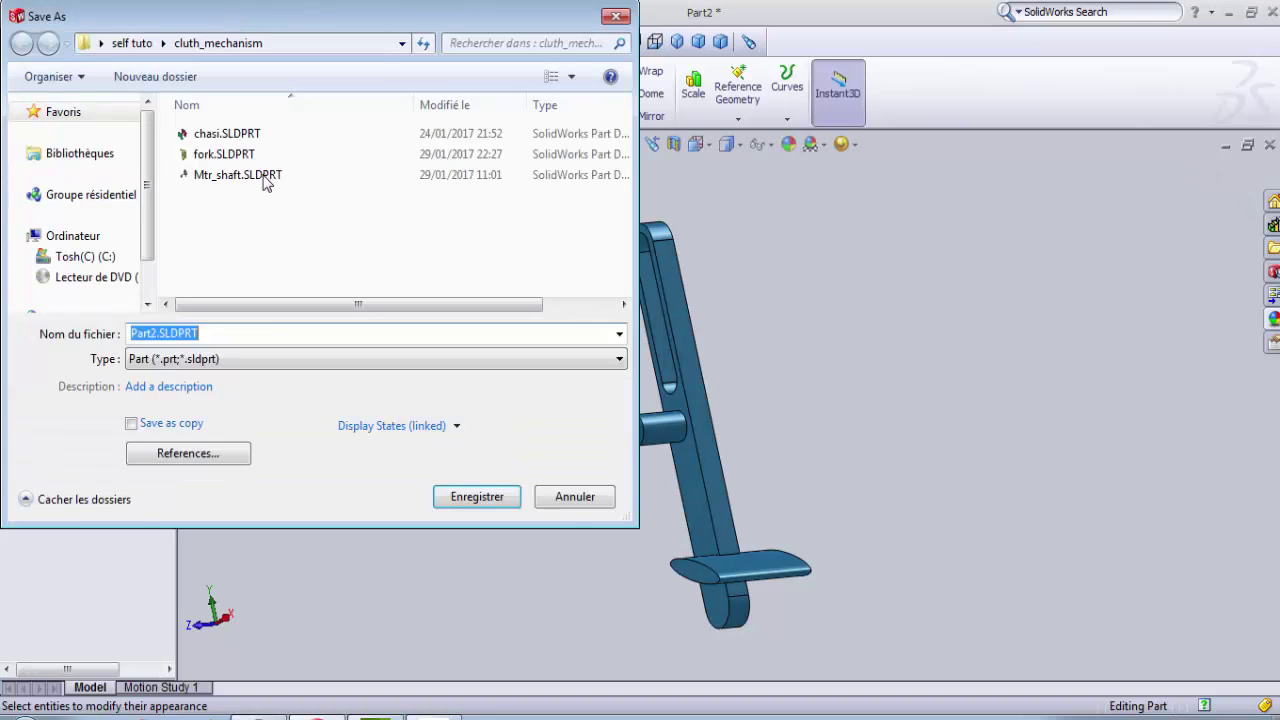
click(154, 338)
text(swingingRod)
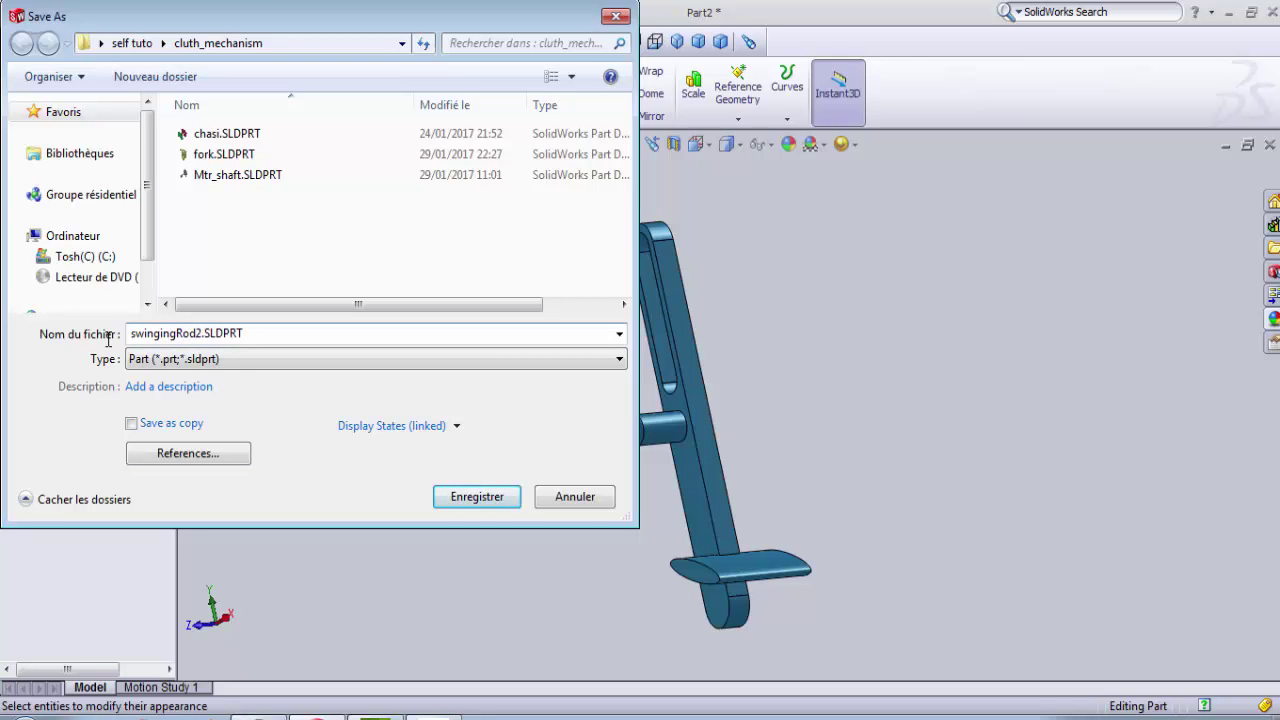
click(515, 500)
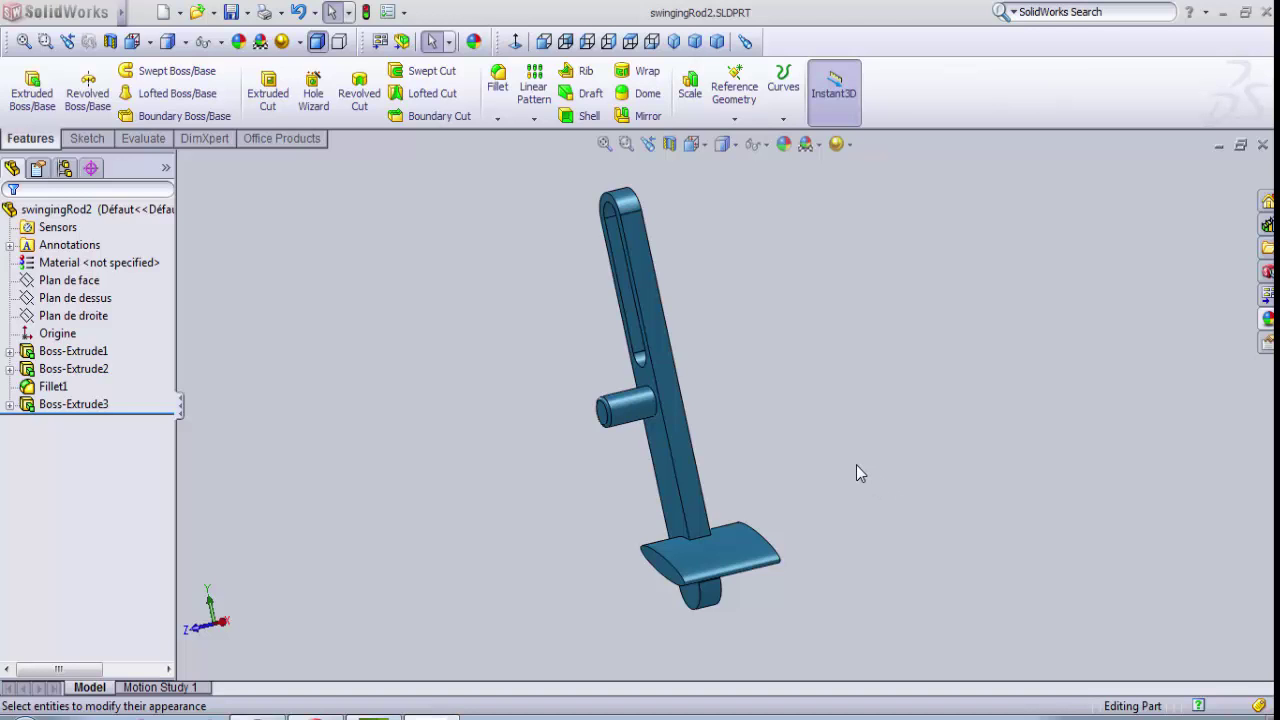
- Create a new part document for the next component
click(163, 13)
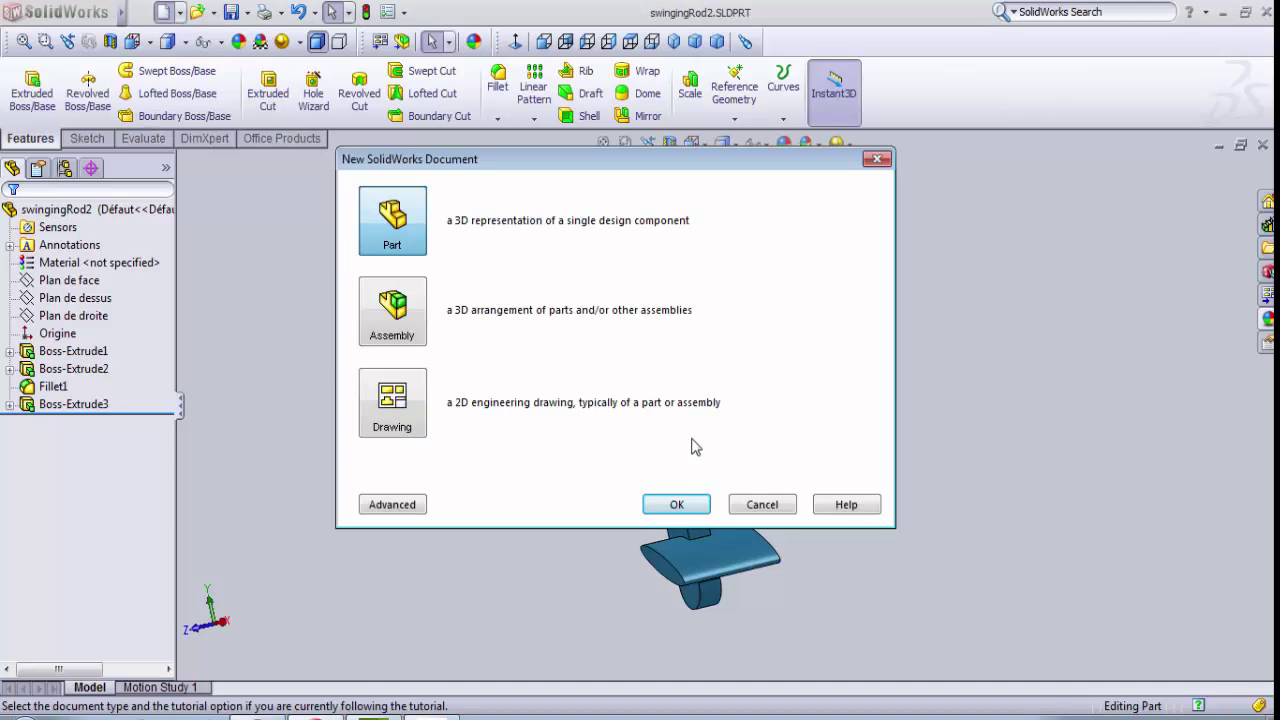
click(677, 504)
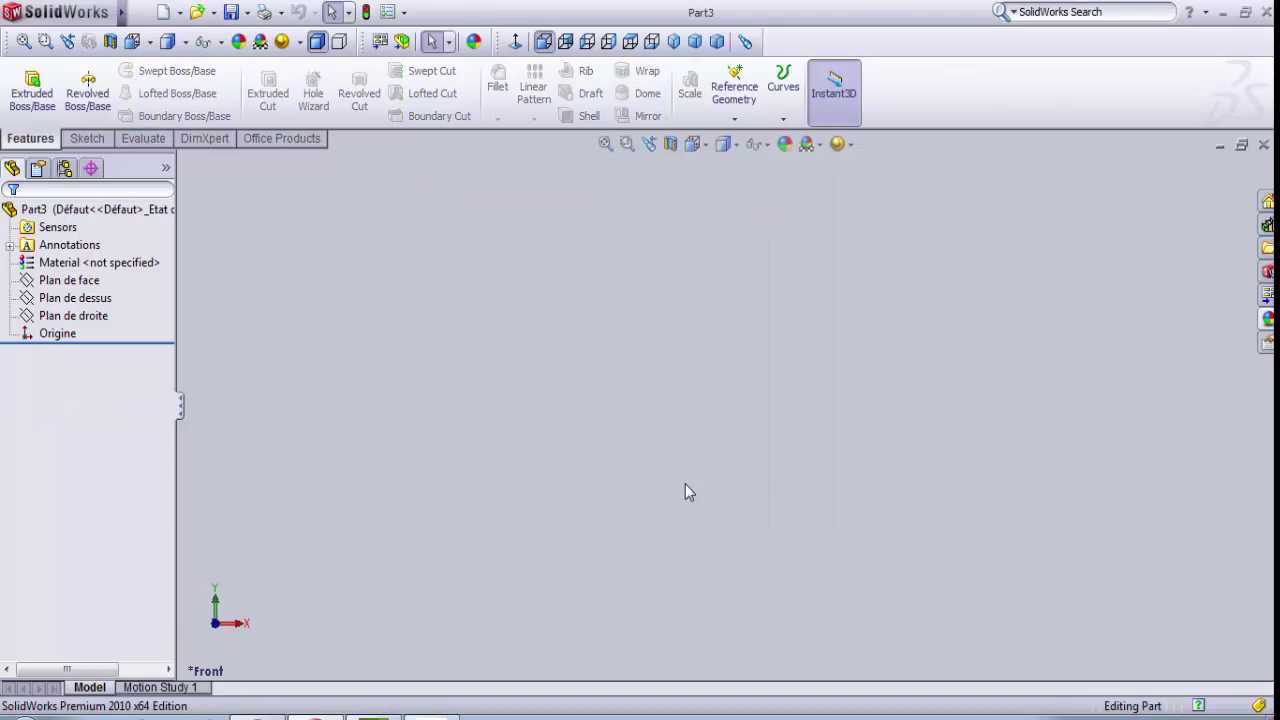
- Start a sketch on the front plane and draw two concentric circles at the origin, with radii of about 29 mm and 7 mm
click(87, 138)
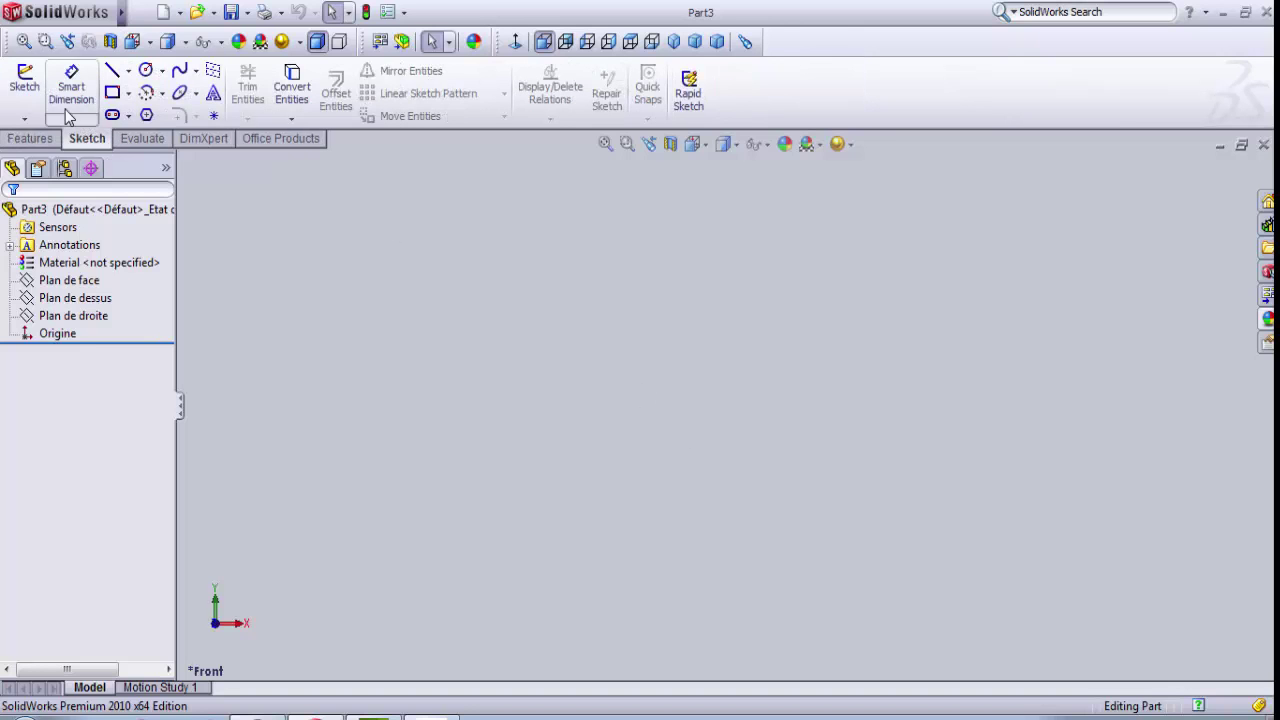
click(34, 96)
click(672, 364)
click(146, 70)
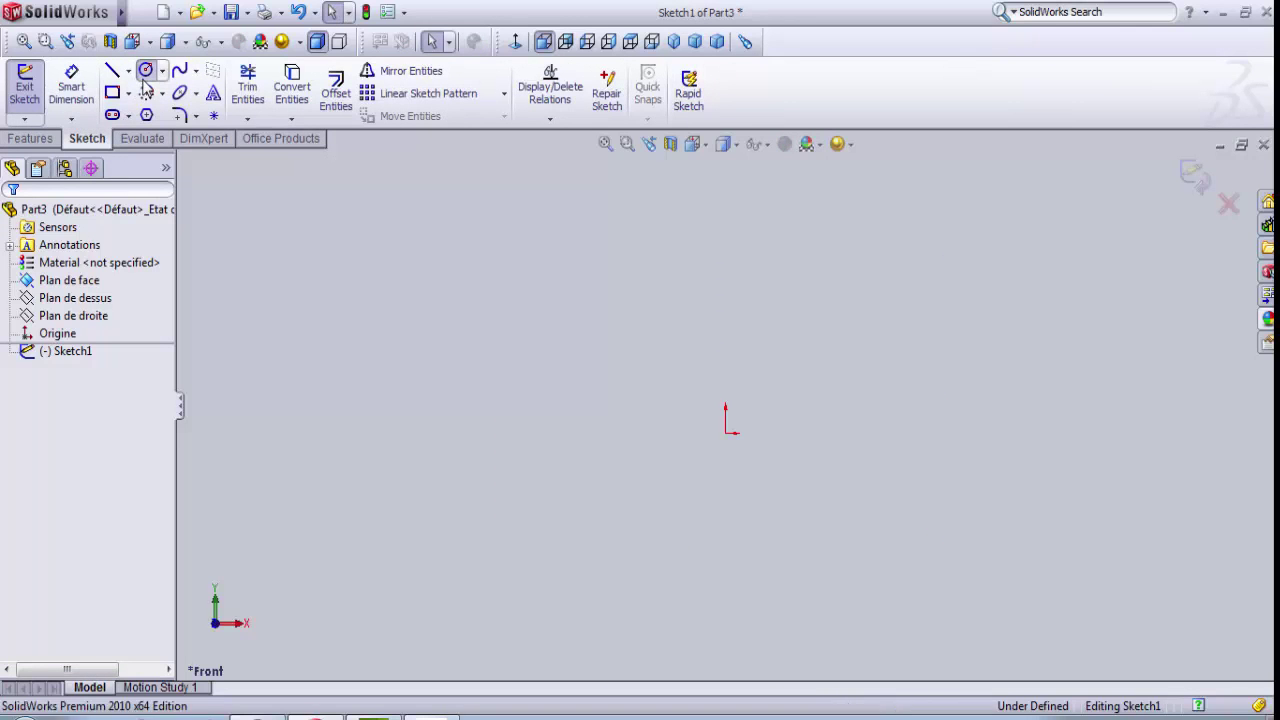
click(726, 432)
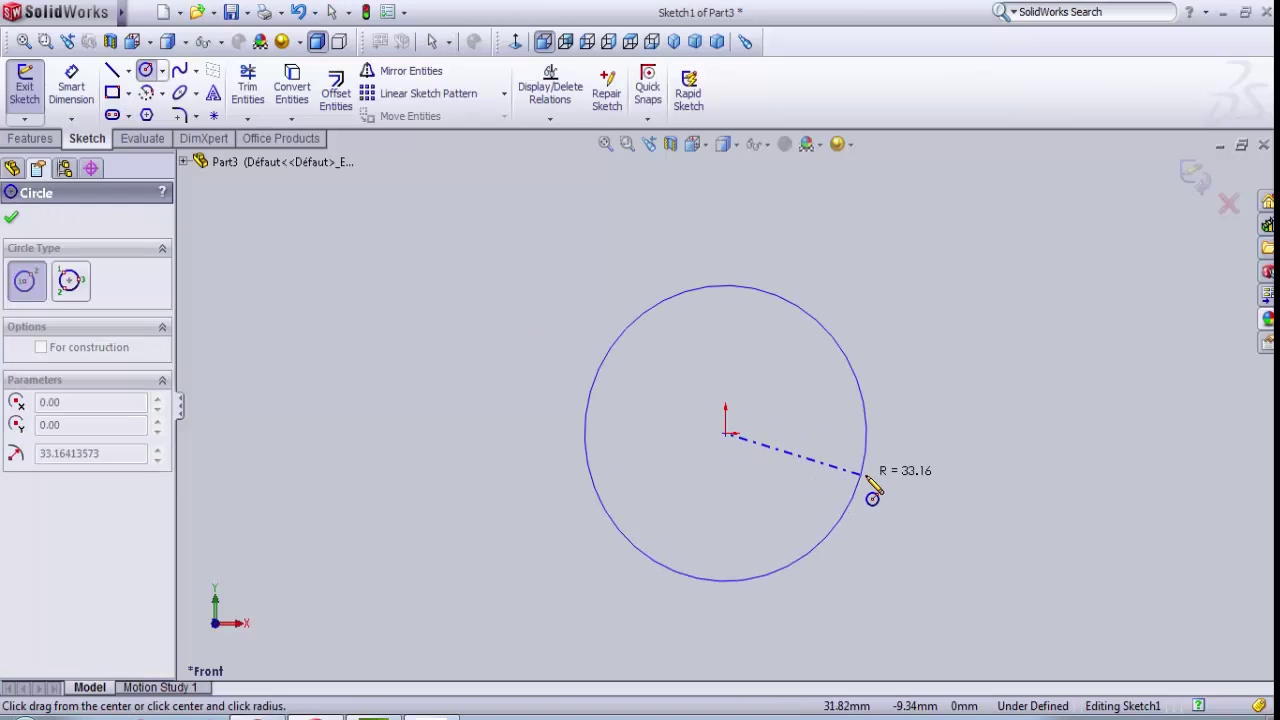
click(840, 487)
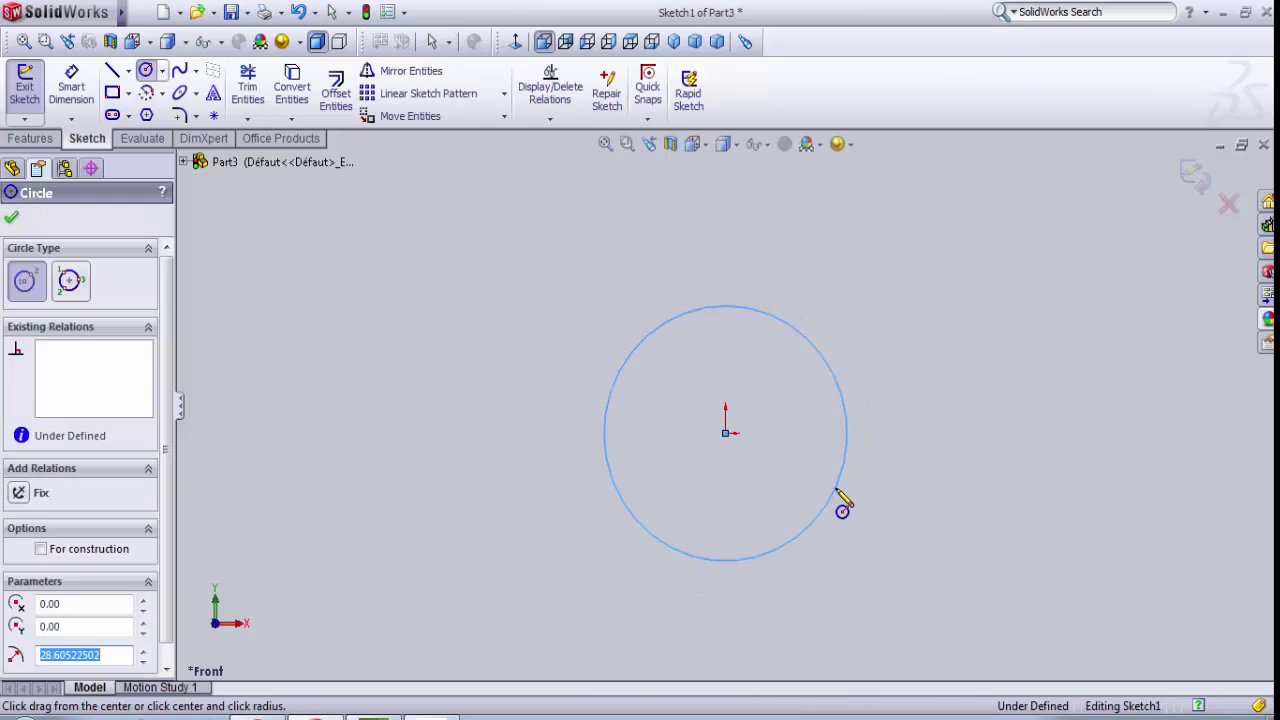
click(726, 432)
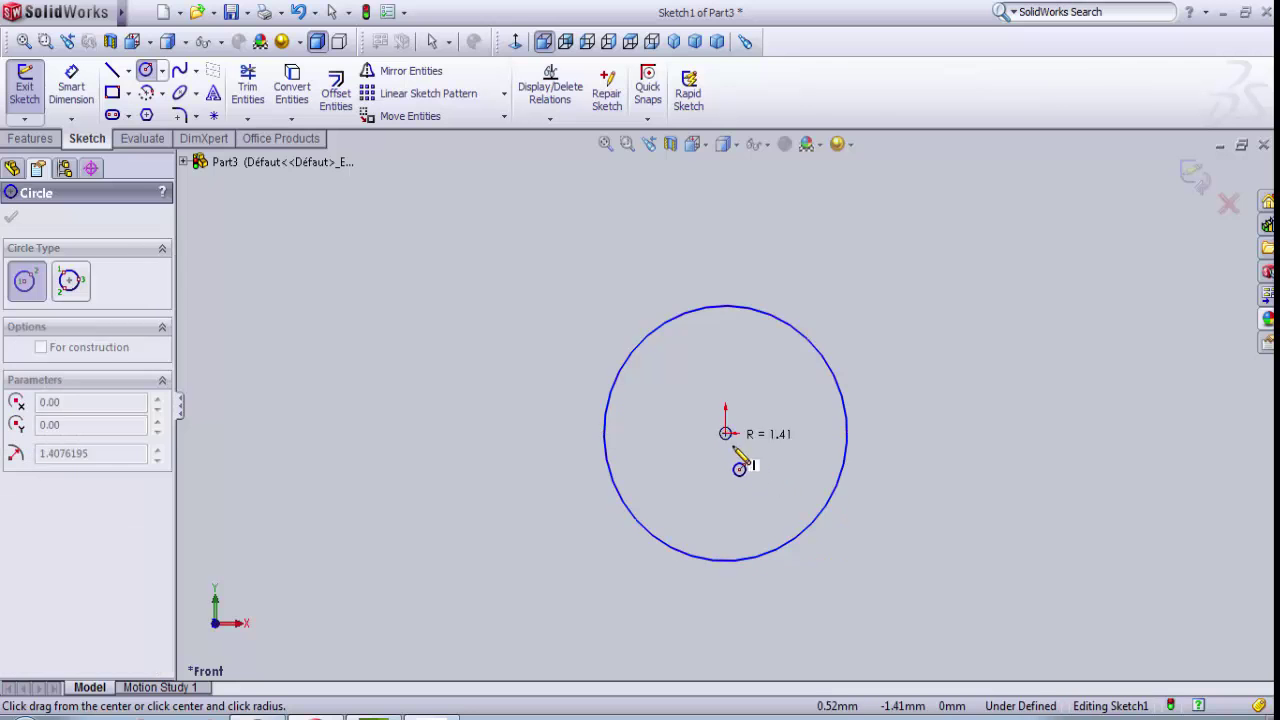
click(751, 479)
- Dimension the outer circle's diameter as 50 mm
scroll(760, 443, down, 2)
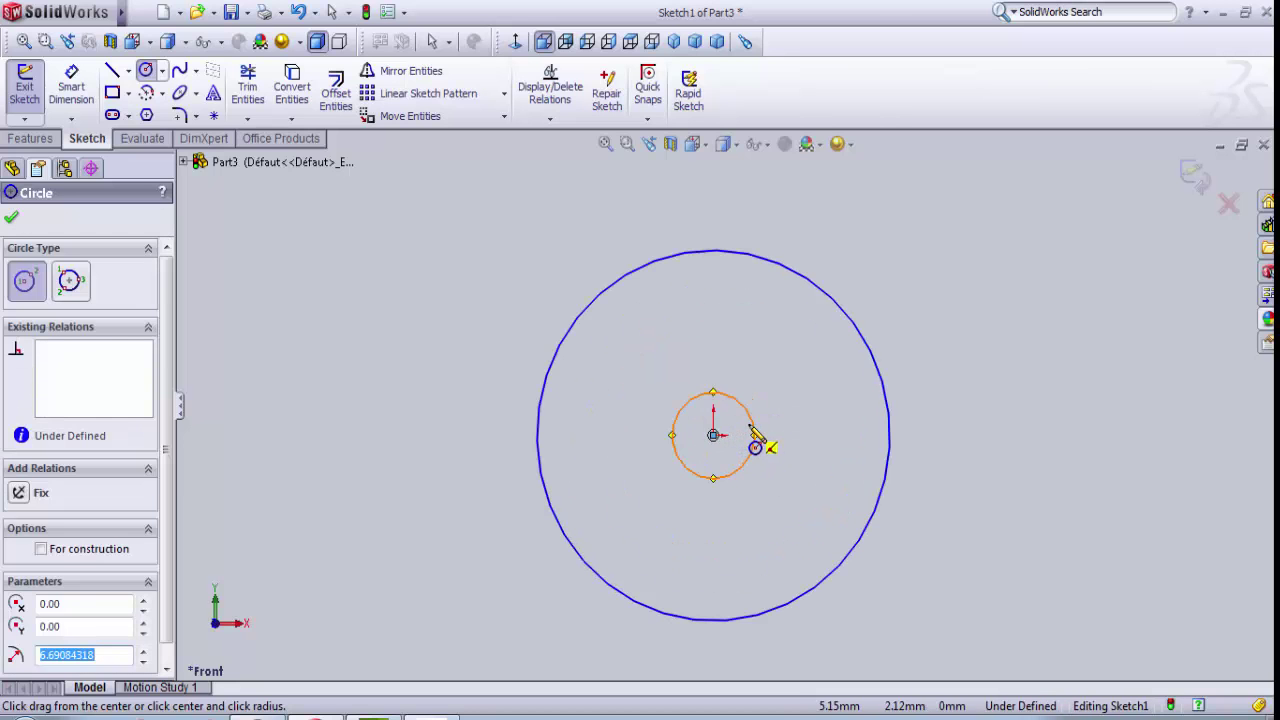
click(71, 95)
click(703, 257)
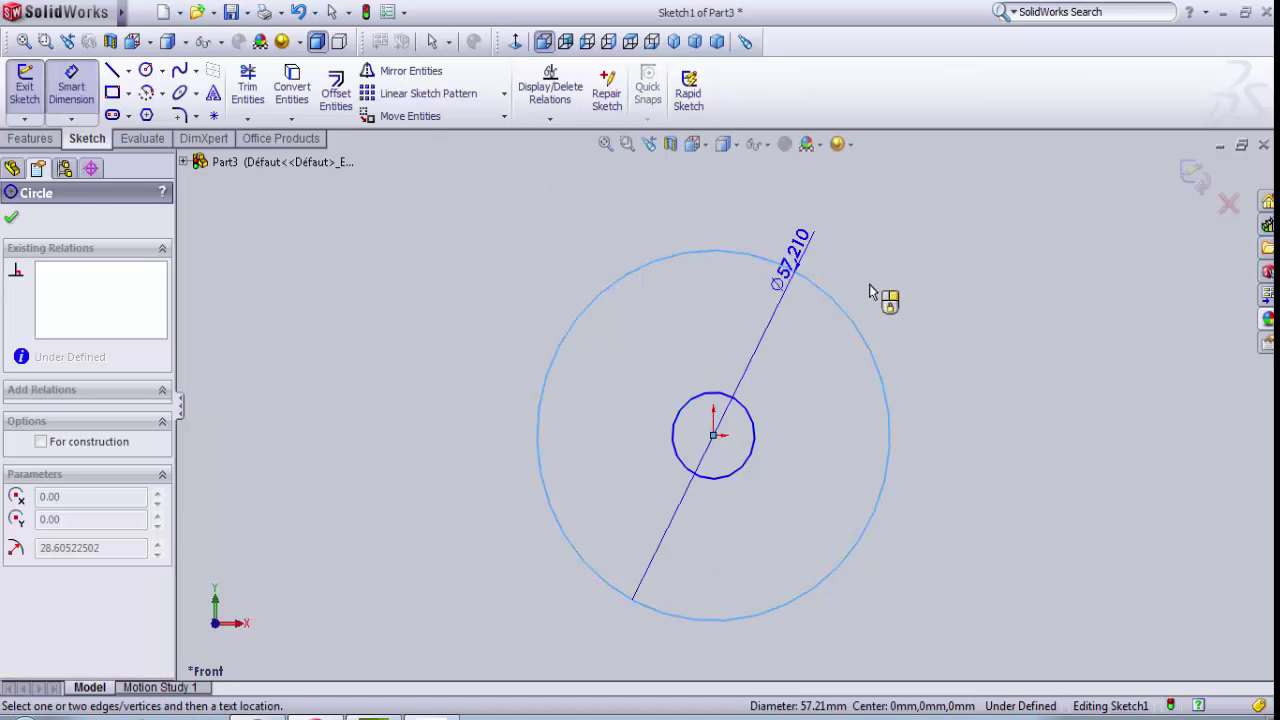
click(958, 305)
text(50)
key(Return)
- Dimension the inner circle's diameter as 10 mm
scroll(937, 306, down, 2)
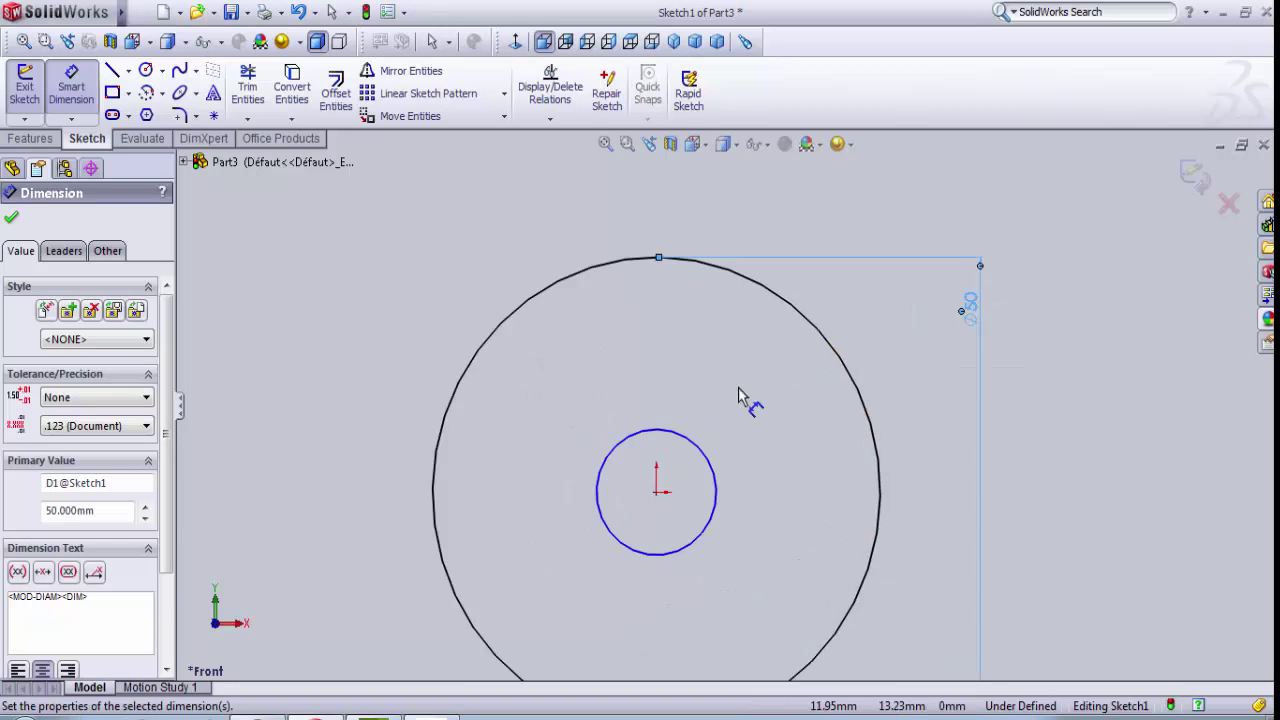
click(697, 451)
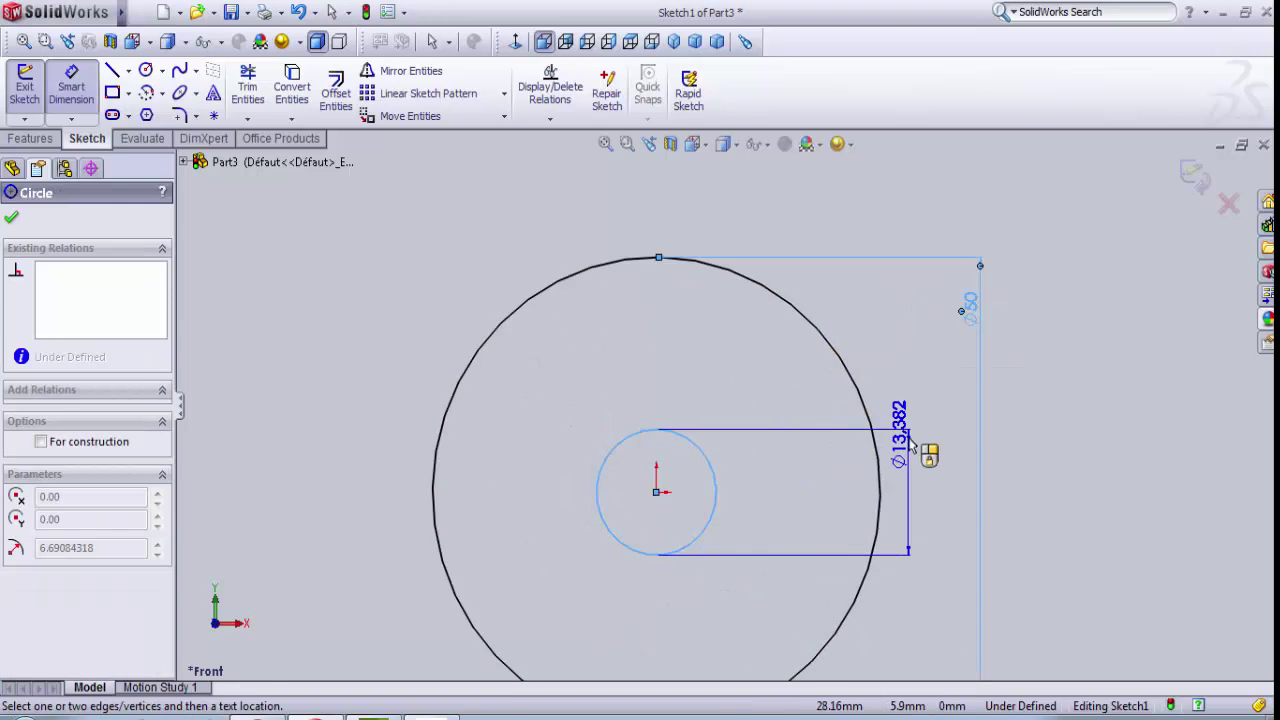
click(912, 445)
click(910, 445)
text(10)
key(Return)
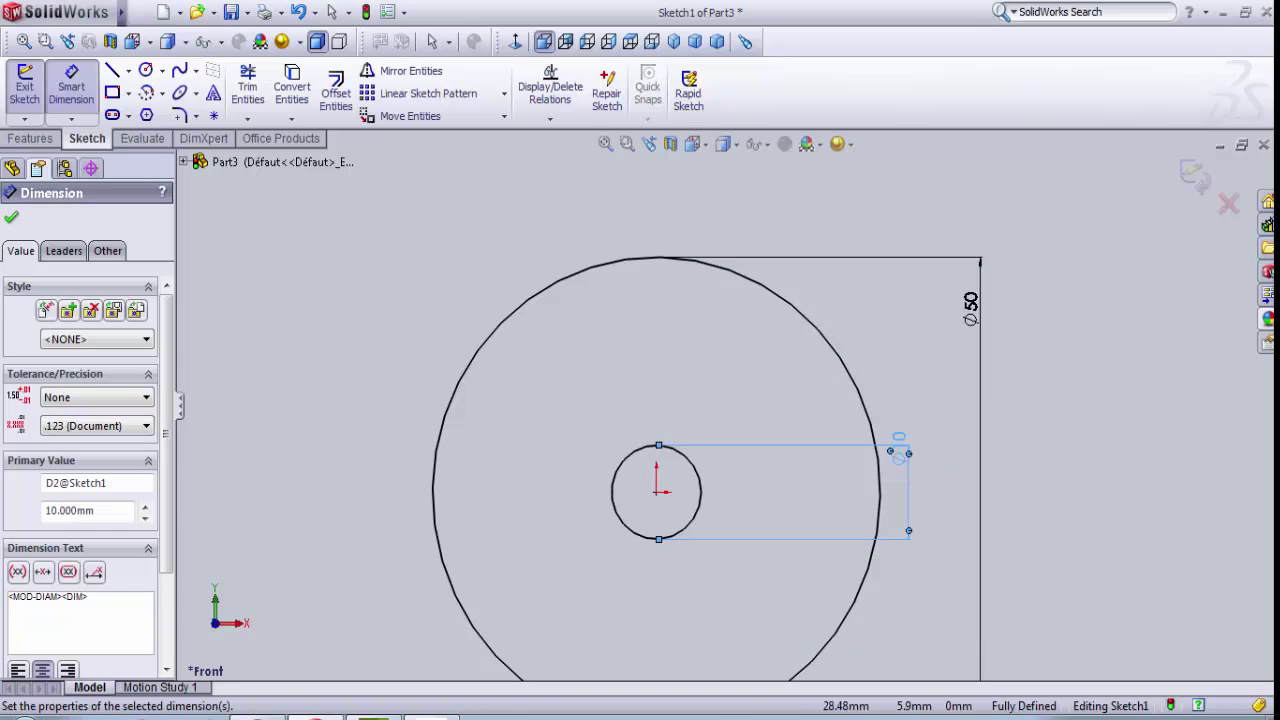
- Finish the sketch and extrude it blind 2 mm into a disc with a central hole
scroll(757, 500, up, 3)
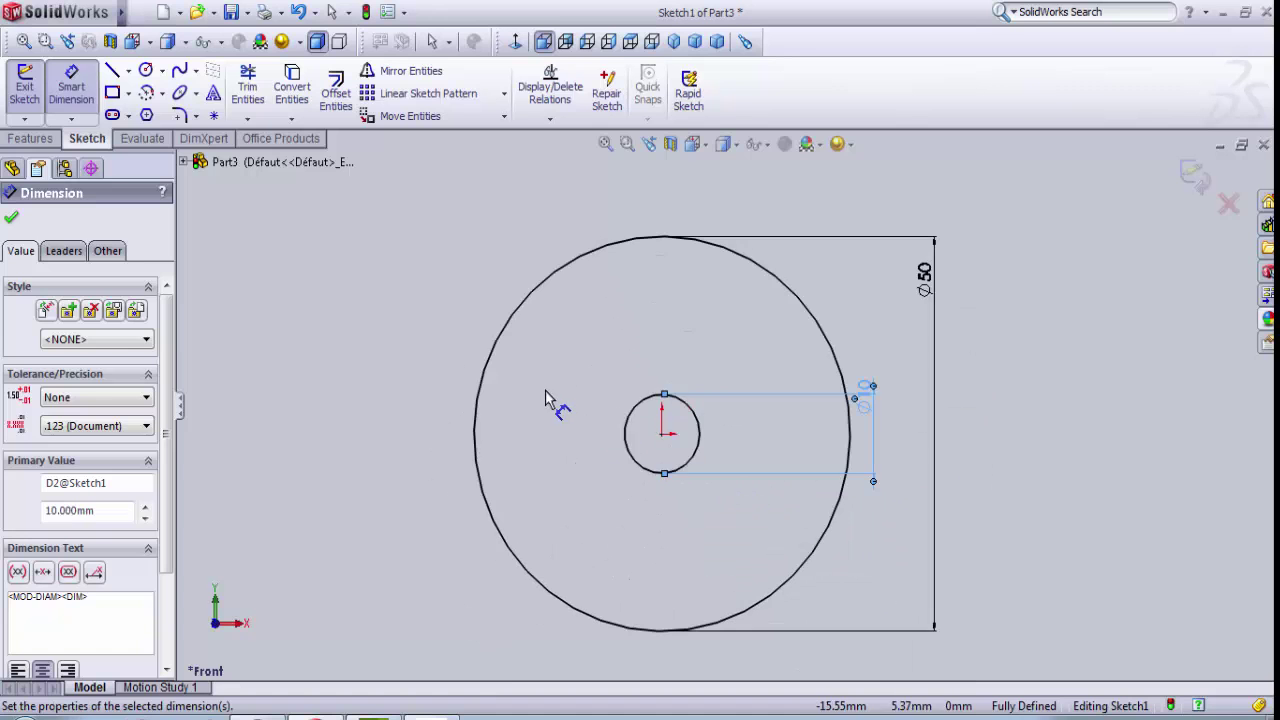
scroll(720, 452, down, 1)
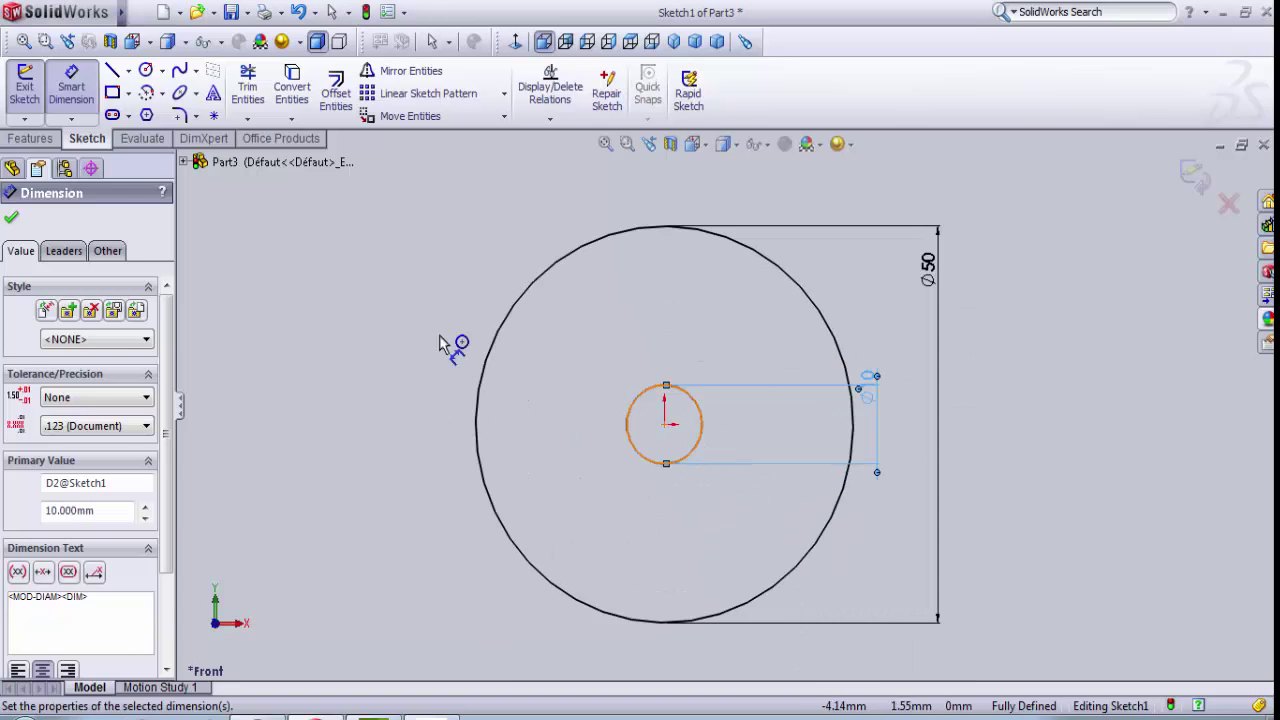
click(25, 100)
click(30, 138)
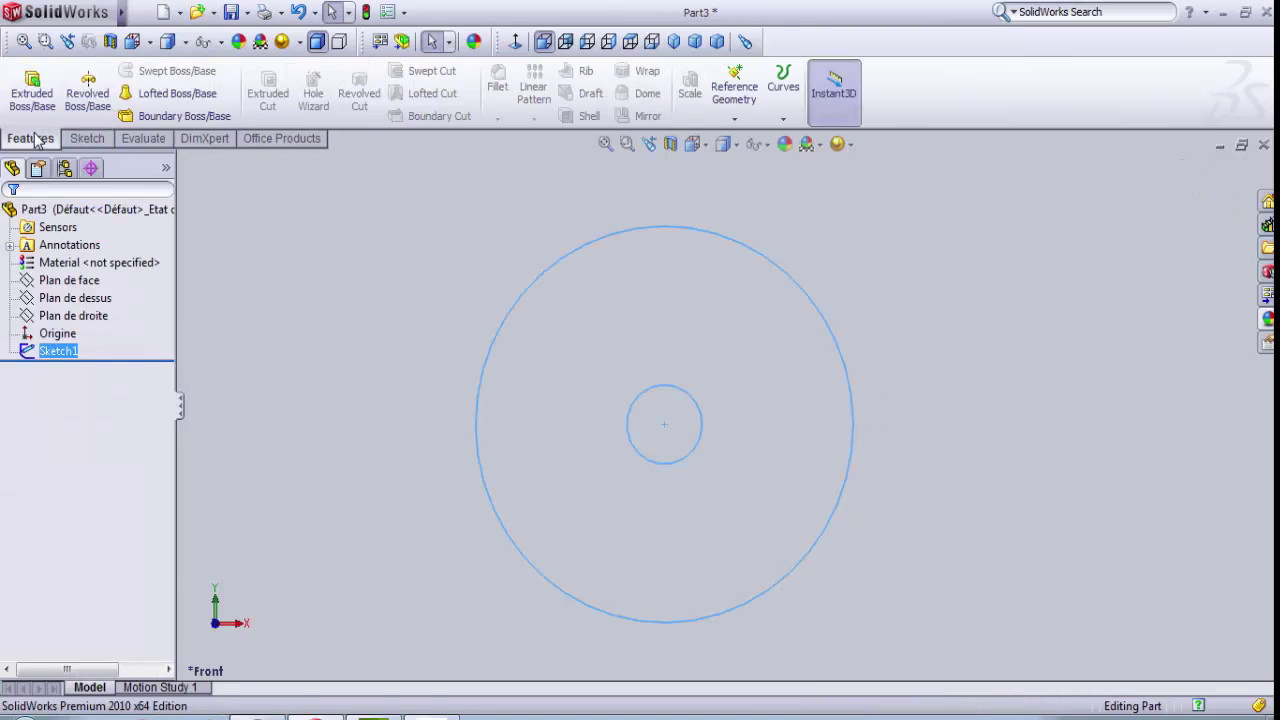
click(33, 112)
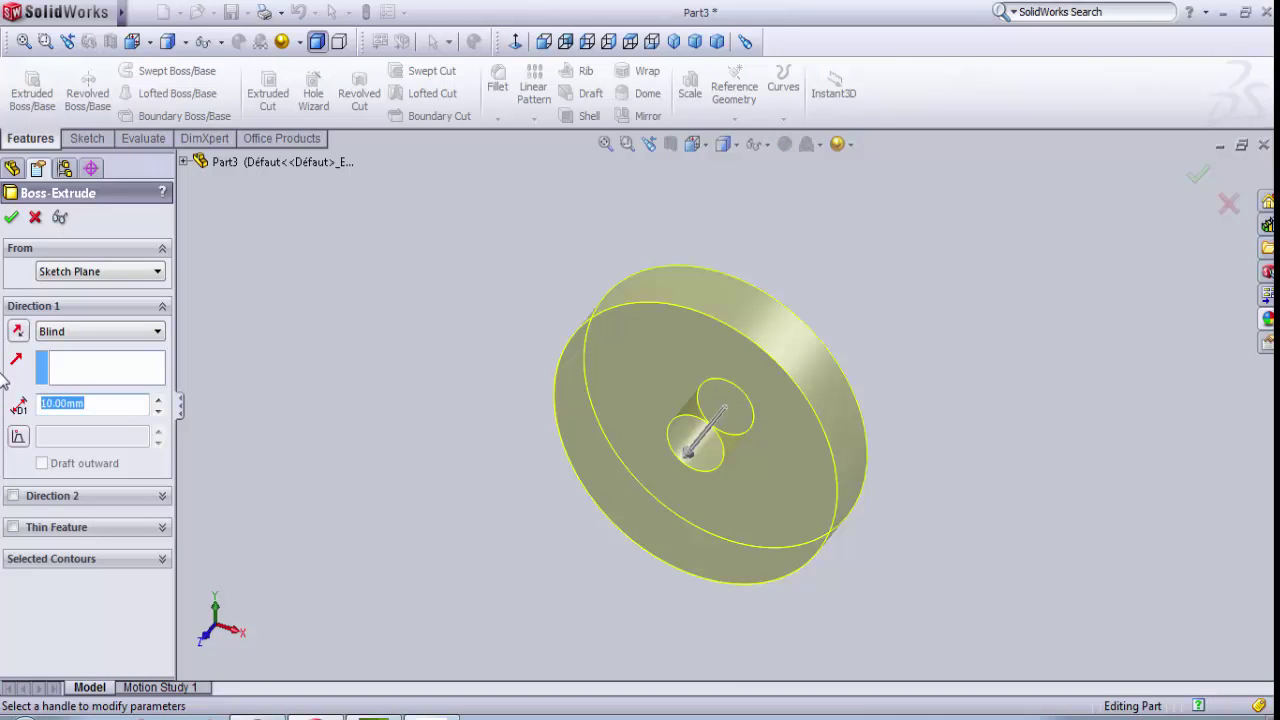
key(Return)
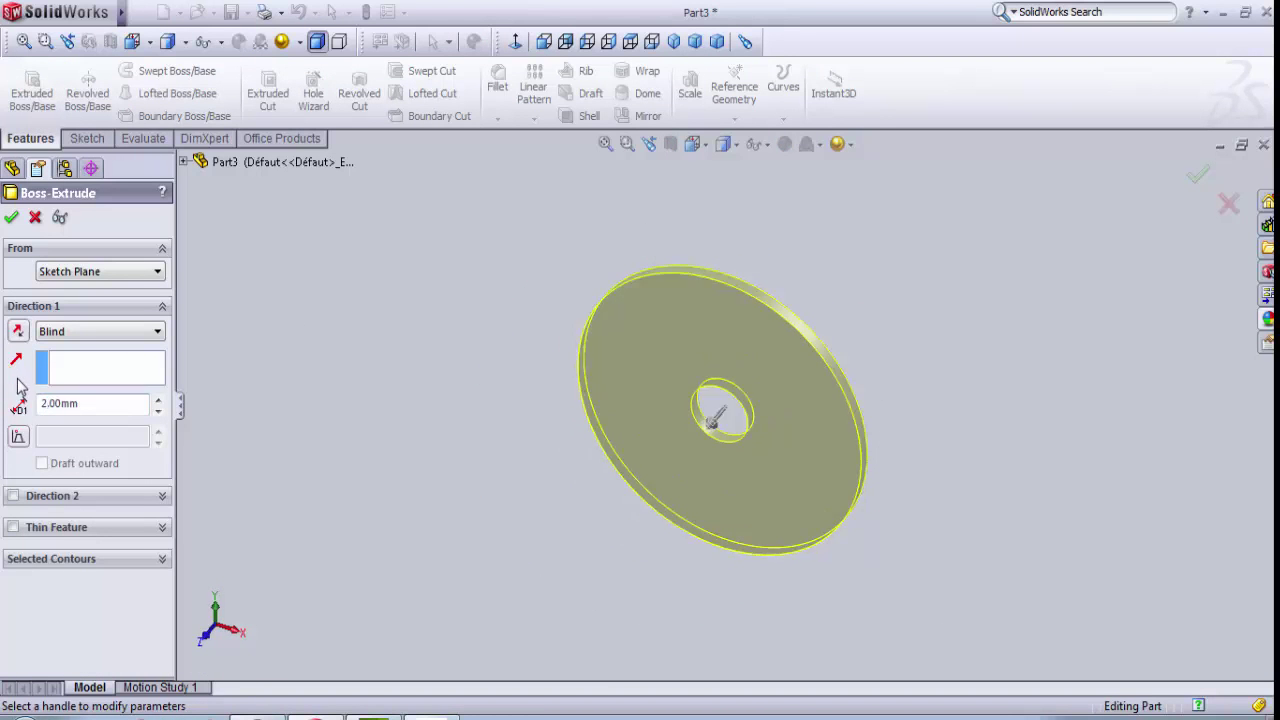
key(Return)
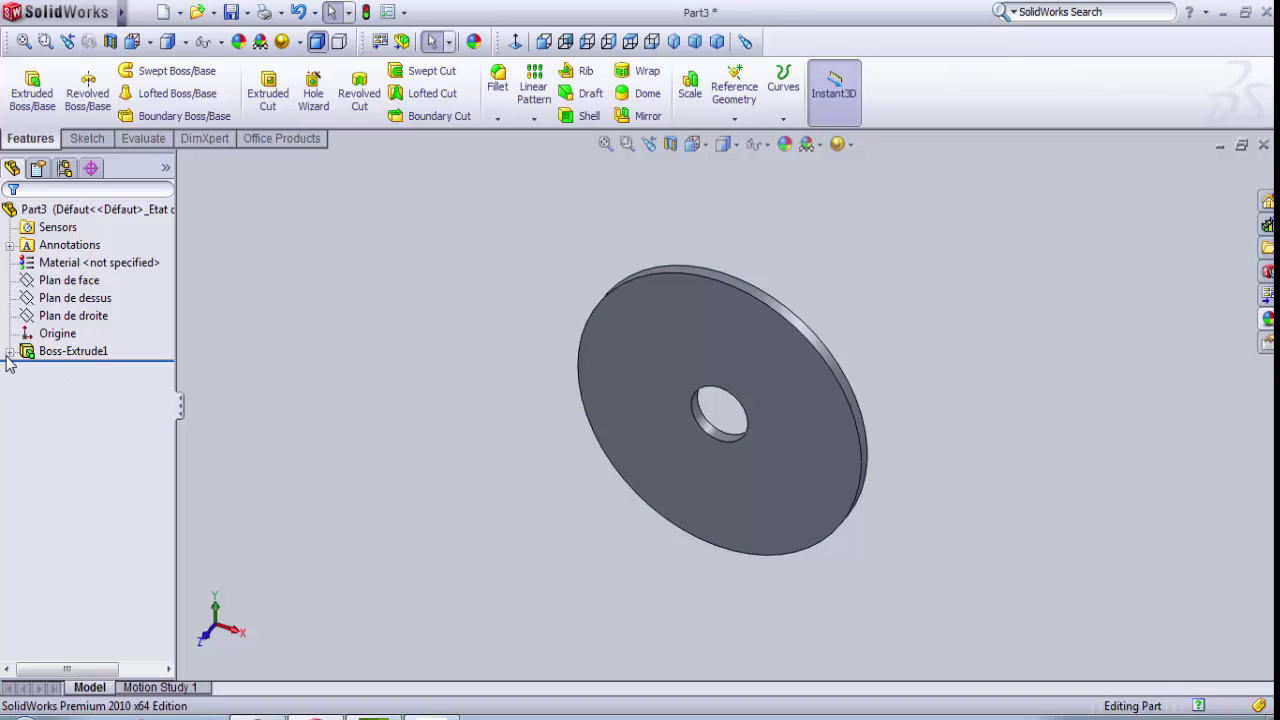
- Start a second boss extrusion from the disc's sketch, using only the inner circle's region as the contour
click(9, 351)
click(75, 368)
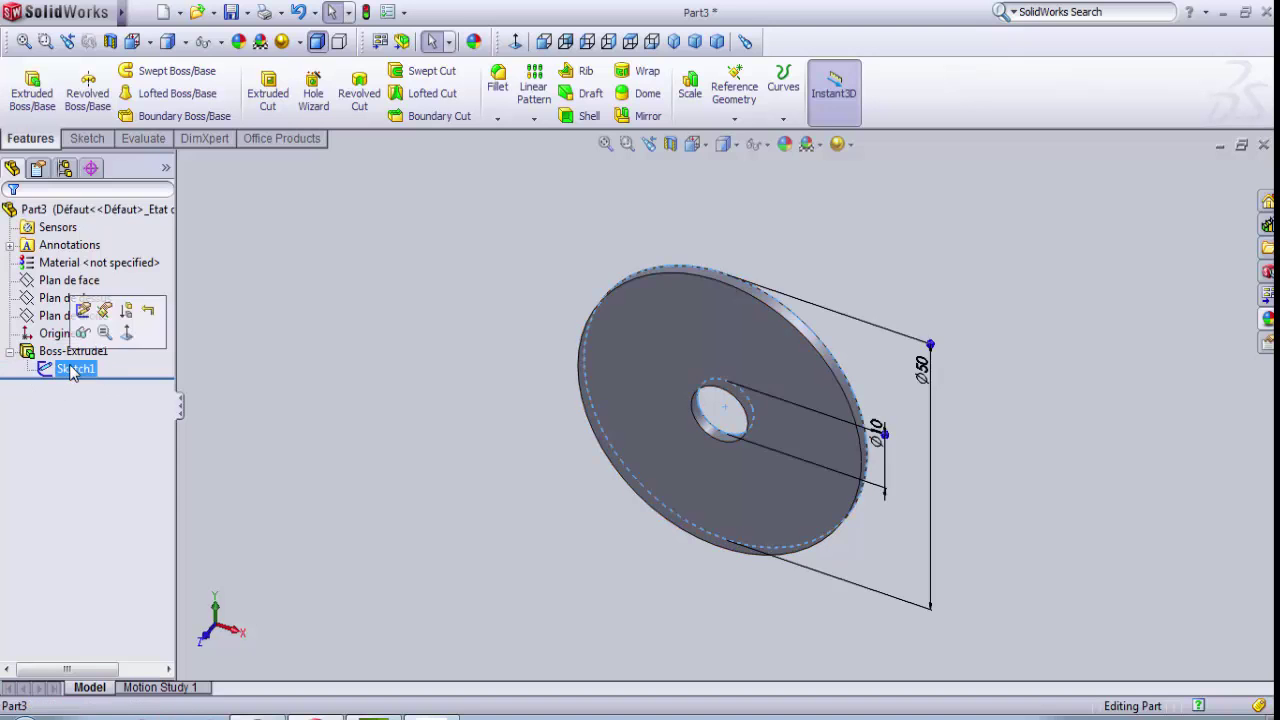
click(32, 90)
middle_drag(771, 420, 766, 374)
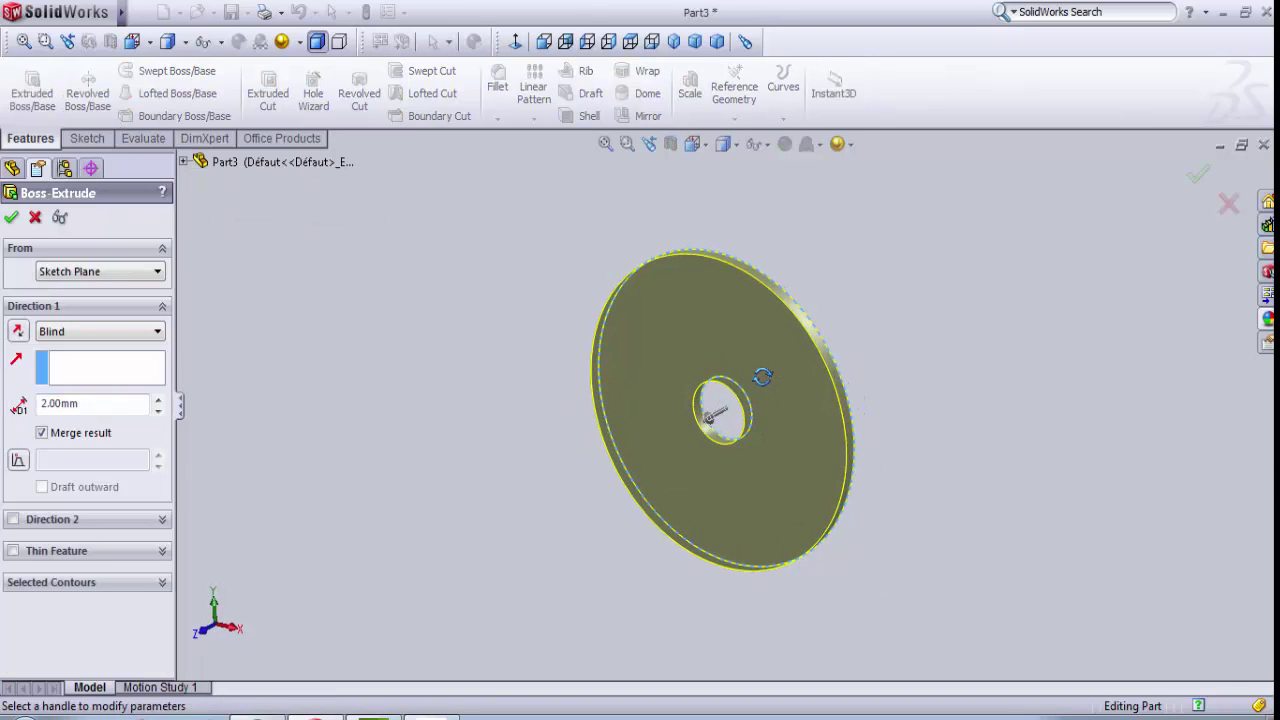
click(162, 583)
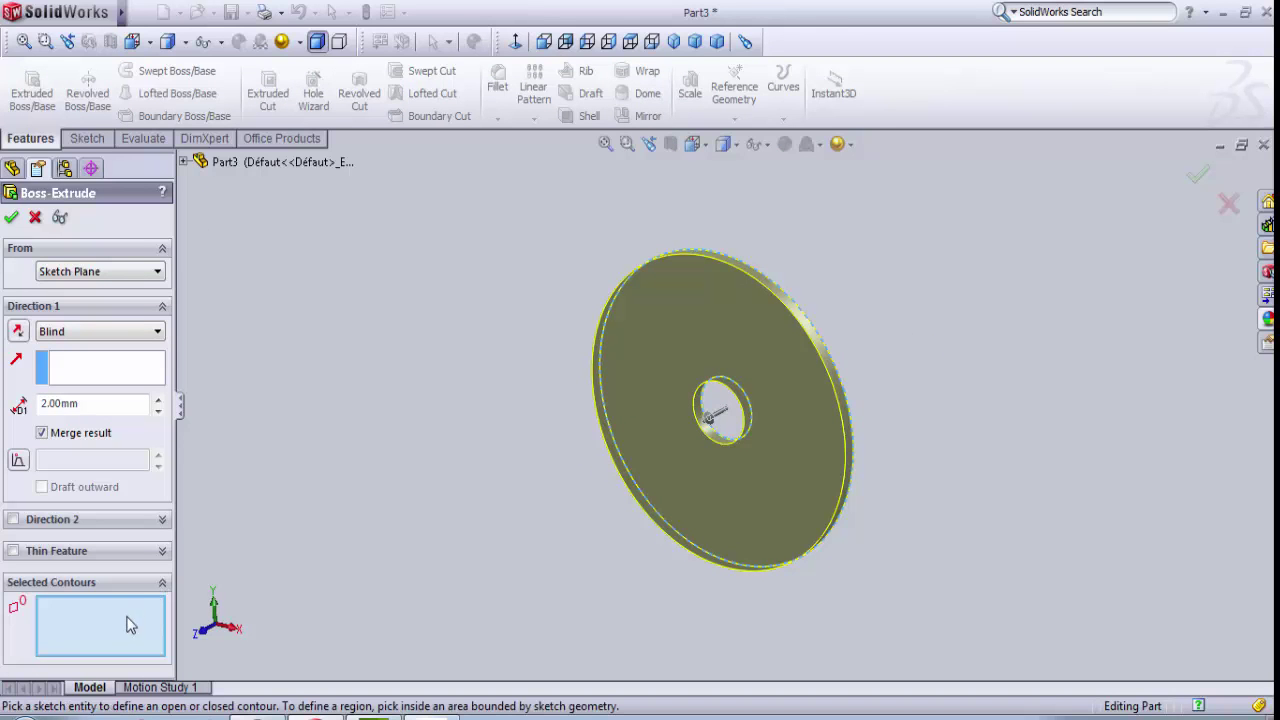
click(747, 442)
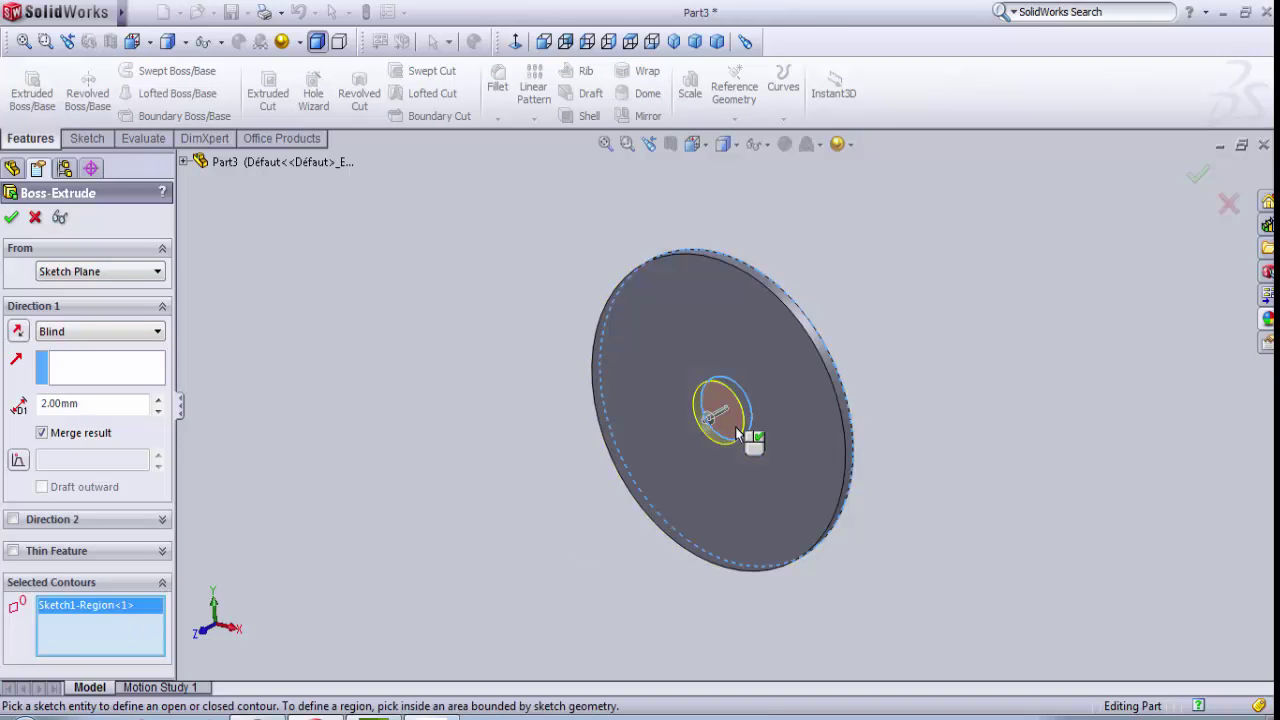
- Try a blind depth of 62 mm for the inner circle's extrusion
middle_drag(747, 442, 719, 467)
scroll(719, 467, down, 4)
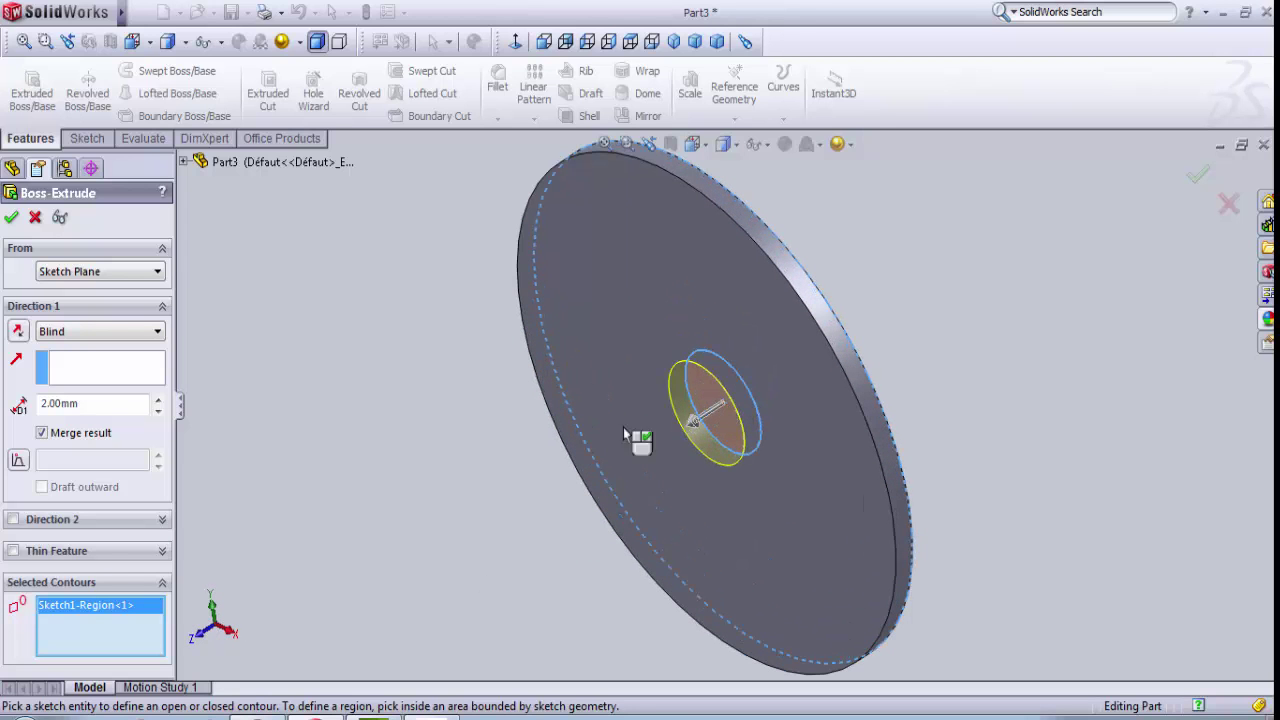
drag(106, 405, 46, 403)
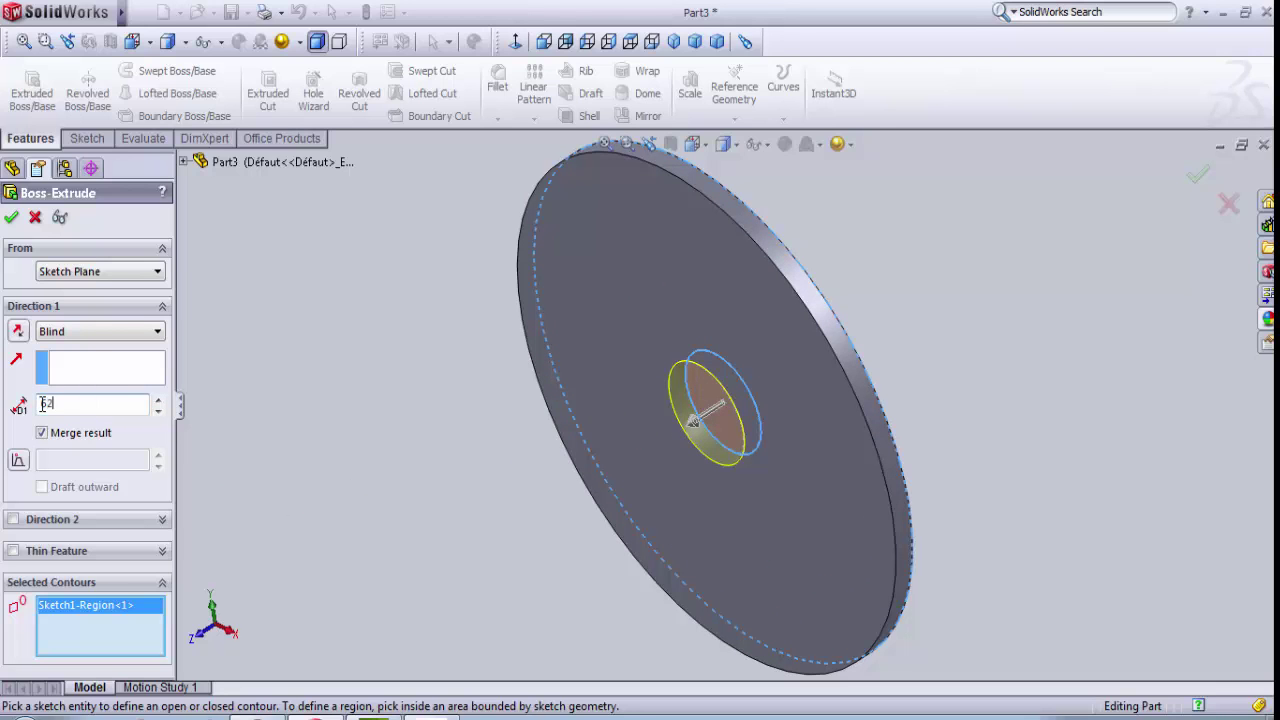
key(Return)
middle_drag(244, 392, 509, 428)
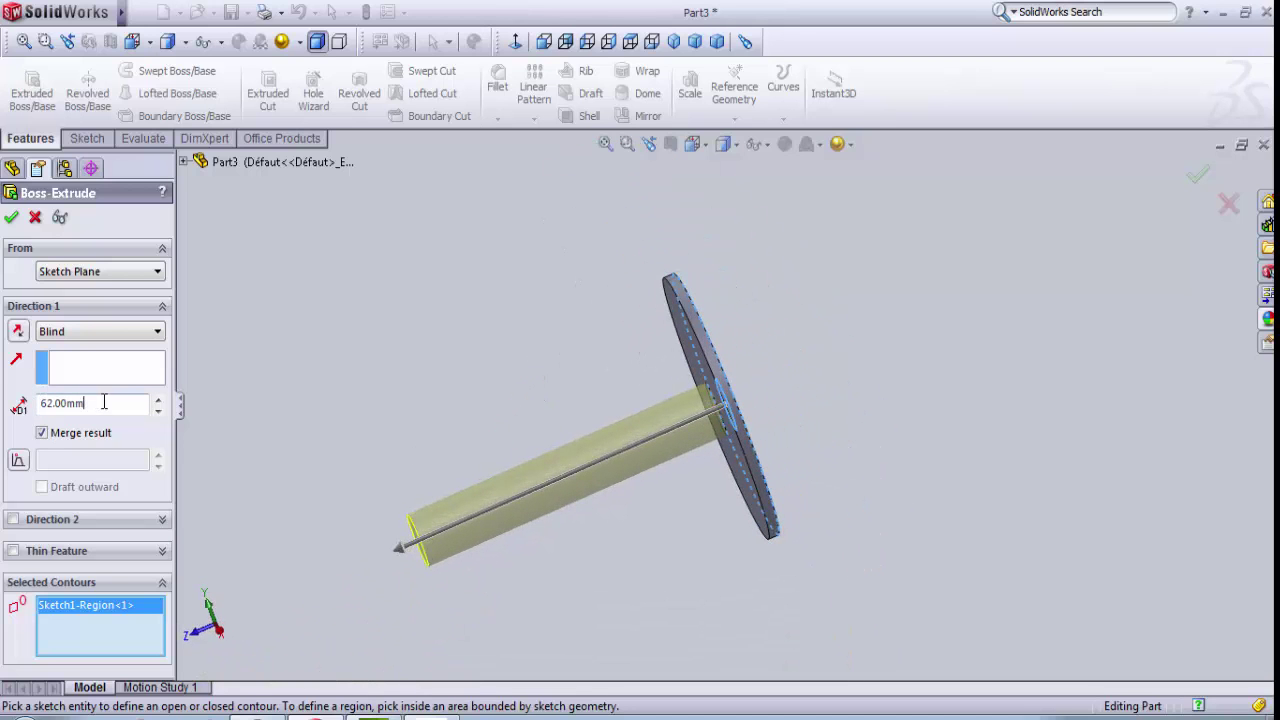
- Set the shaft extrusion's blind depth to 52 mm
double_click(71, 404)
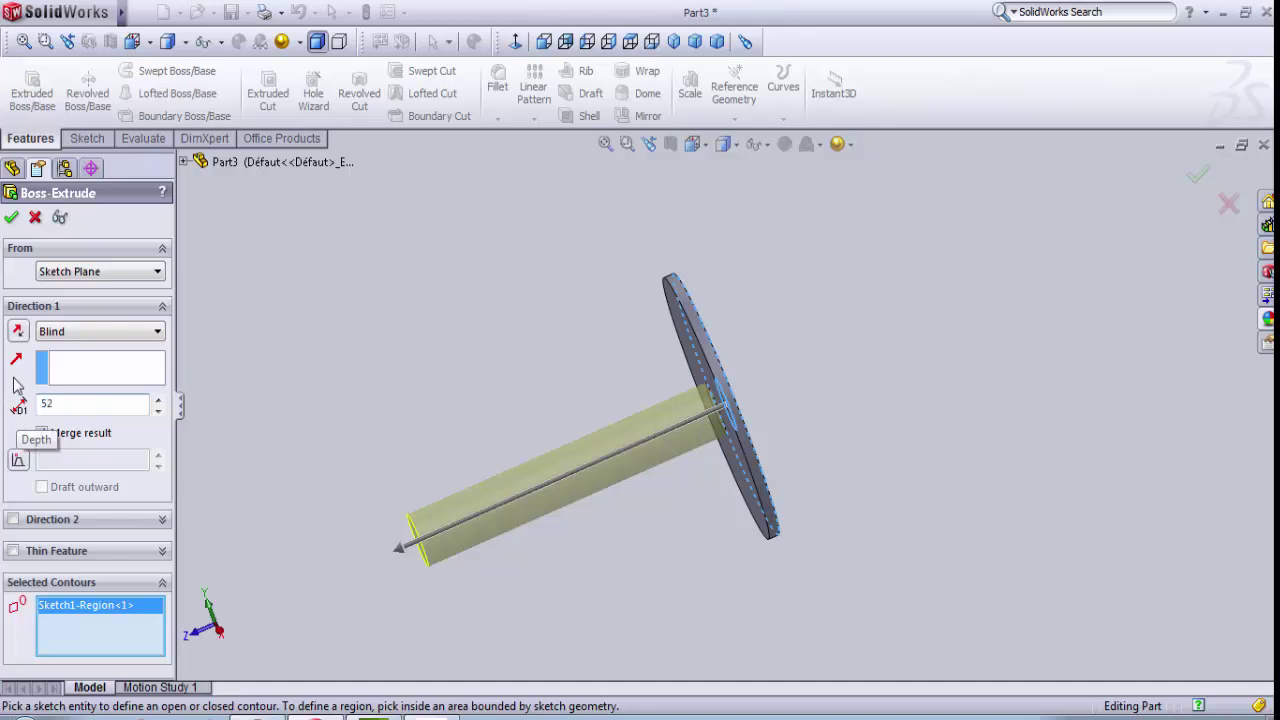
text(52)
key(Return)
- Make the shaft extrusion start at an offset from the sketch plane and complete it merged with the disc
middle_drag(500, 446, 523, 397)
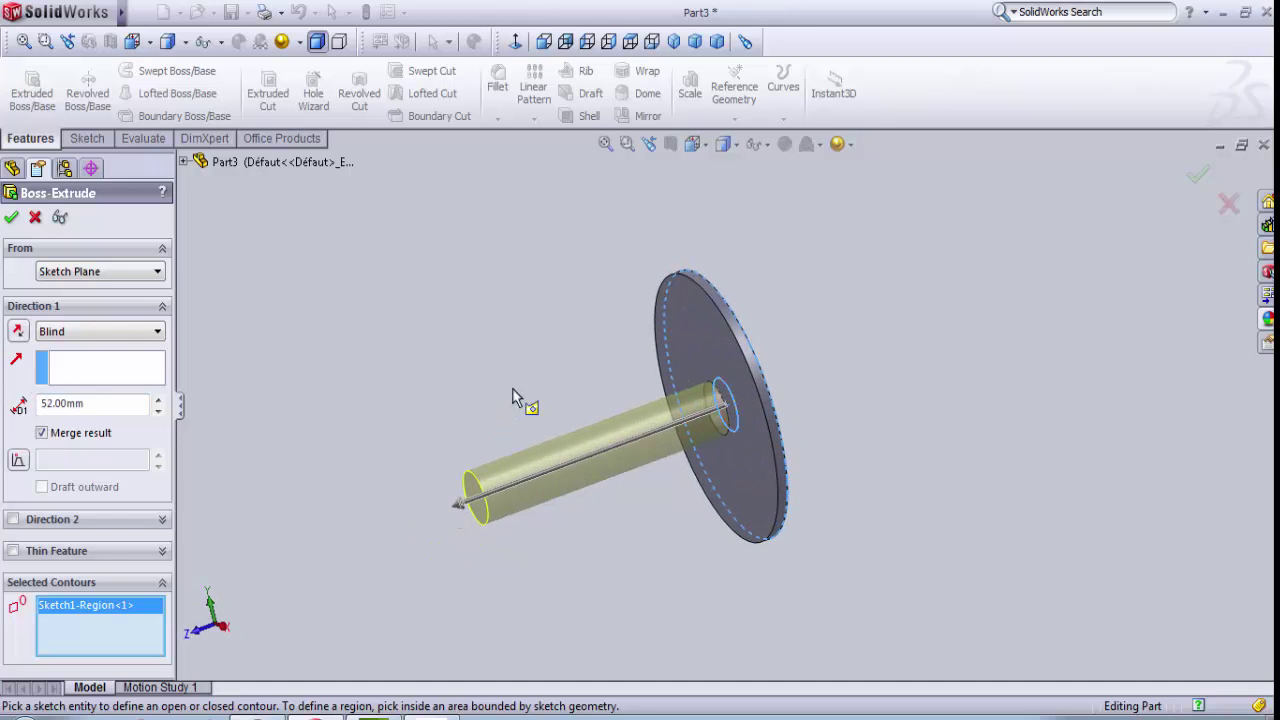
click(134, 271)
click(104, 328)
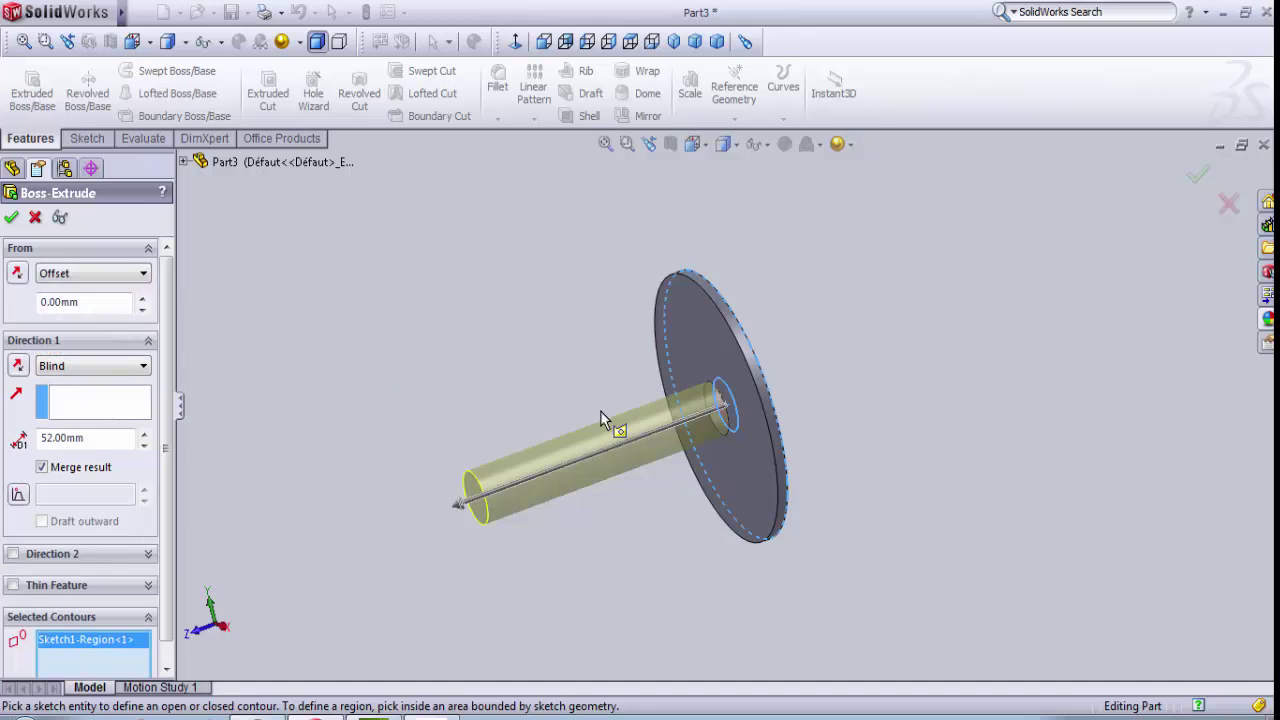
middle_drag(602, 410, 801, 380)
scroll(792, 381, down, 2)
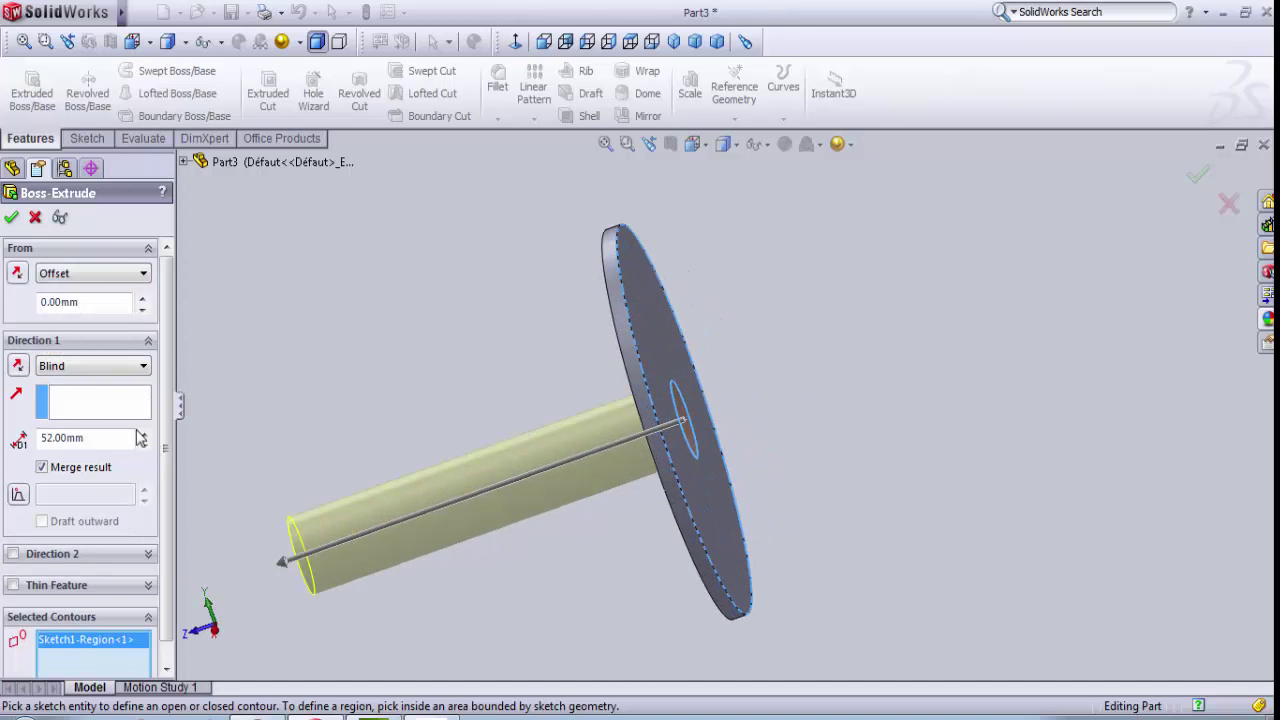
click(46, 304)
click(12, 219)
- Start a sketch on the disc's flat back face, opposite the shaft, and view it straight on
middle_drag(434, 351, 480, 309)
scroll(479, 309, up, 2)
middle_drag(681, 613, 600, 606)
scroll(850, 254, down, 2)
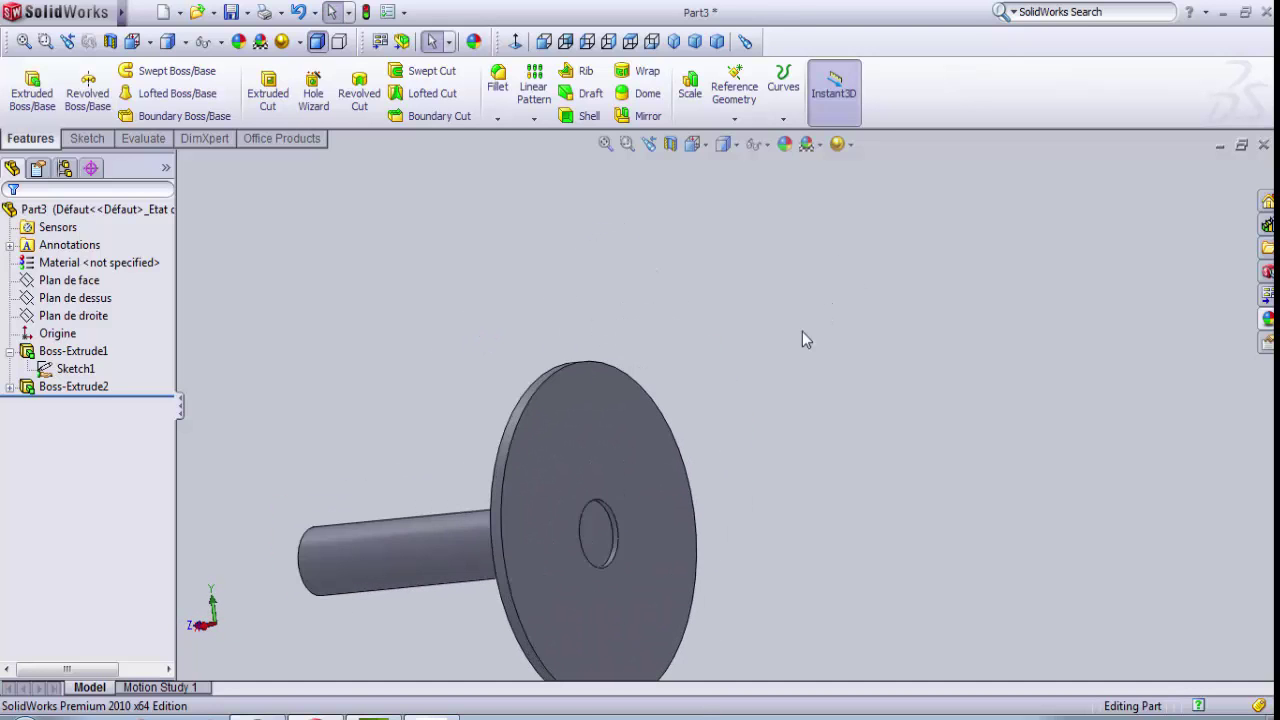
click(627, 460)
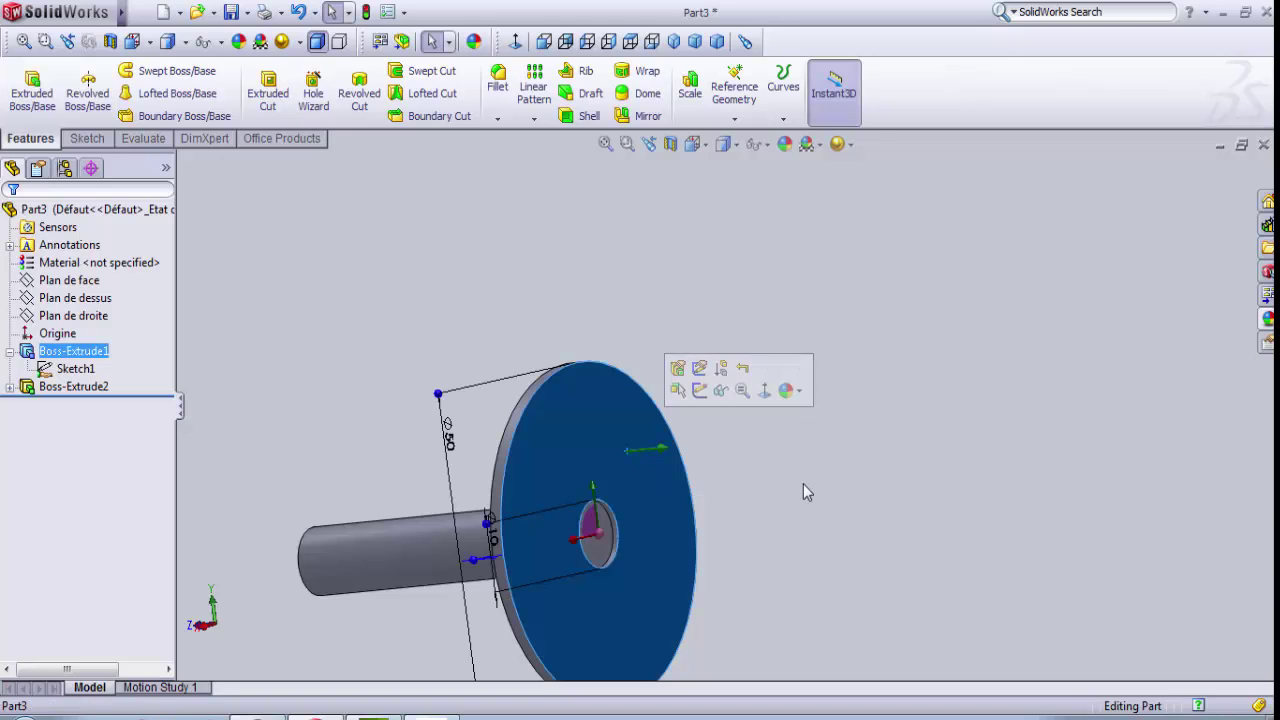
click(808, 492)
click(608, 437)
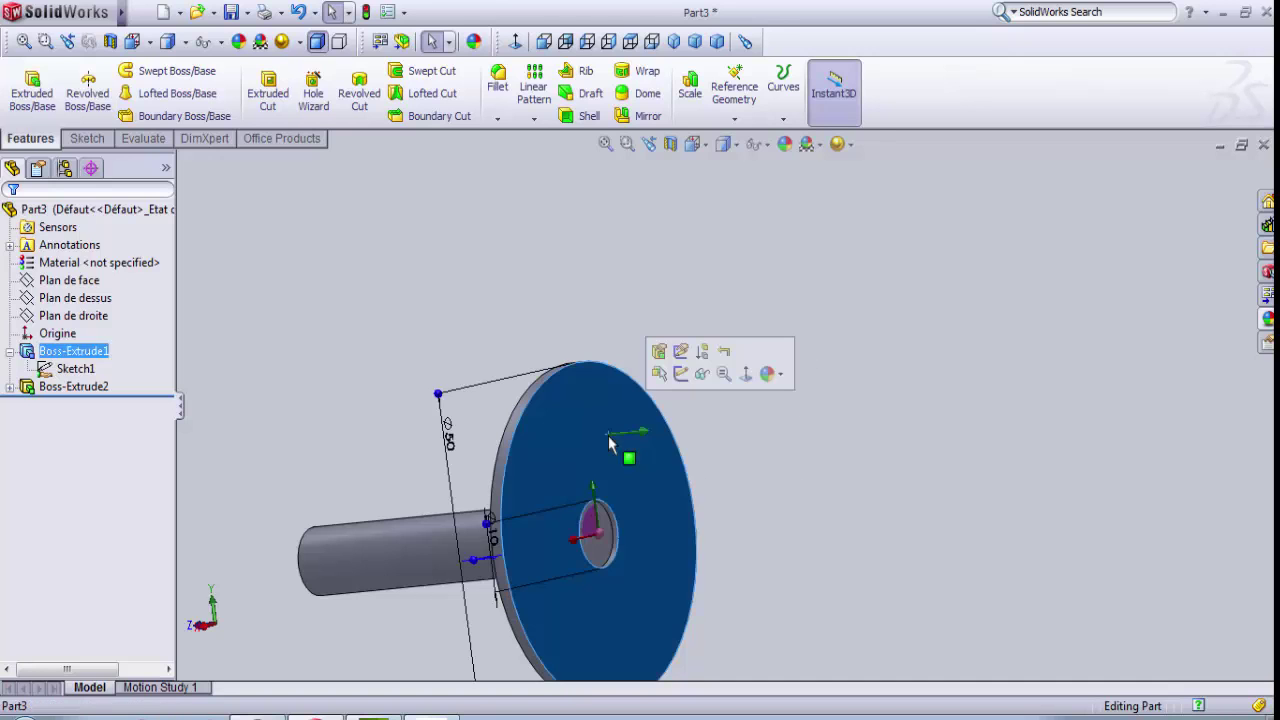
click(694, 373)
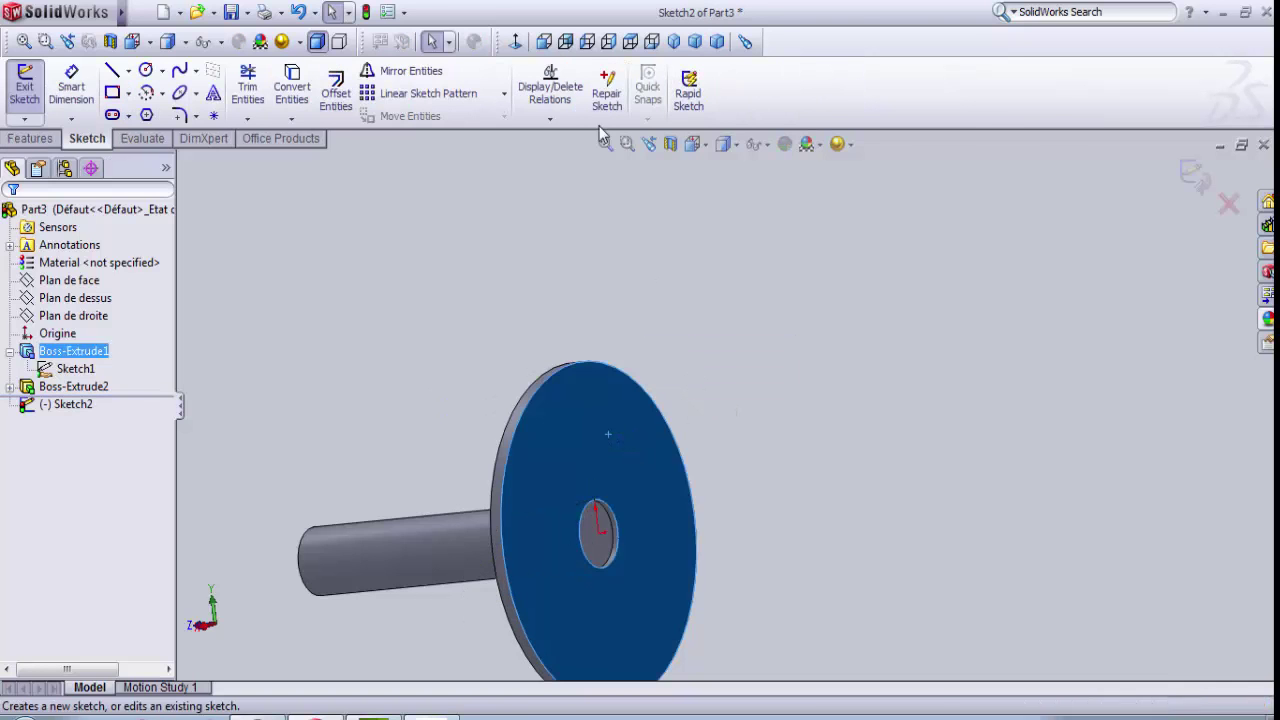
click(517, 44)
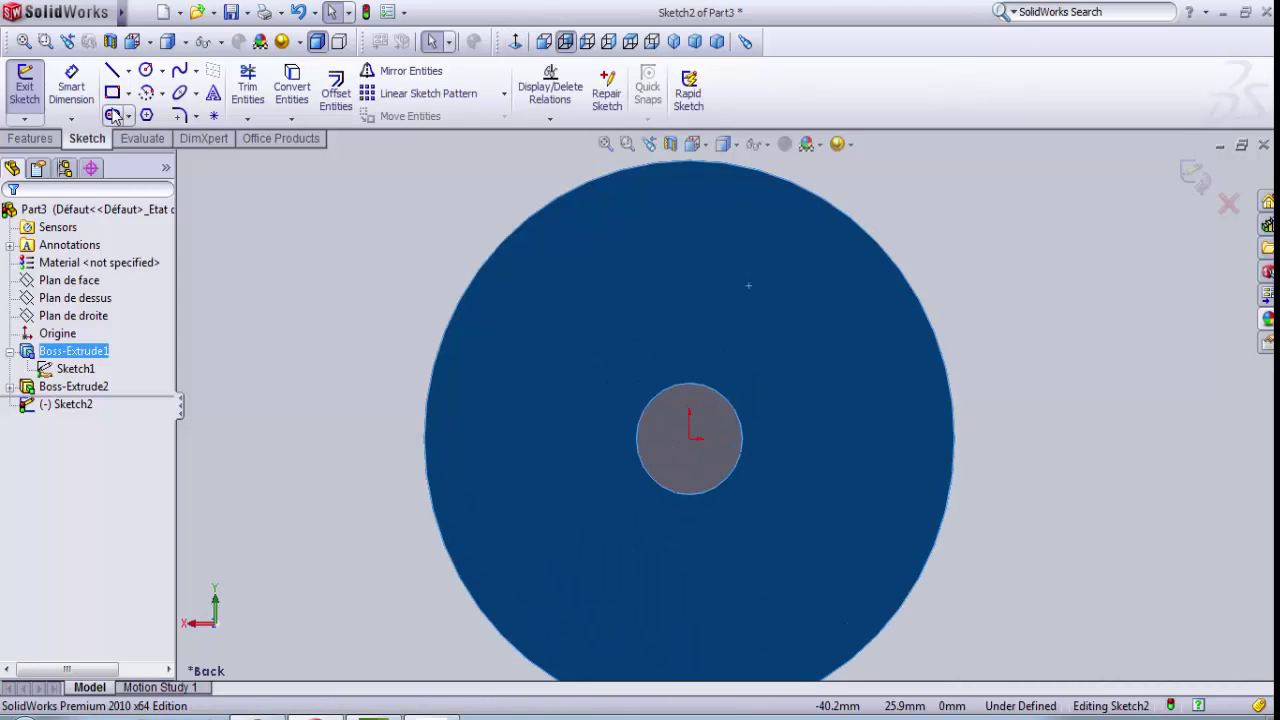
- Sketch two concentric circles centred on the origin, about 12.4 mm and 44.5 mm in diameter
click(145, 72)
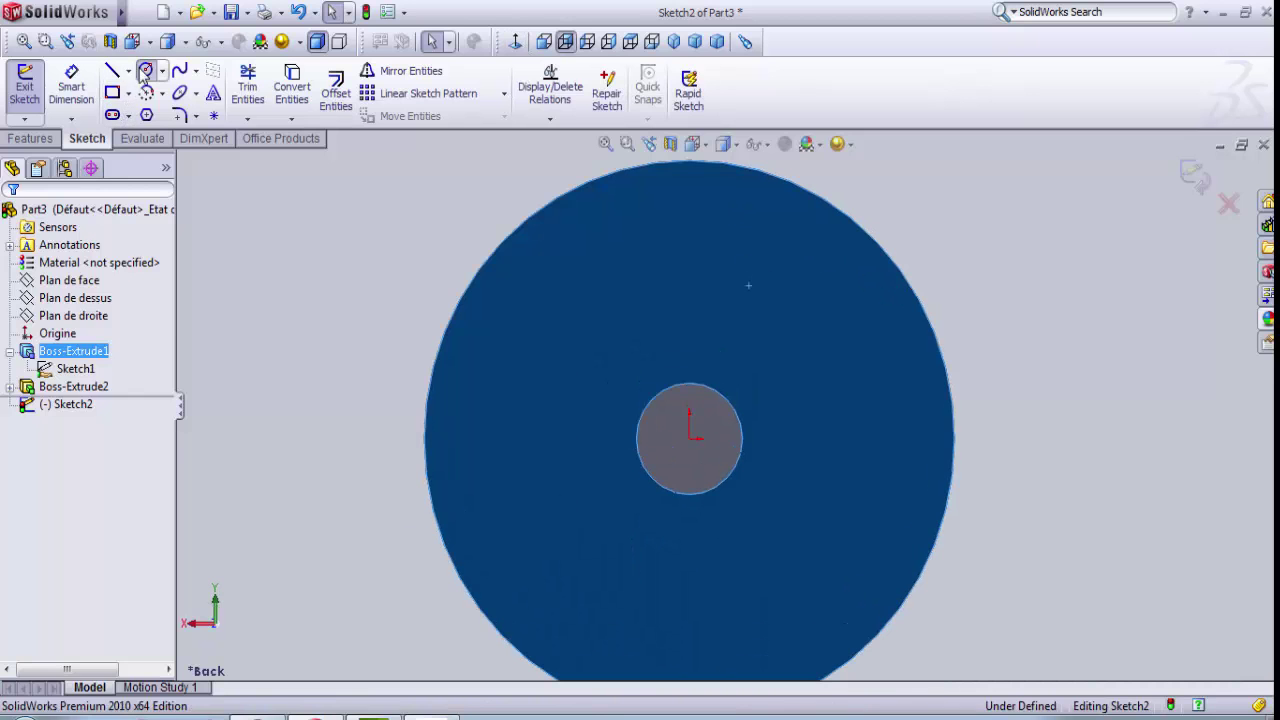
click(690, 441)
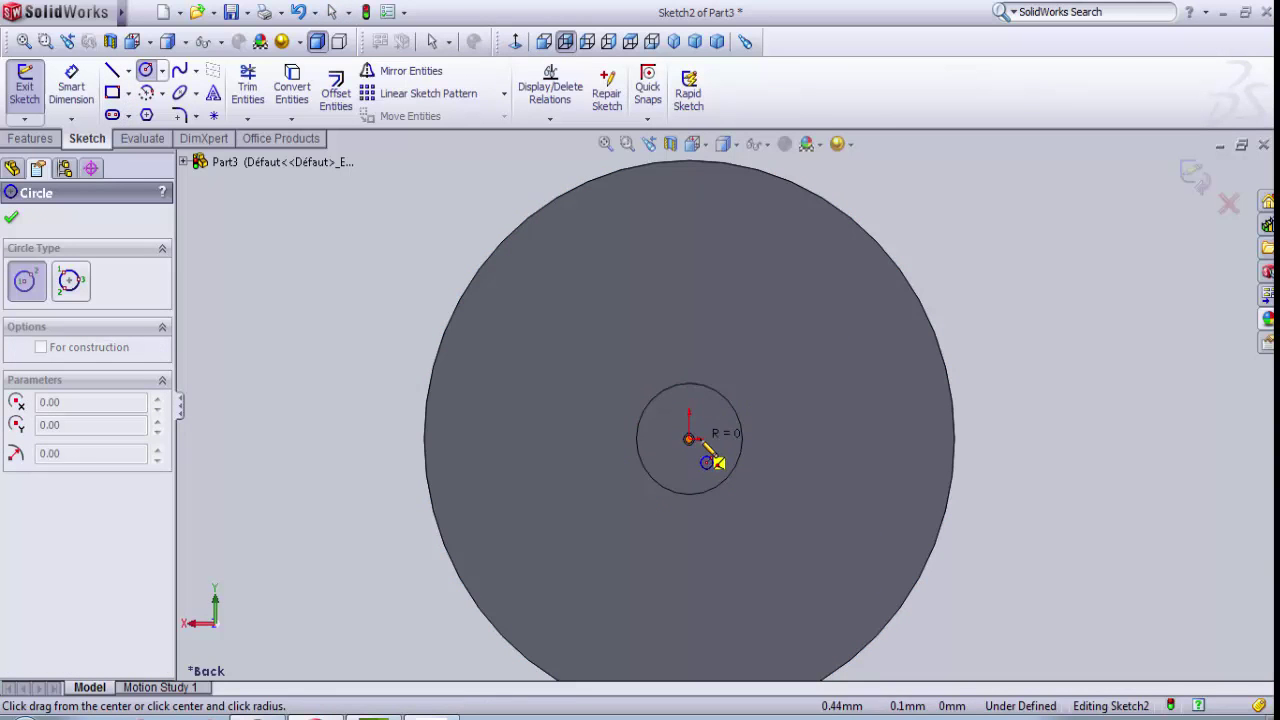
click(761, 473)
click(690, 439)
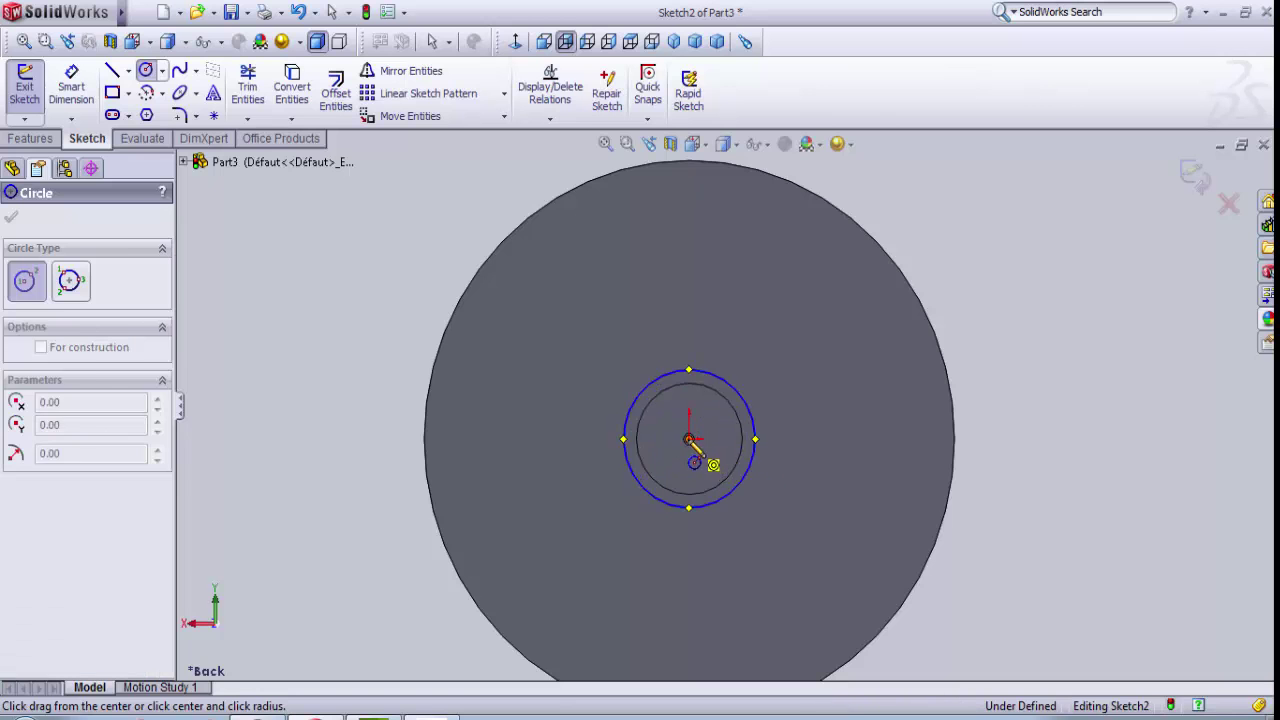
click(925, 437)
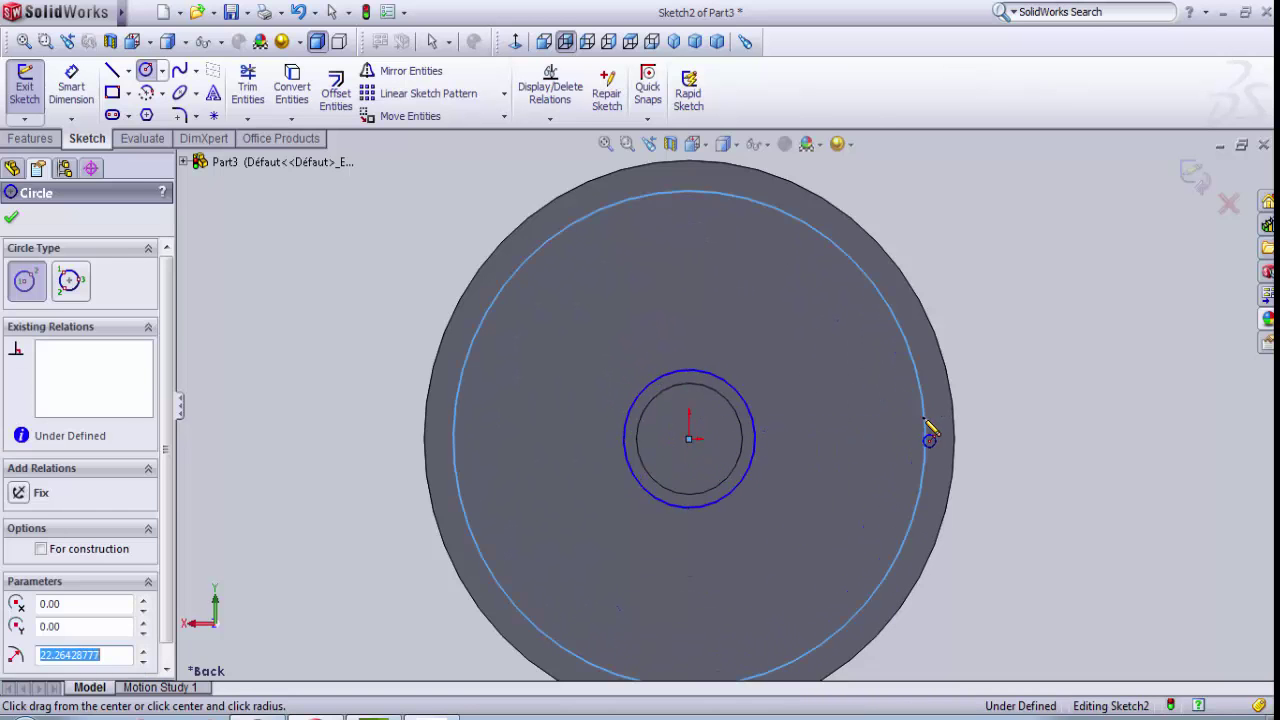
- Dimension the outer sketch circle's diameter to 44 mm
click(71, 85)
click(831, 240)
click(1010, 307)
text(44)
key(Return)
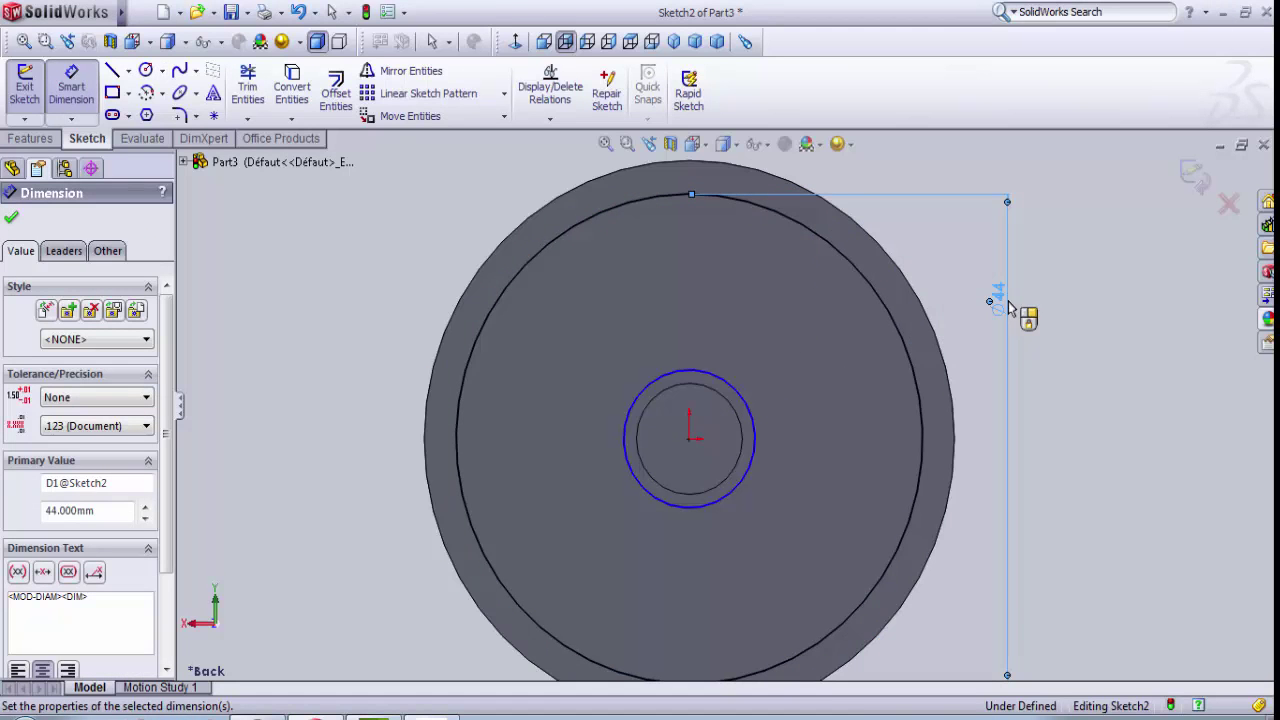
- Dimension the inner sketch circle's diameter to 12 mm
click(699, 377)
click(824, 382)
text(1)
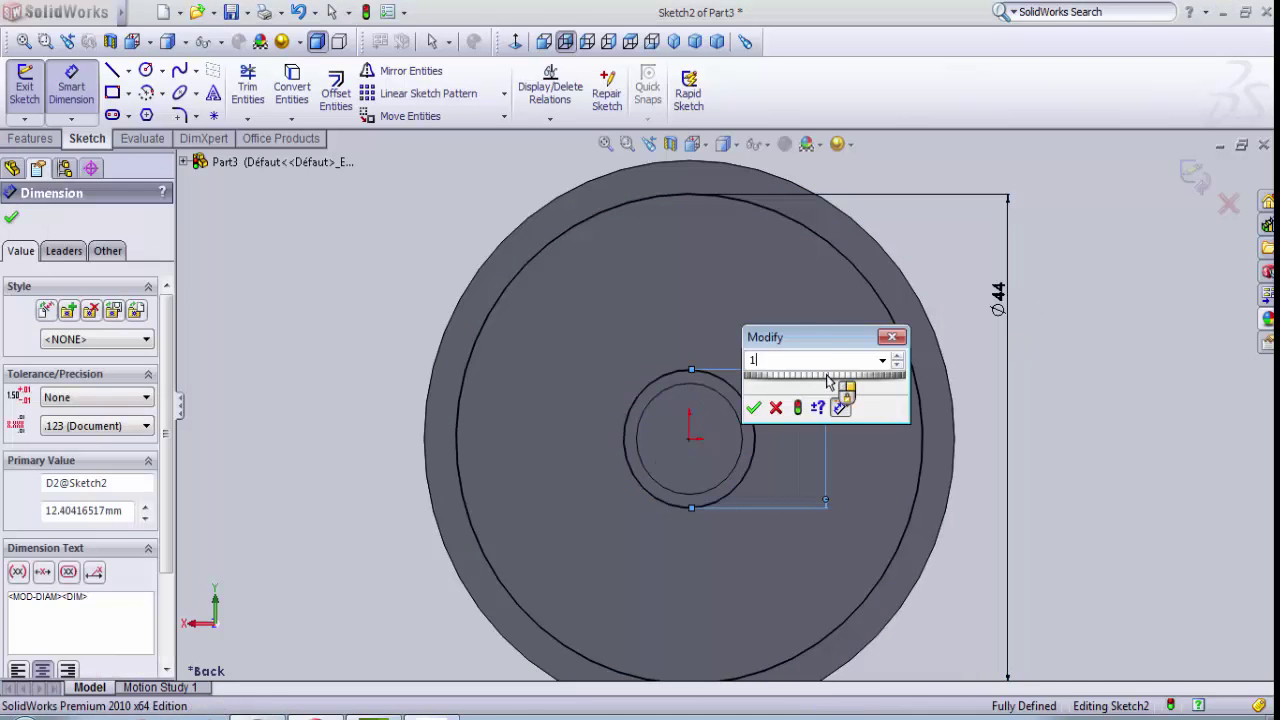
text(2)
key(Return)
scroll(846, 387, down, 2)
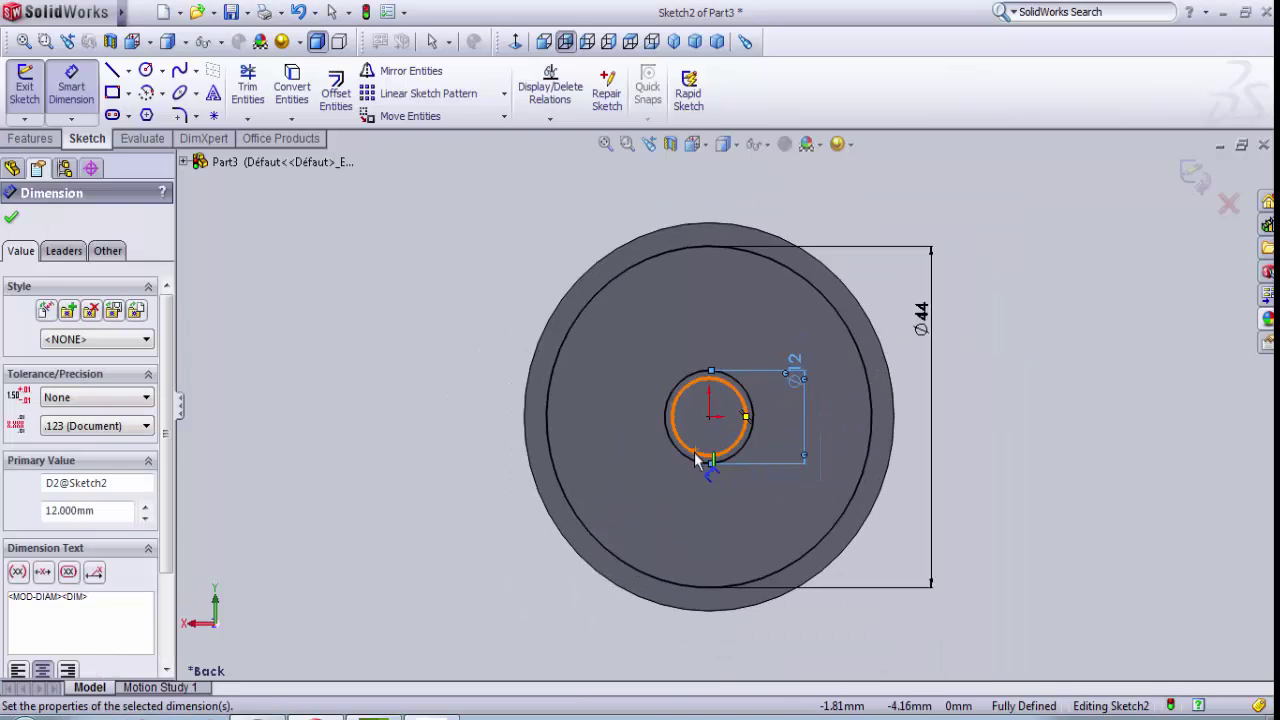
scroll(701, 438, down, 1)
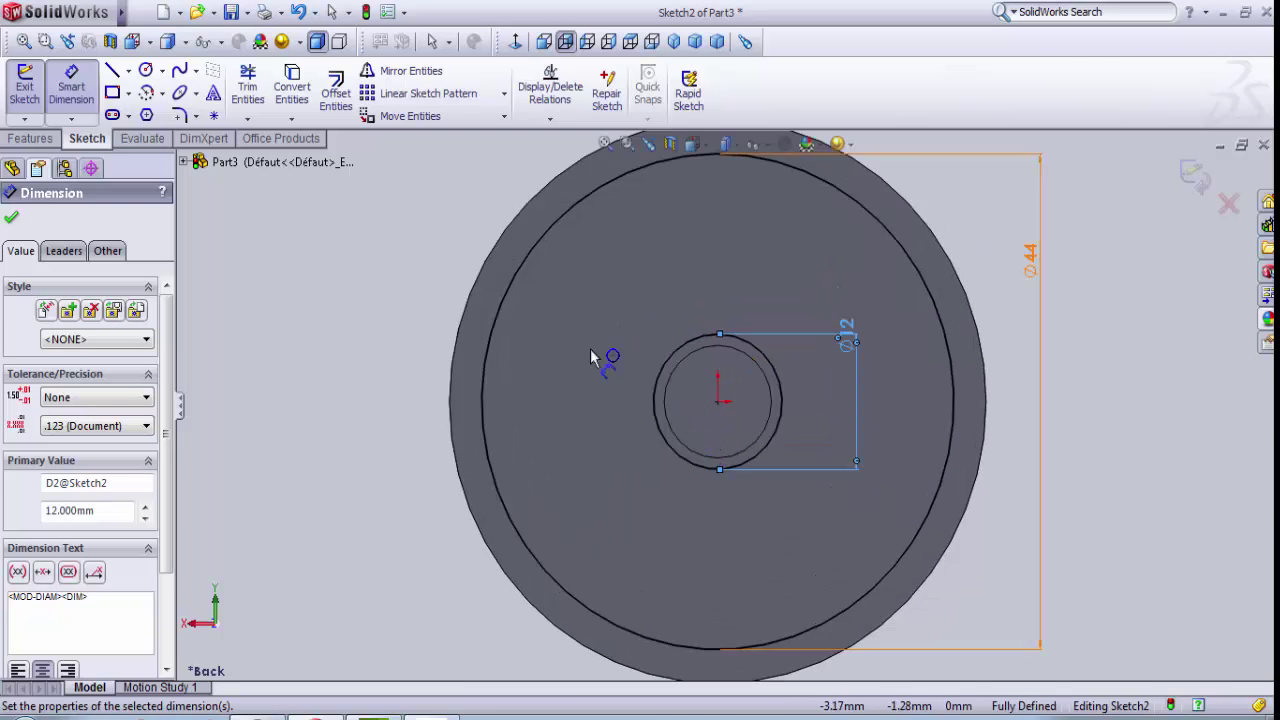
- Draw a vertical centerline from the origin up to the disc's outer edge
click(129, 75)
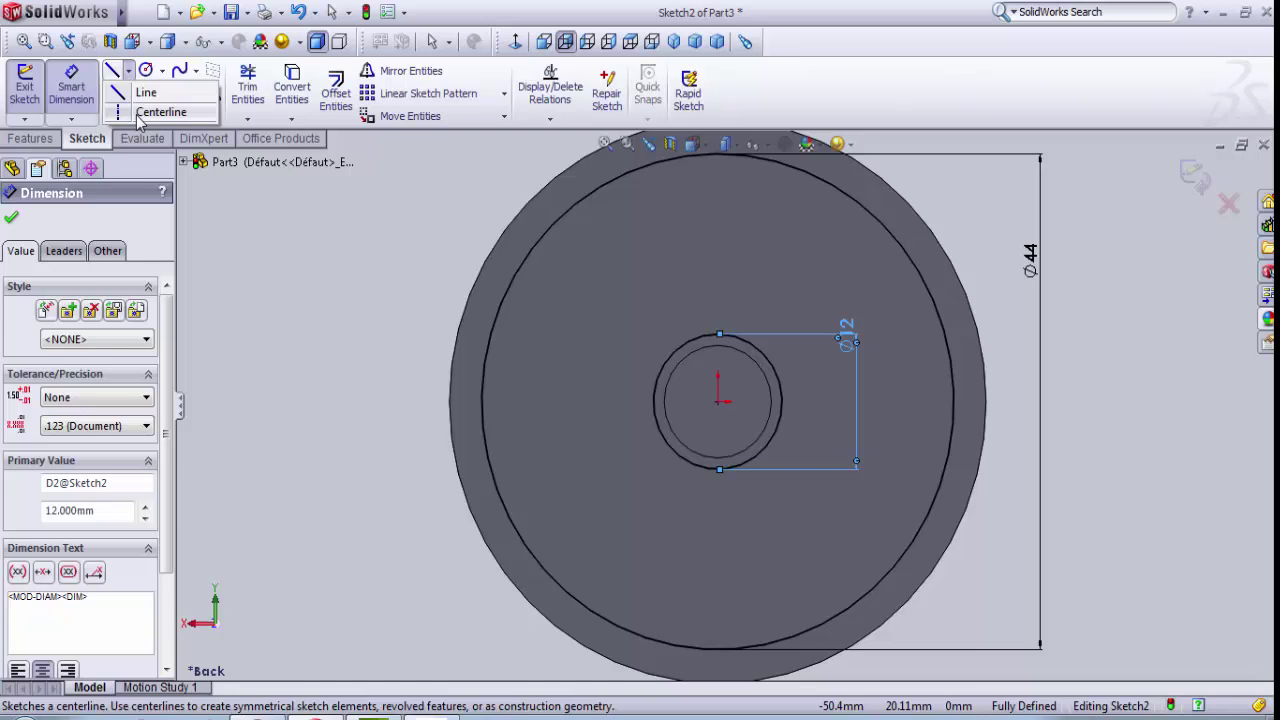
click(139, 121)
click(718, 401)
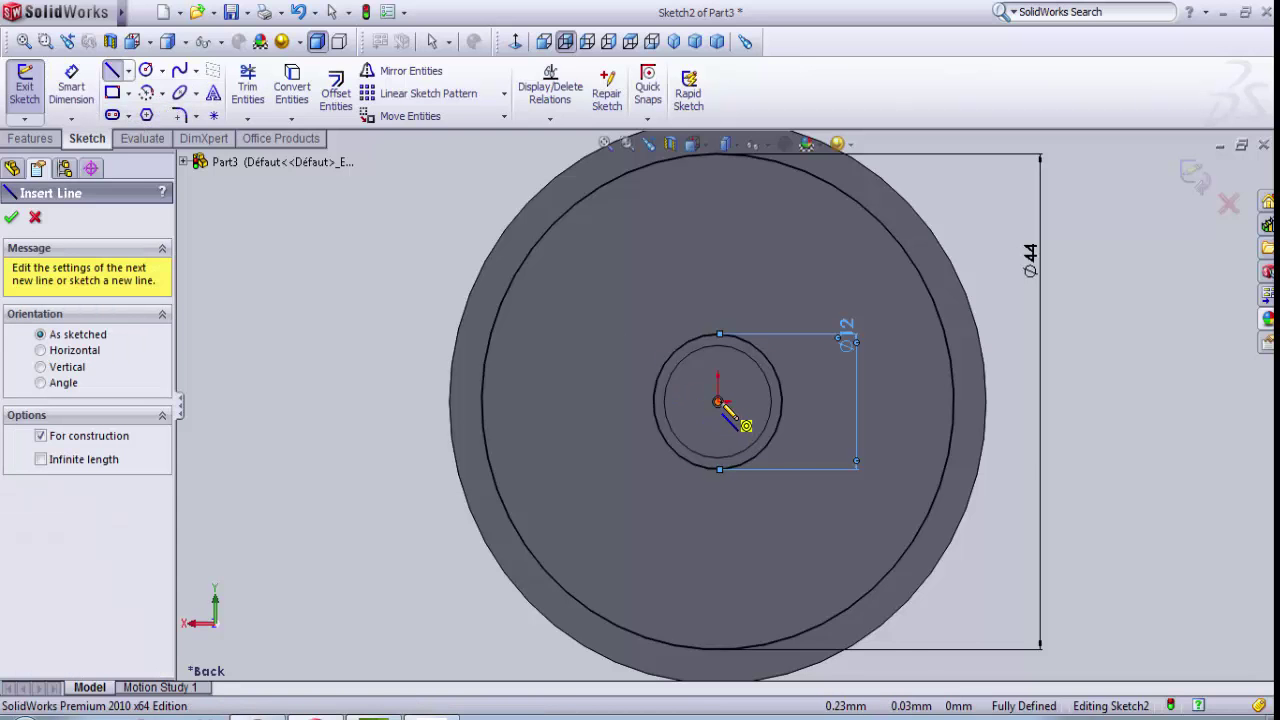
scroll(737, 423, up, 3)
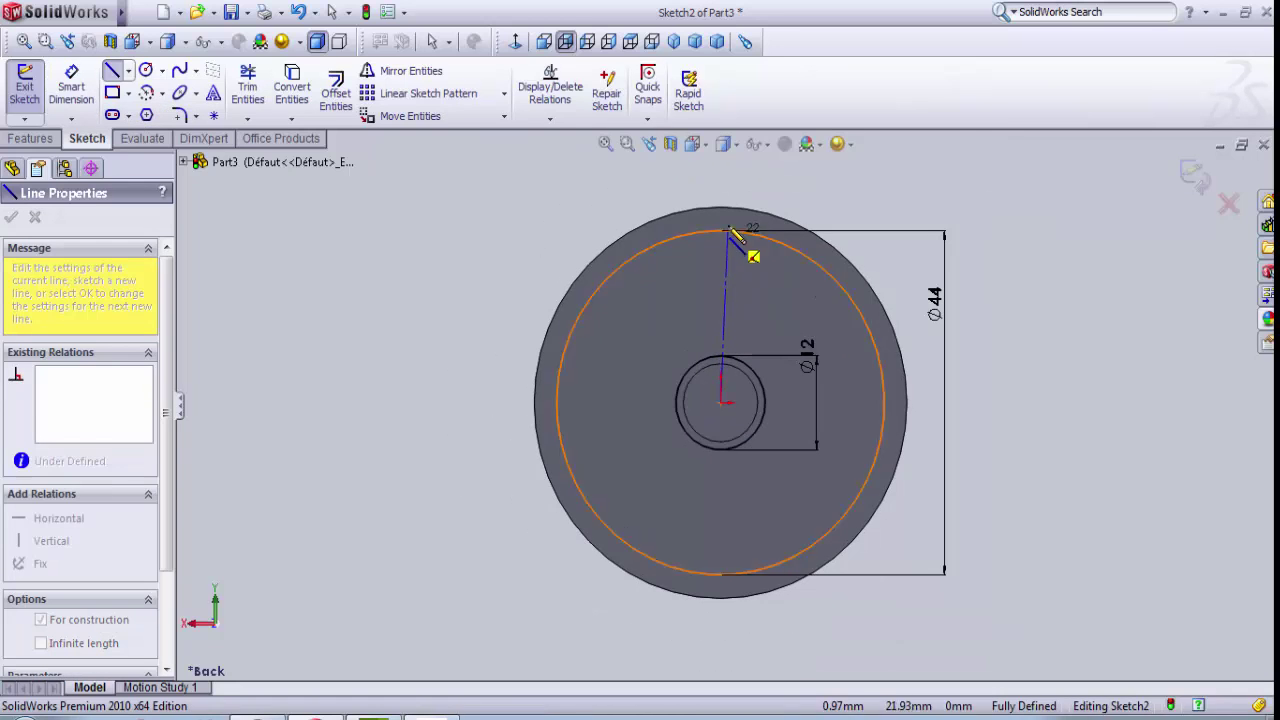
click(721, 208)
scroll(731, 219, down, 2)
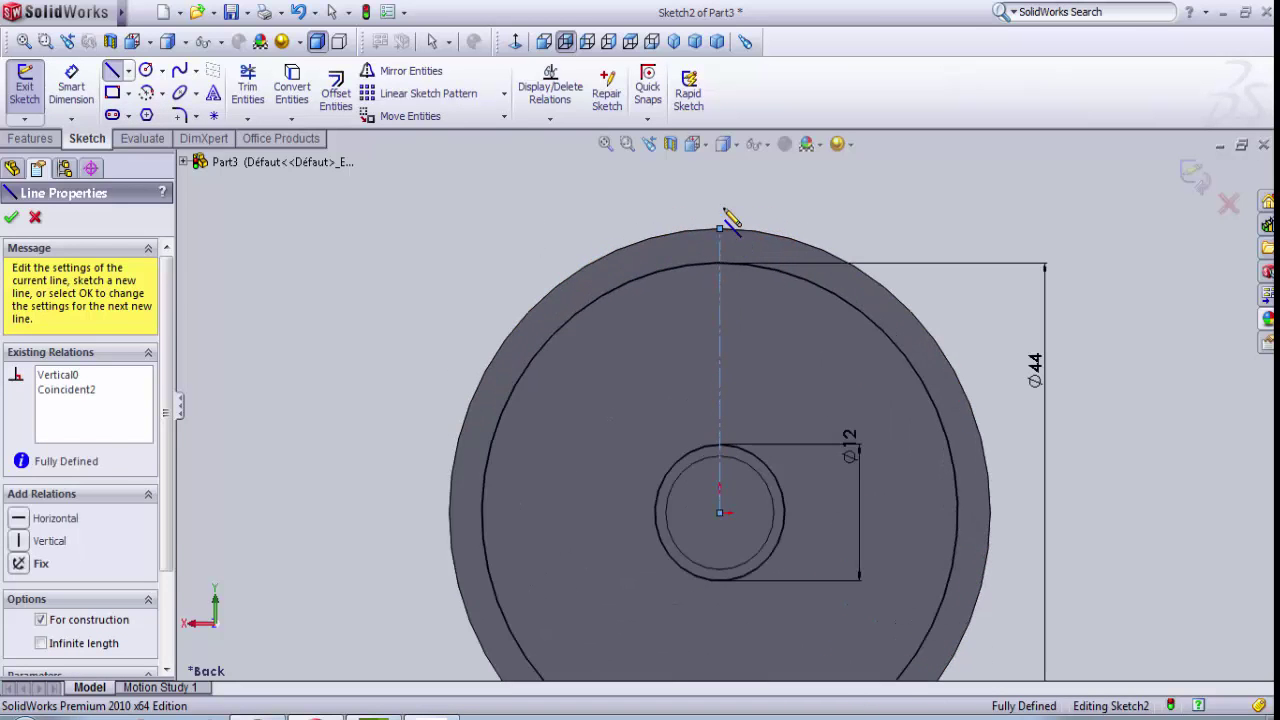
key(Escape)
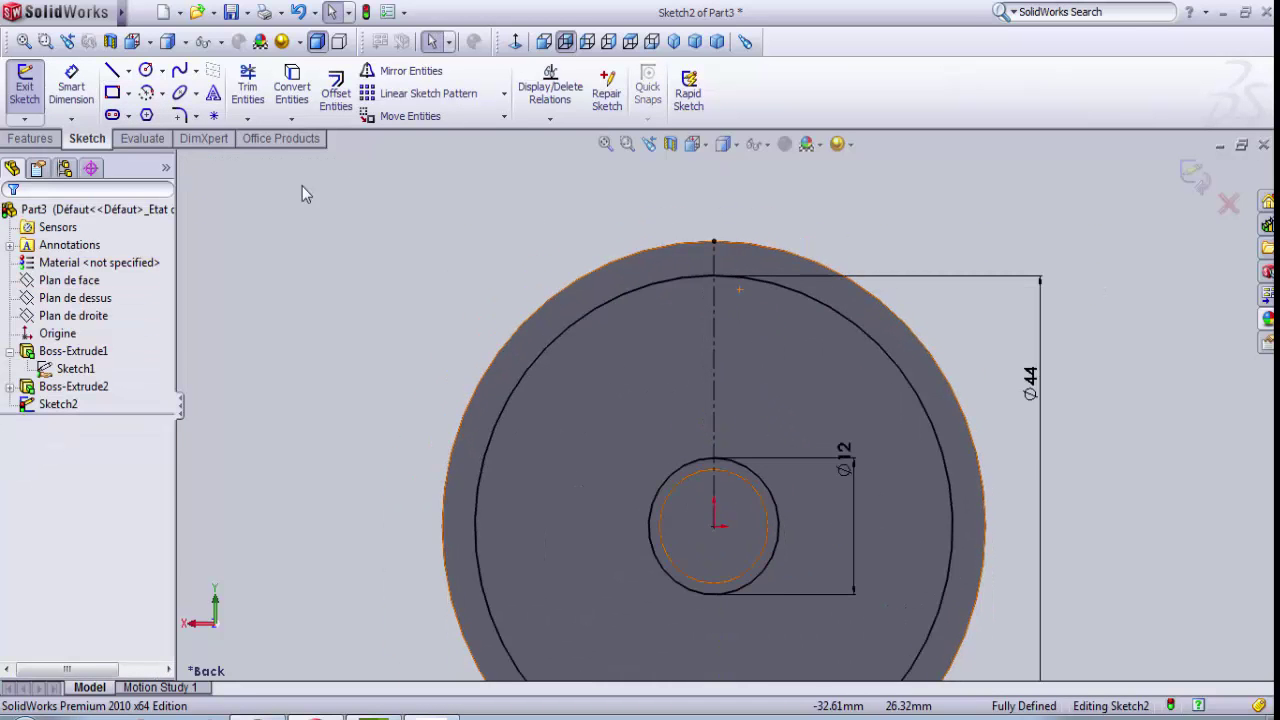
- Draw a slanted line about 27.7 mm long from the origin past the disc's upper edge, right of the centerline
click(112, 70)
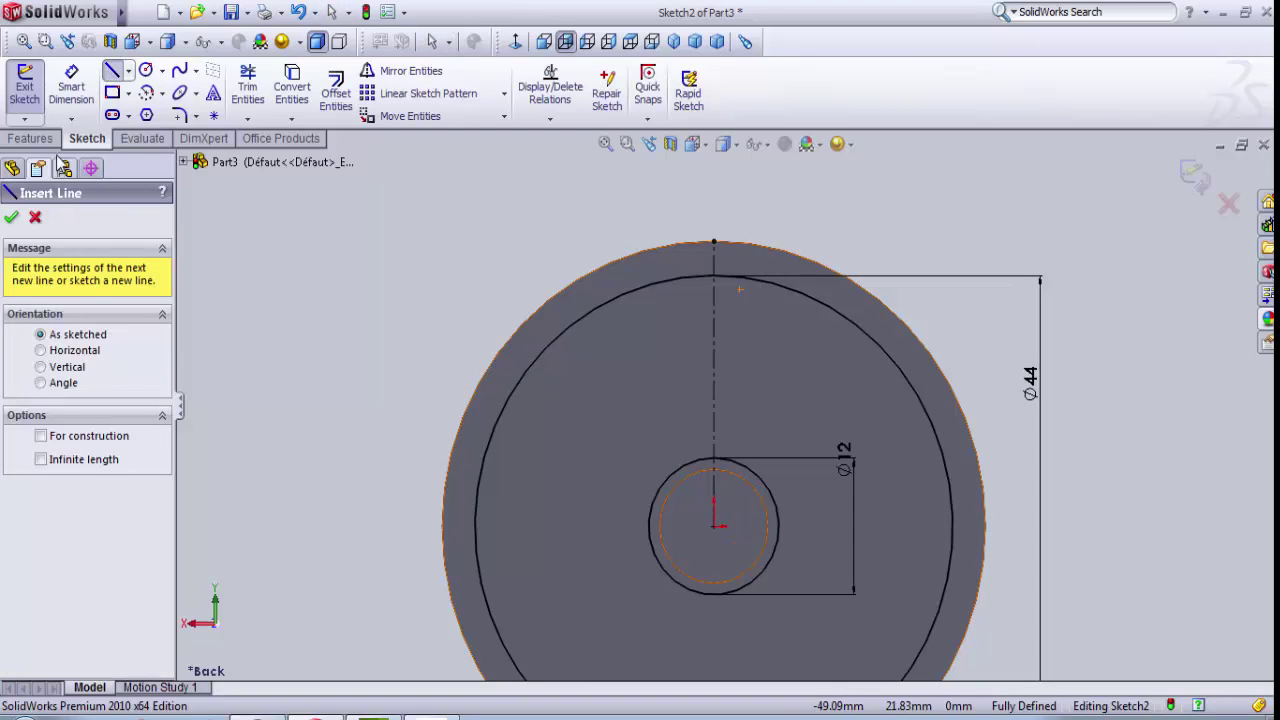
click(716, 524)
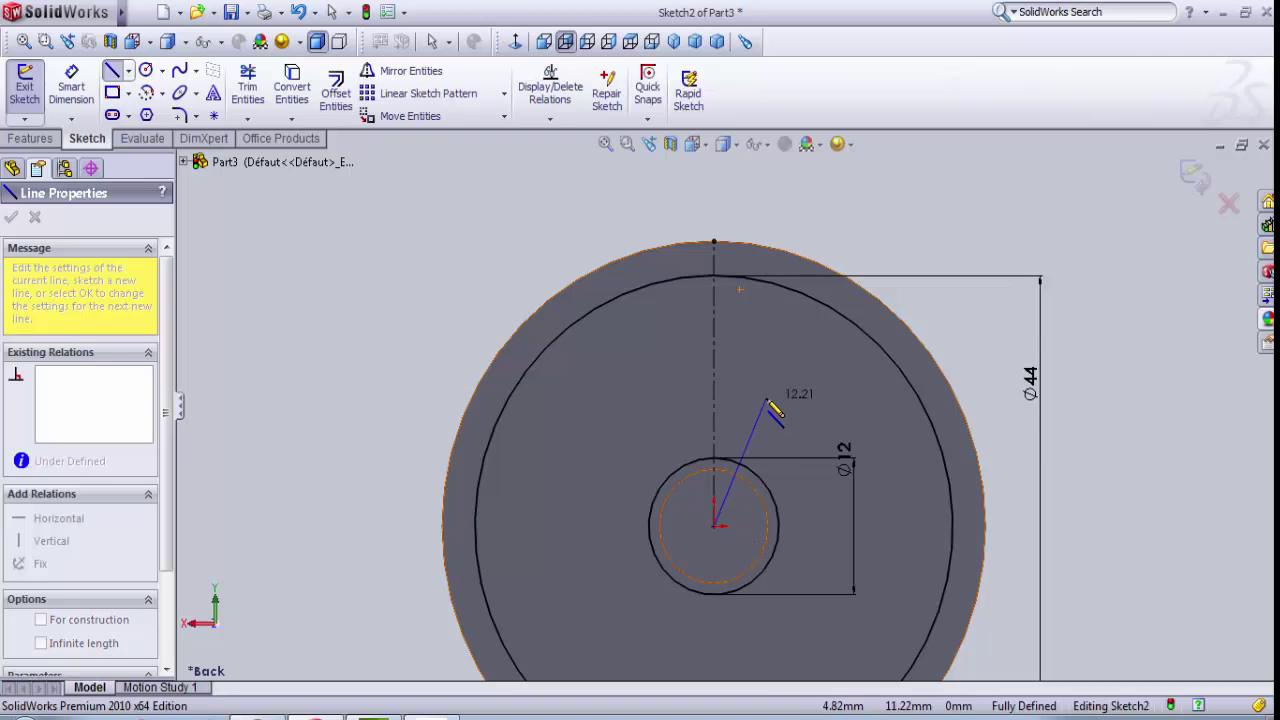
click(819, 230)
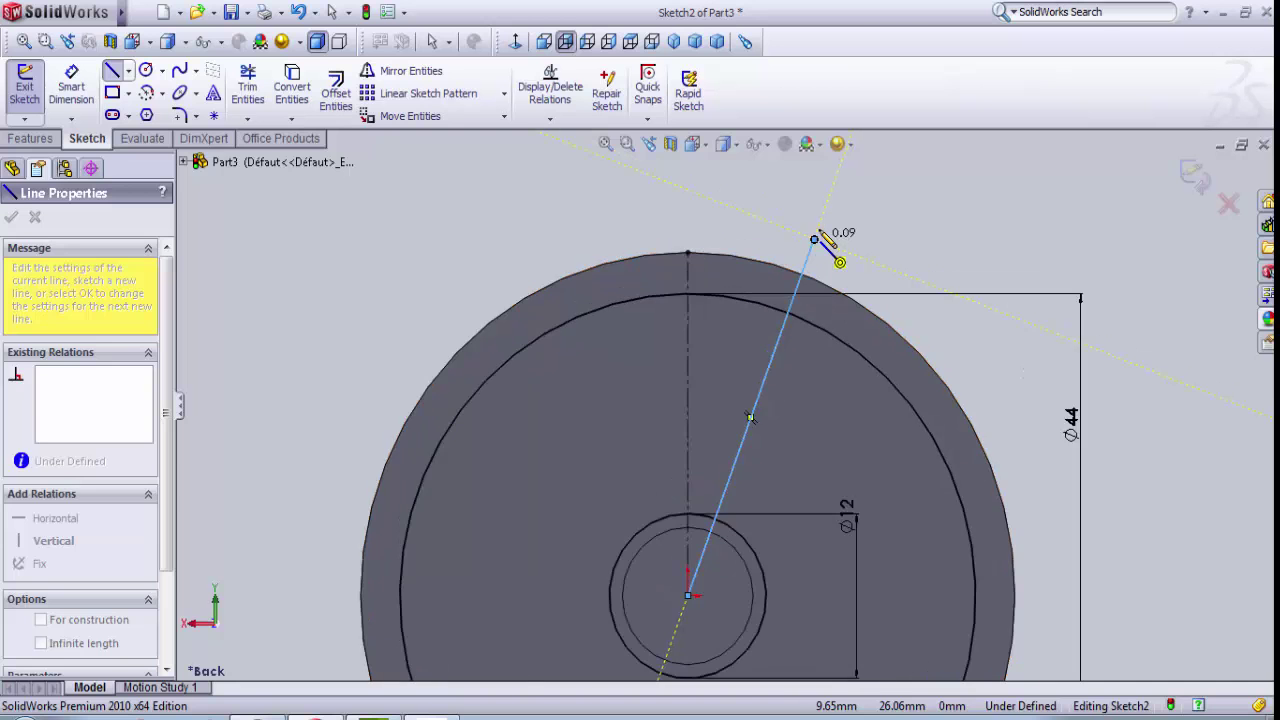
key(Escape)
scroll(790, 389, down, 1)
scroll(733, 440, up, 1)
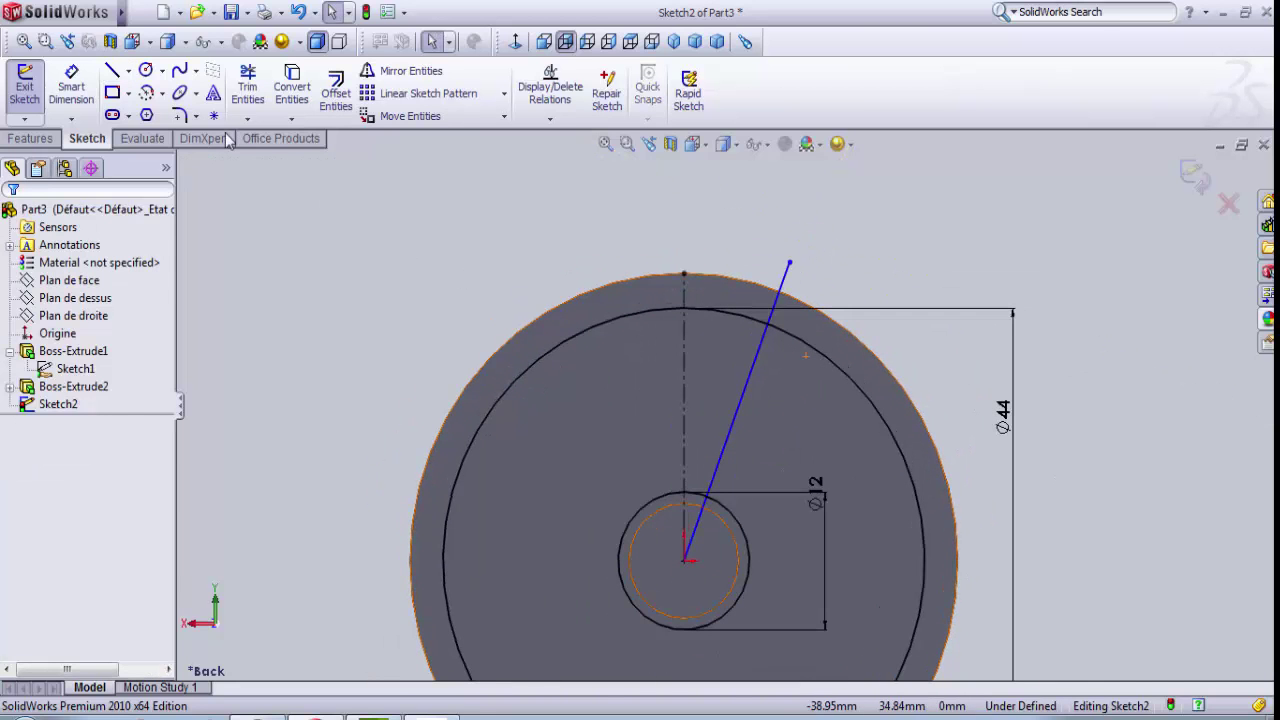
- Dimension the angle between the centerline and the slanted line to 20°
click(71, 88)
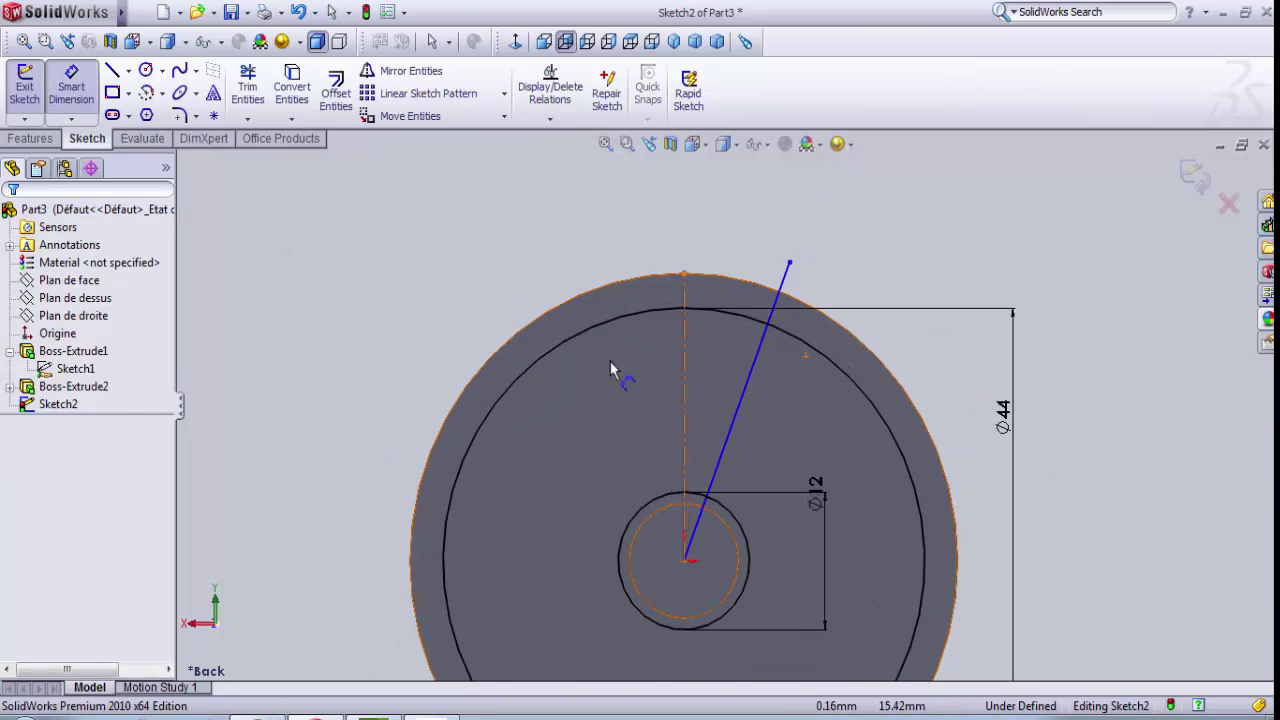
click(685, 410)
click(731, 426)
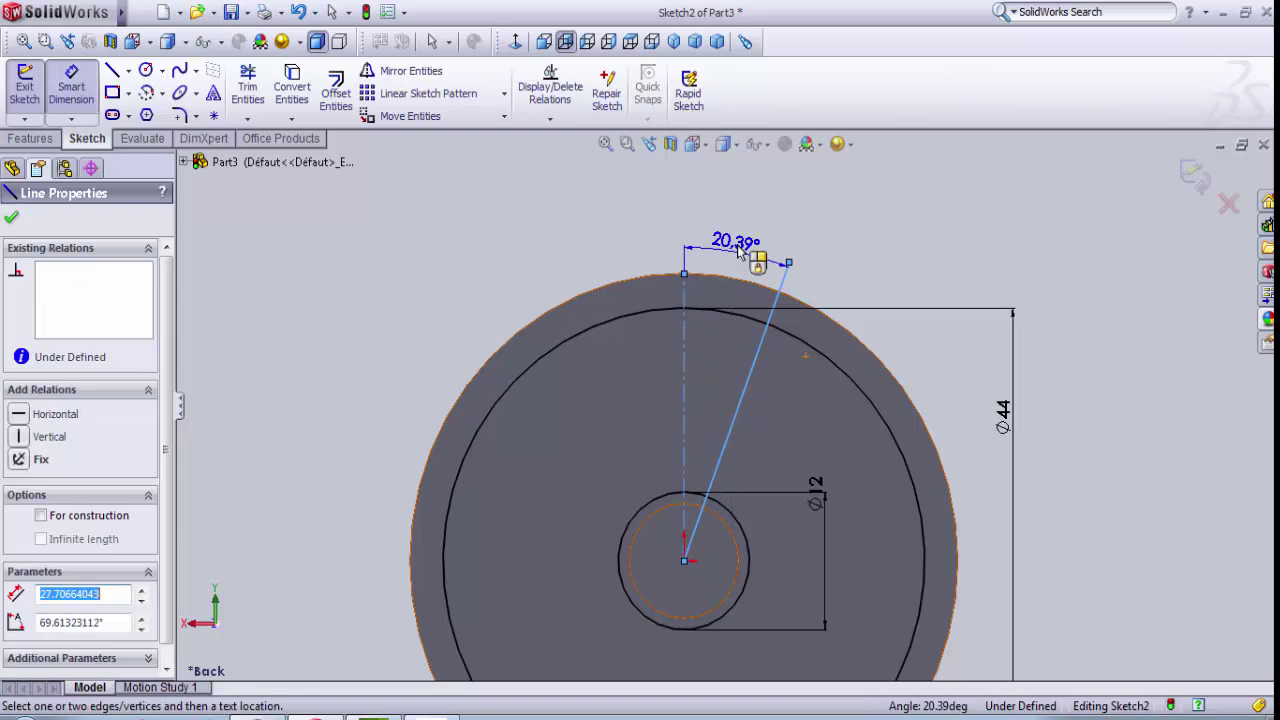
click(740, 256)
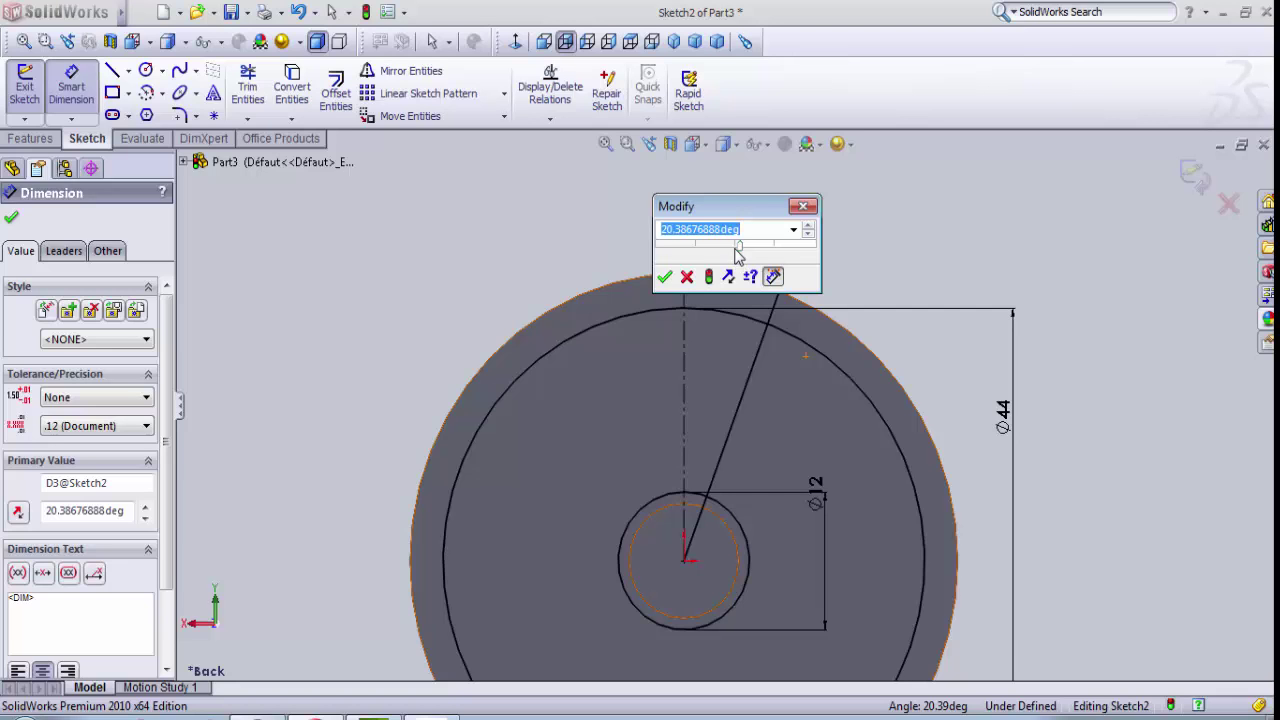
text(20)
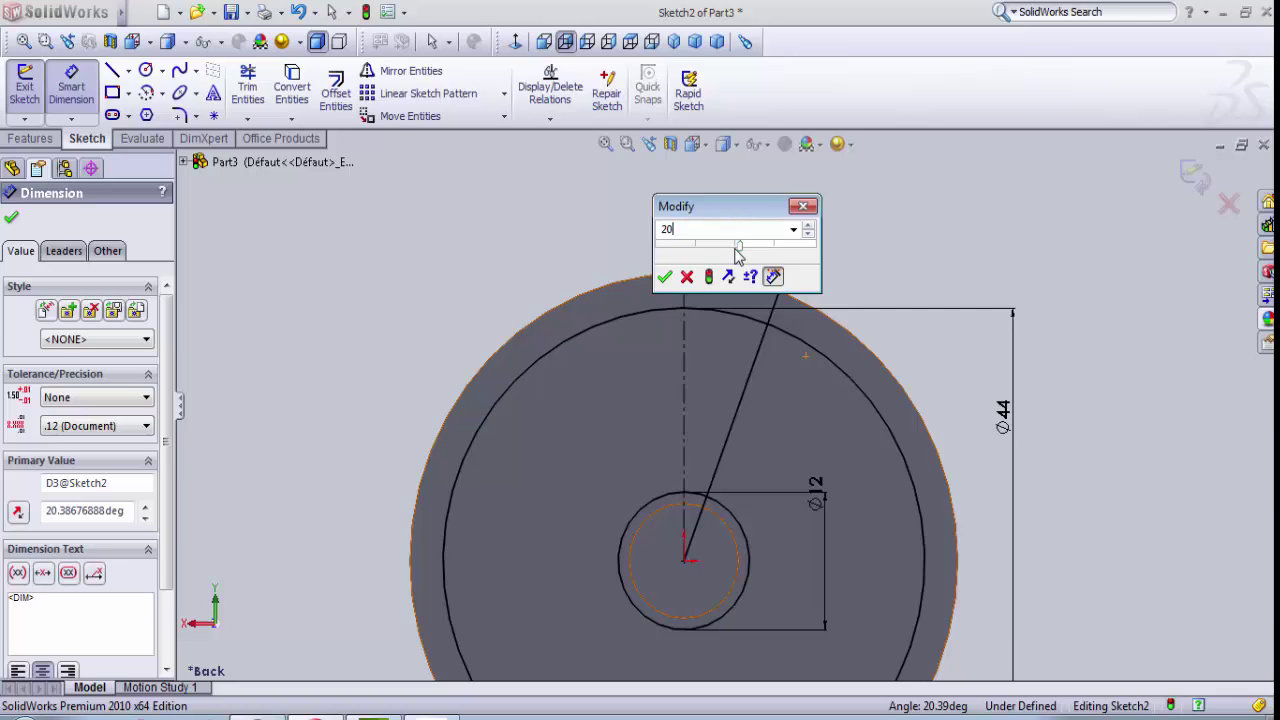
click(664, 276)
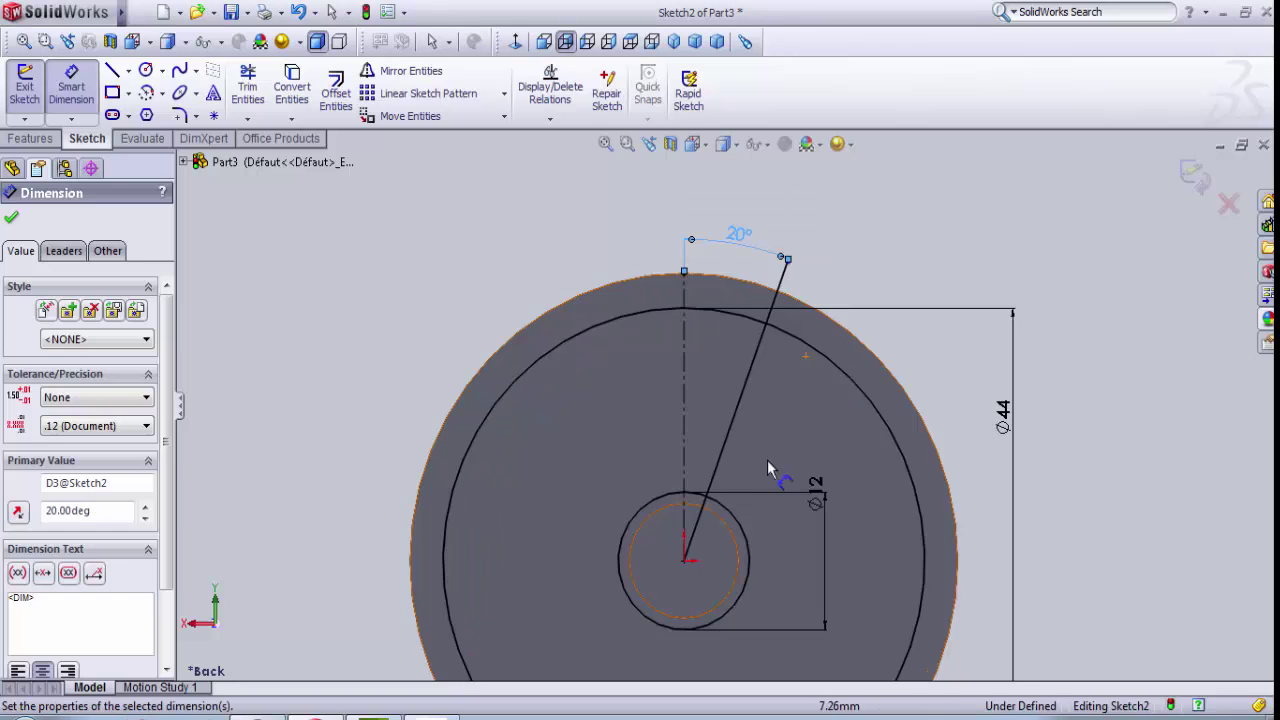
- Mirror the slanted line about the vertical centerline, keeping the original
scroll(760, 508, down, 1)
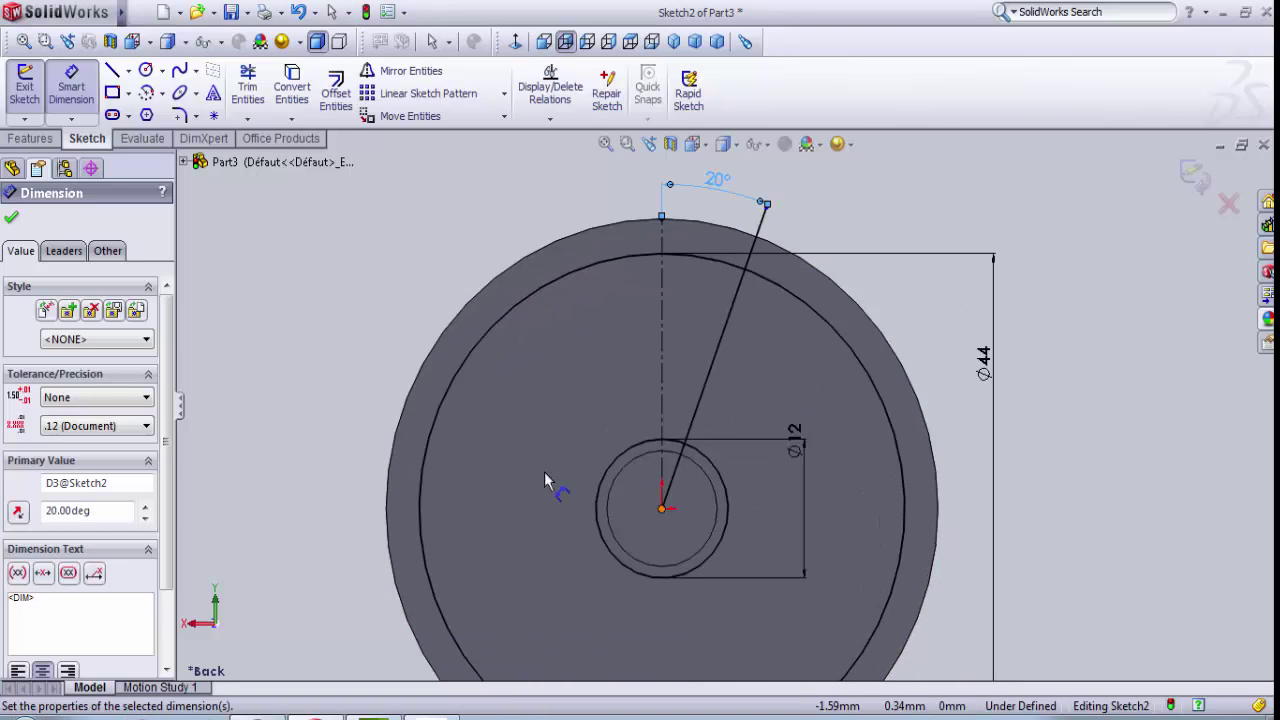
click(406, 78)
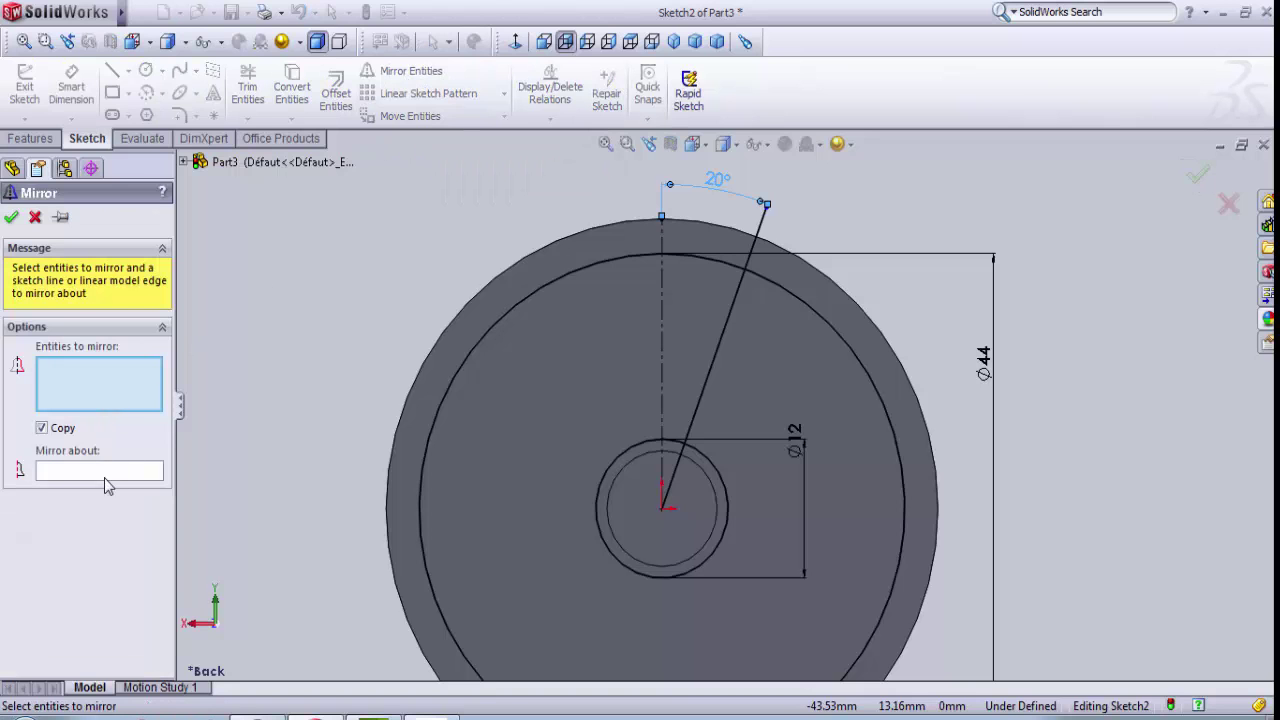
click(104, 474)
click(663, 381)
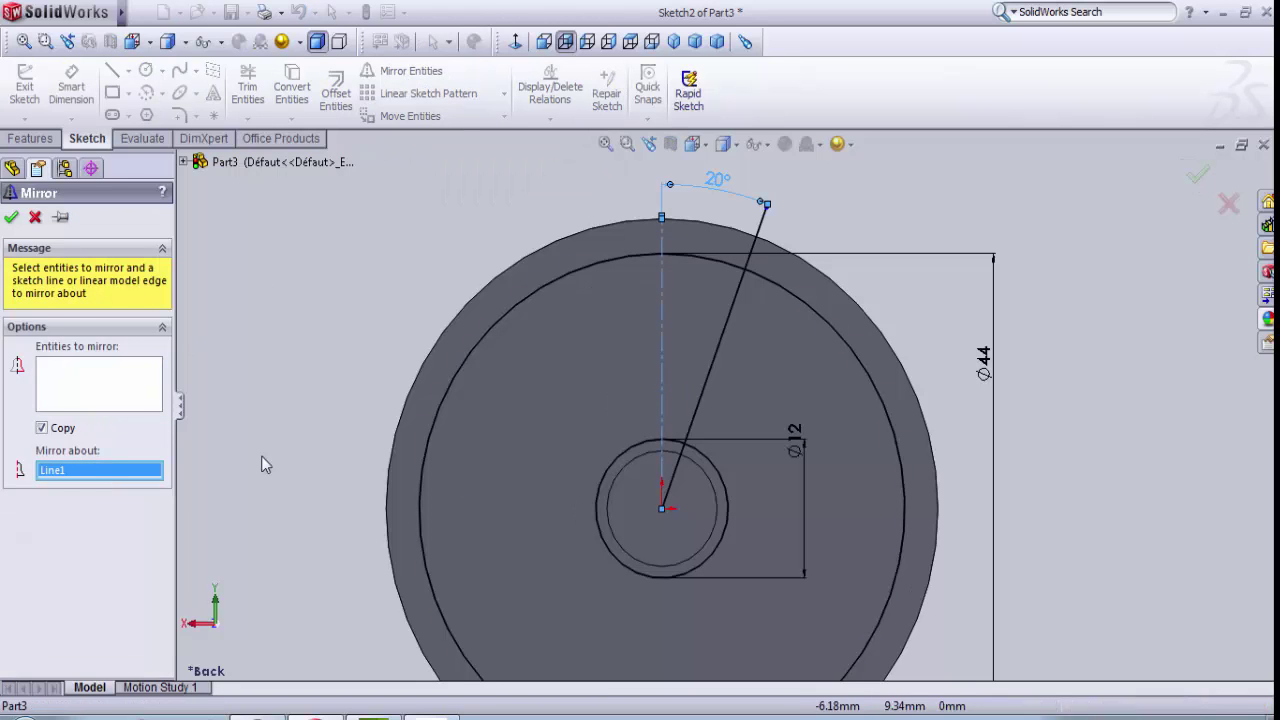
click(141, 393)
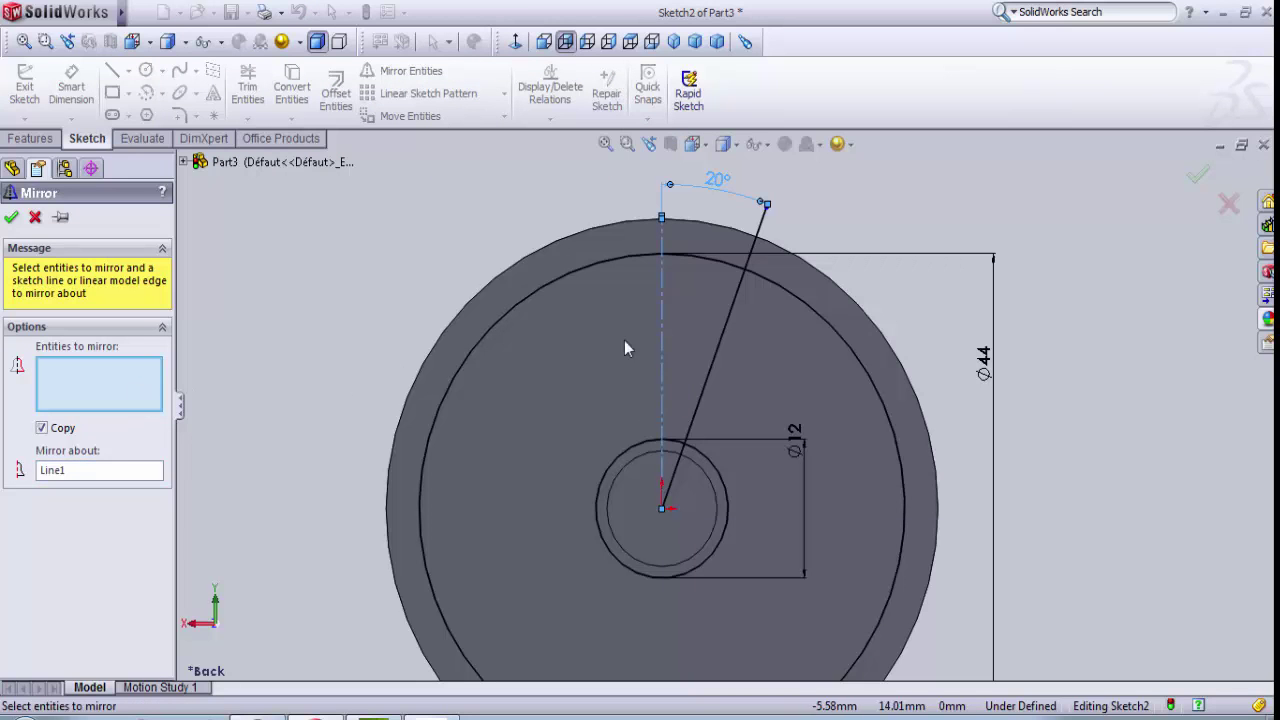
click(722, 324)
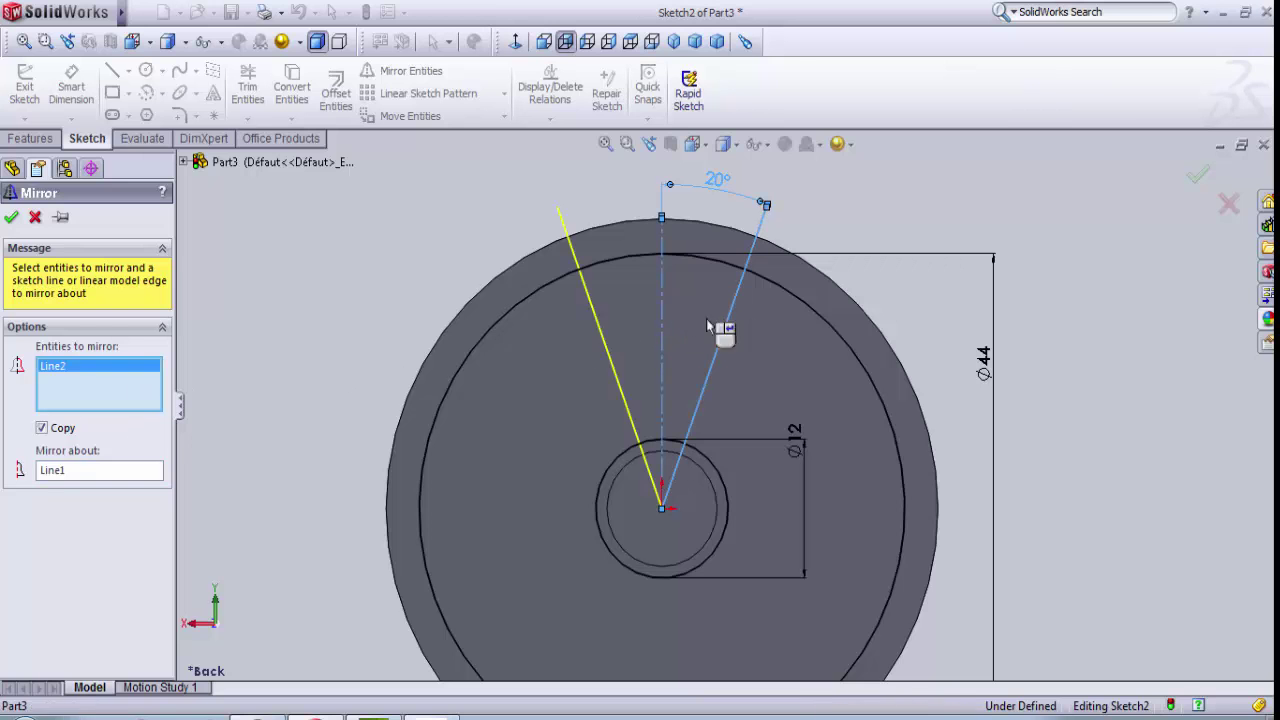
click(11, 219)
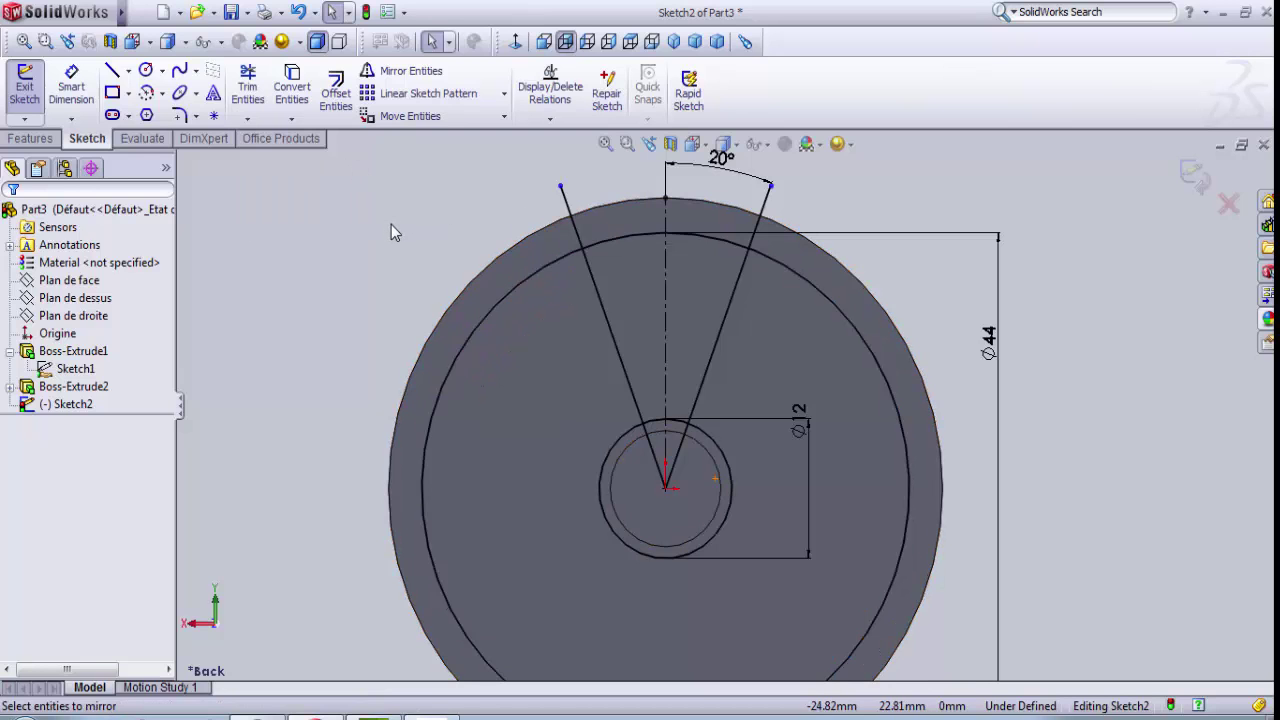
- Trim both slanted lines and both circles to the nearest intersections, leaving a closed ring-sector profile above the shaft outline
click(246, 97)
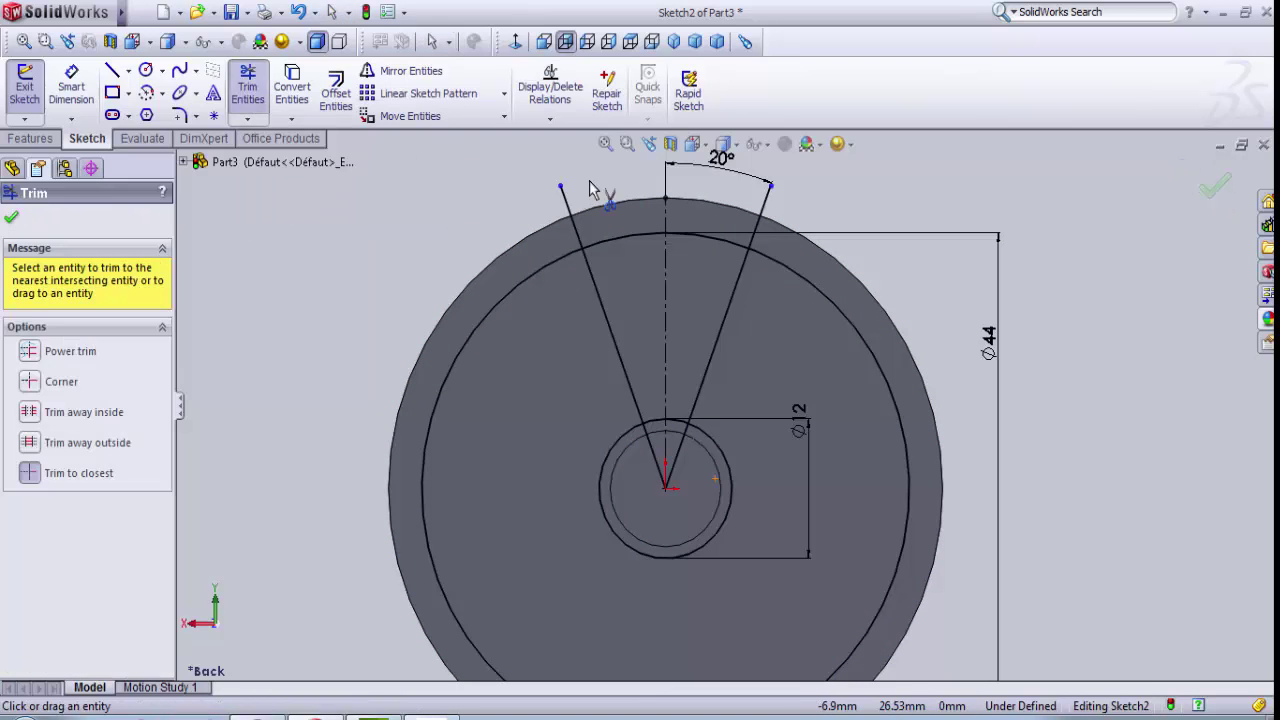
click(568, 205)
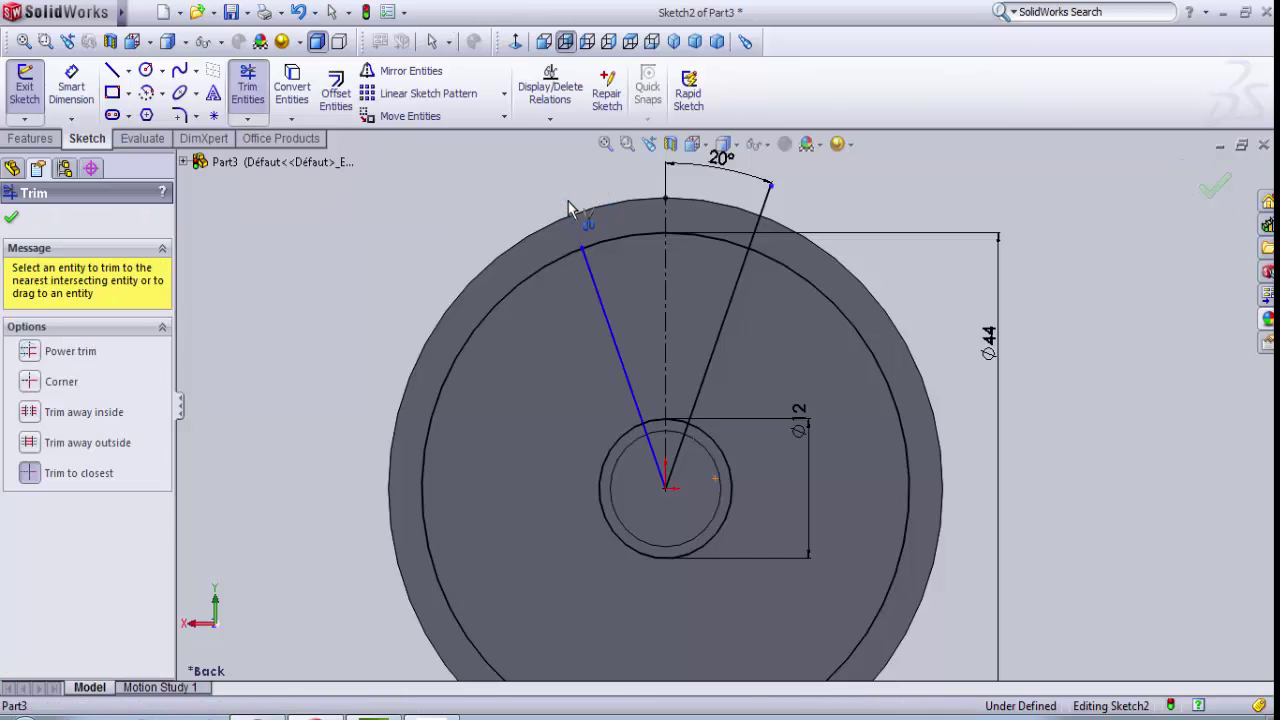
click(770, 215)
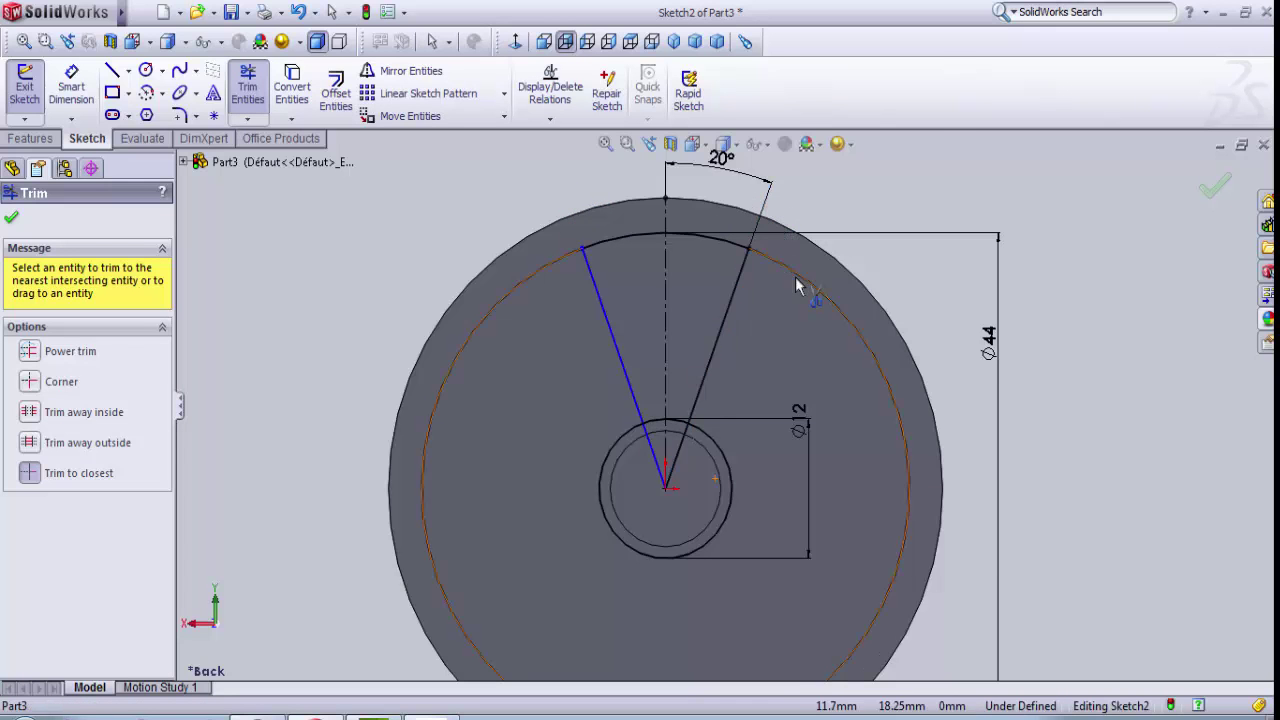
click(808, 286)
click(683, 445)
click(646, 450)
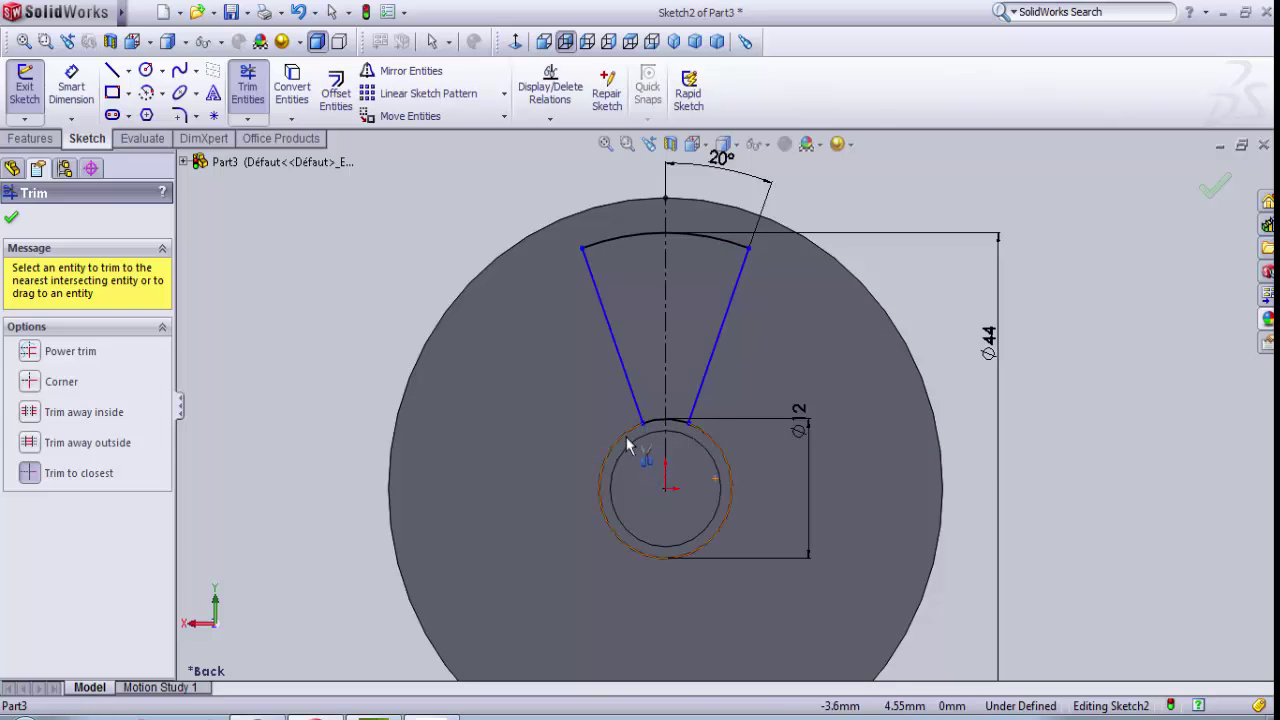
click(626, 437)
scroll(666, 398, down, 2)
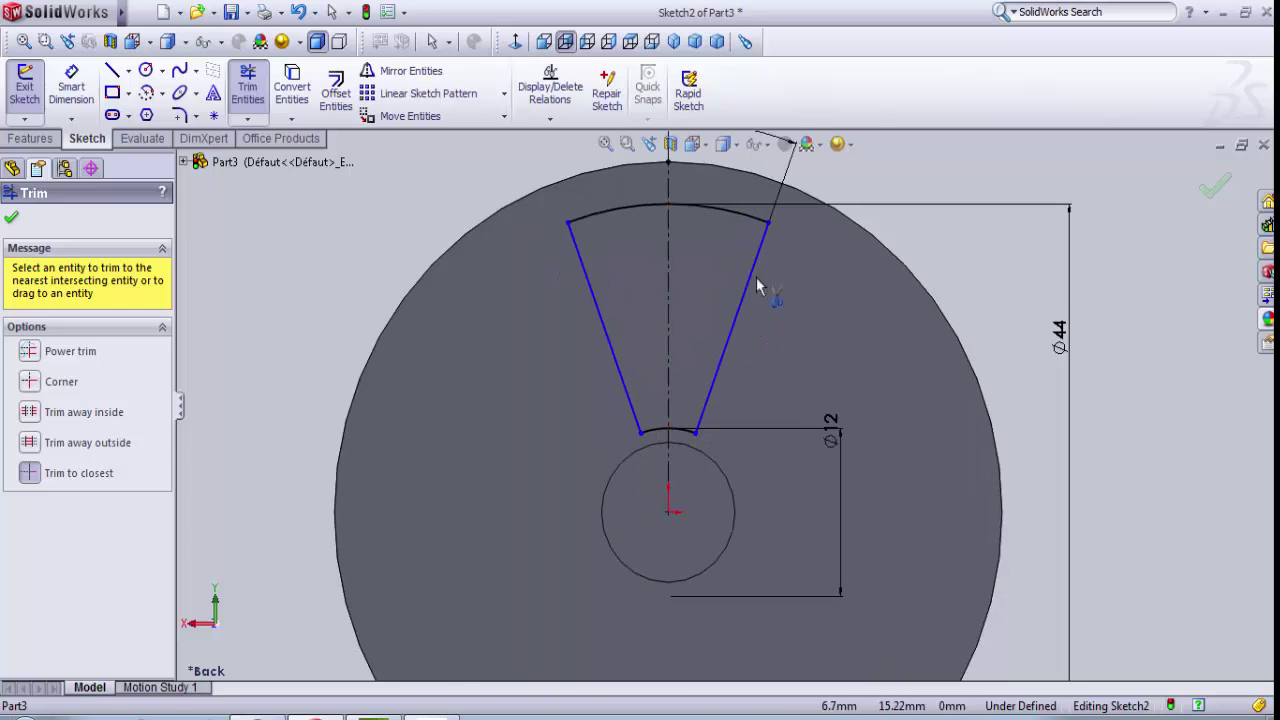
scroll(731, 358, up, 2)
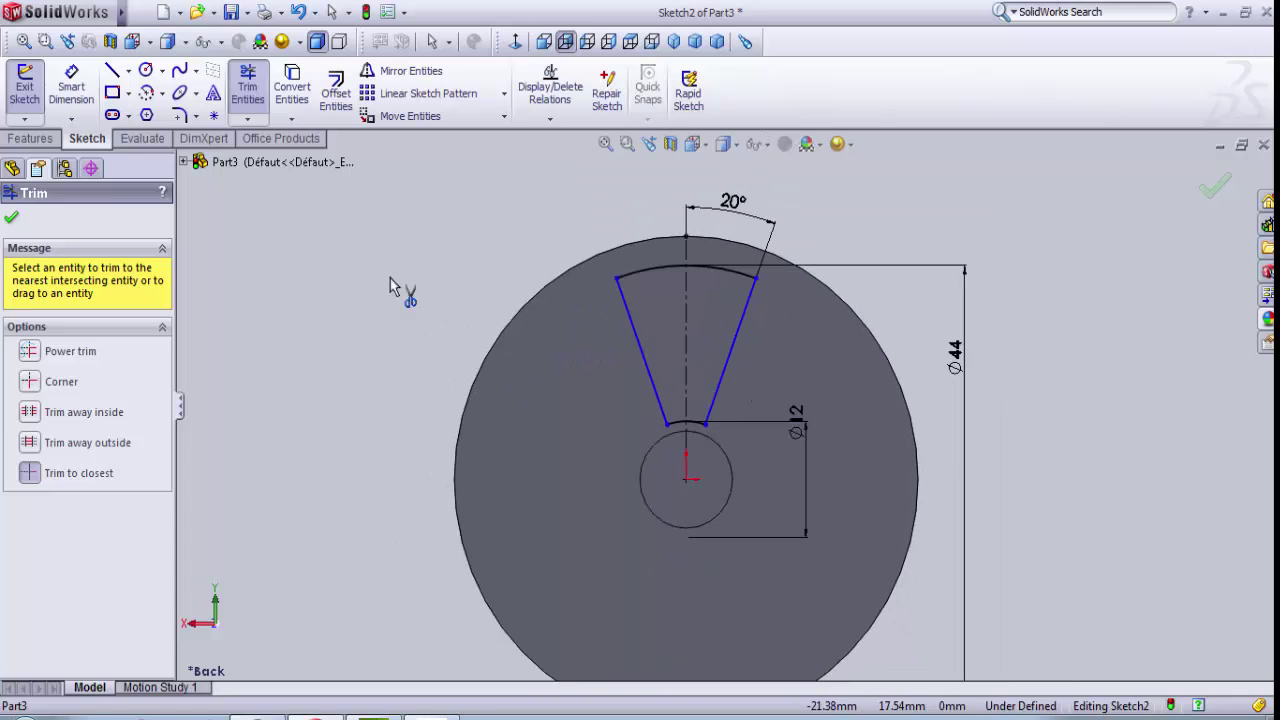
click(236, 94)
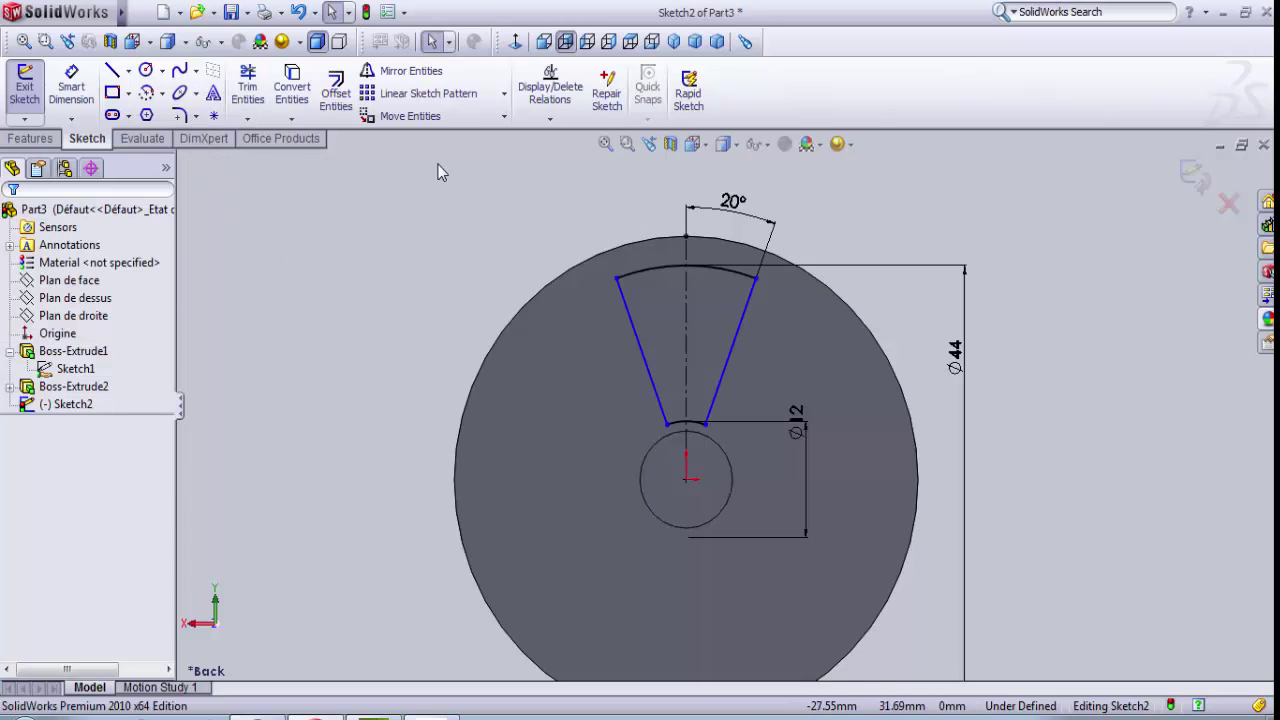
- Try to circular-pattern the sector's outer arc and both slanted lines about the origin, with 4 equally spaced instances over 360°
click(506, 95)
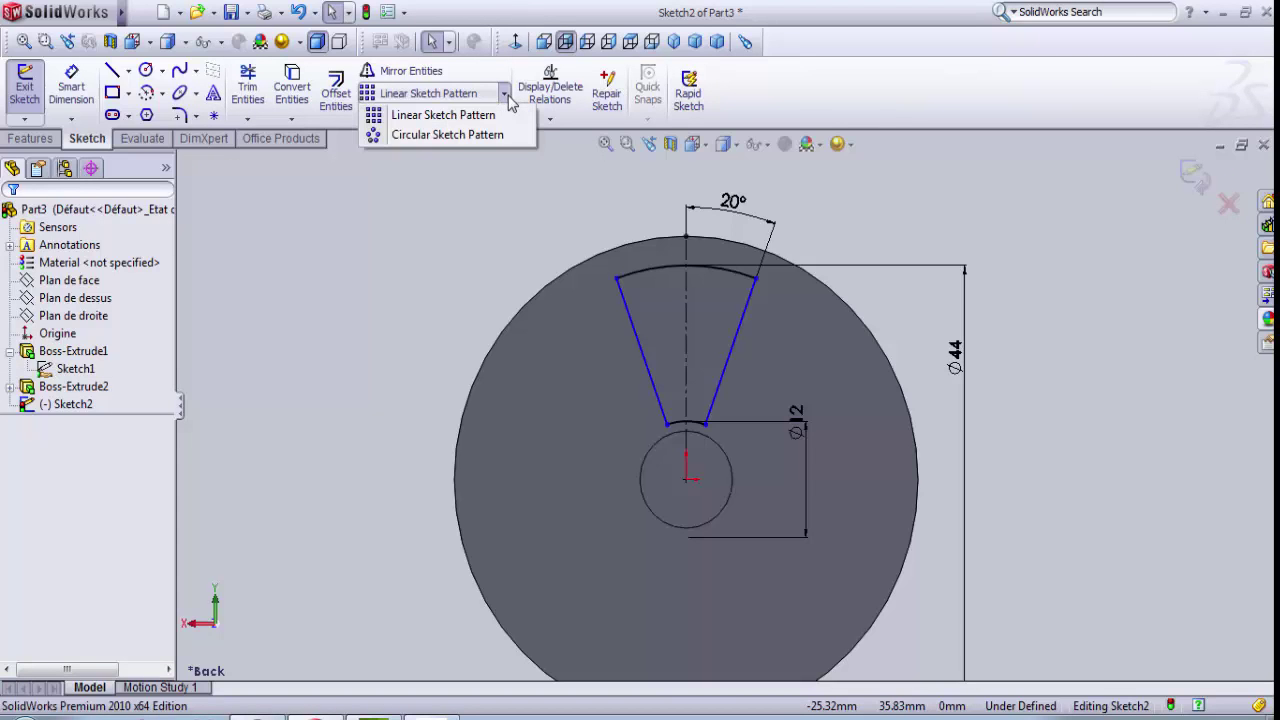
click(478, 142)
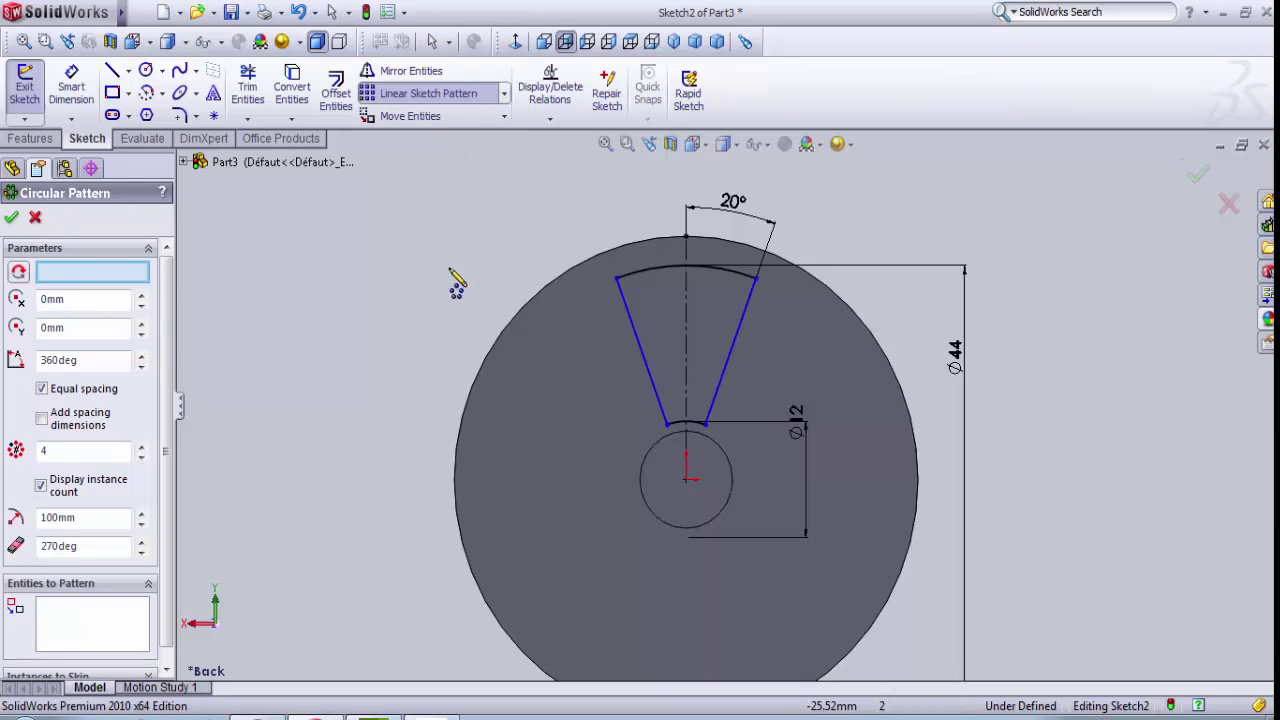
click(85, 280)
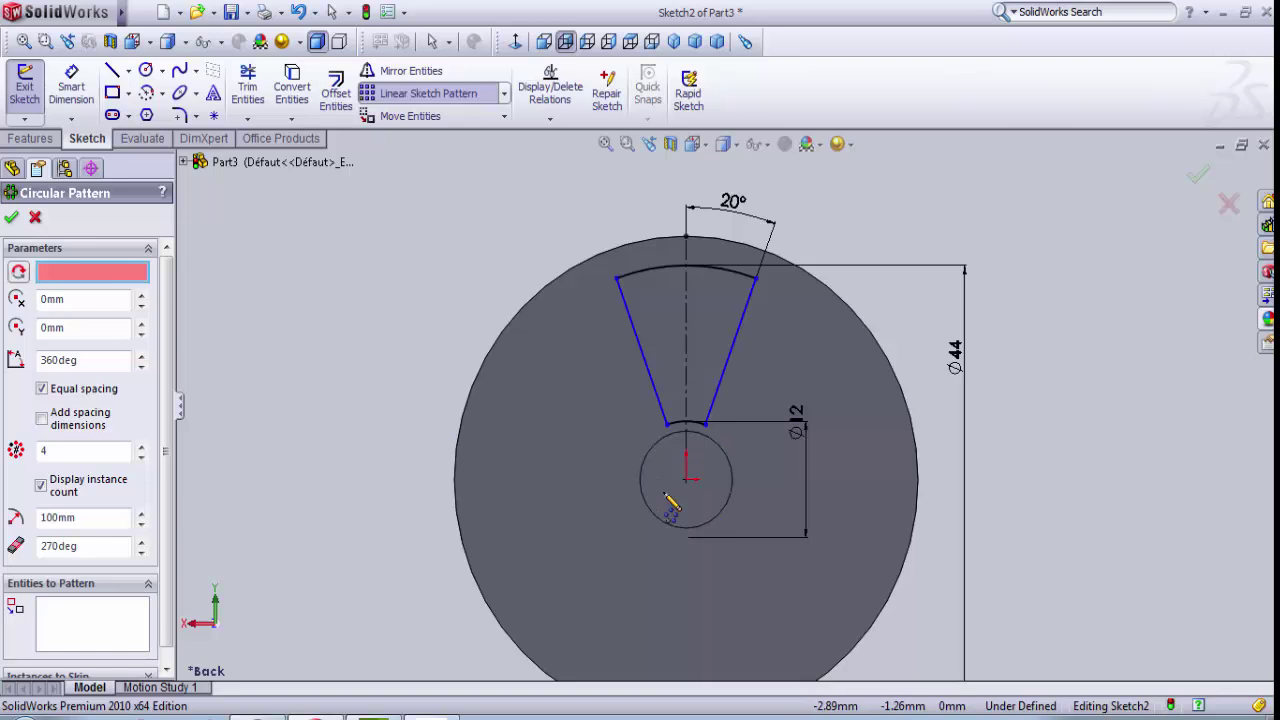
click(687, 482)
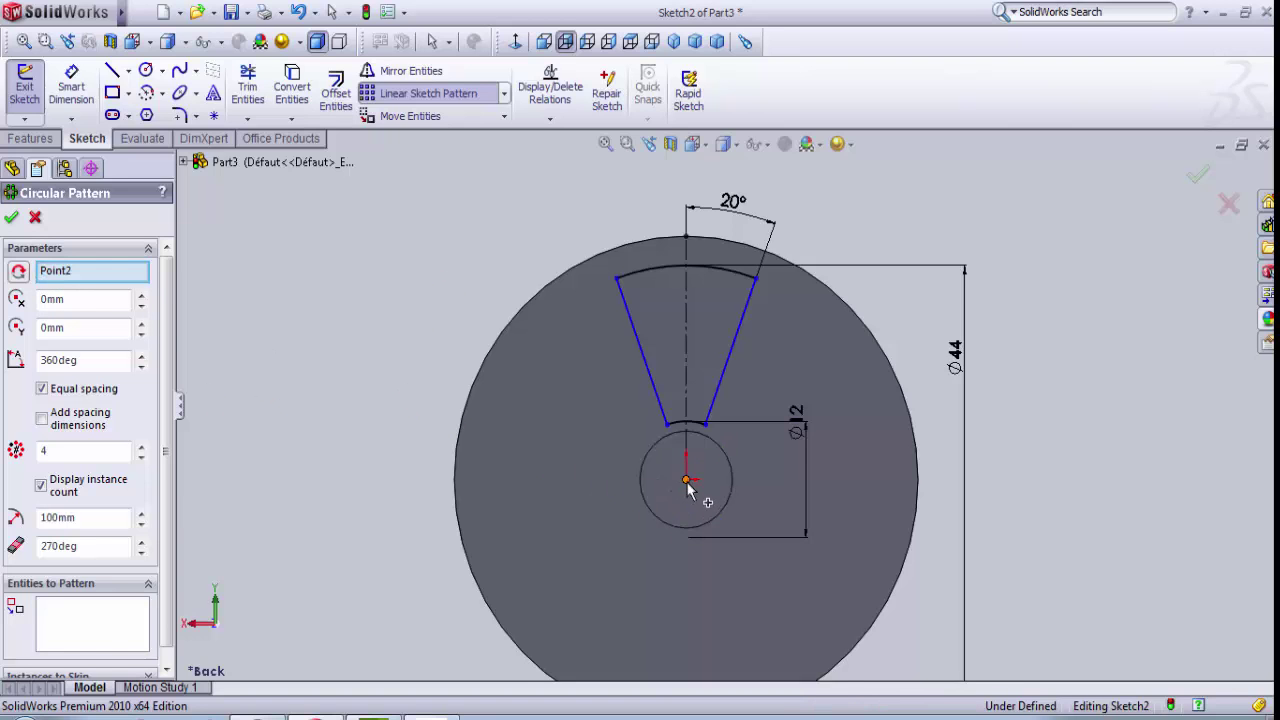
scroll(694, 512, down, 1)
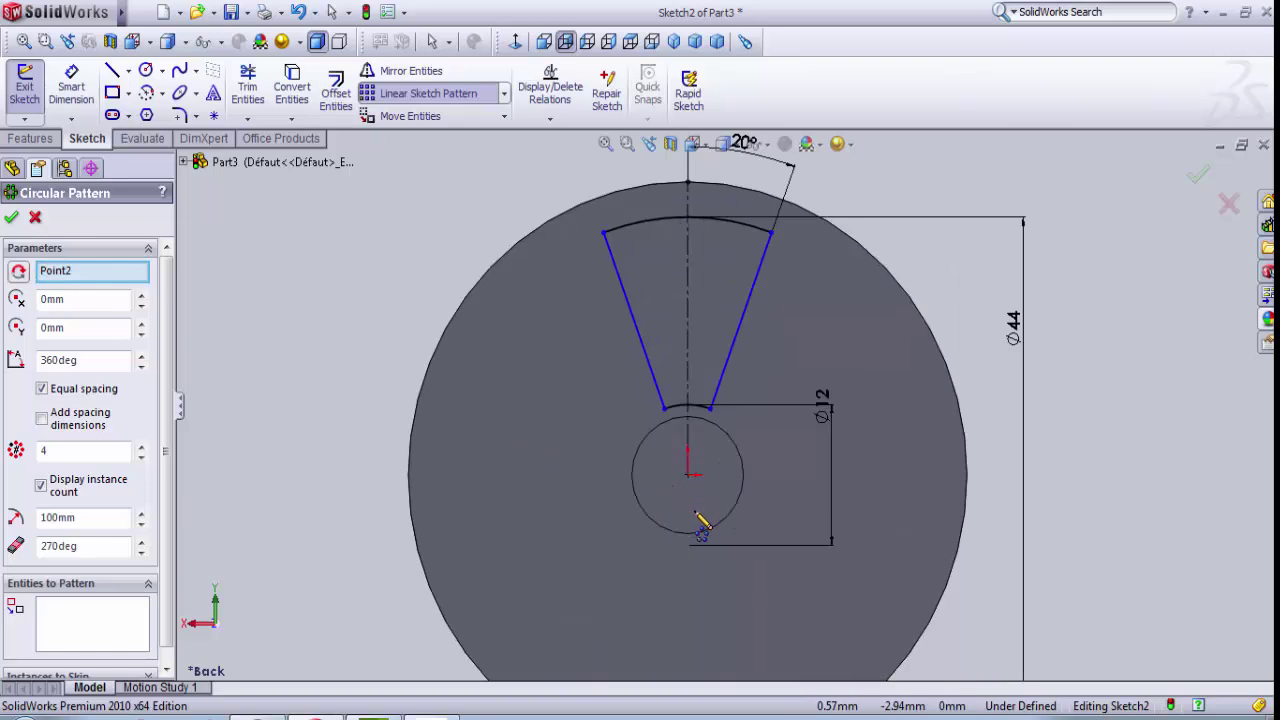
scroll(700, 522, up, 1)
scroll(706, 535, down, 1)
scroll(709, 541, up, 1)
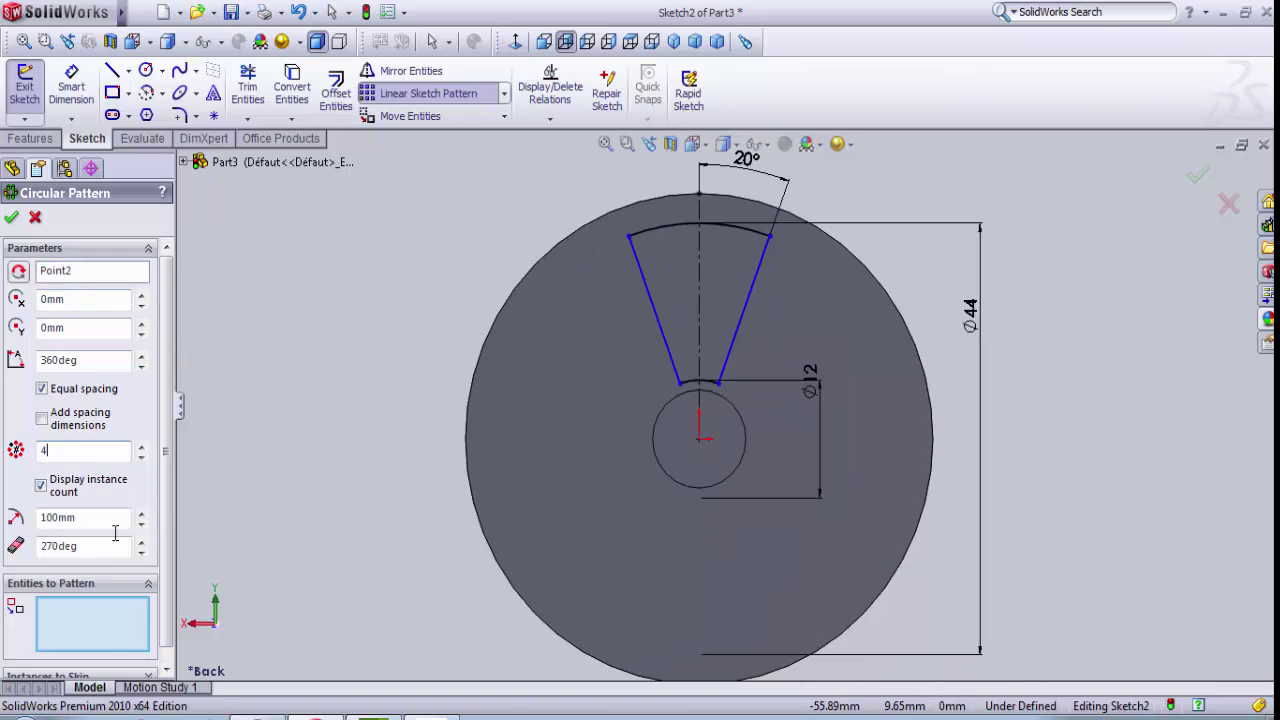
click(120, 625)
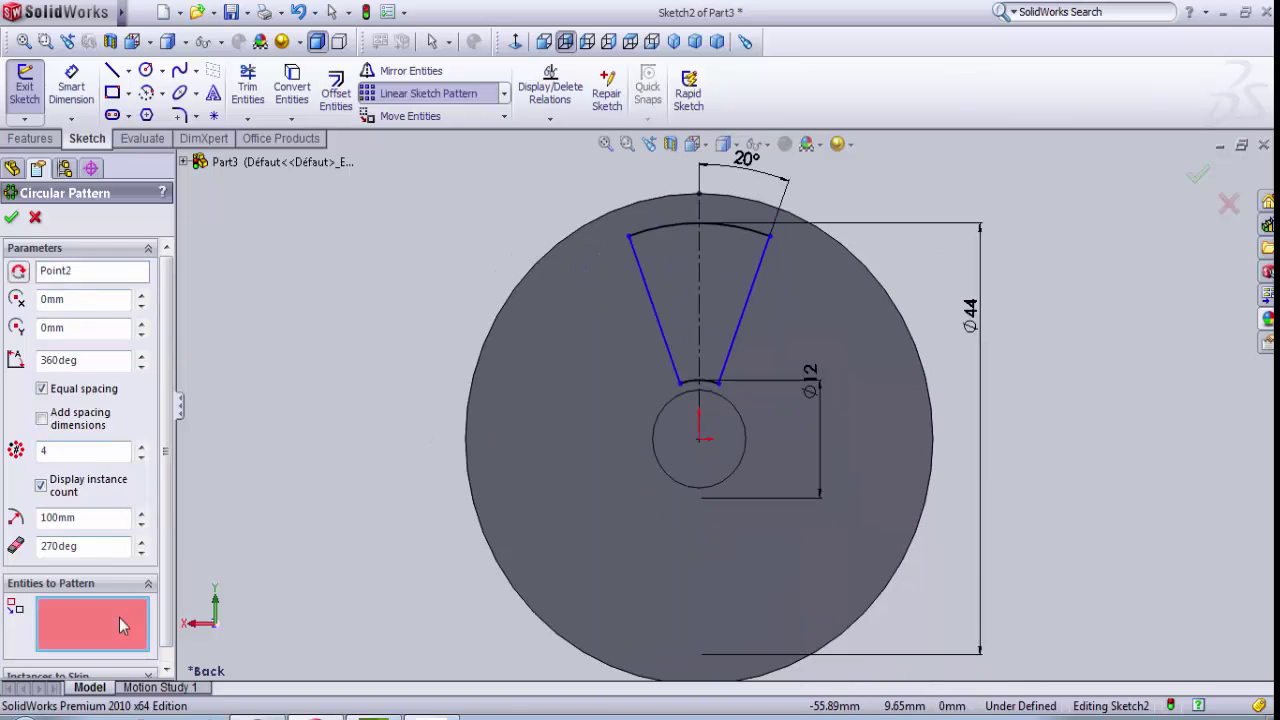
click(672, 229)
click(645, 270)
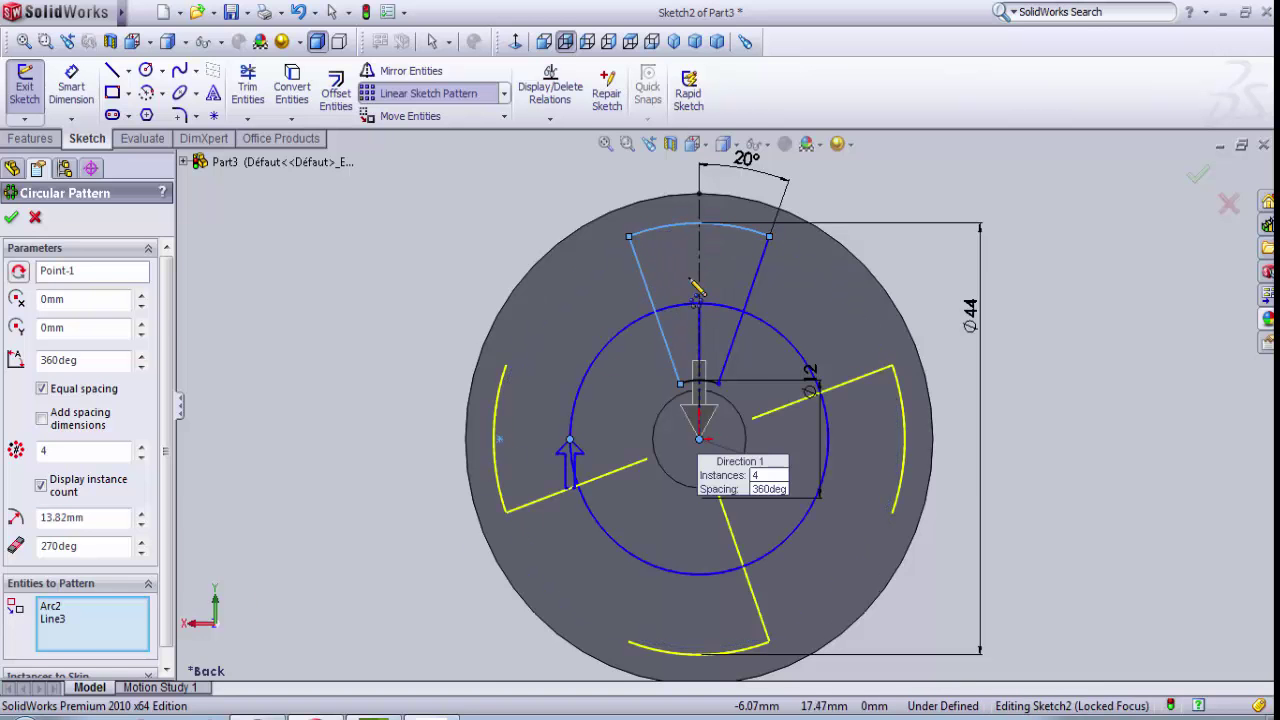
click(746, 297)
- Try to add the sector's inner arc to the entities of the circular sketch pattern
scroll(703, 392, down, 4)
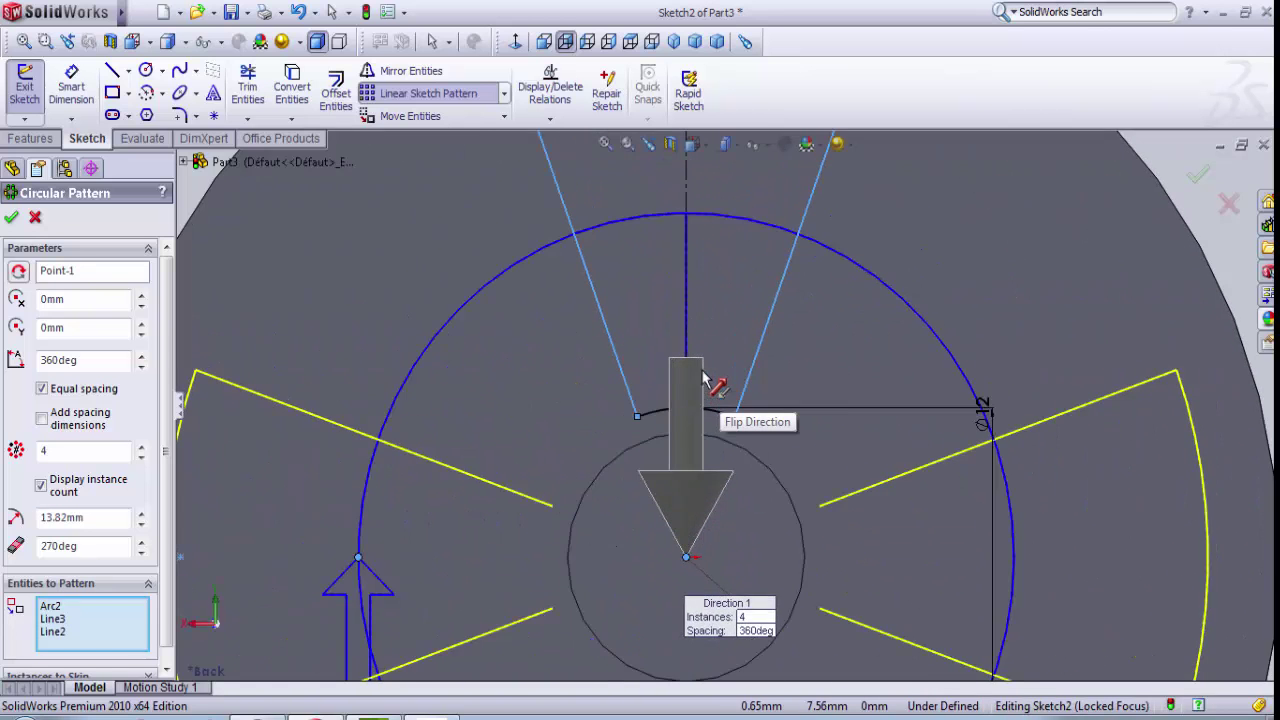
scroll(865, 383, up, 3)
scroll(800, 385, down, 5)
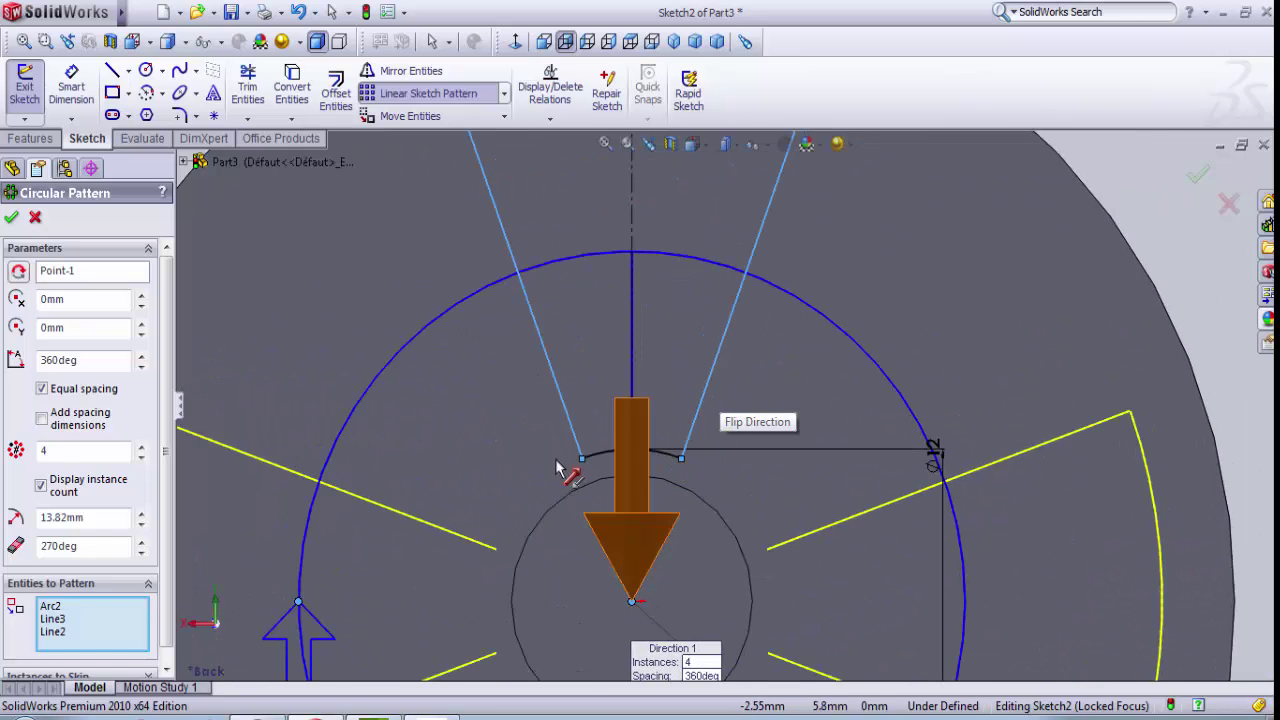
scroll(586, 447, down, 1)
scroll(590, 445, up, 3)
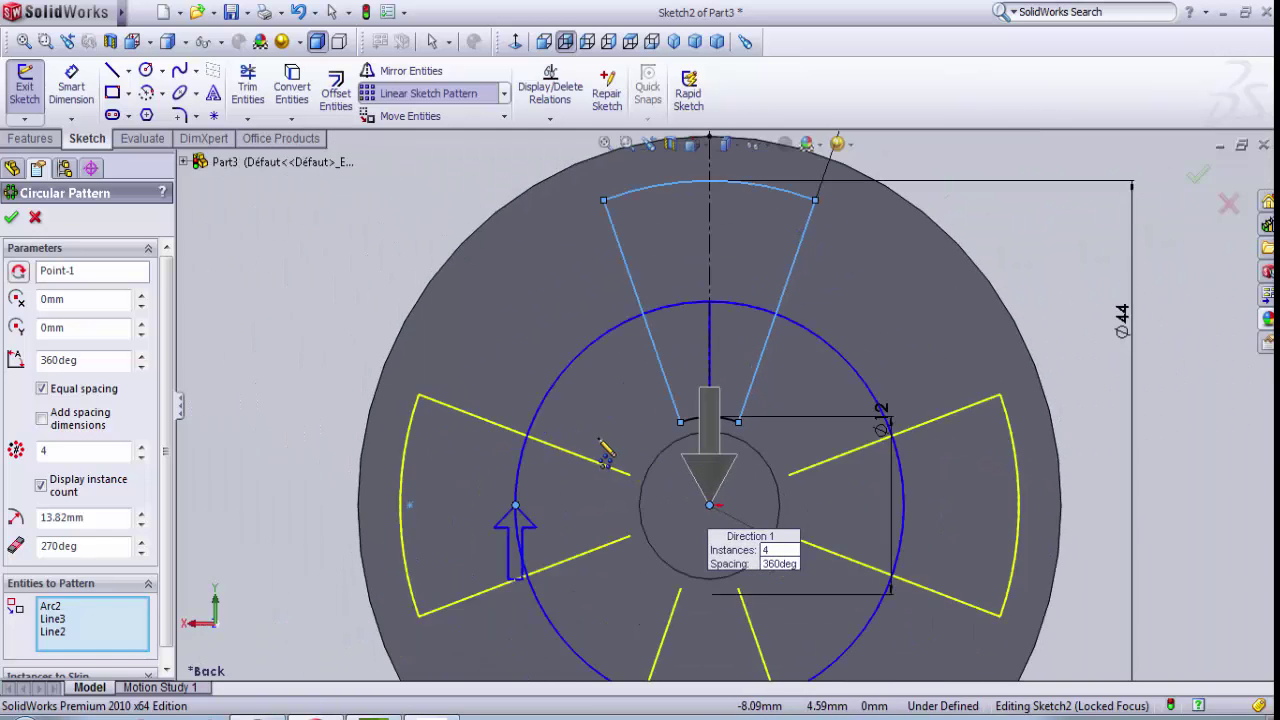
scroll(697, 450, down, 1)
scroll(697, 410, down, 3)
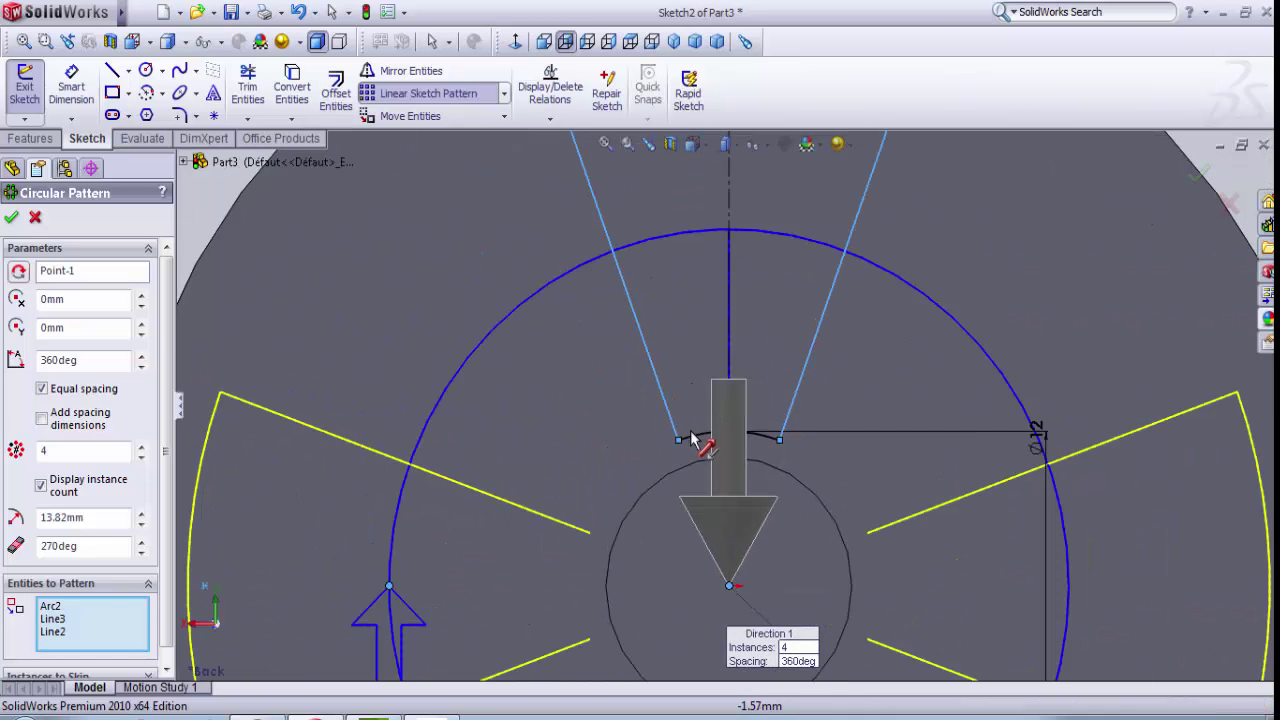
click(727, 548)
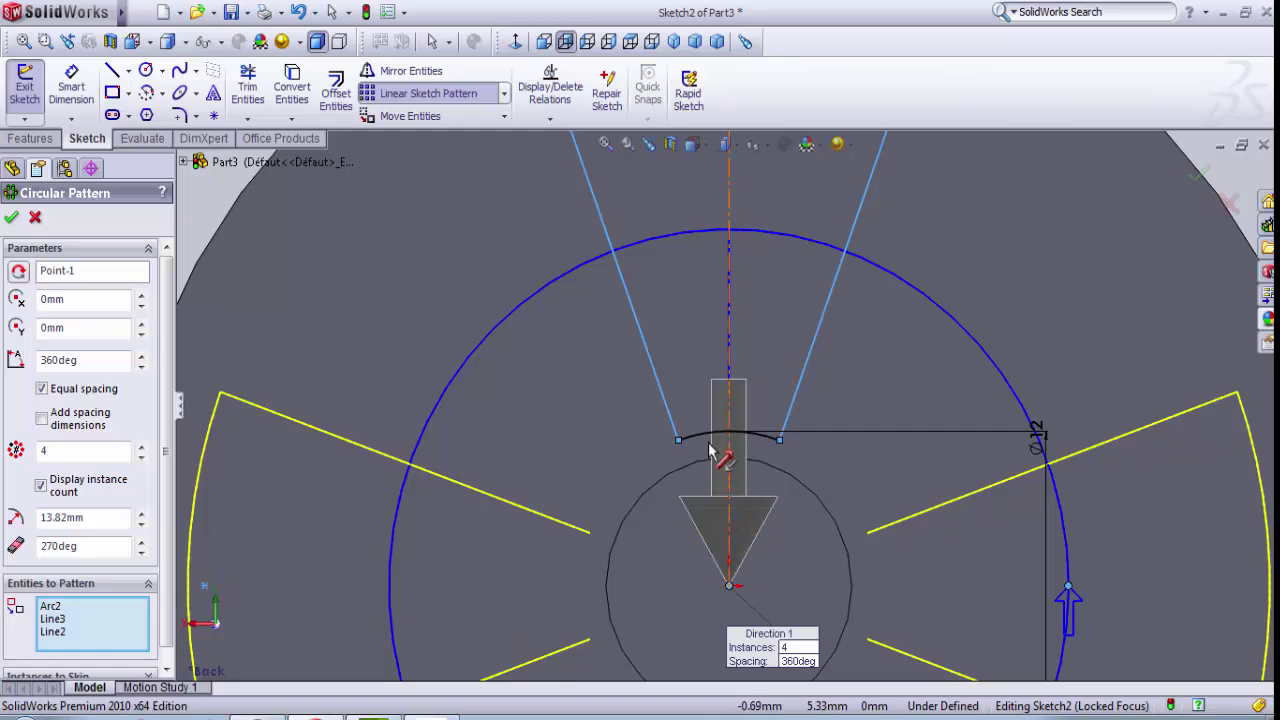
click(743, 545)
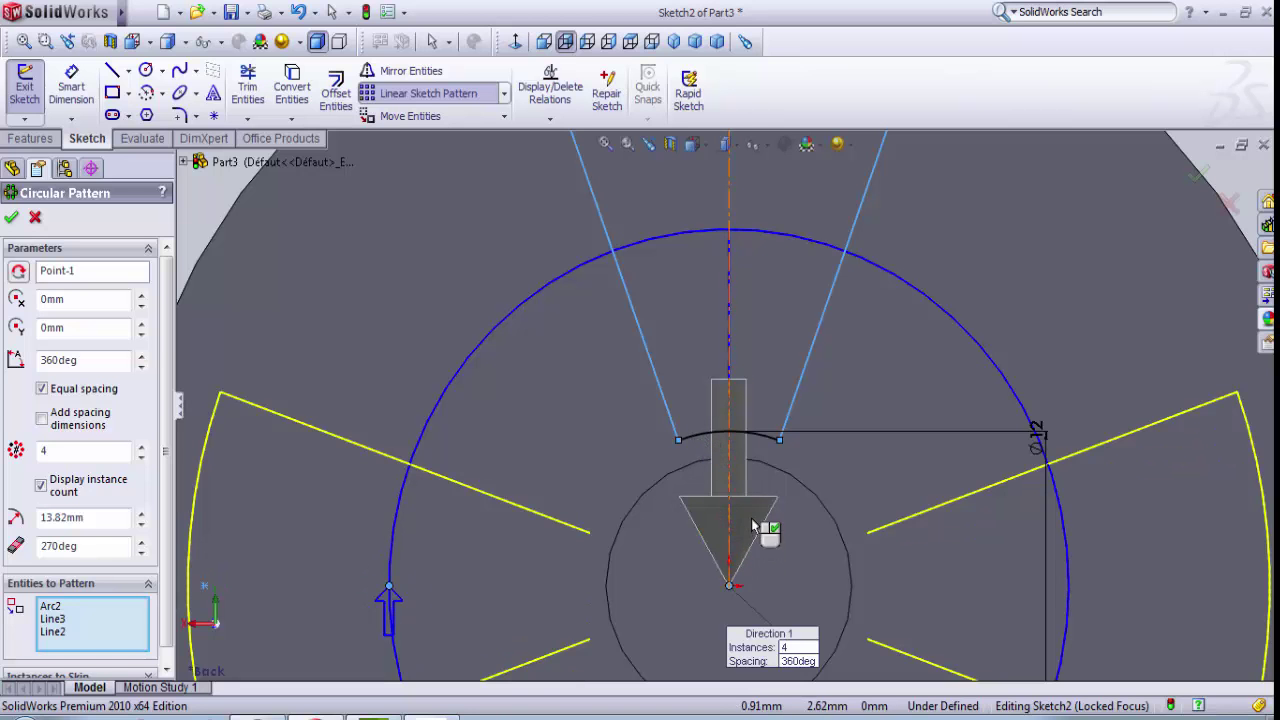
scroll(770, 445, down, 5)
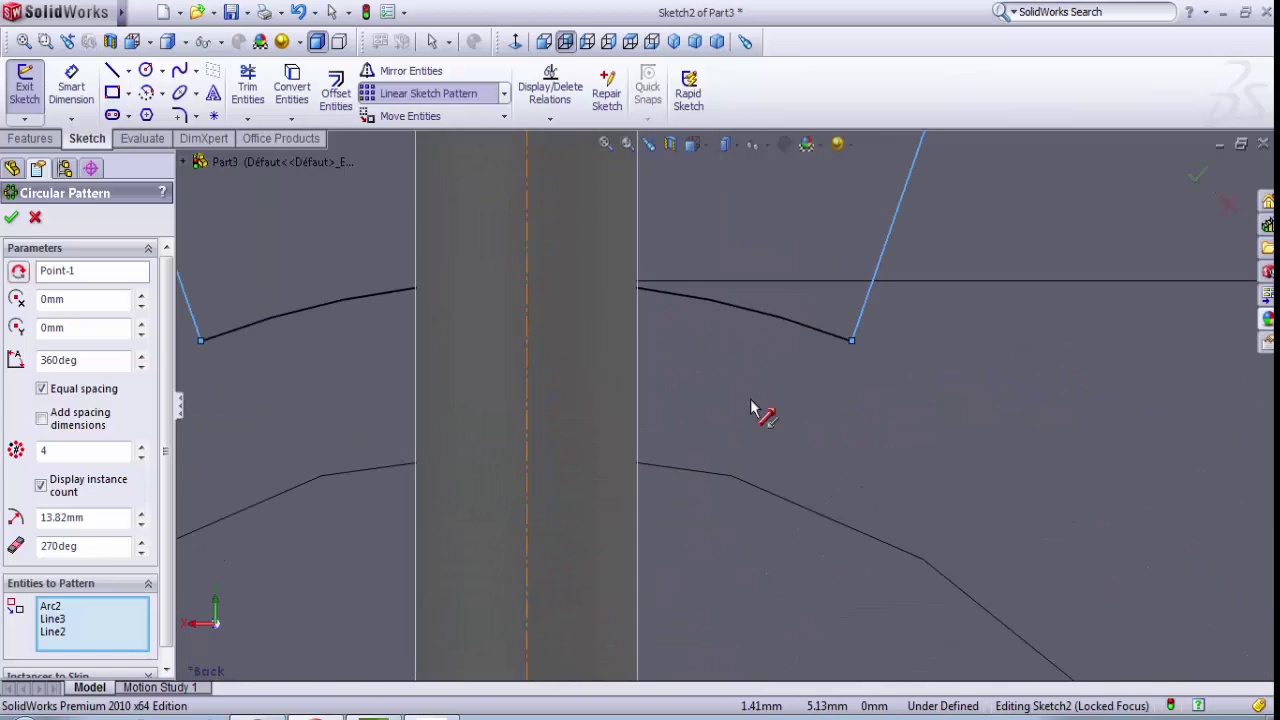
scroll(782, 408, up, 2)
scroll(782, 408, up, 4)
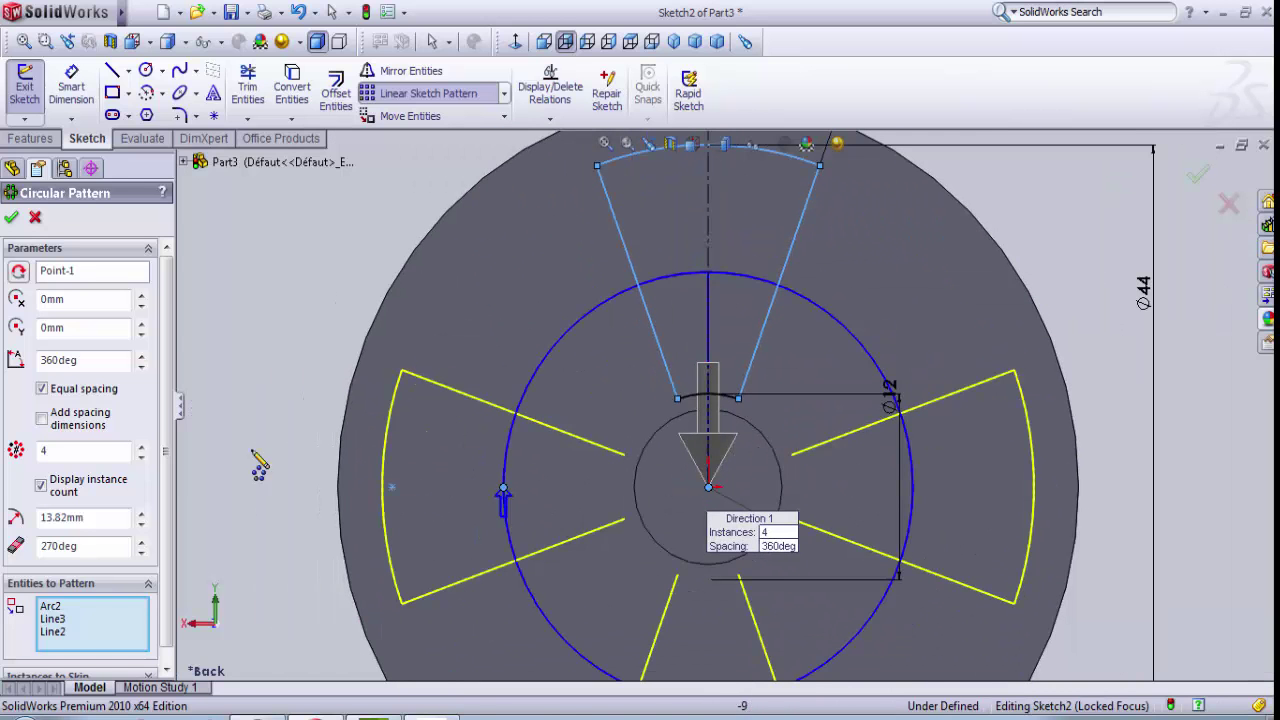
click(728, 410)
click(726, 405)
click(702, 405)
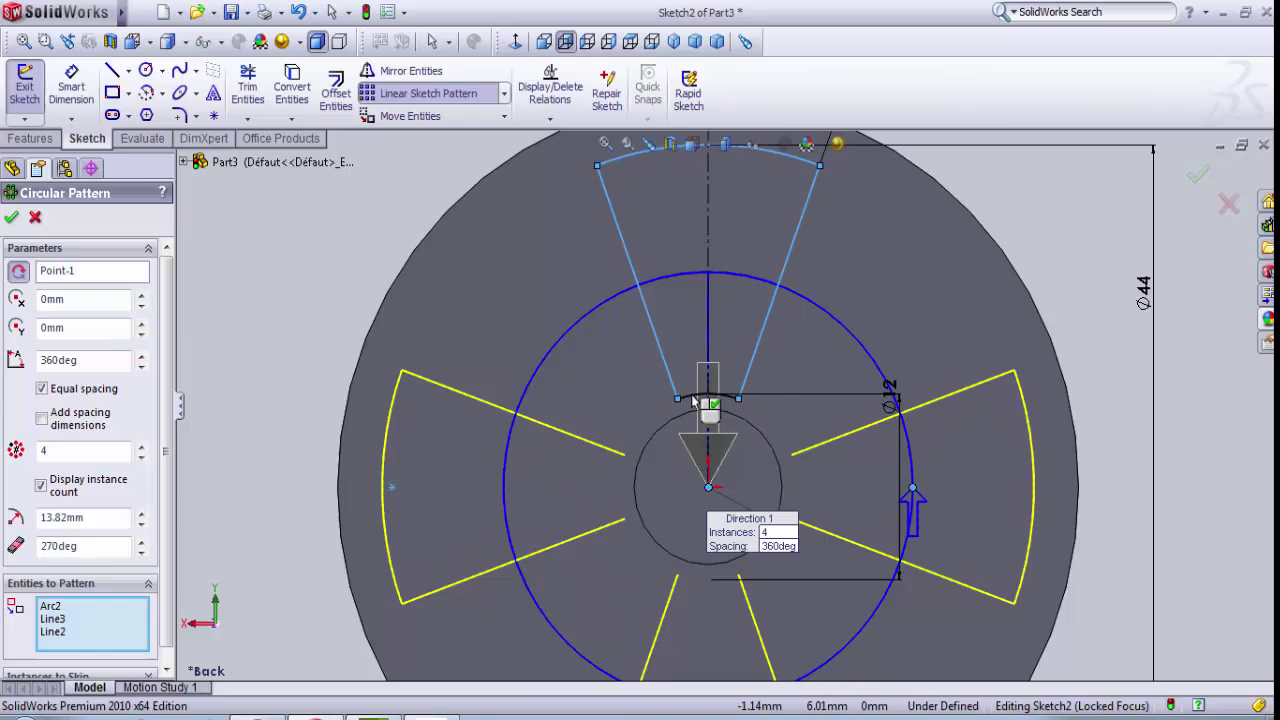
- Apply the four-instance circular pattern without the inner arc and undo it
click(12, 219)
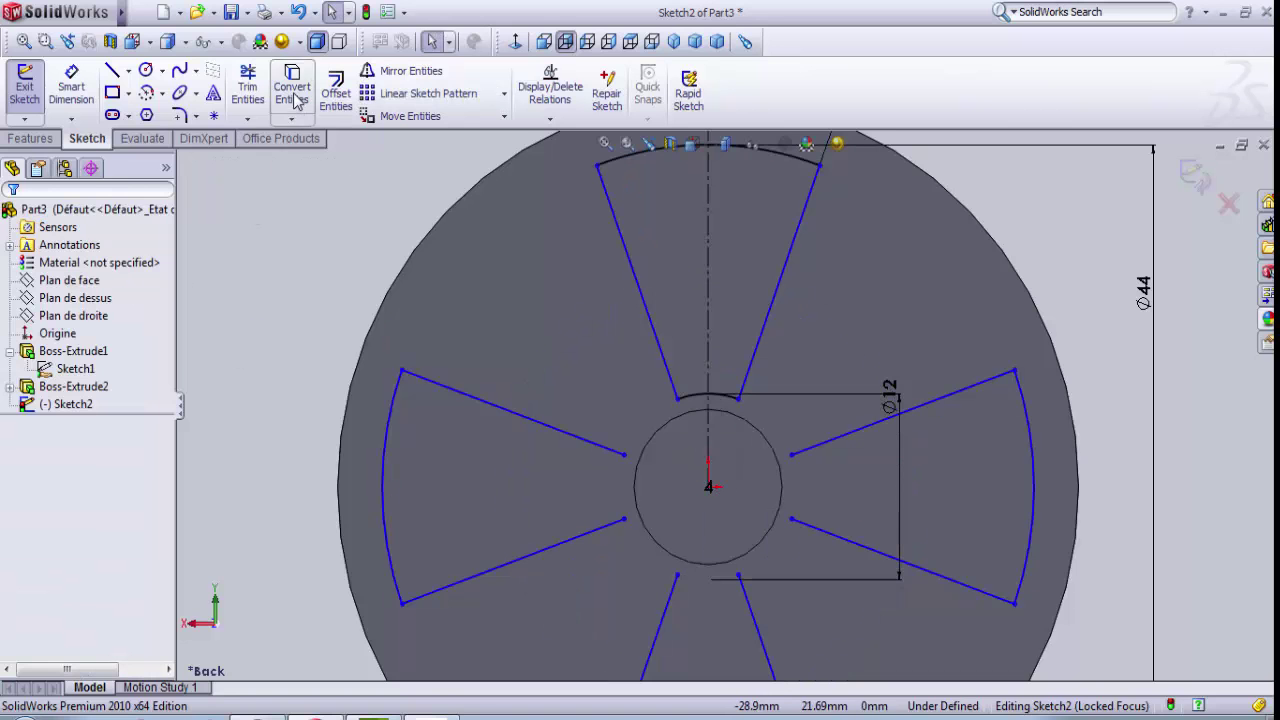
key(f)
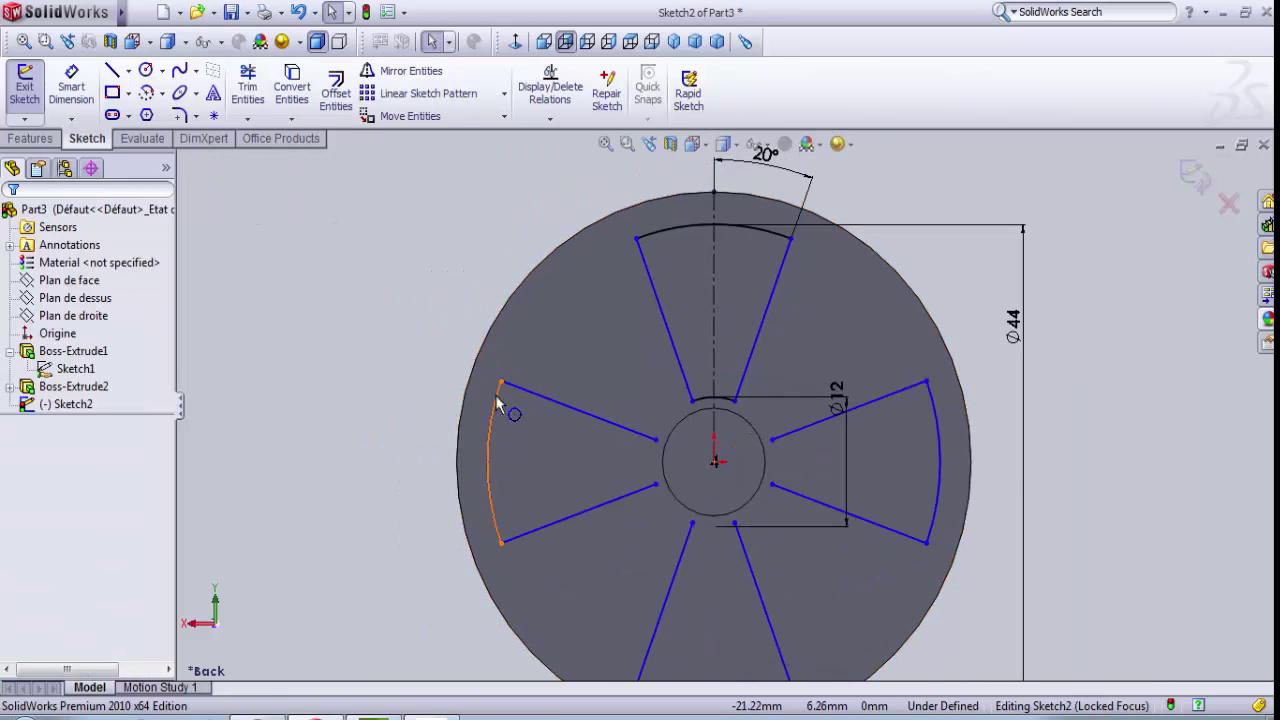
click(299, 12)
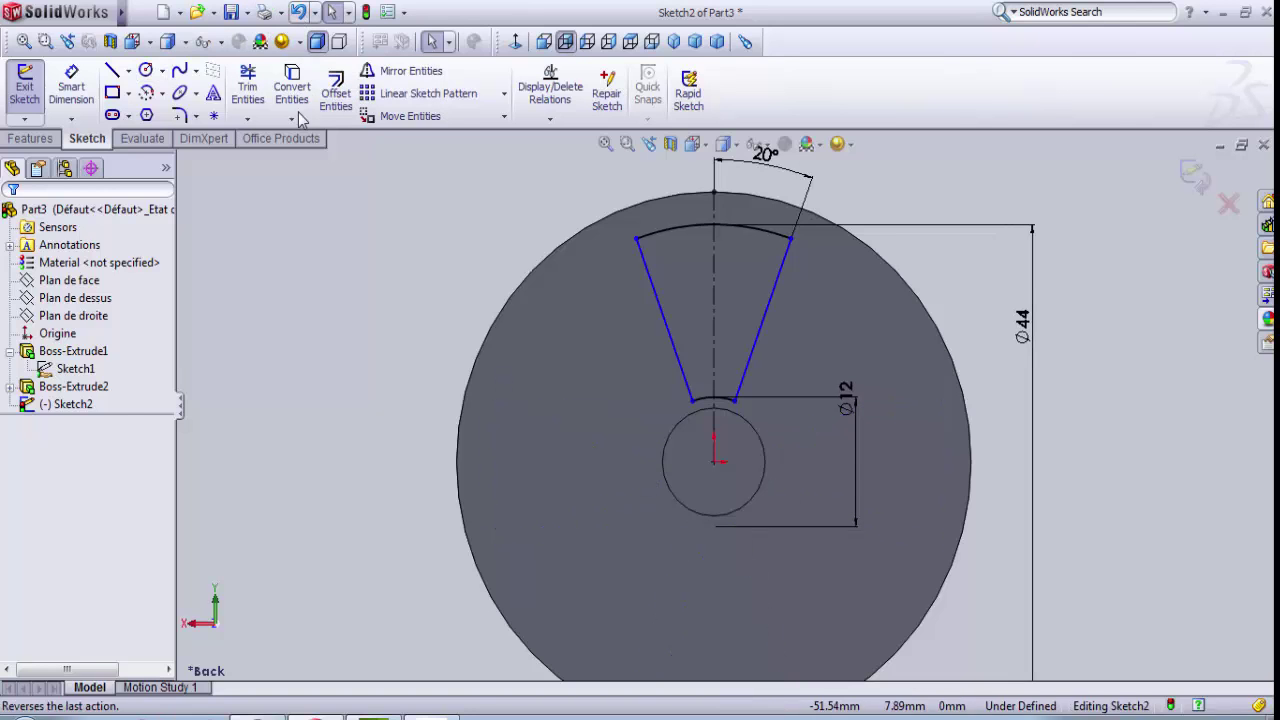
- Start a circular sketch pattern about the origin with the sector's inner arc, outer arc and both slanted lines as entities
click(716, 403)
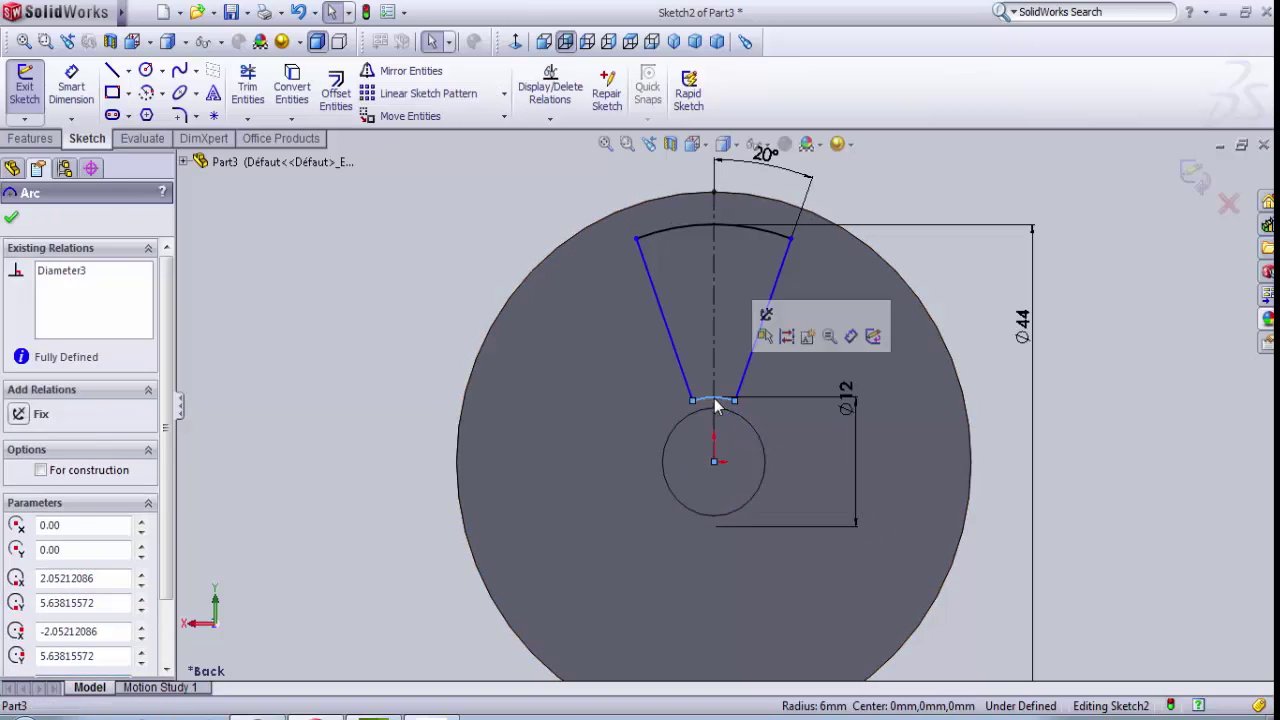
click(504, 93)
click(420, 134)
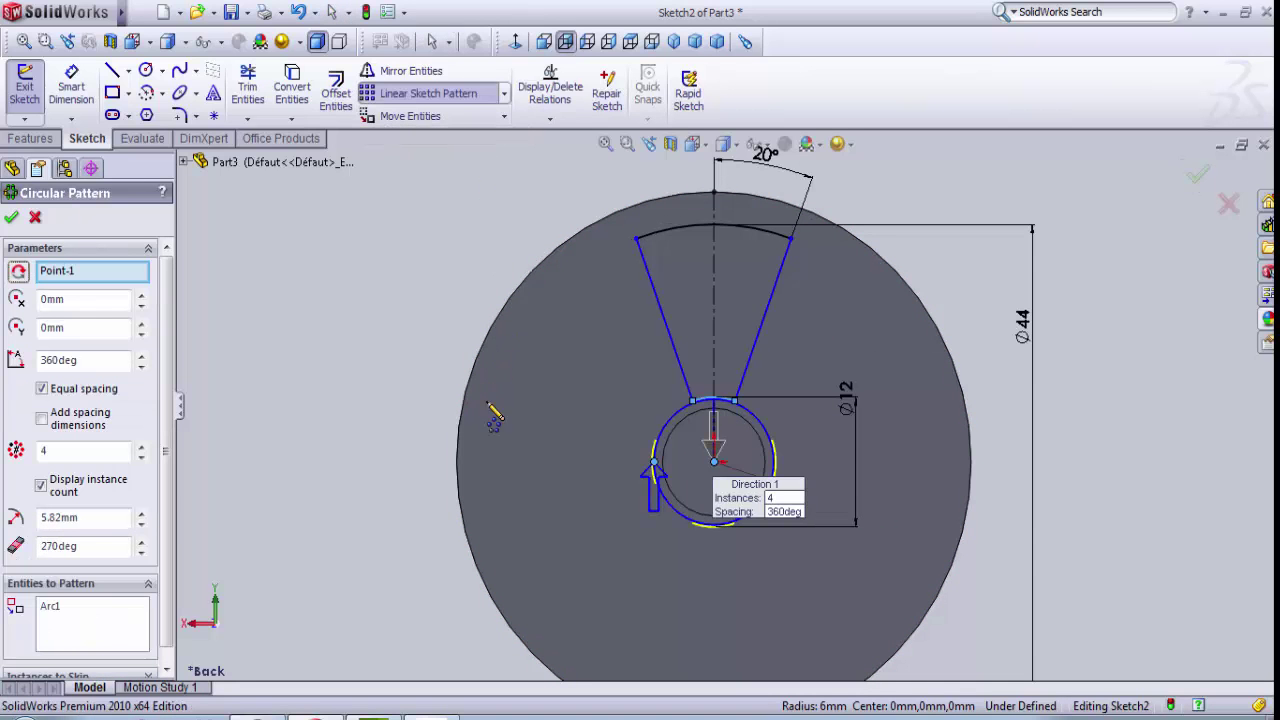
click(683, 239)
click(657, 292)
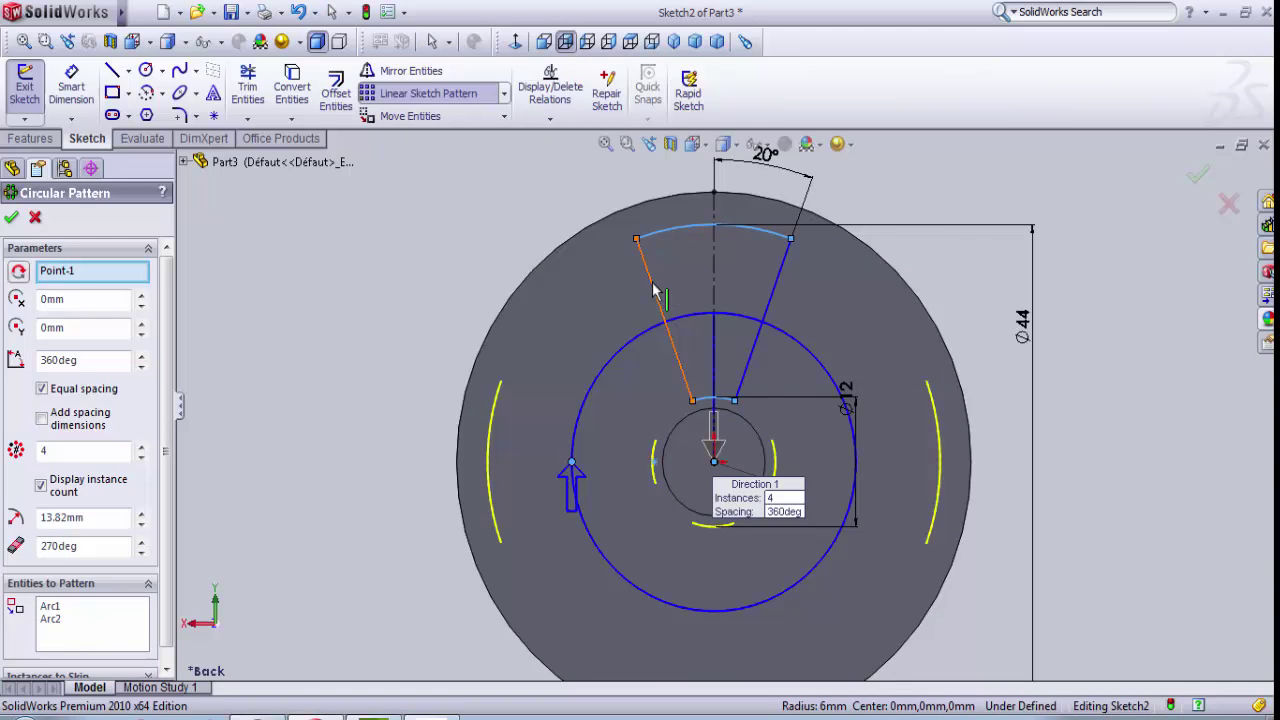
click(770, 298)
- Set the circular pattern to 6 equally spaced instances over 360° and apply it
click(123, 454)
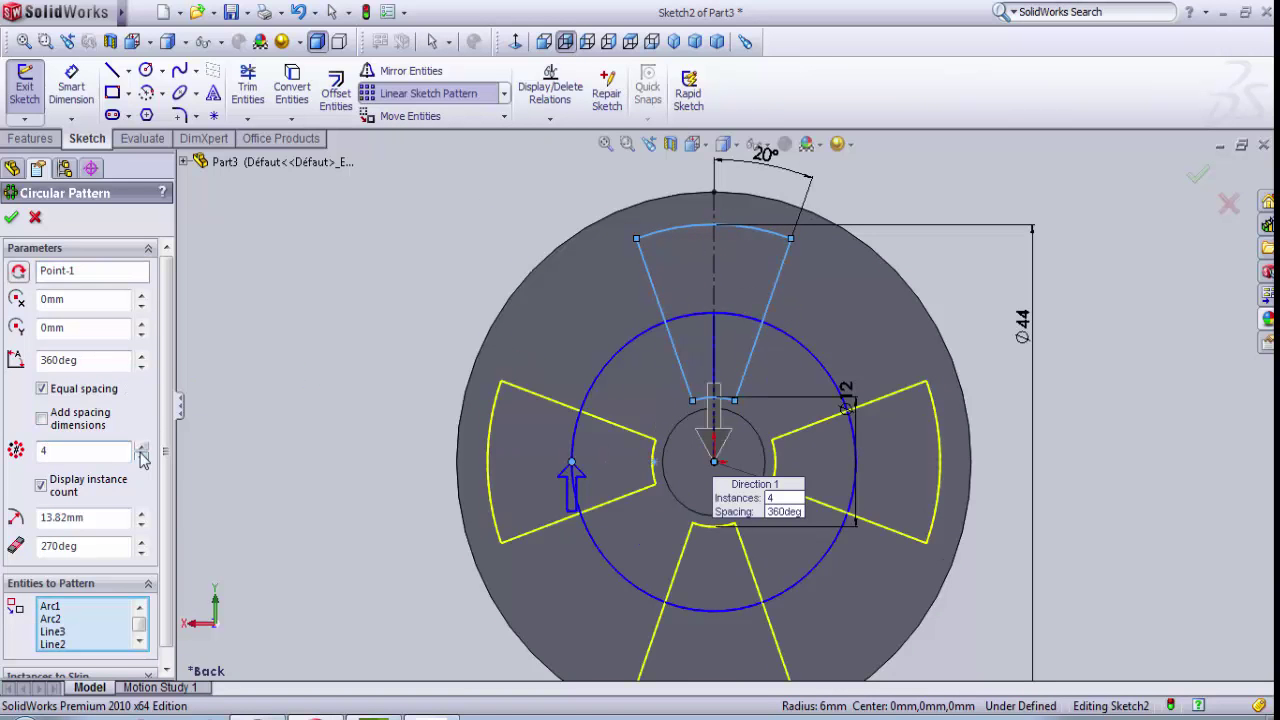
click(143, 447)
click(143, 447)
key(f)
scroll(652, 525, down, 1)
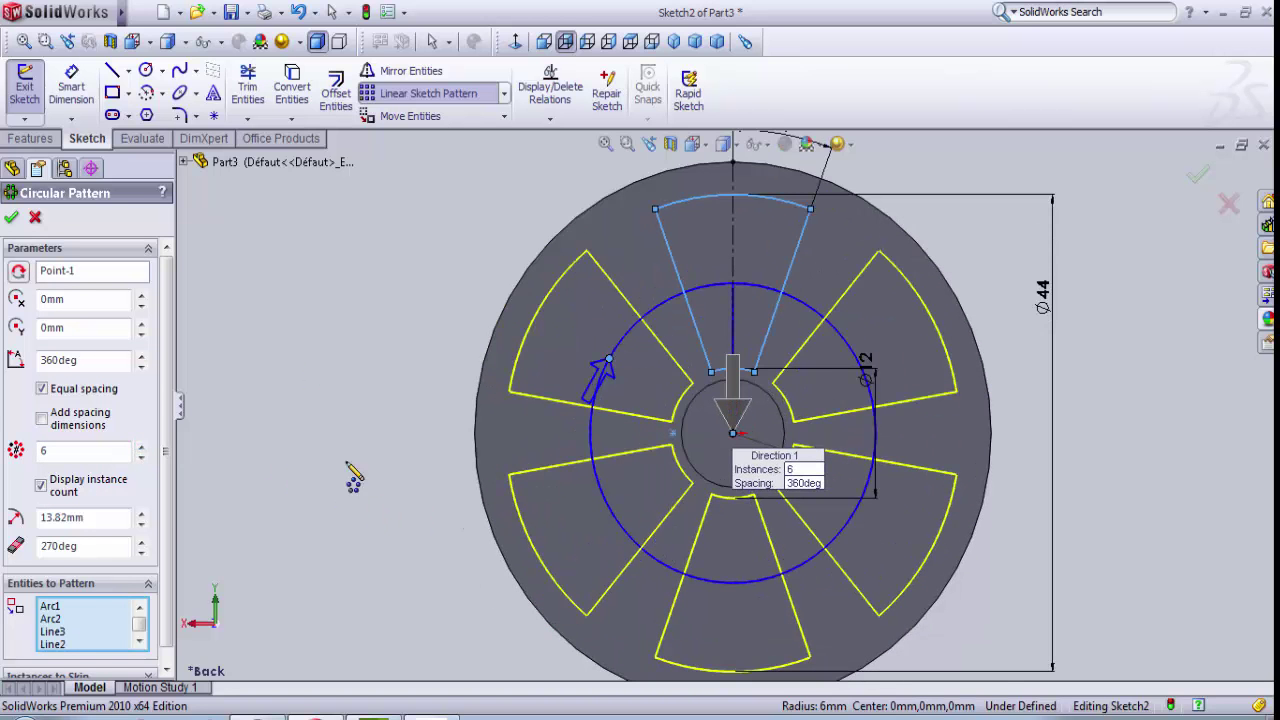
click(10, 220)
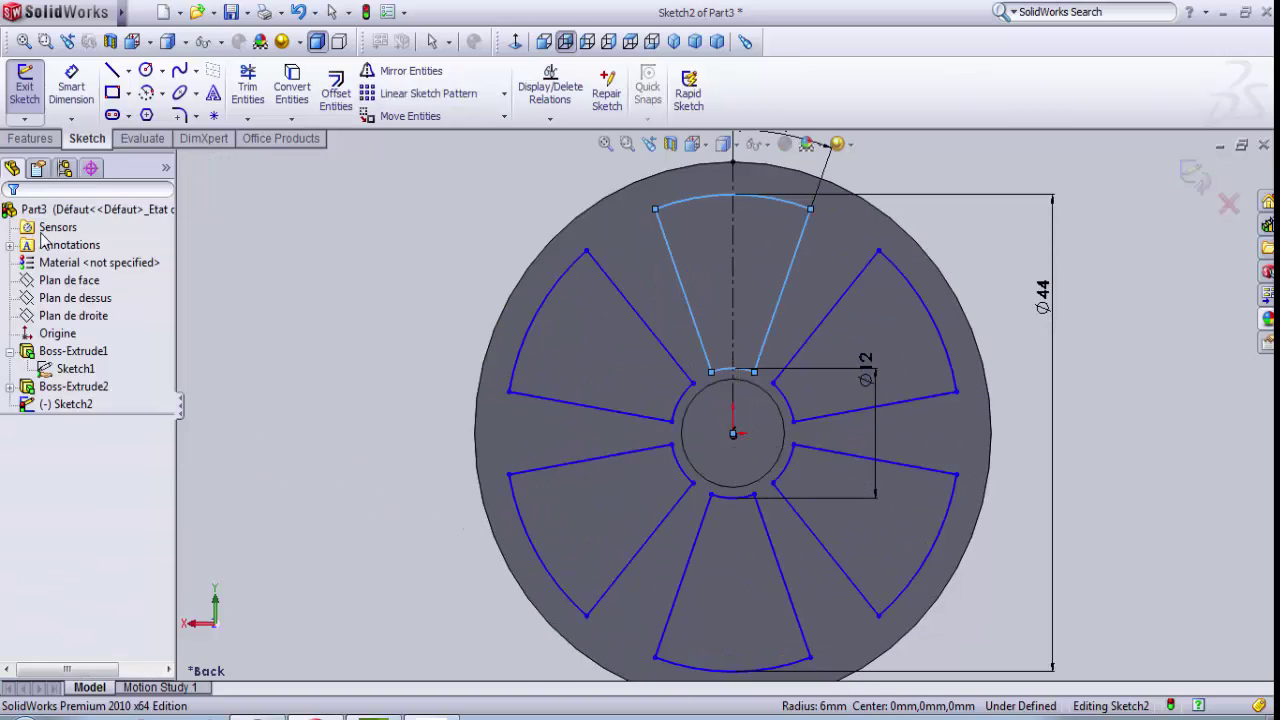
- Finish the sketch and extrude the six ring sectors 1.5 mm blind outward from the disc's back face, merging the result
mouse_move(386, 506)
middle_down()
mouse_move(386, 464)
mouse_move(380, 486)
middle_up()
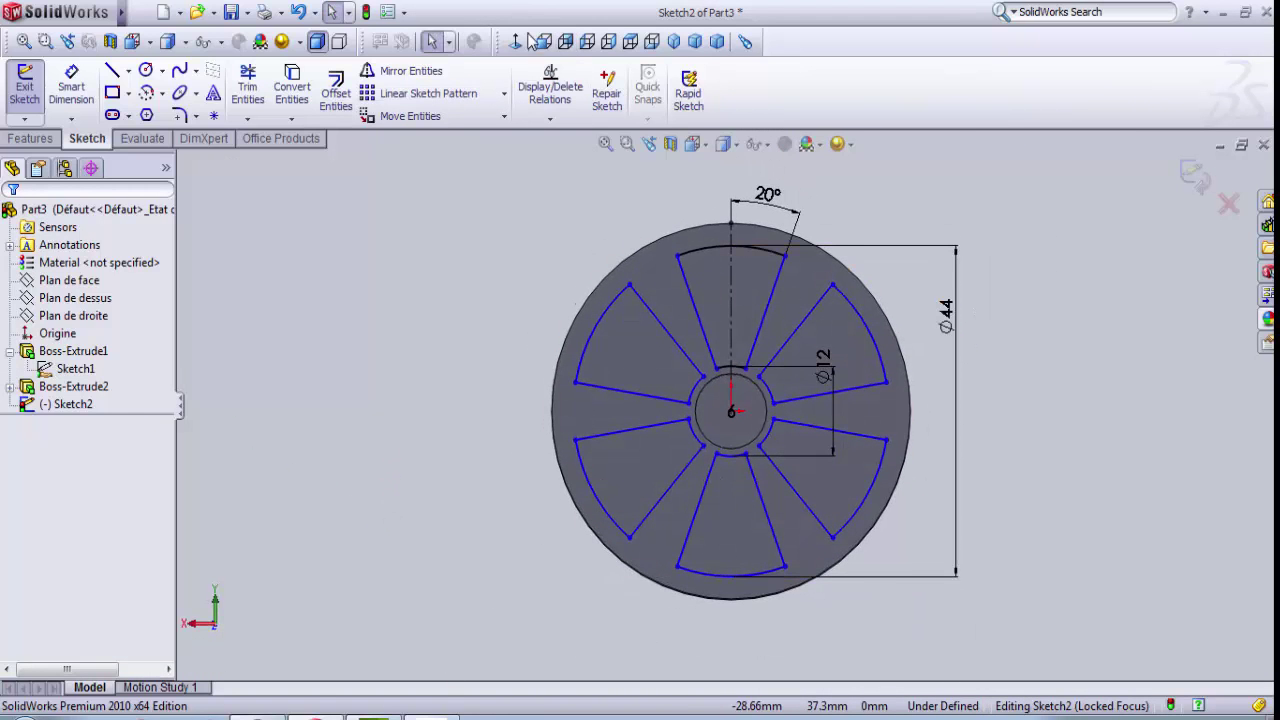
click(565, 41)
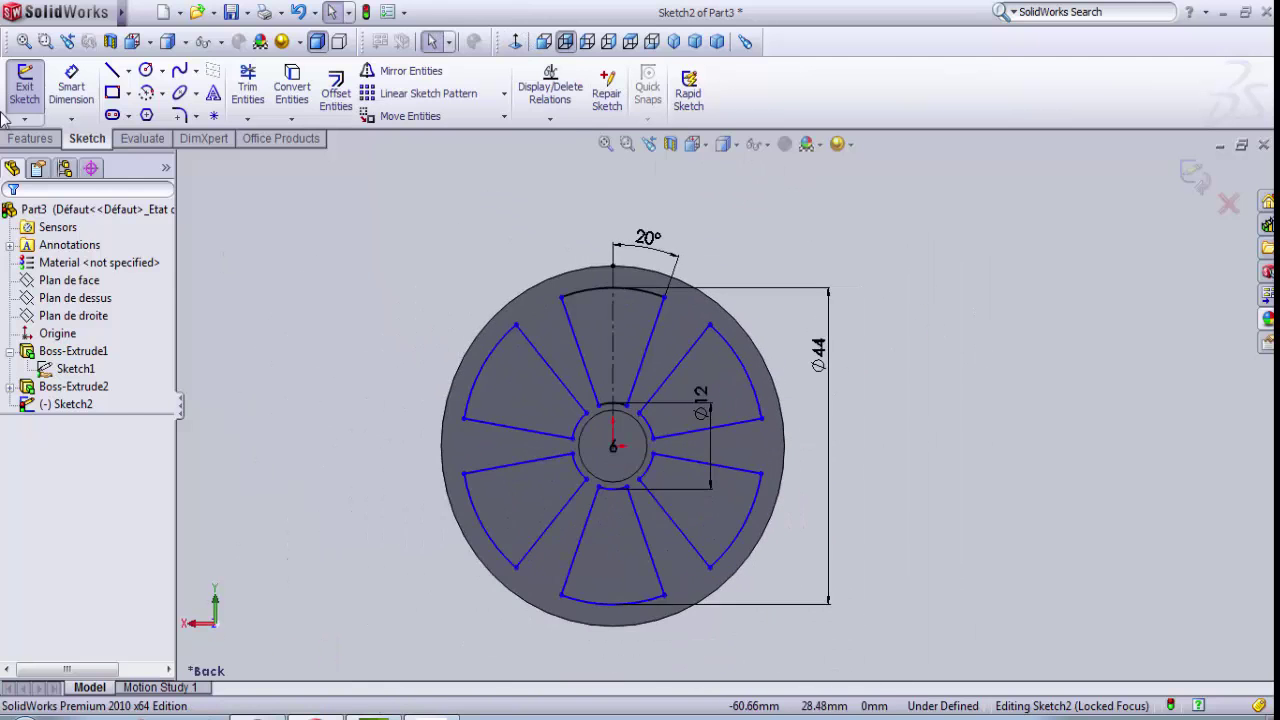
click(24, 90)
click(31, 106)
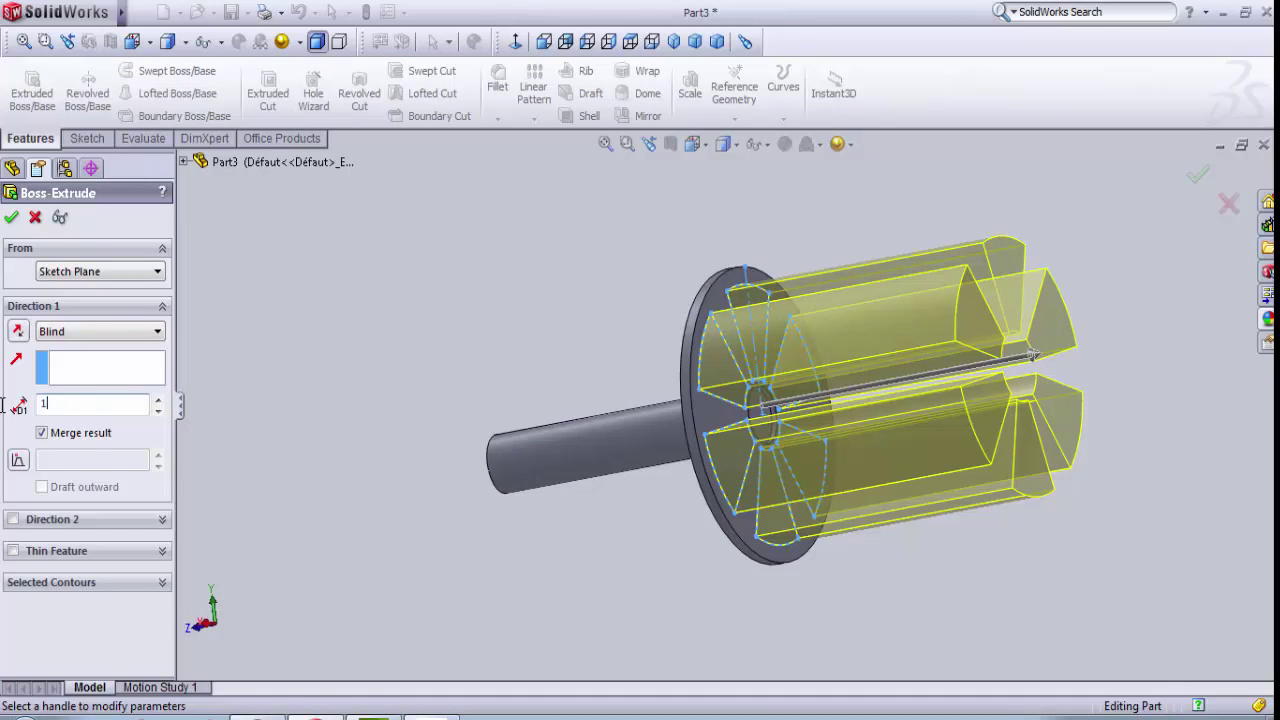
text(1.5)
key(Return)
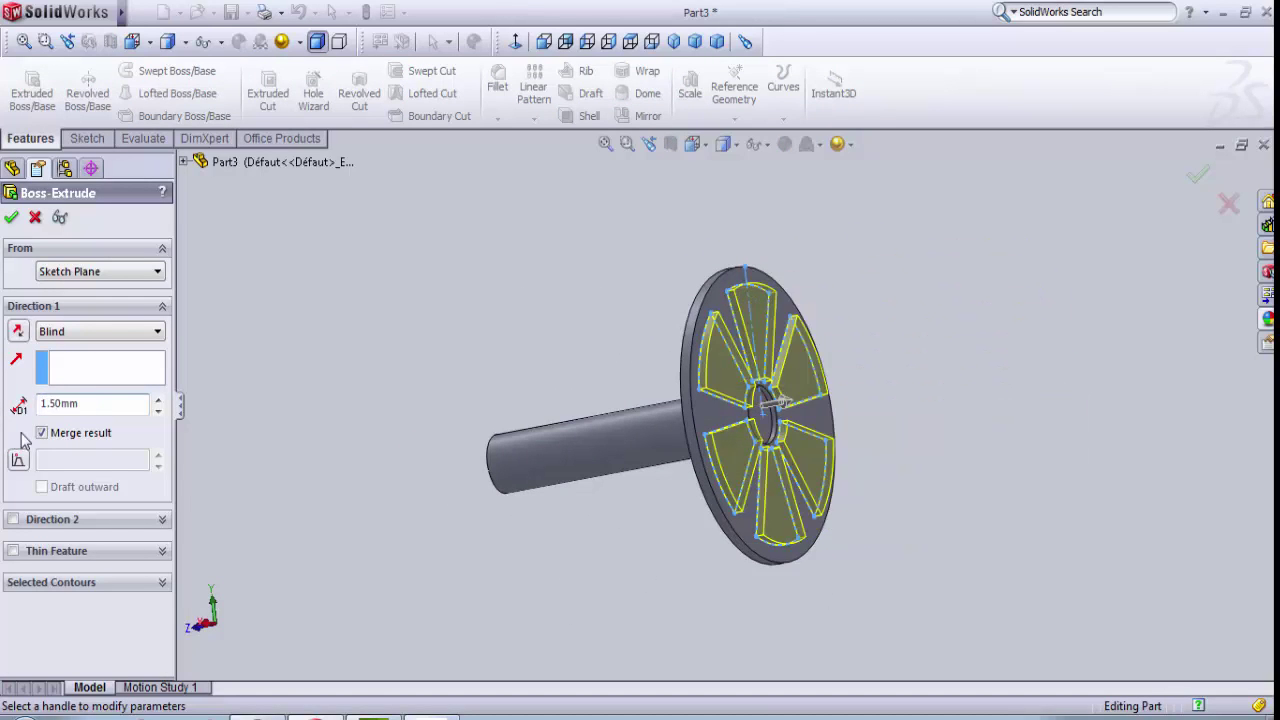
middle_drag(577, 608, 862, 398)
scroll(862, 398, down, 2)
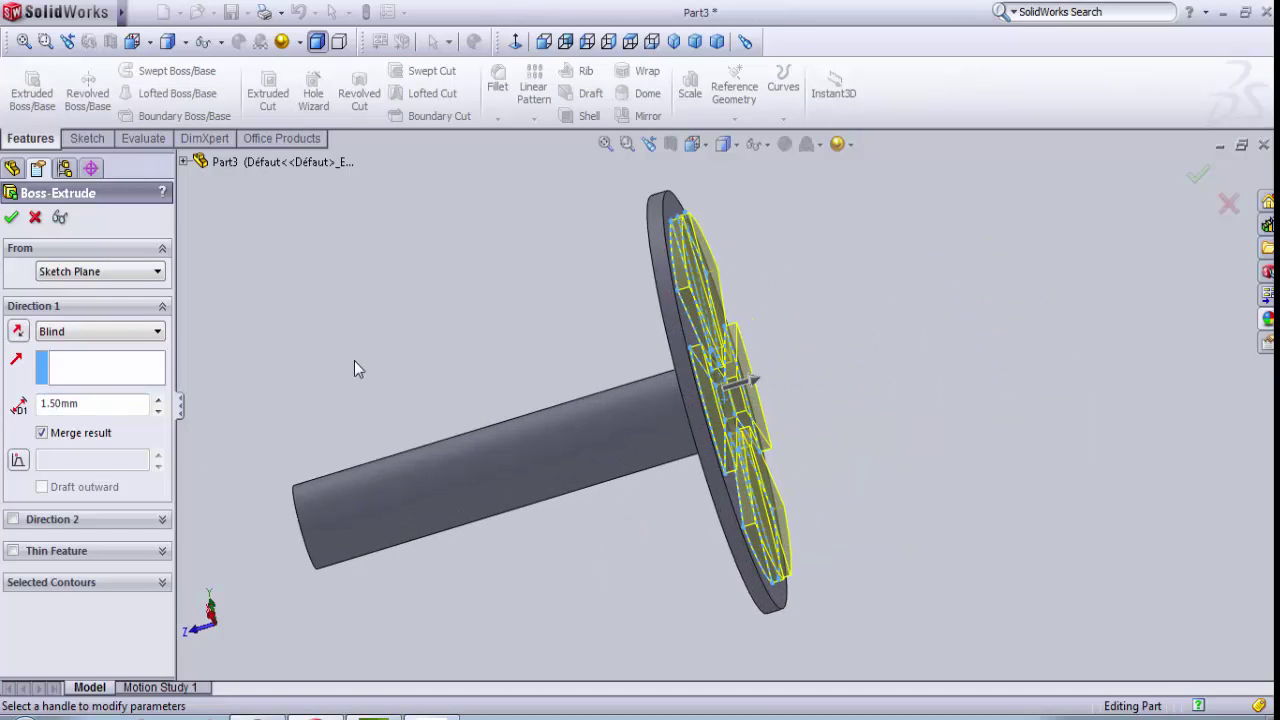
click(11, 218)
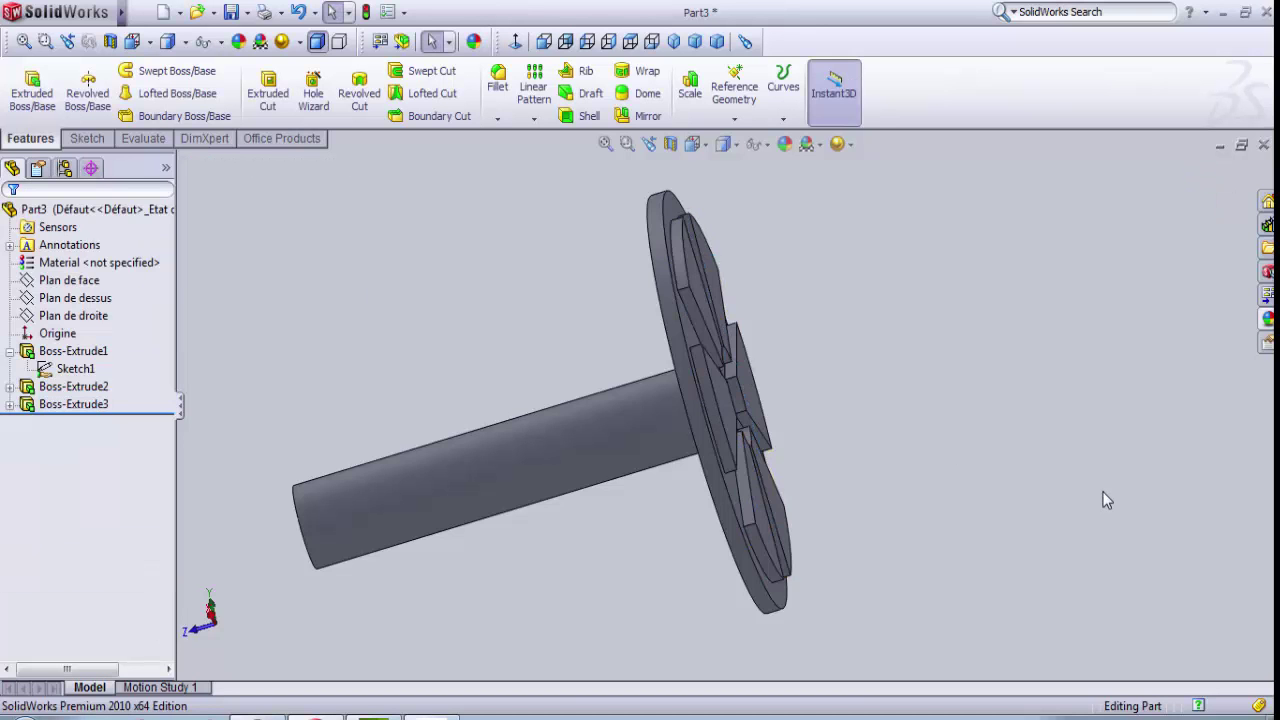
key(ctrl+4)
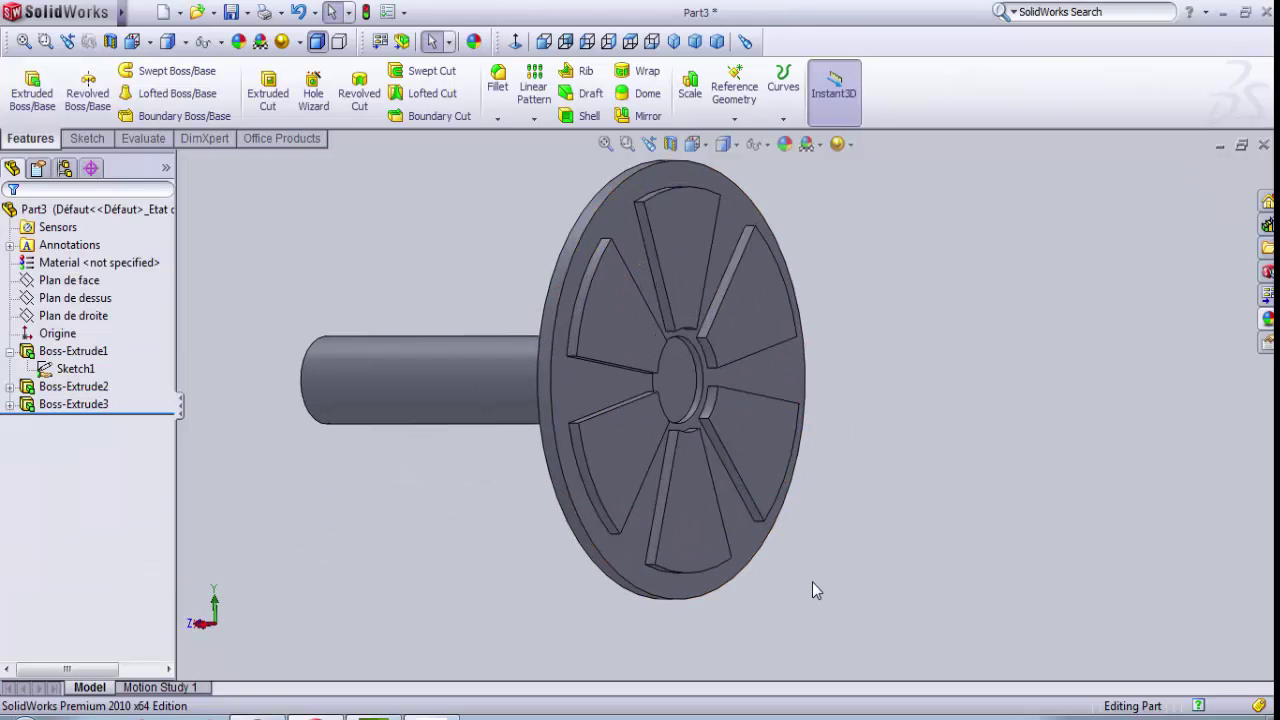
middle_drag(812, 582, 800, 513)
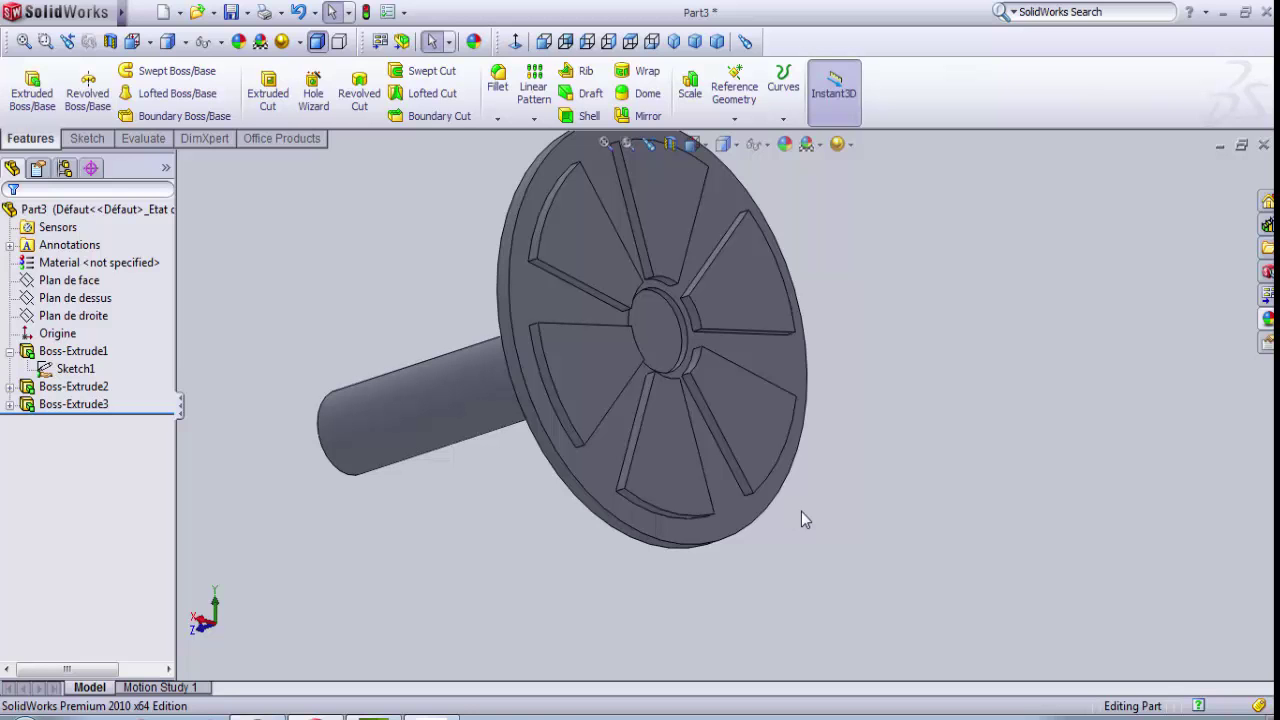
middle_drag(801, 511, 742, 533)
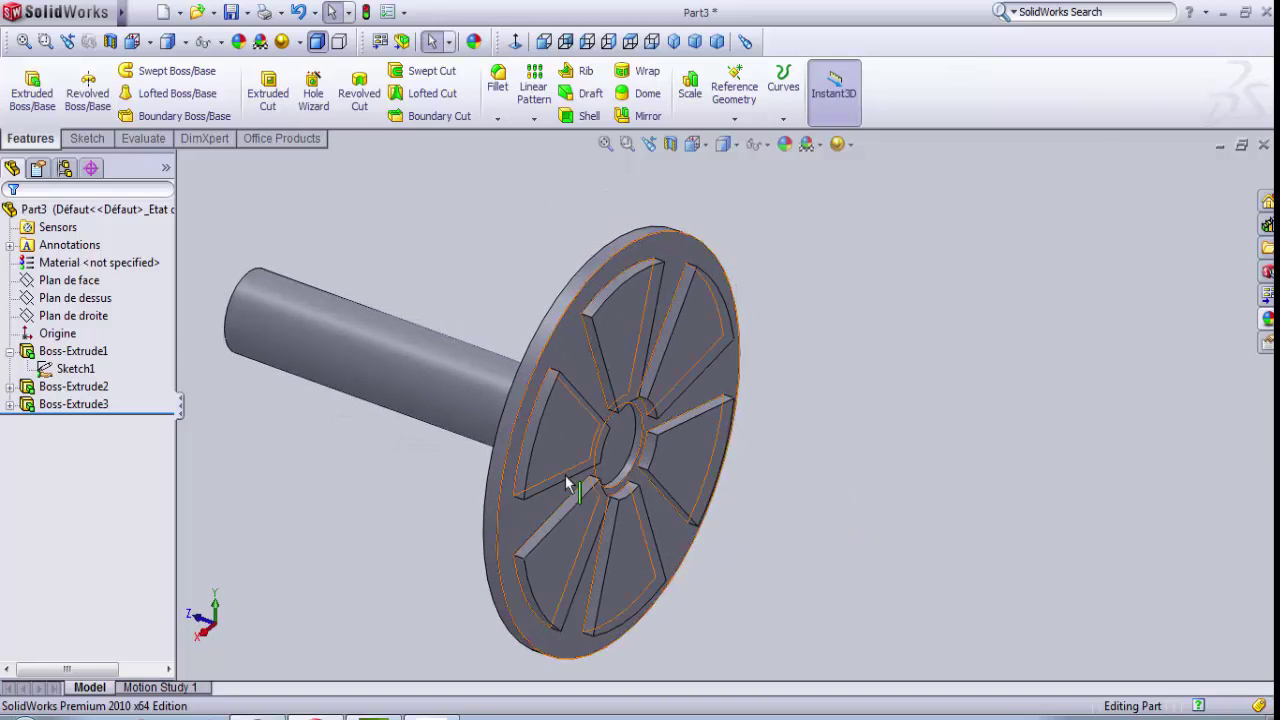
- Examine the six raised sectors on the disc's back face from several angles
click(88, 300)
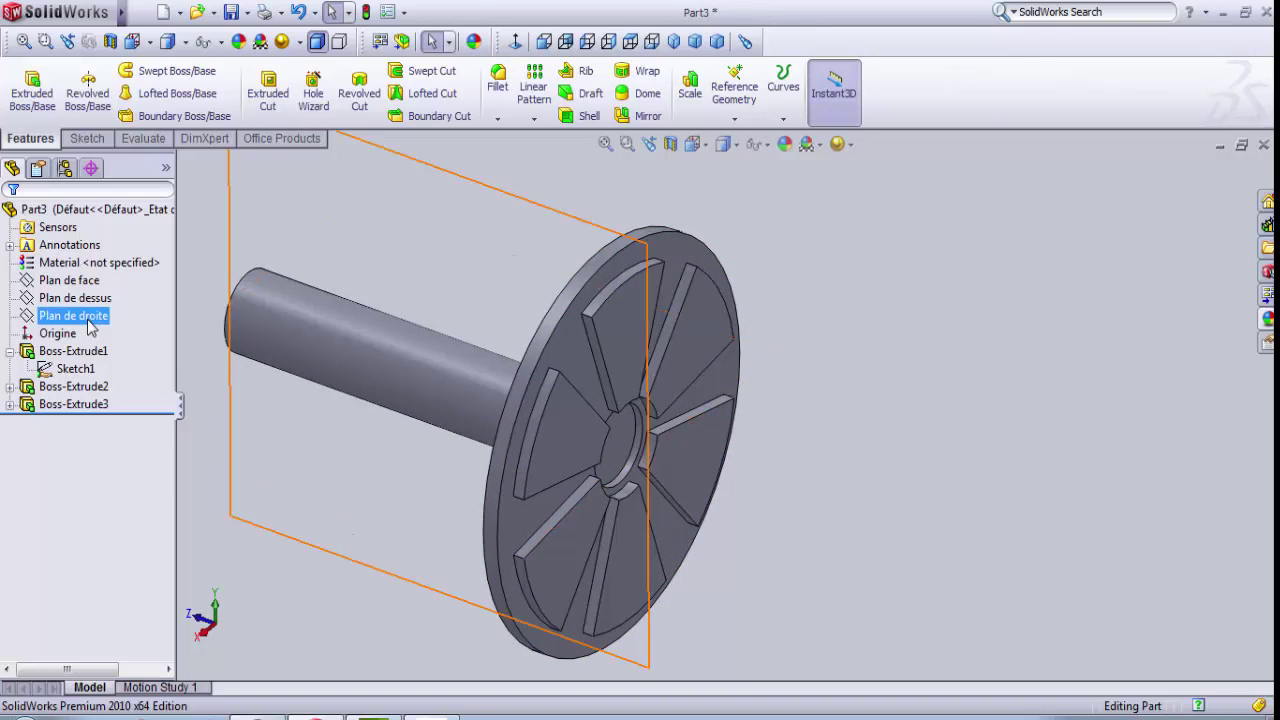
click(800, 470)
middle_drag(800, 470, 780, 443)
click(694, 400)
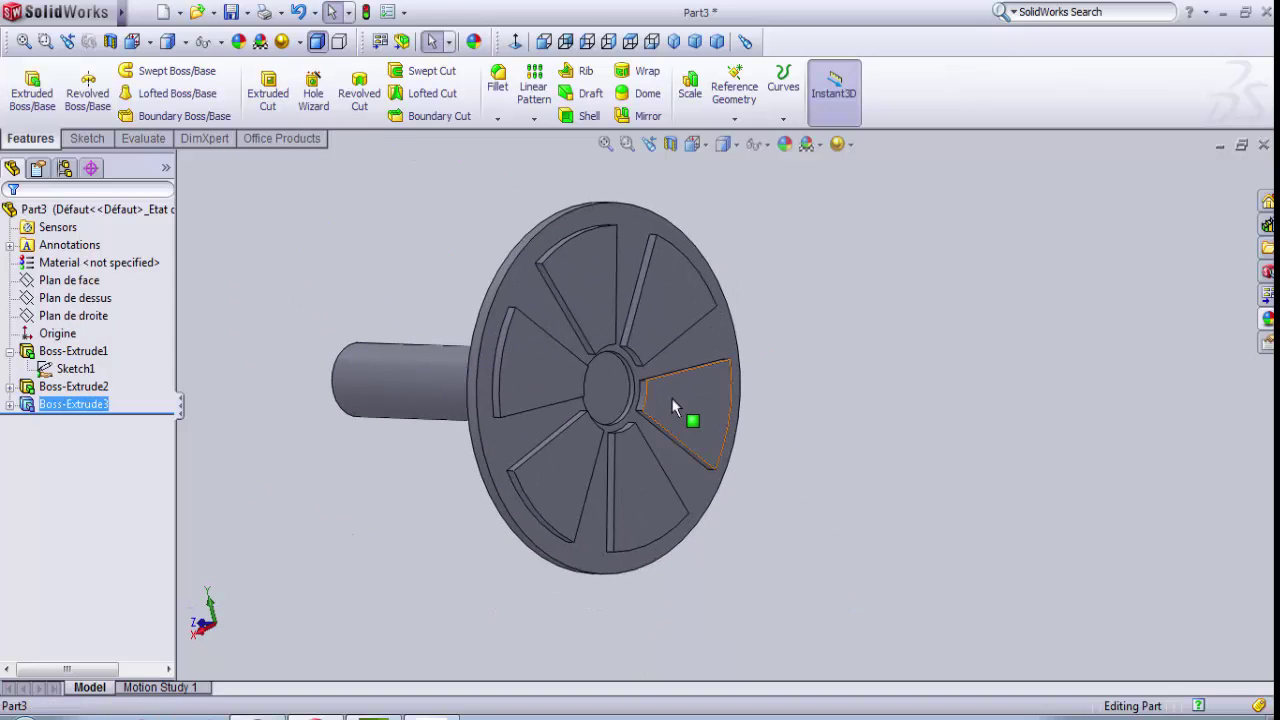
click(913, 552)
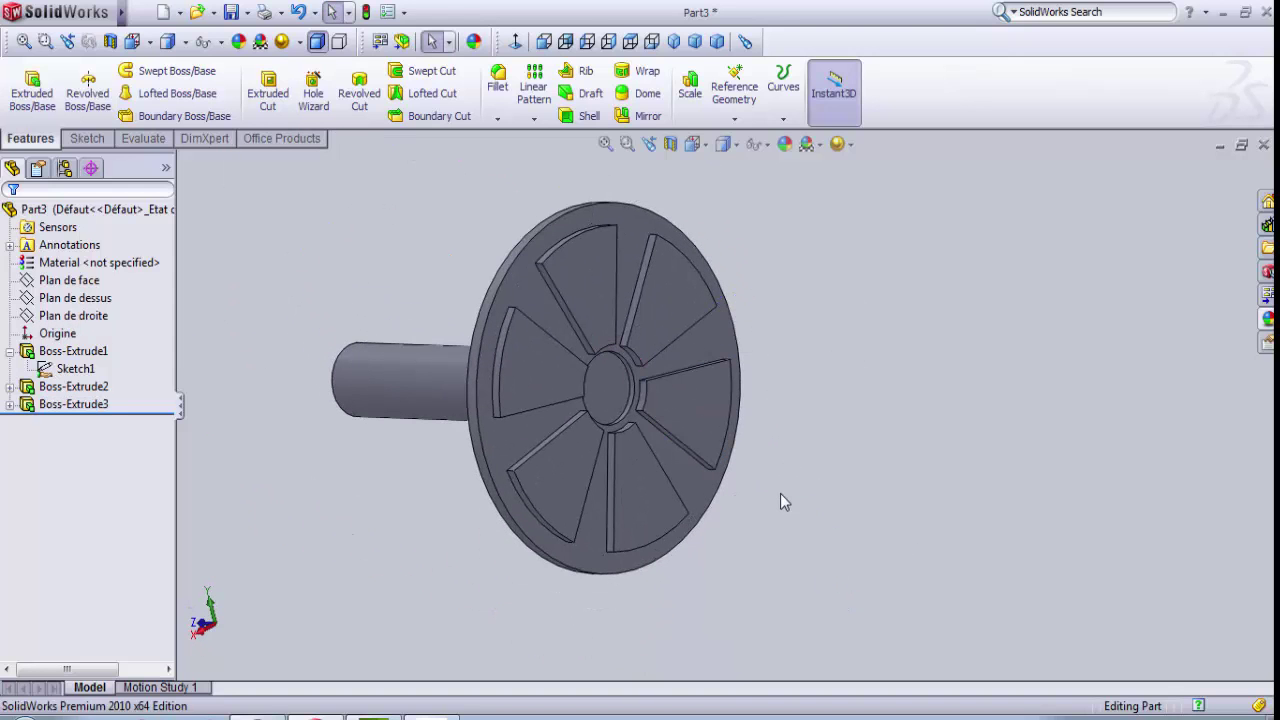
middle_drag(780, 493, 789, 591)
scroll(680, 360, down, 3)
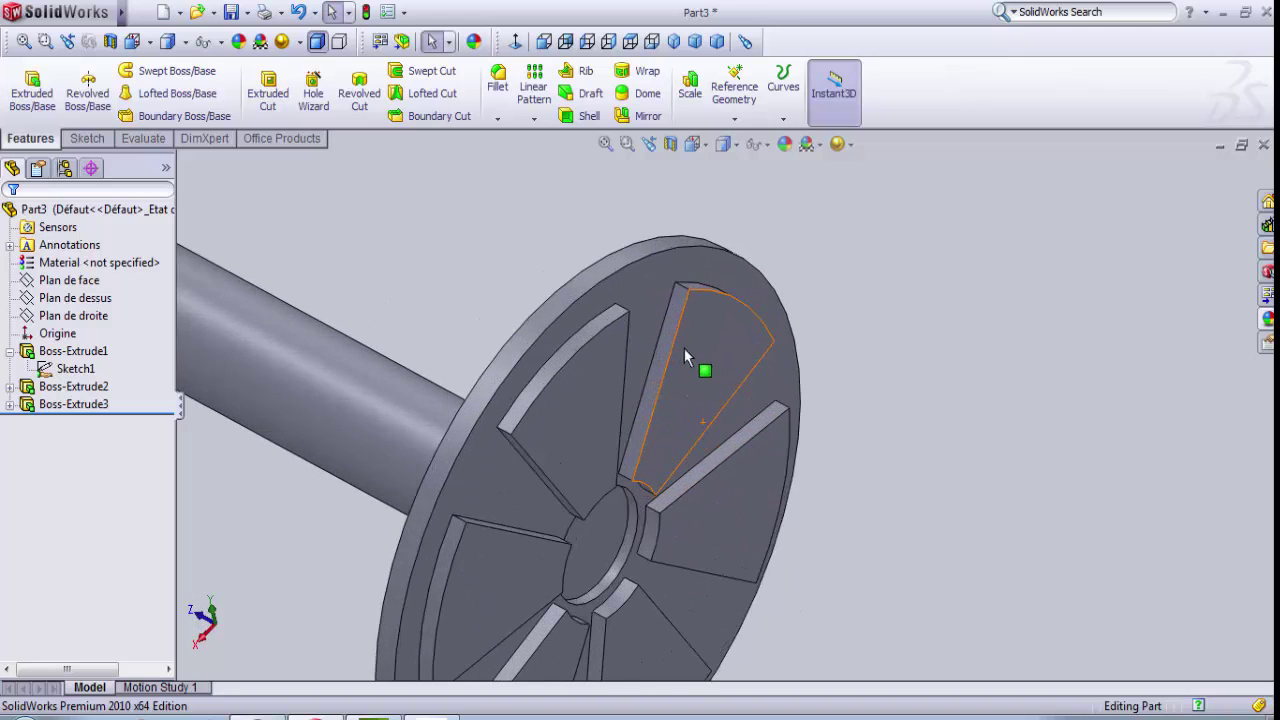
middle_drag(694, 343, 736, 369)
scroll(219, 337, up, 2)
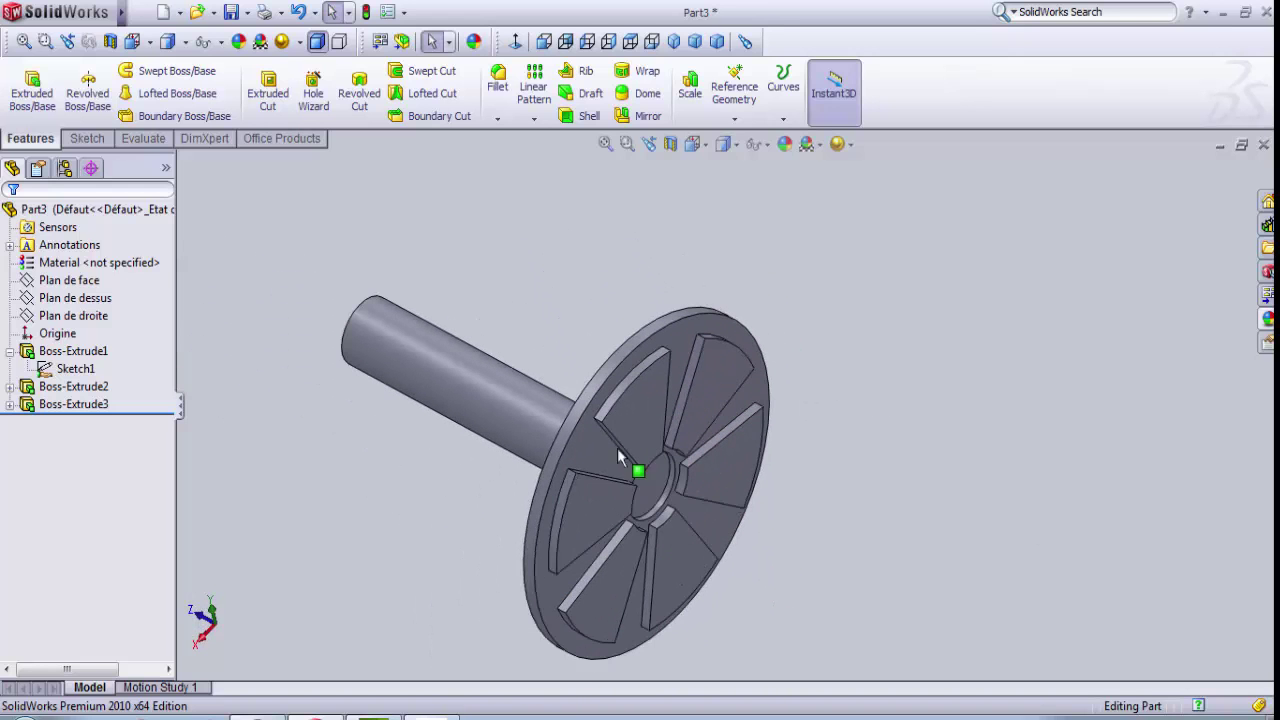
- Start a sketch on the Plan de dessus plane and orient the view normal to it
click(66, 283)
click(76, 301)
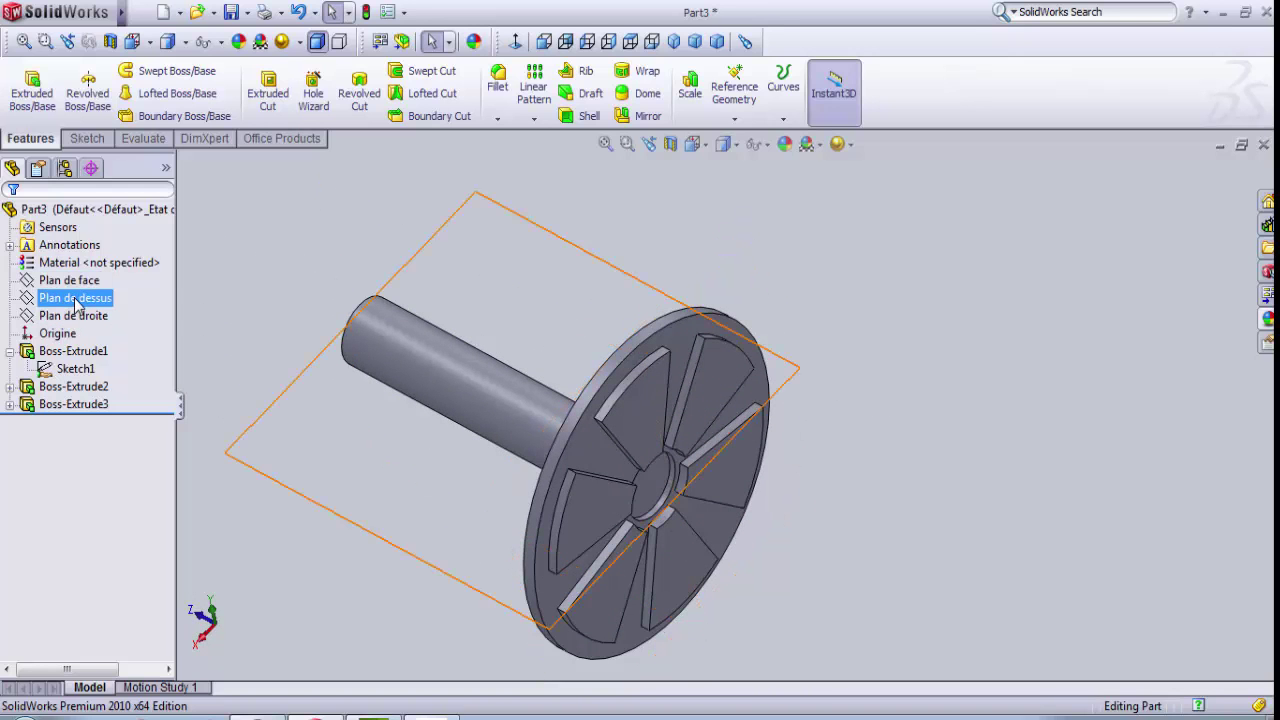
click(76, 301)
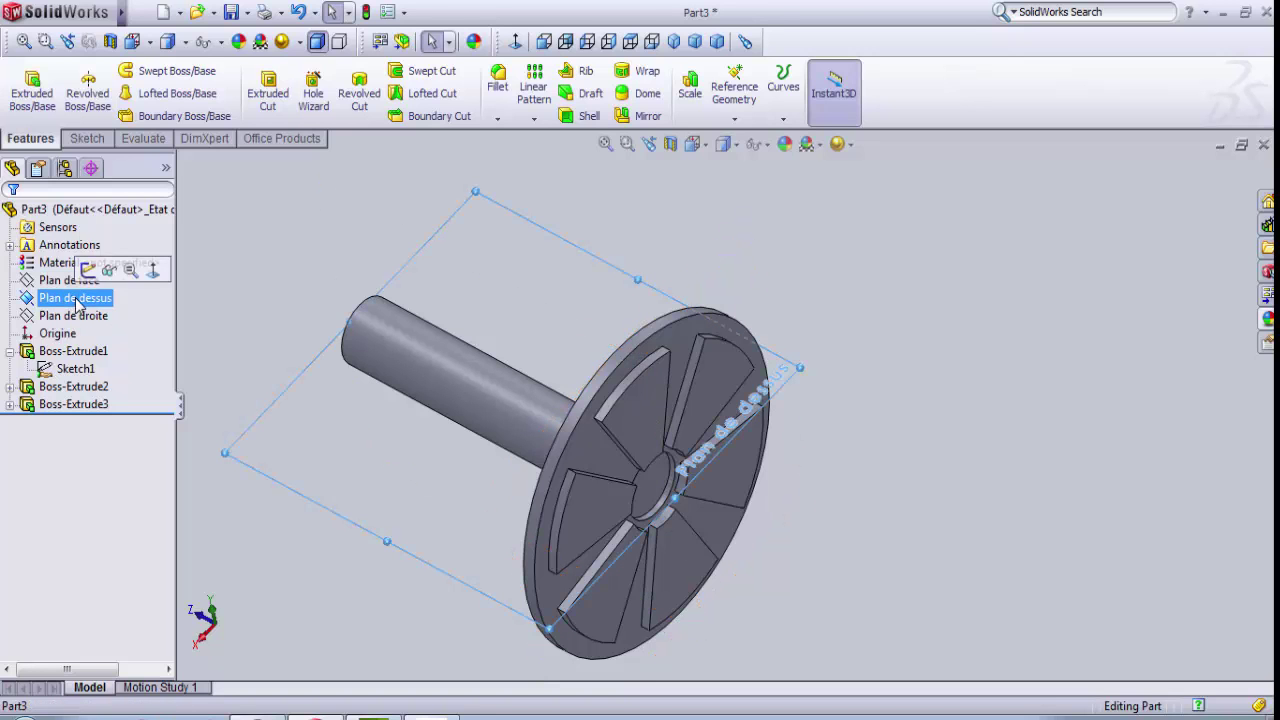
click(88, 271)
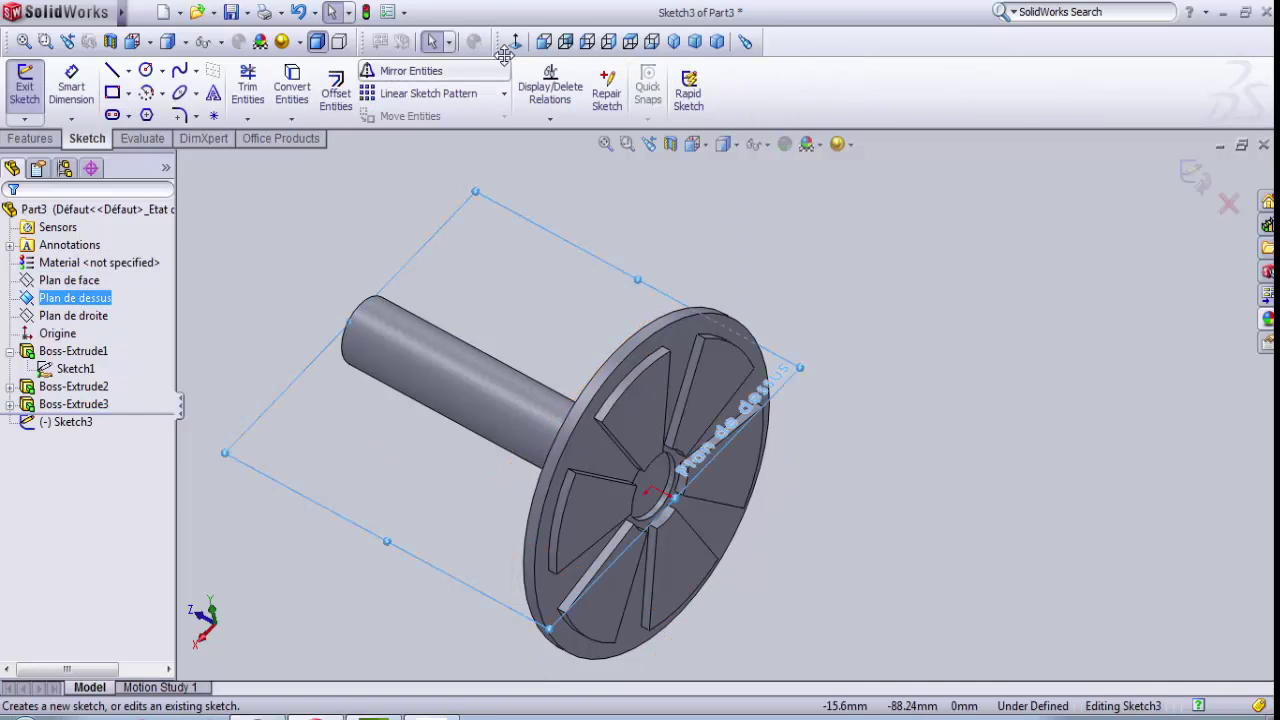
click(694, 144)
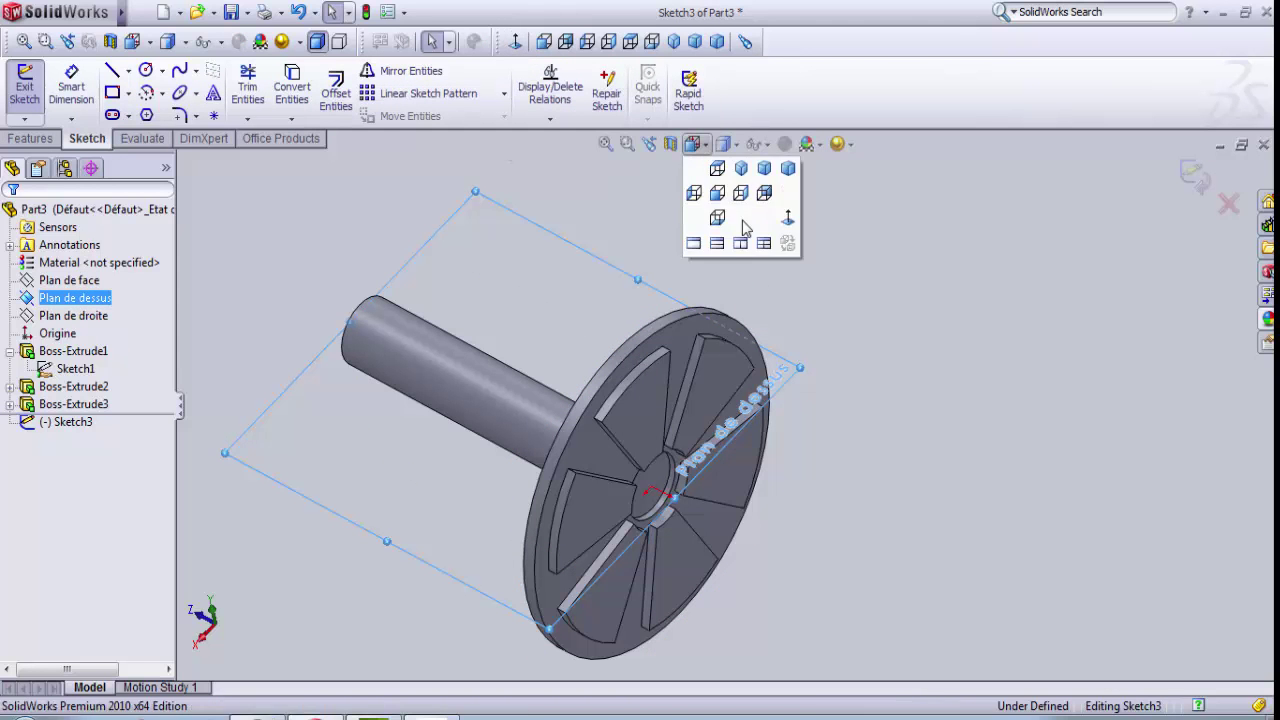
click(788, 222)
- Draw a vertical centerline along the shaft axis through the origin, extending past the raised sectors
scroll(794, 251, up, 2)
scroll(757, 266, down, 4)
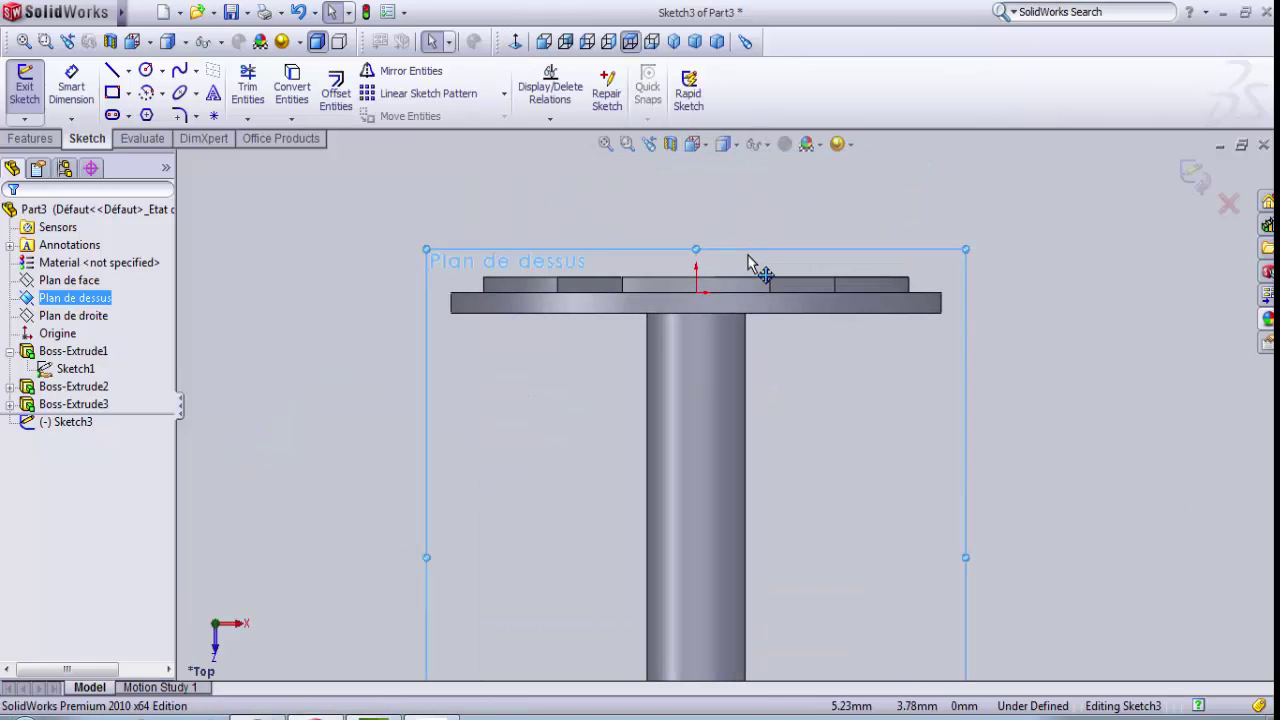
click(128, 71)
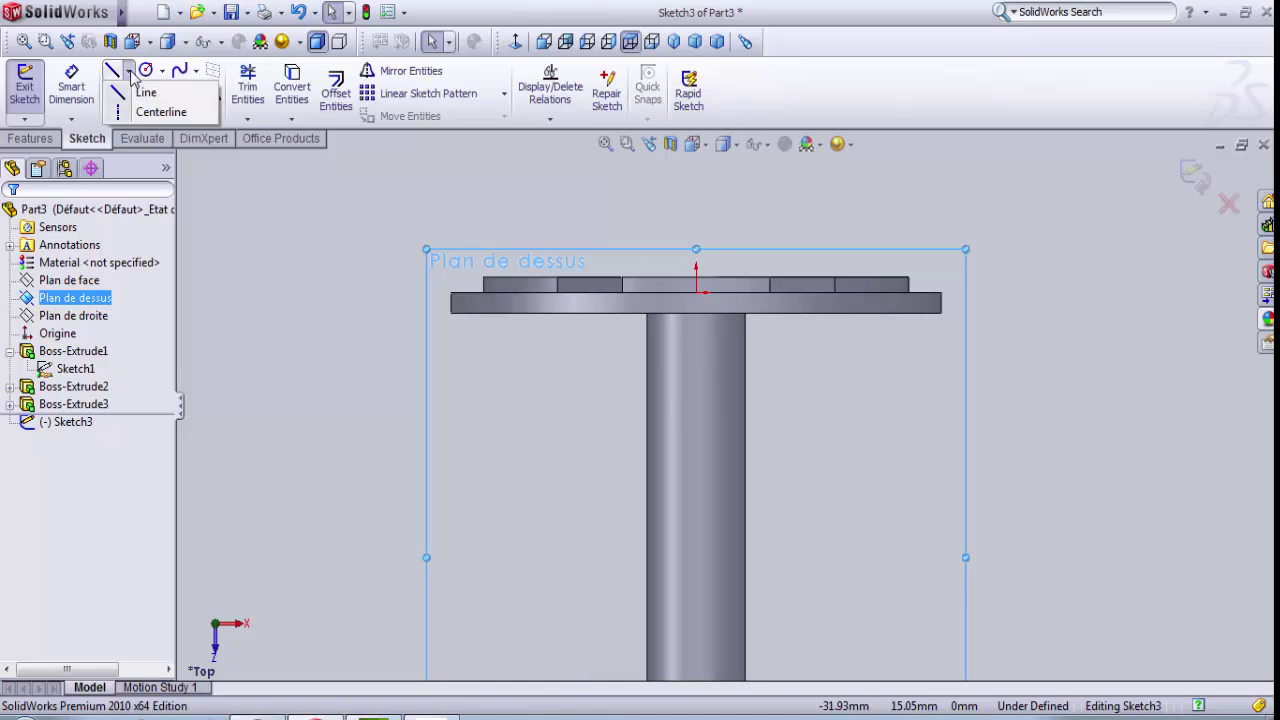
click(160, 111)
click(697, 402)
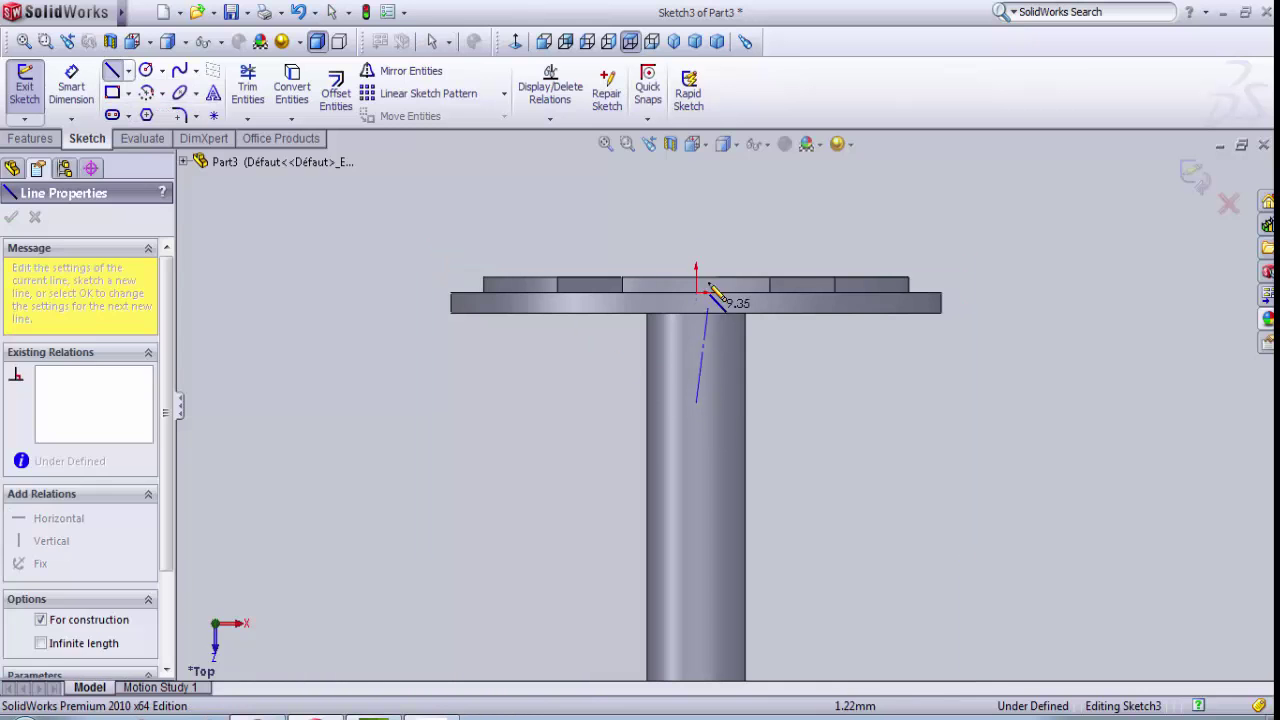
click(698, 212)
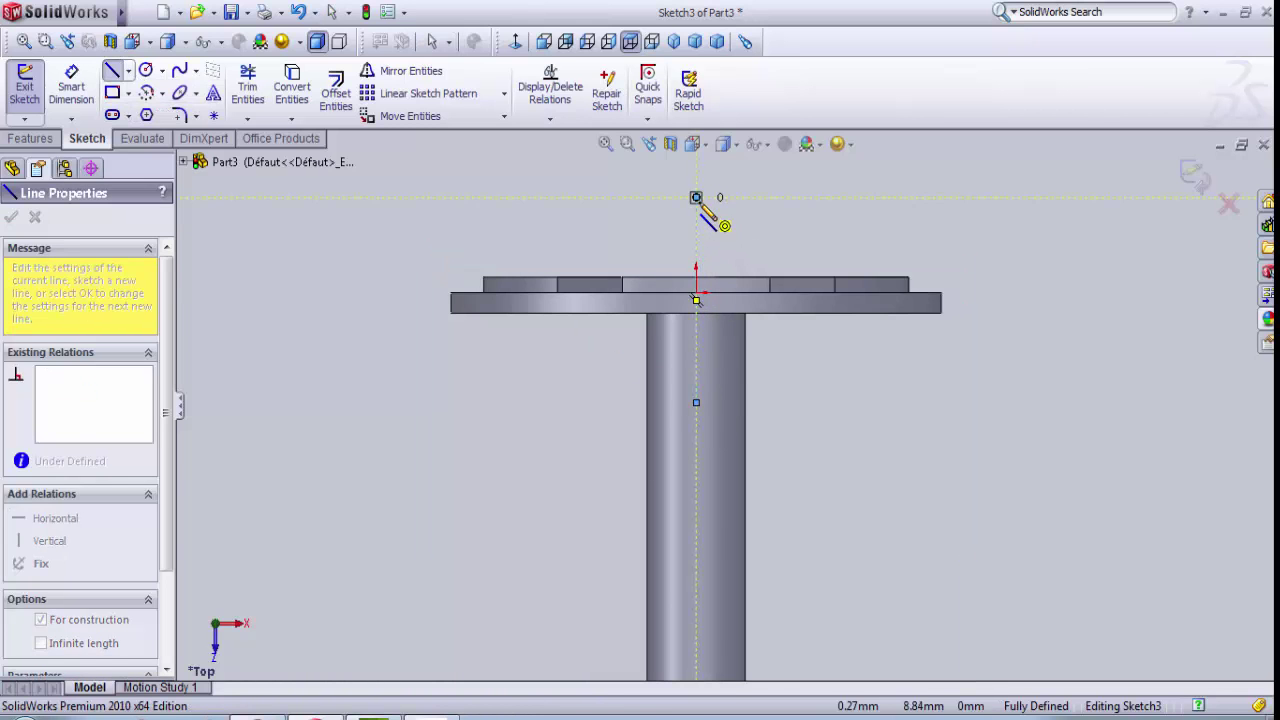
key(Escape)
- Draw a three-point spline from the centerline at the sectors' raised-face level, through about (10.5, 1.15) mm, to the disc's outer back edge
scroll(750, 285, down, 3)
scroll(772, 320, down, 3)
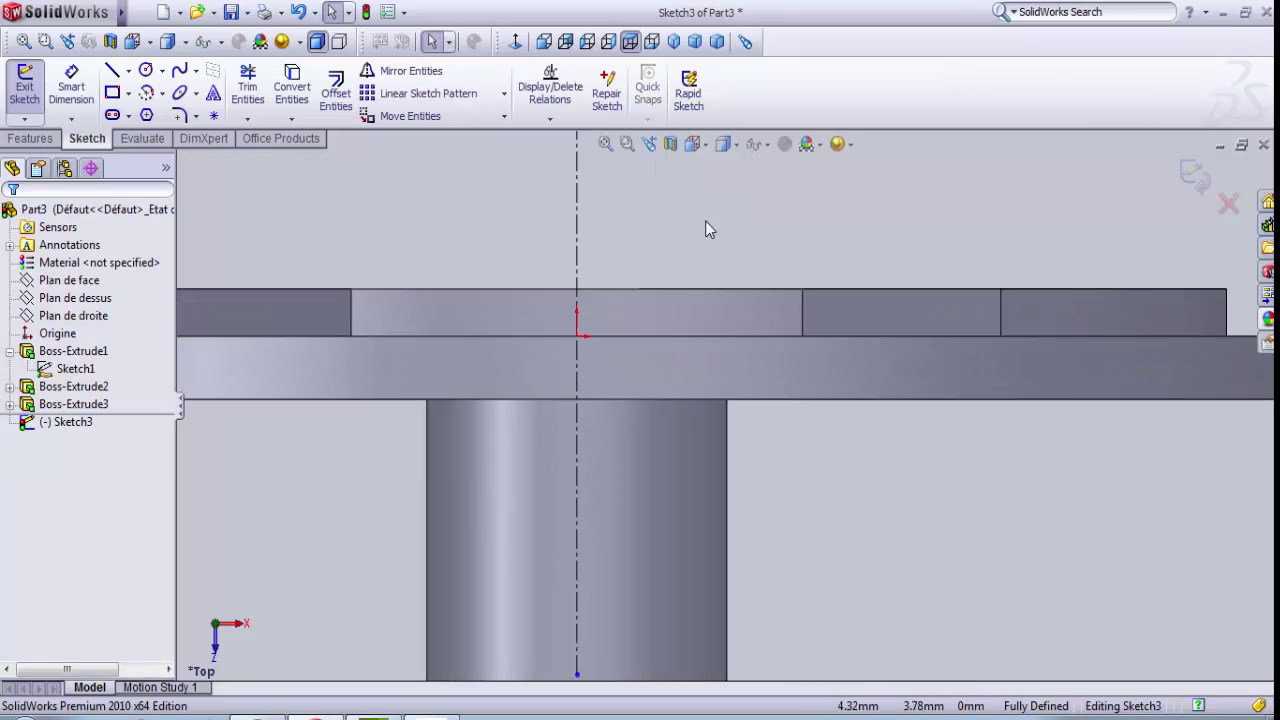
scroll(705, 233, up, 1)
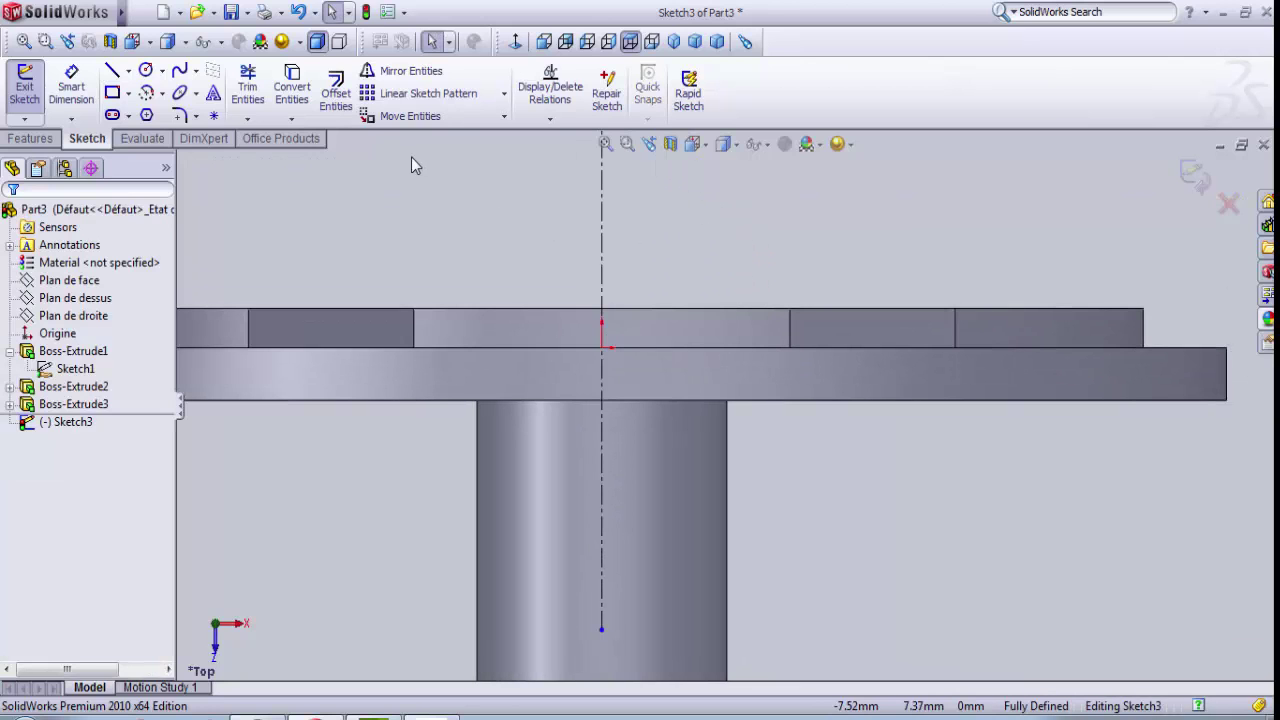
click(182, 72)
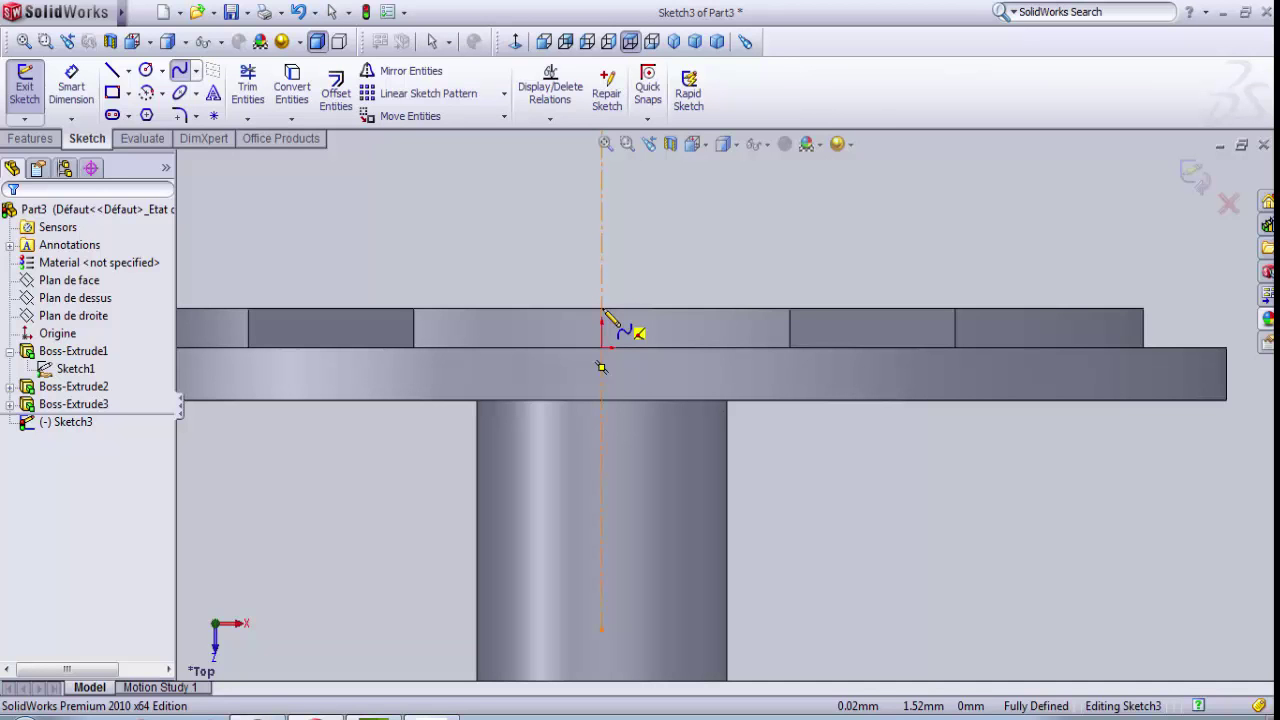
click(602, 310)
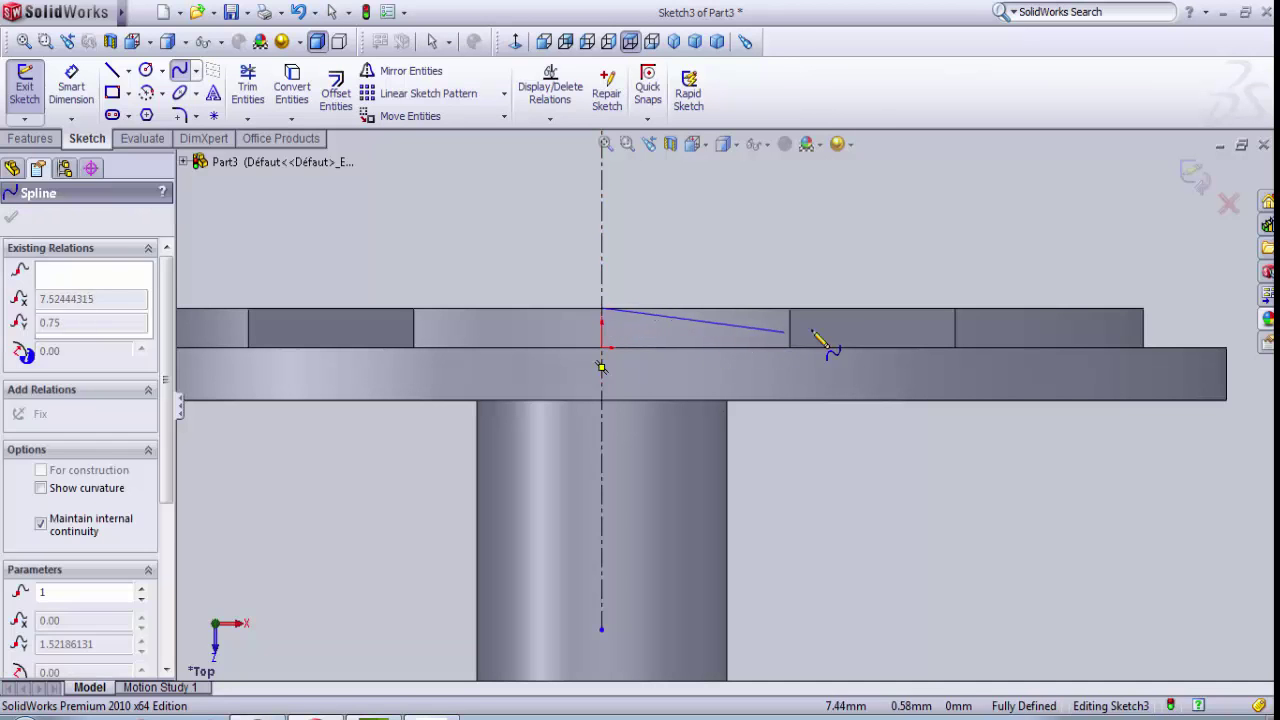
scroll(856, 321, down, 1)
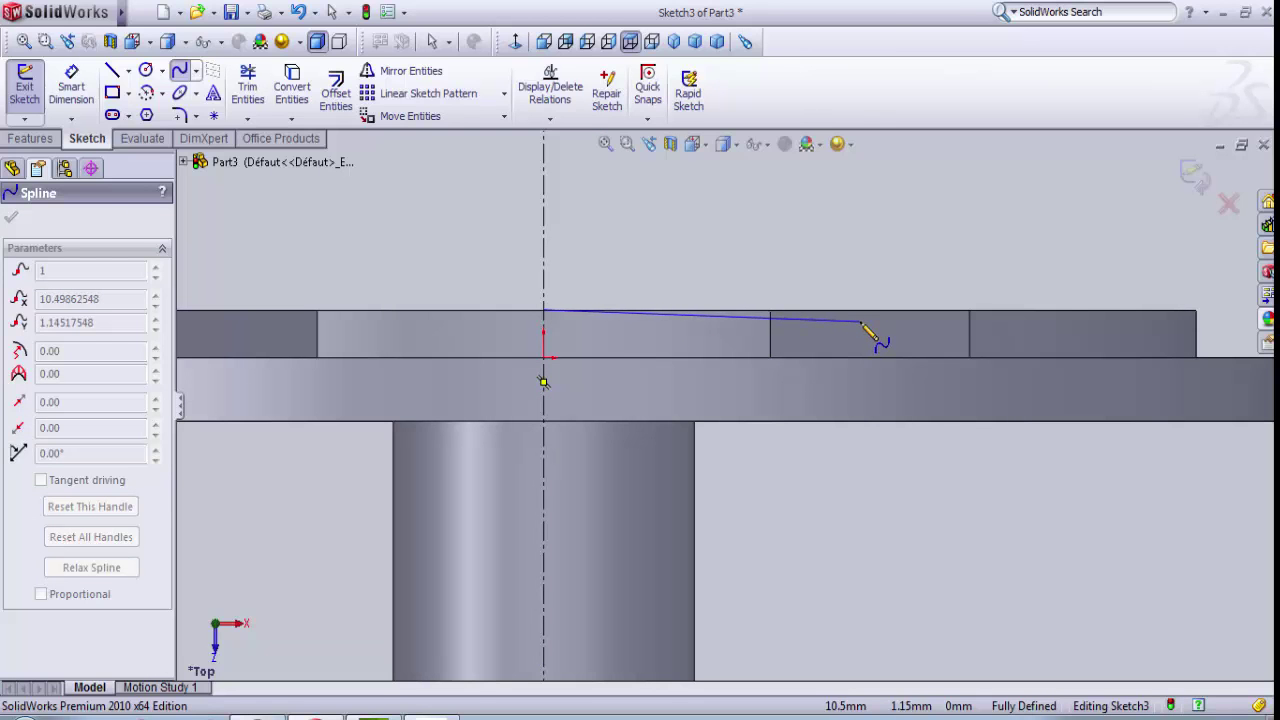
click(860, 321)
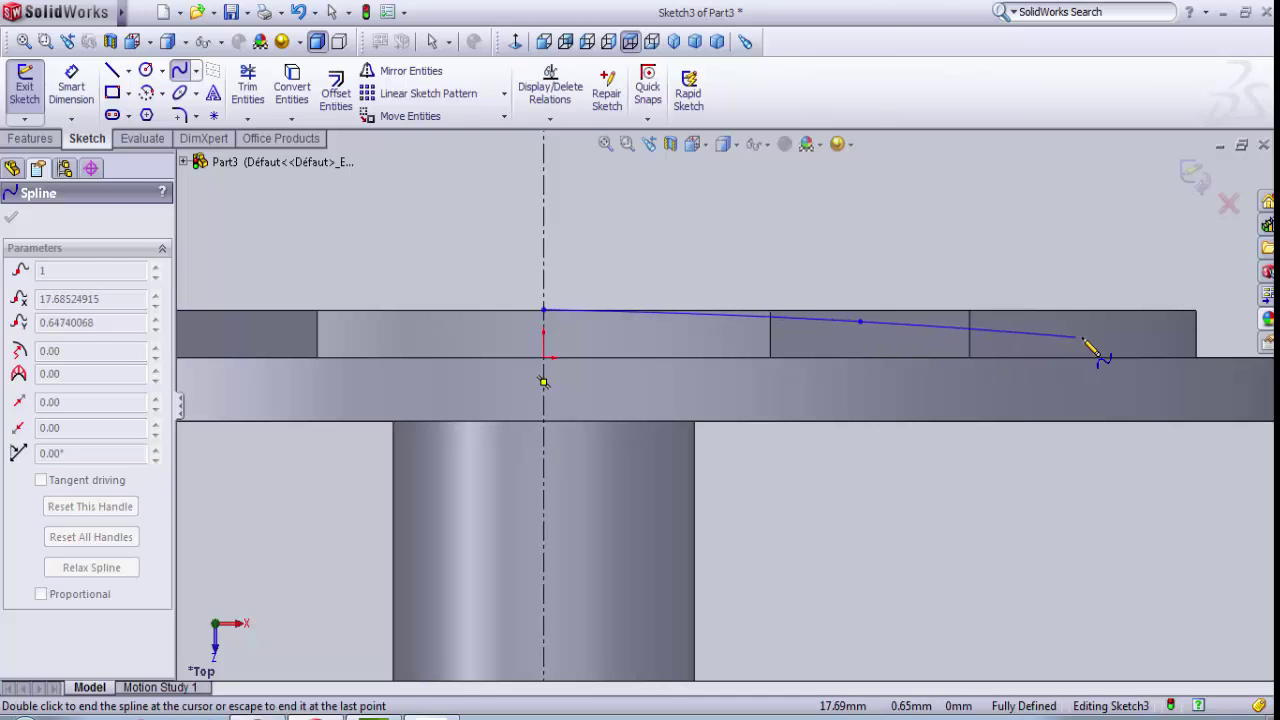
scroll(1165, 362, up, 1)
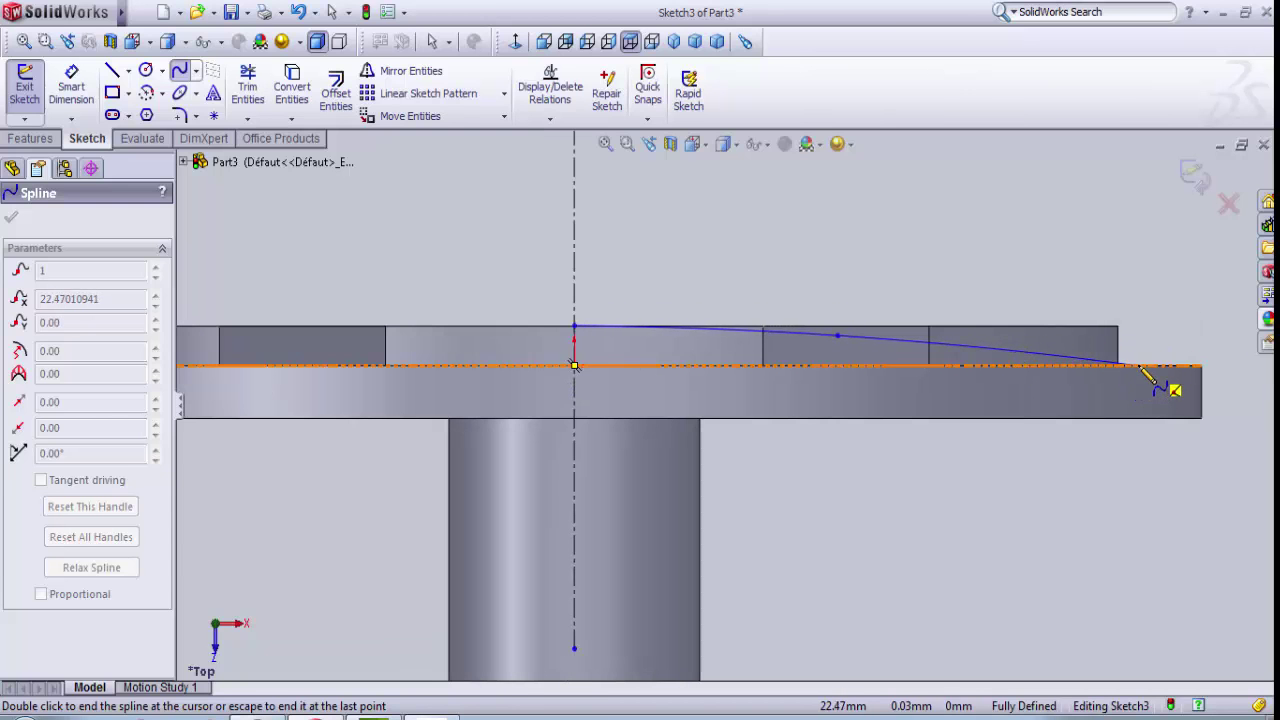
double_click(1201, 366)
- Move the spline's middle point outward to about X 12.99, Y 1.22 mm
scroll(1004, 252, down, 1)
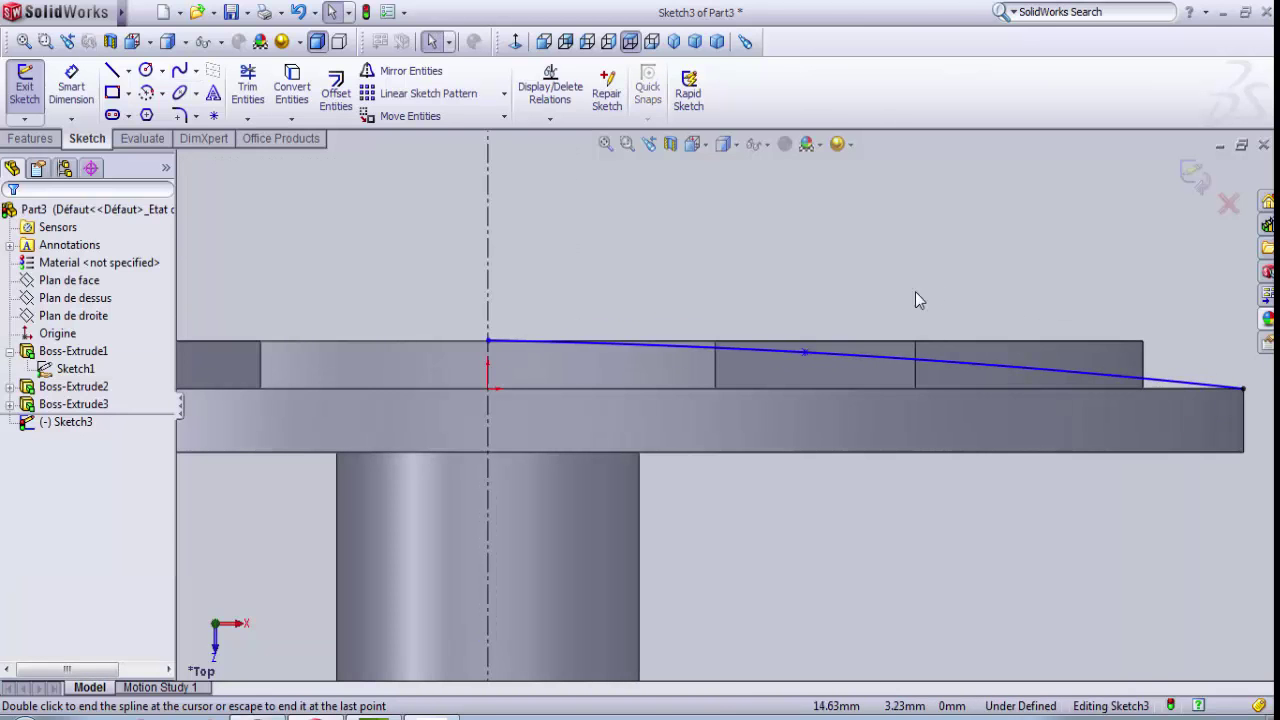
drag(803, 355, 880, 351)
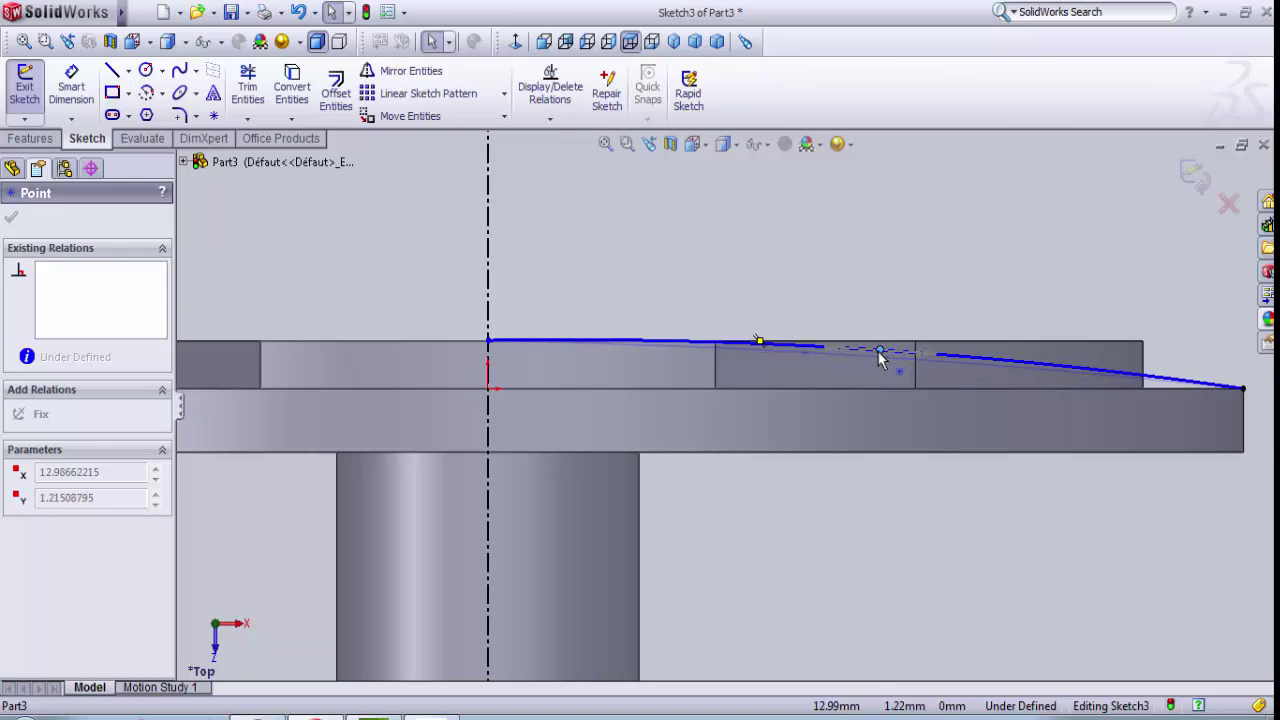
click(878, 351)
key(Escape)
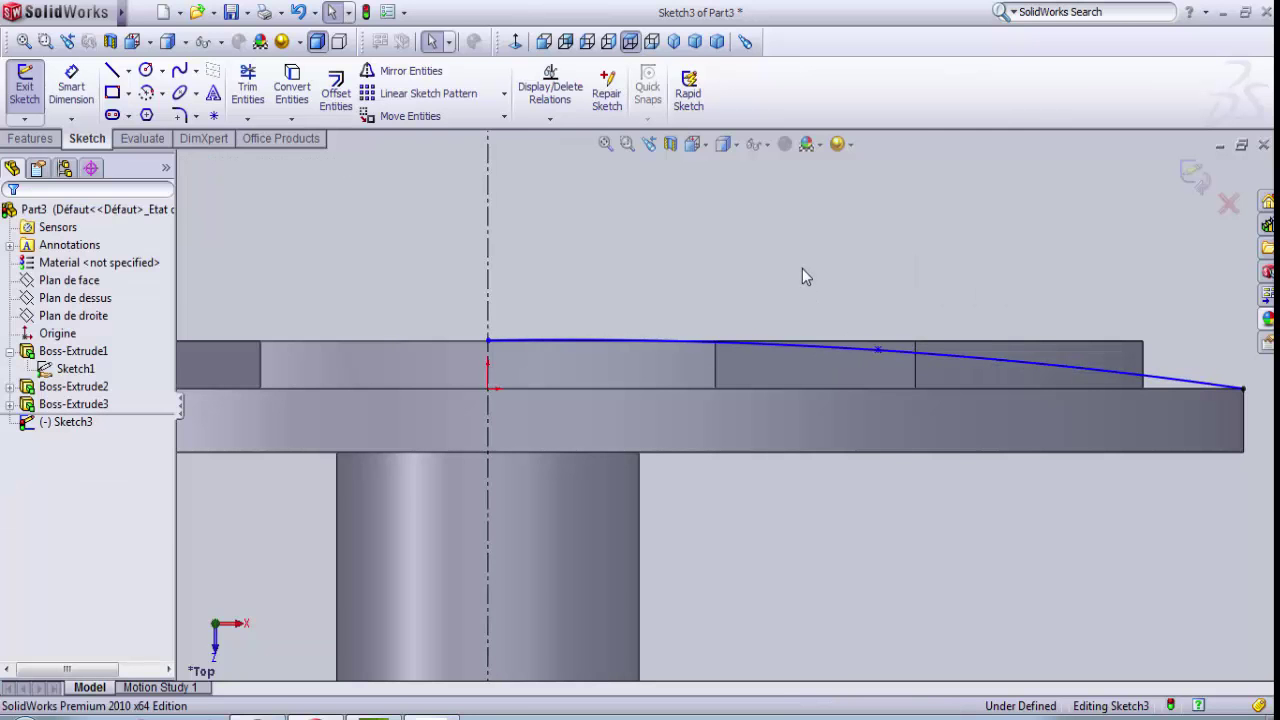
scroll(802, 272, down, 2)
scroll(802, 280, up, 3)
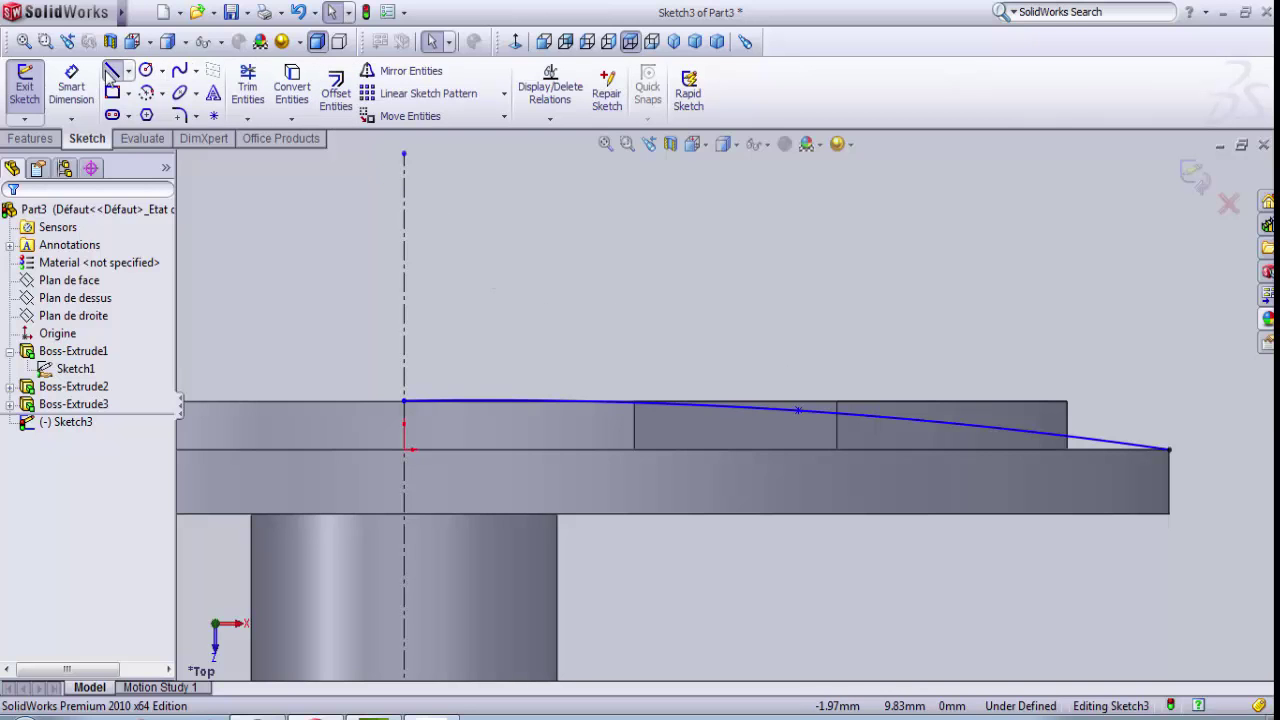
click(404, 401)
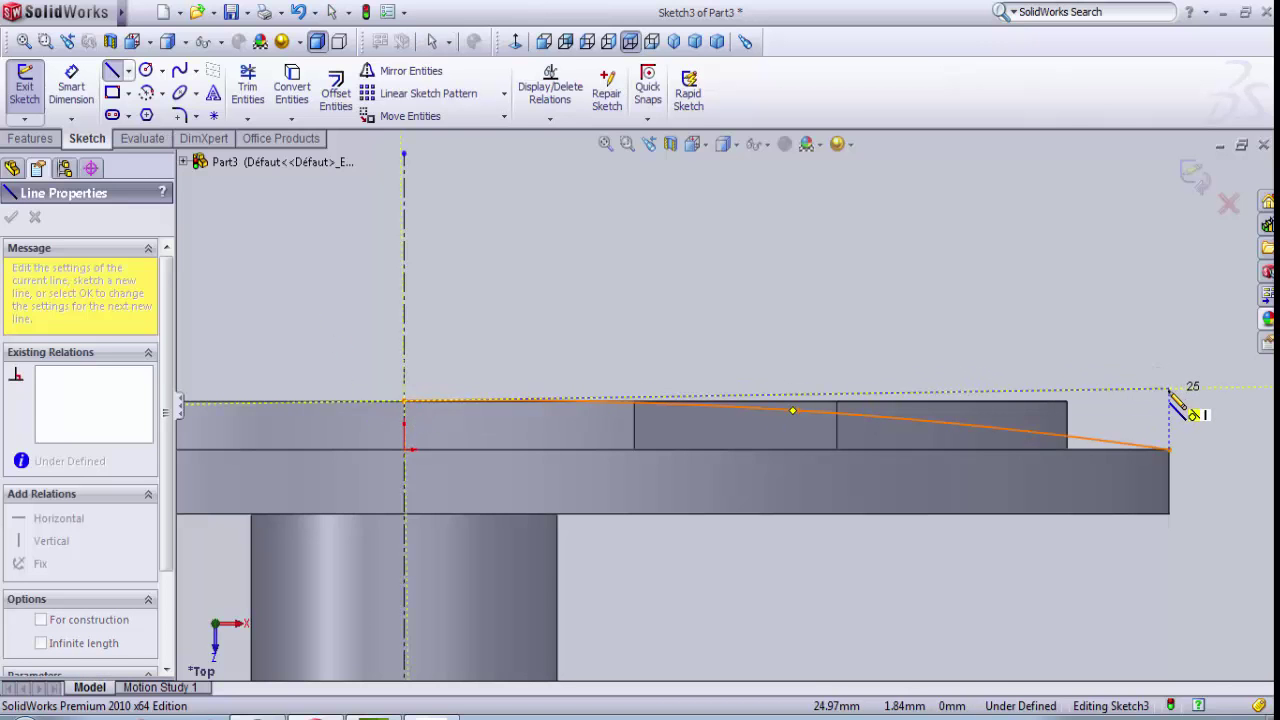
click(1171, 393)
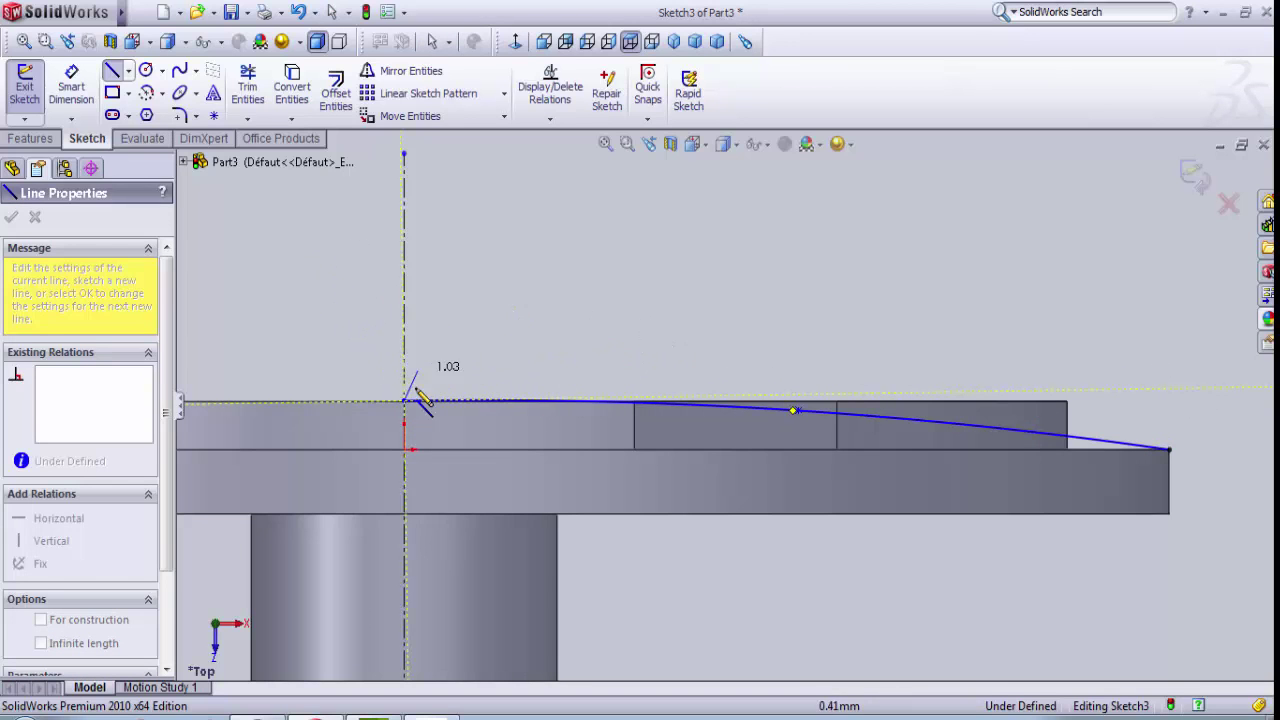
mouse_move(404, 401)
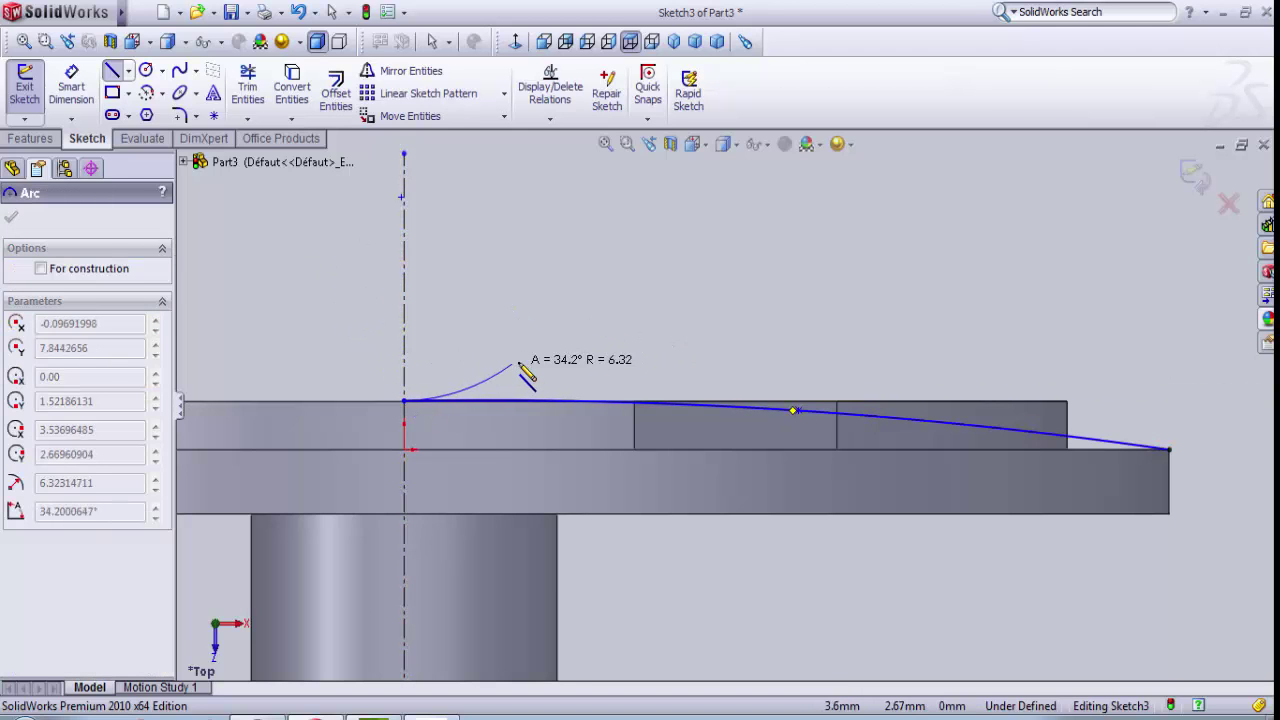
key(Escape)
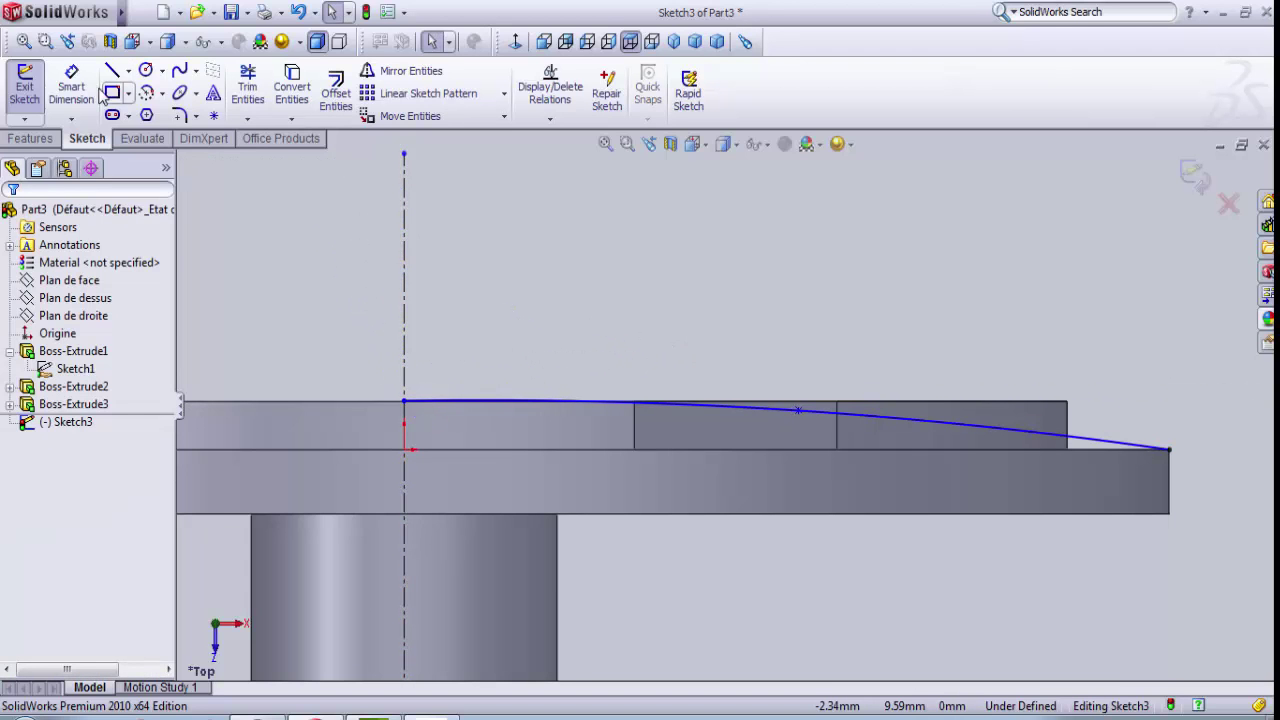
- Close the profile with a horizontal line from the spline's start to above the disc's rim and a vertical line to the spline's end
click(112, 70)
click(404, 401)
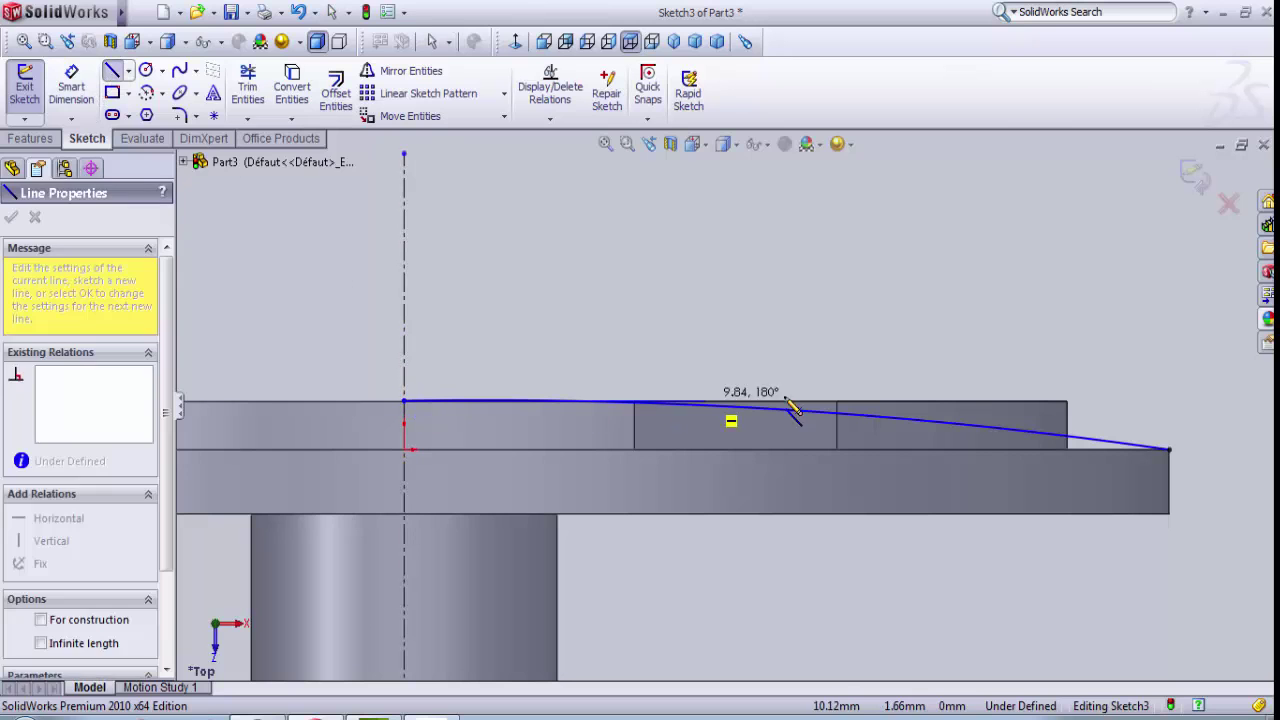
click(1170, 401)
click(1170, 449)
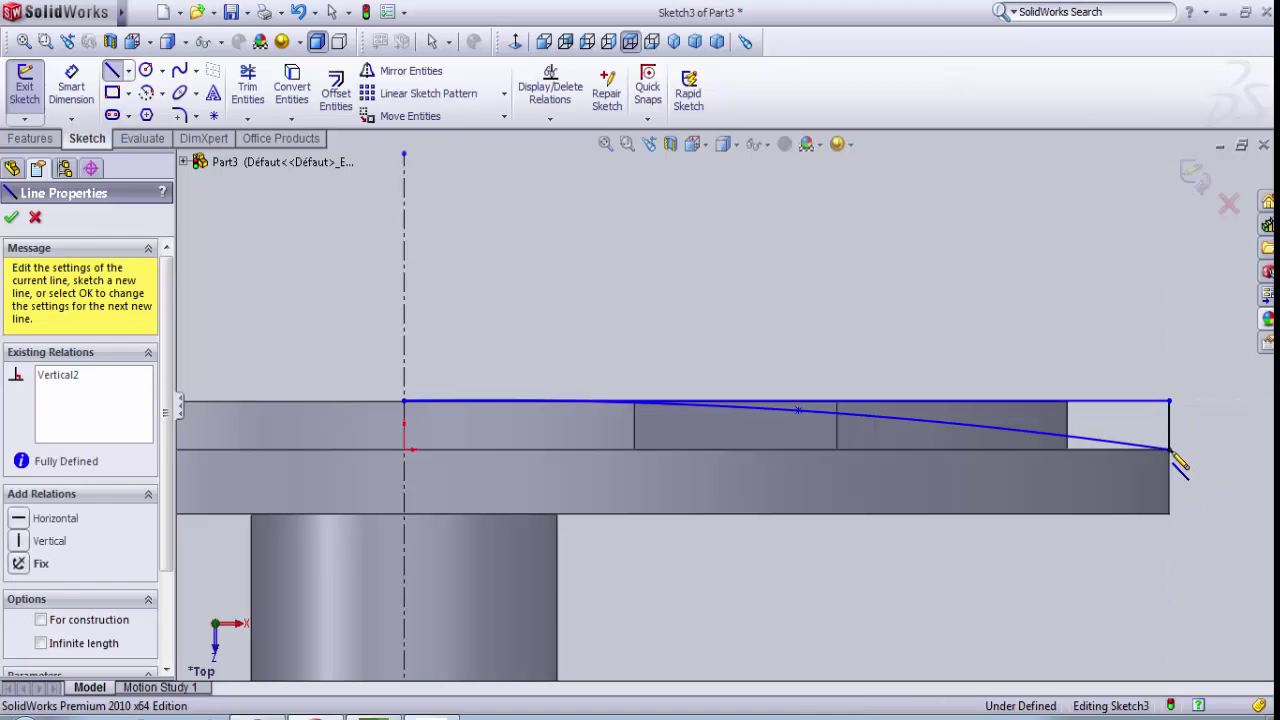
key(Escape)
- Cut the sectors with a 360-degree Revolved Cut of the closed spline profile region about the centerline
scroll(1158, 445, up, 2)
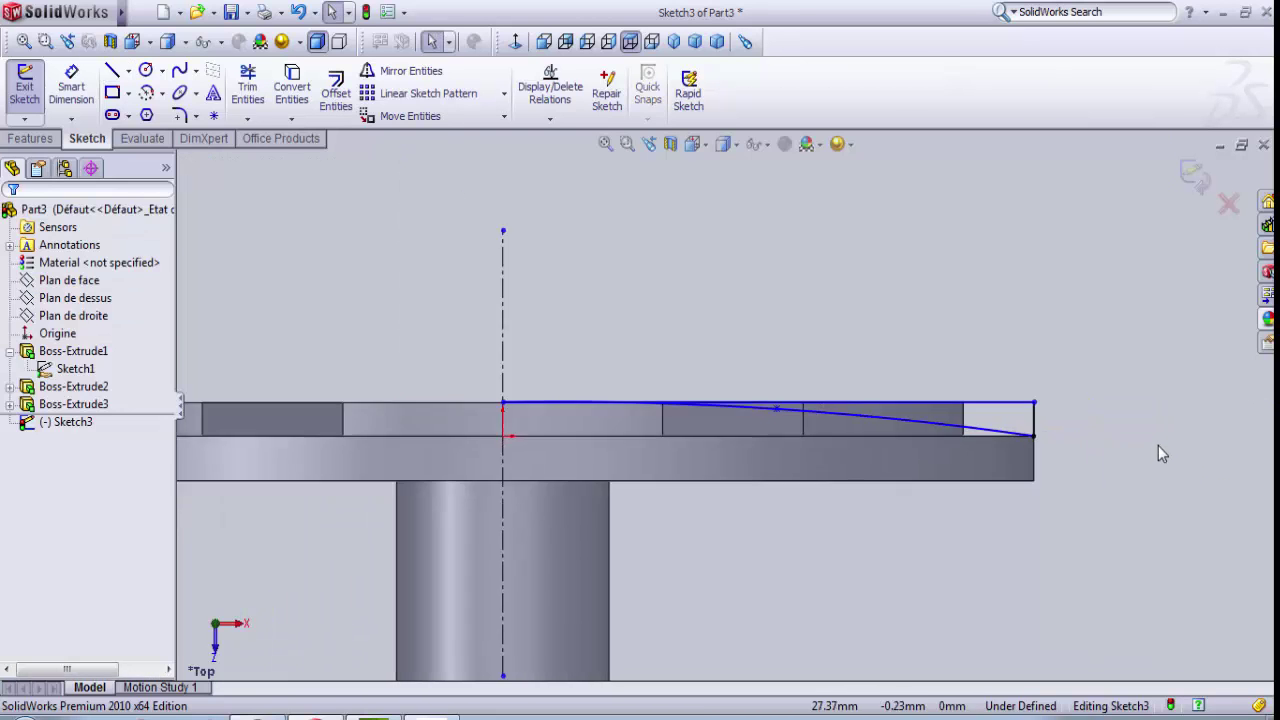
scroll(748, 375, up, 1)
scroll(748, 375, up, 1)
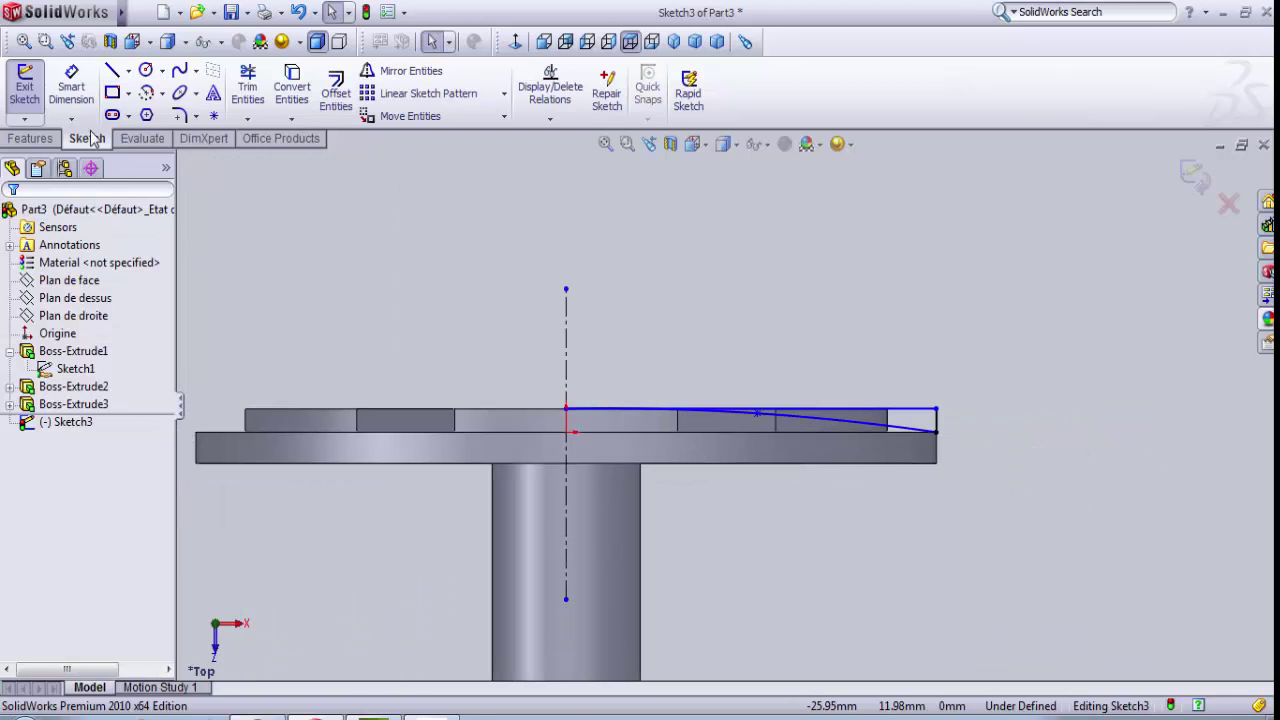
click(25, 88)
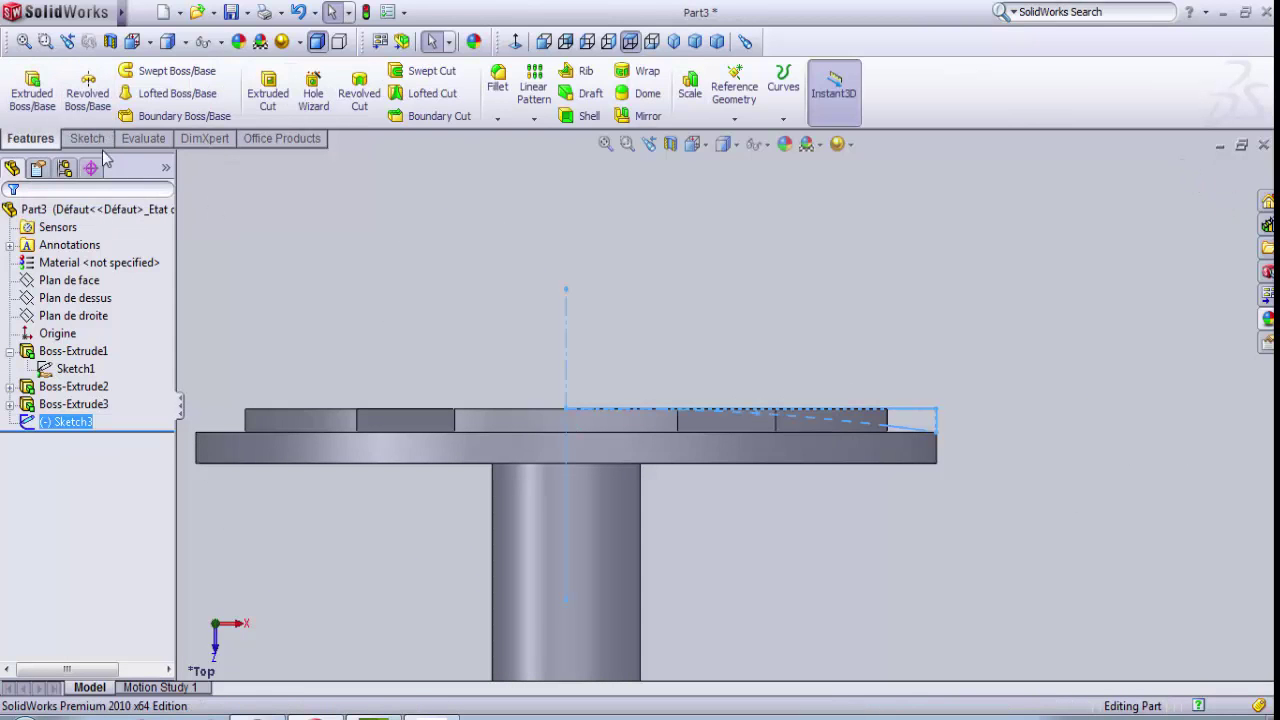
click(360, 99)
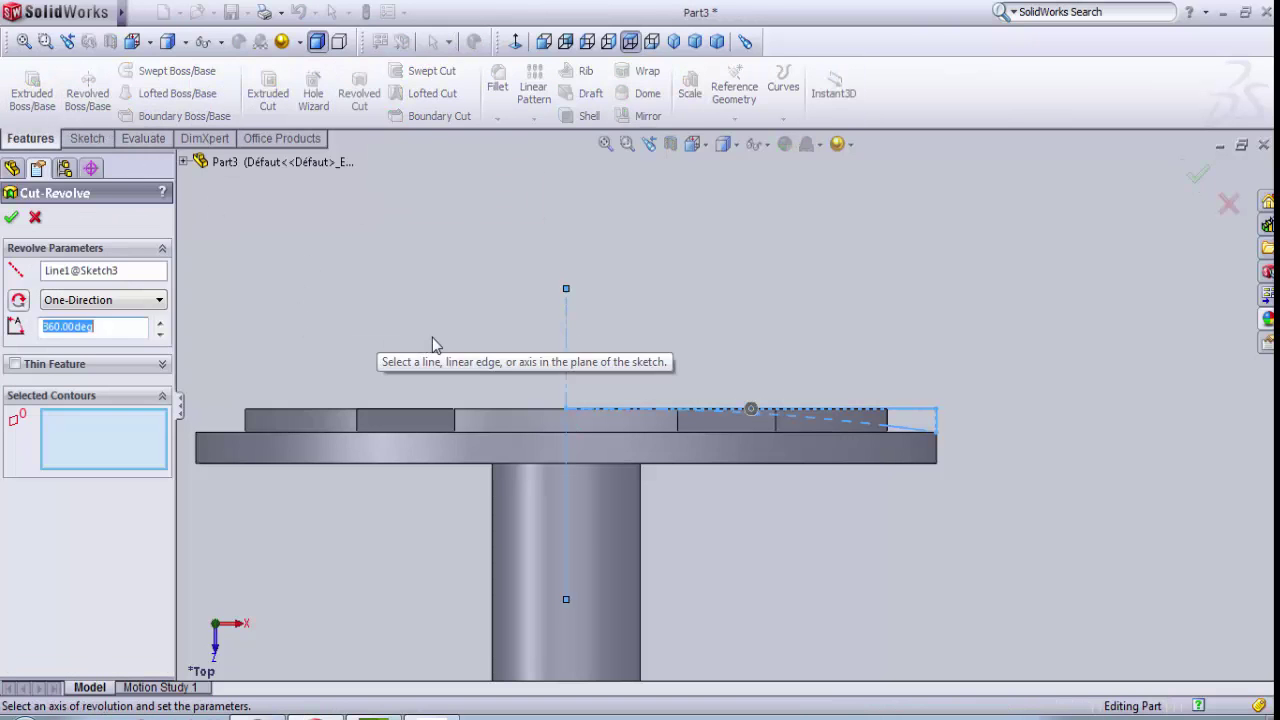
click(915, 425)
mouse_move(915, 425)
middle_down()
mouse_move(917, 503)
mouse_move(960, 506)
mouse_move(931, 534)
mouse_move(943, 403)
mouse_move(935, 485)
middle_up()
scroll(935, 485, down, 2)
scroll(325, 330, down, 2)
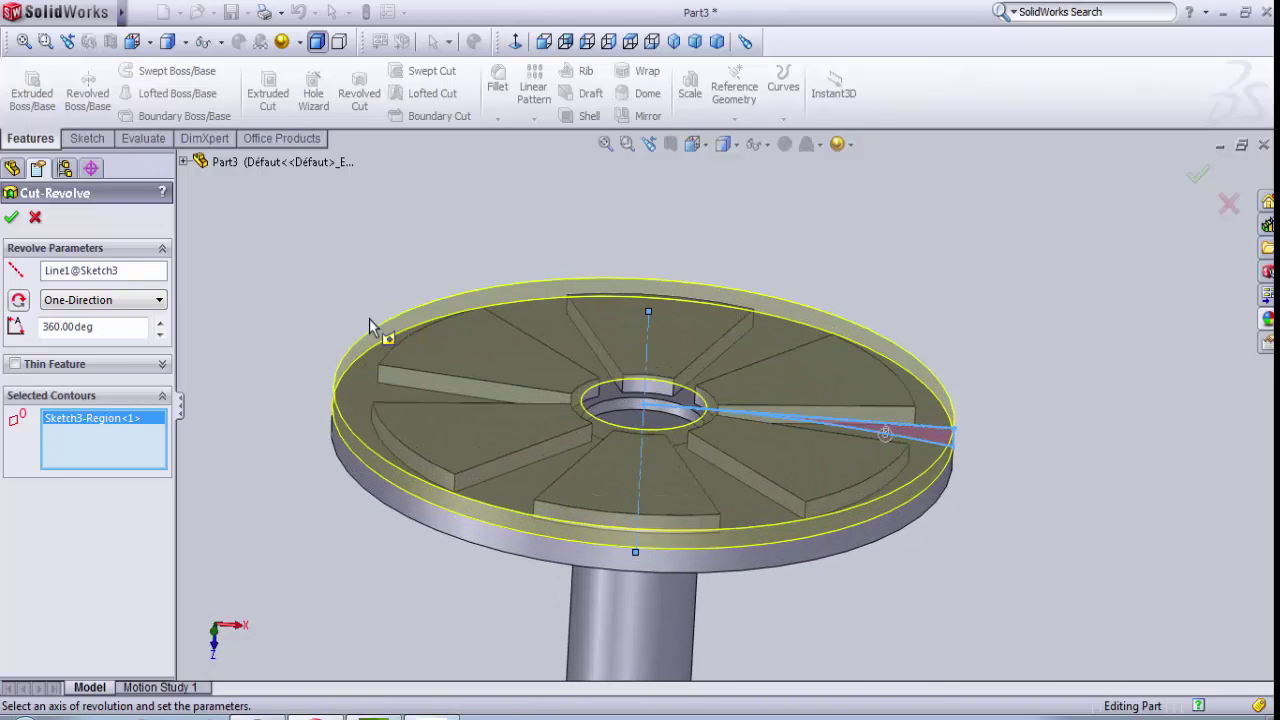
click(14, 220)
- Examine the revolved cut's effect on the raised sectors of the disc's back face
middle_drag(235, 272, 495, 549)
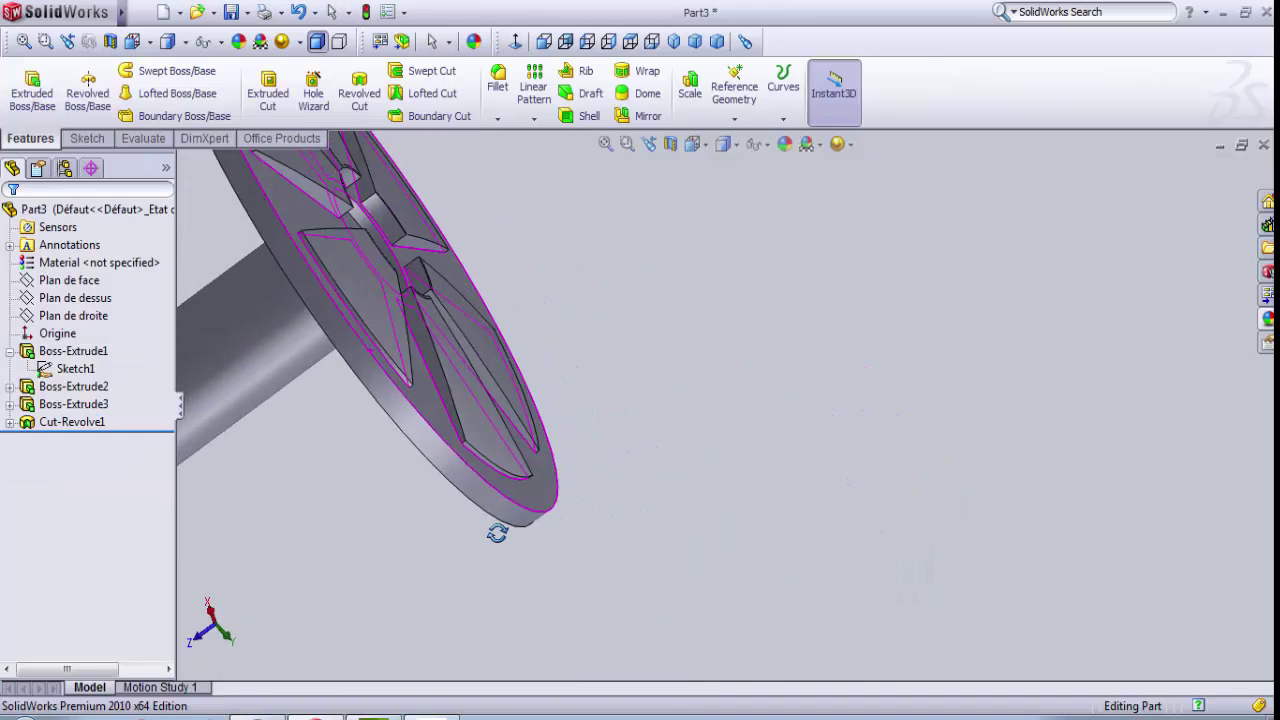
scroll(451, 346, down, 5)
click(575, 358)
scroll(575, 358, up, 5)
middle_drag(580, 360, 640, 358)
scroll(640, 358, up, 5)
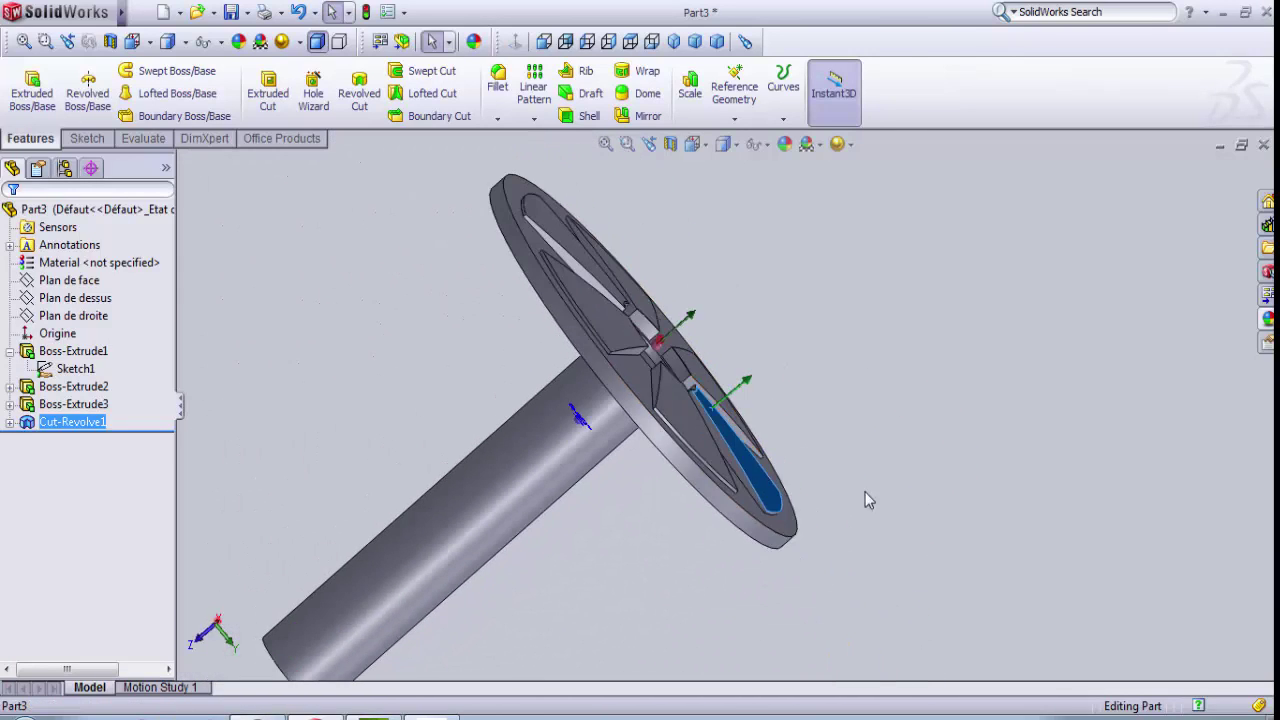
click(876, 507)
- On the shaft's free end face, sketch a six-sided polygon centered on the origin with an inscribed circle about 6.66 mm in diameter
middle_drag(876, 507, 482, 316)
scroll(818, 566, up, 3)
scroll(477, 310, down, 5)
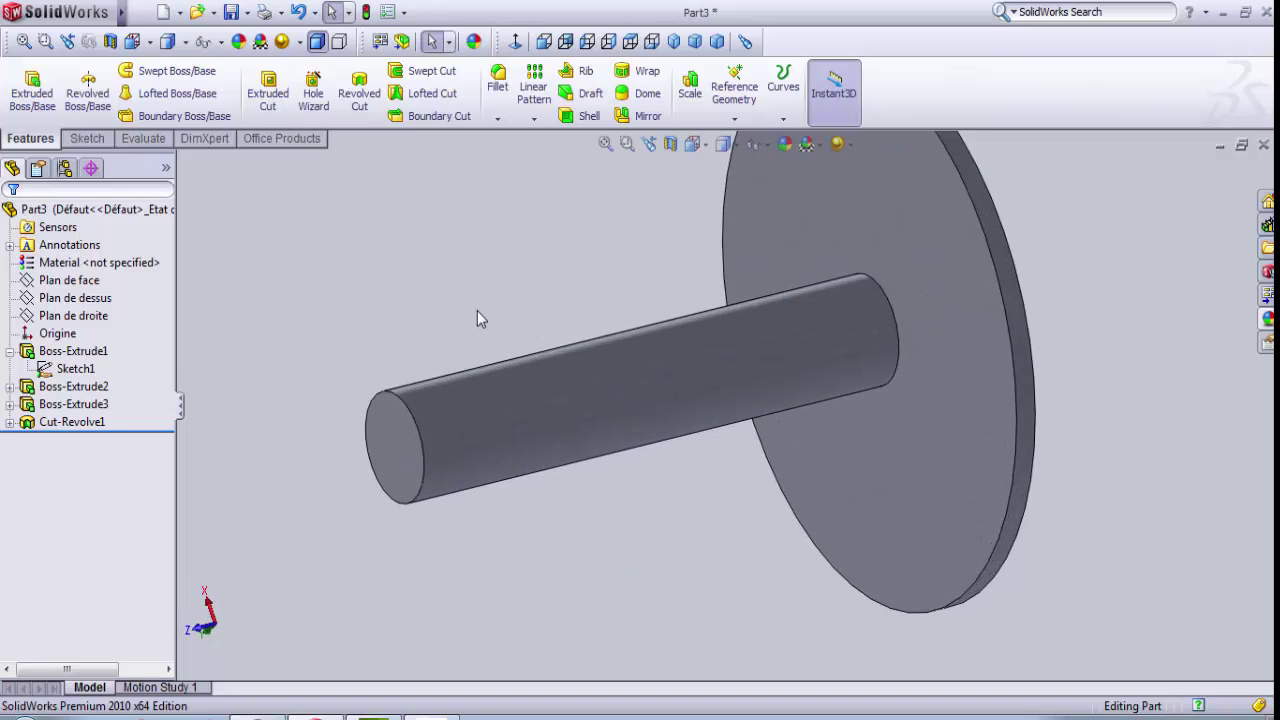
click(406, 455)
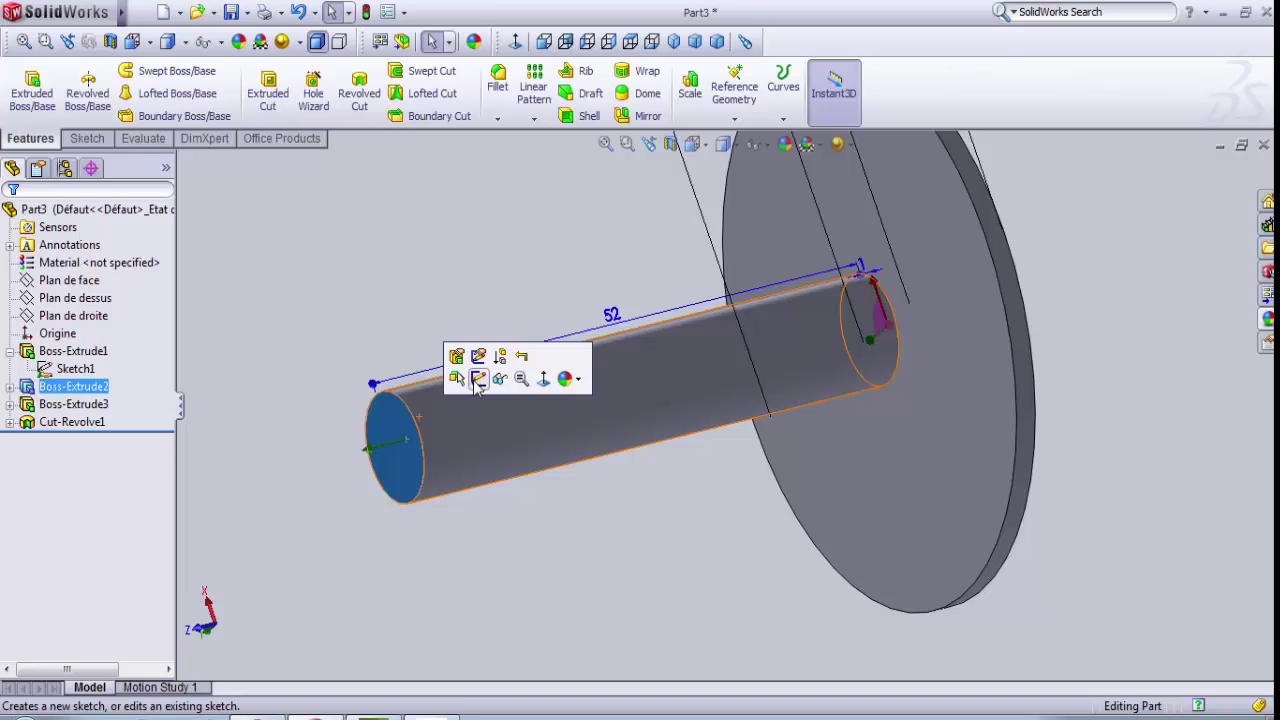
click(459, 571)
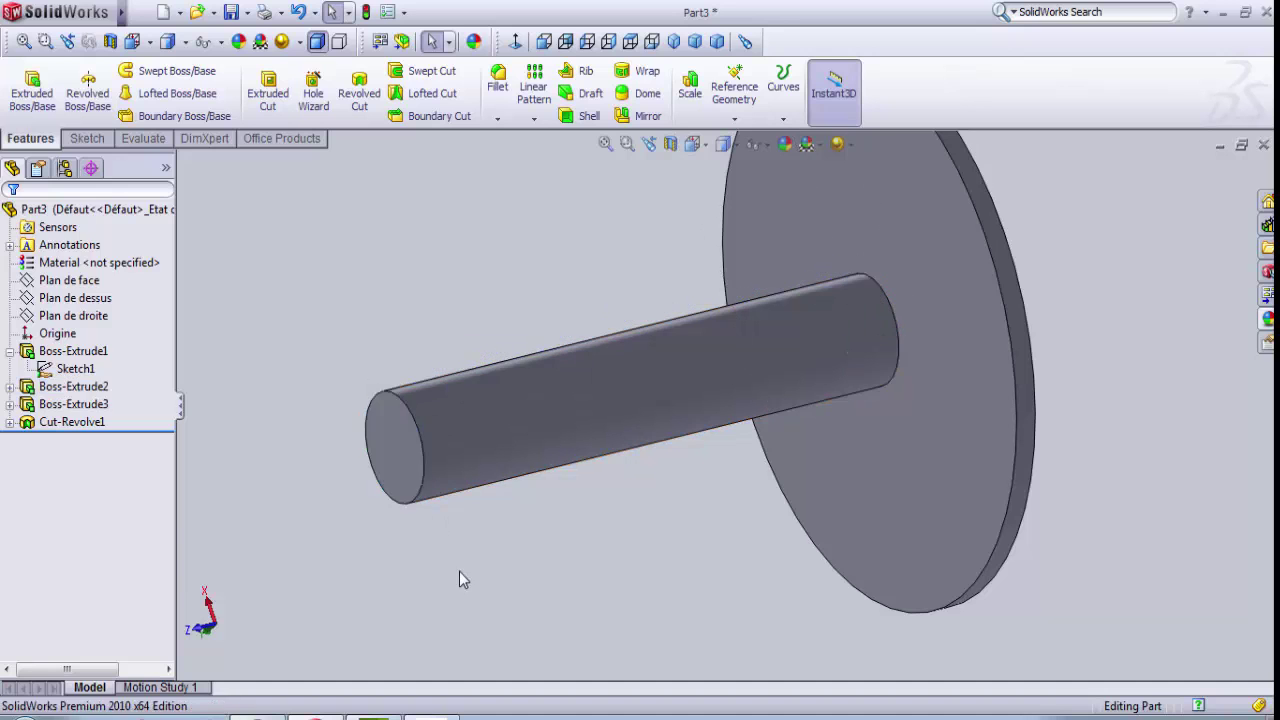
click(392, 470)
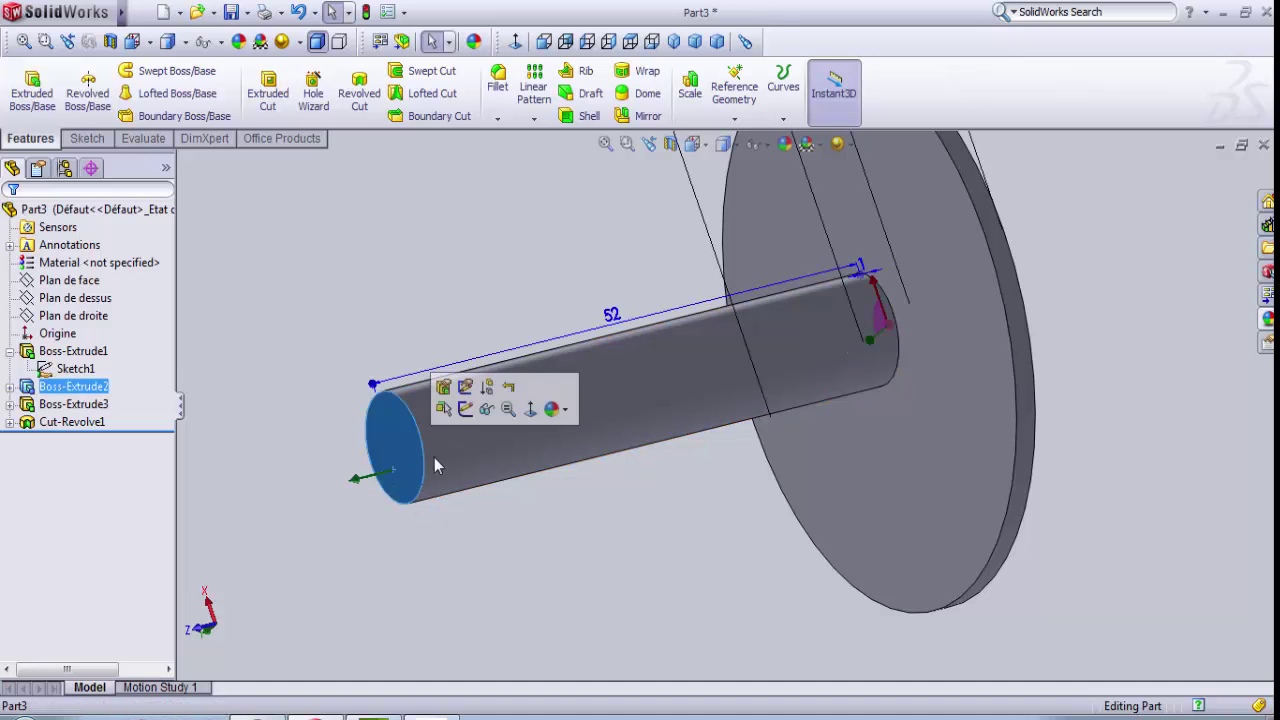
click(465, 409)
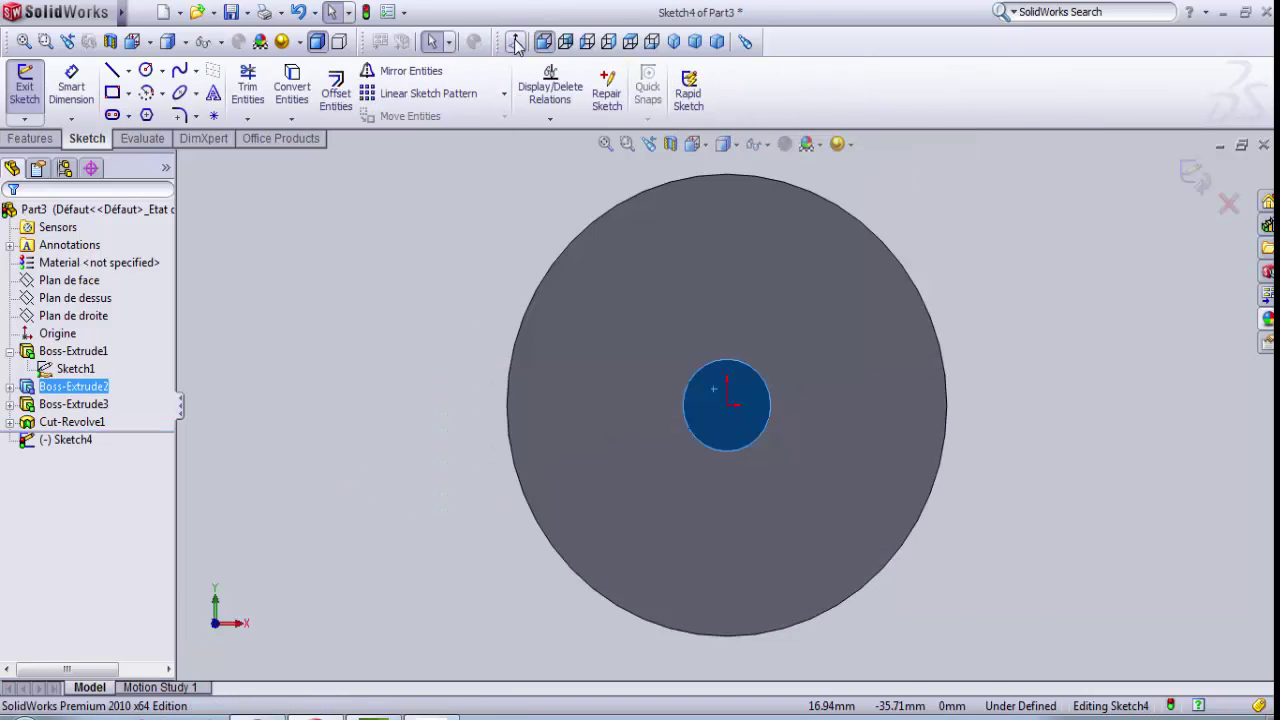
click(146, 116)
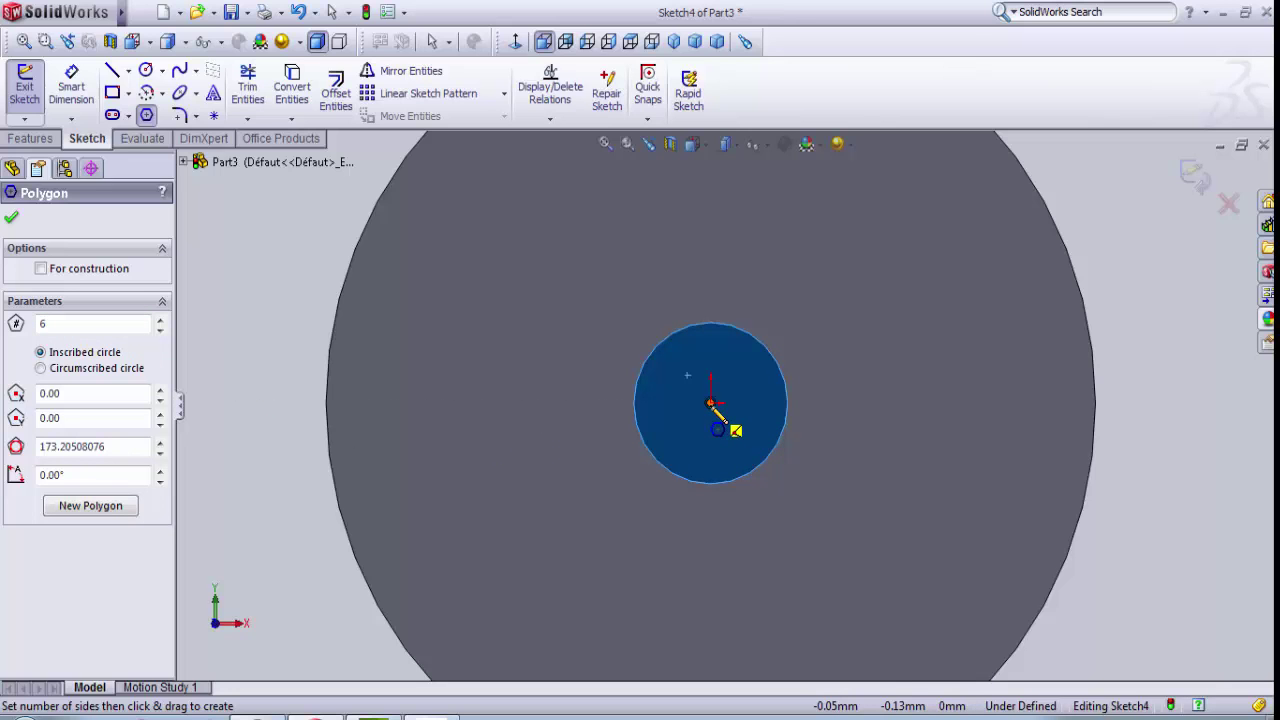
click(710, 403)
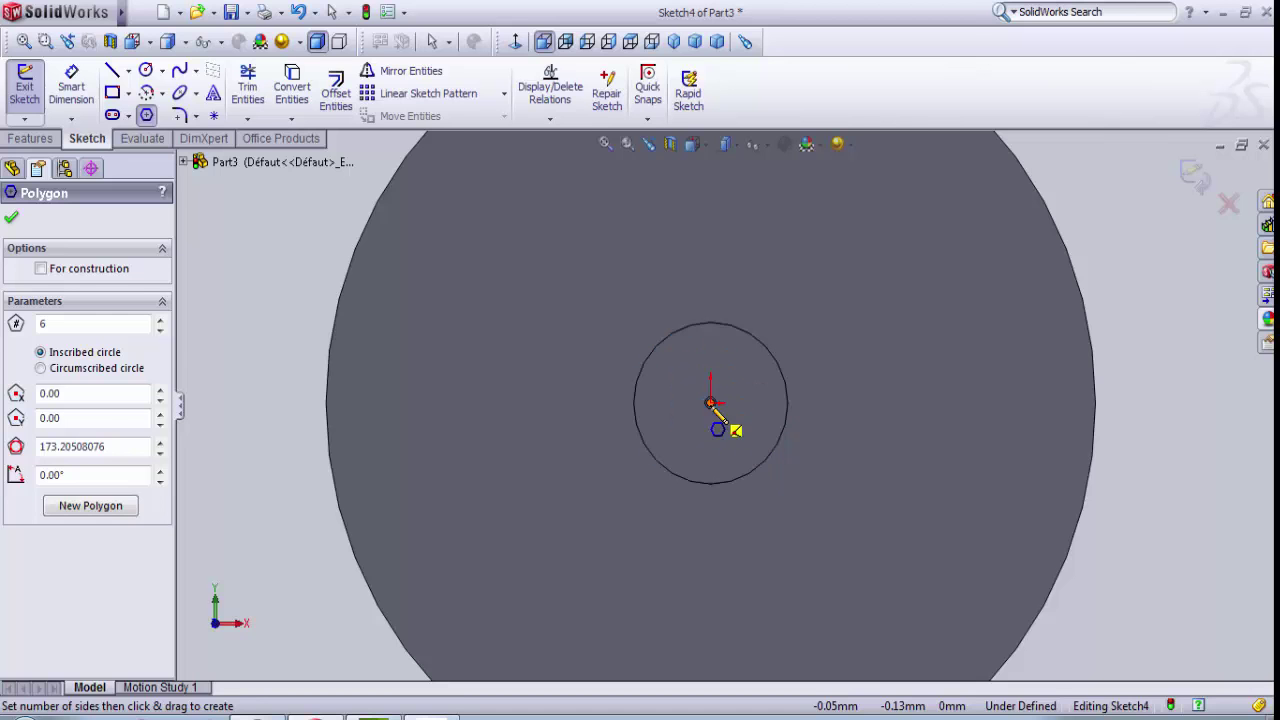
click(778, 430)
scroll(757, 420, down, 2)
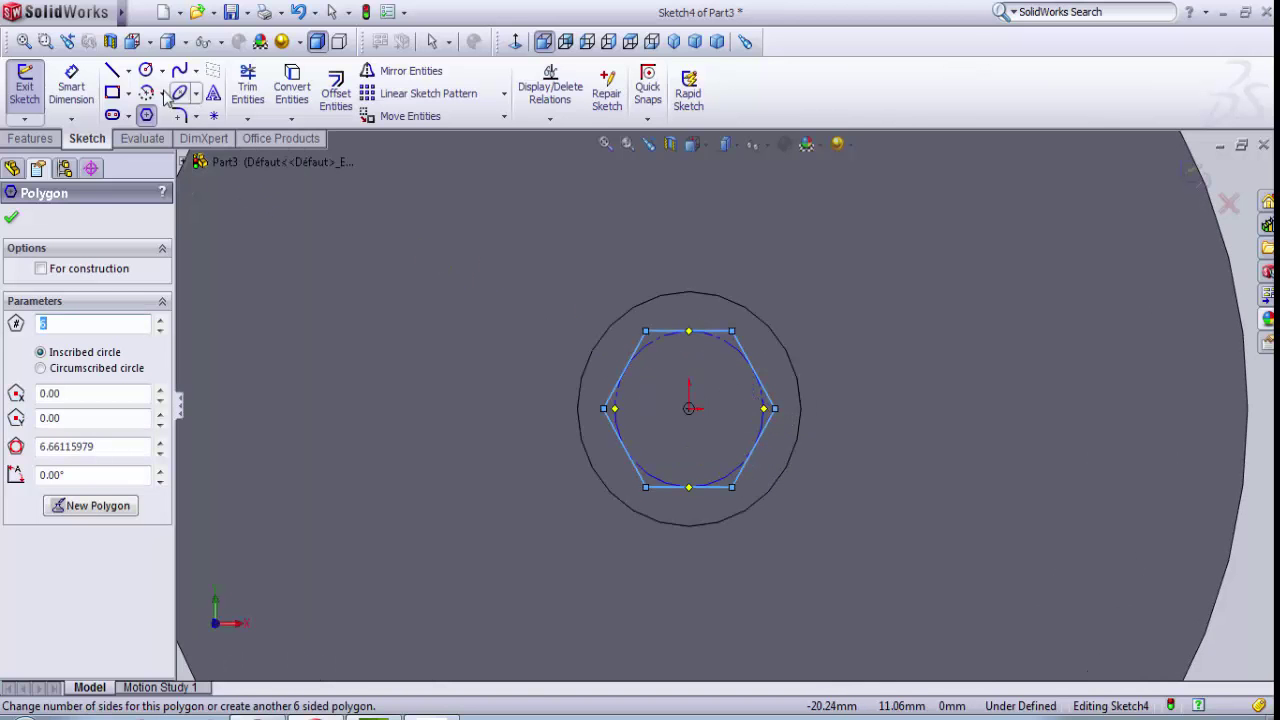
- Dimension the hexagon's upper side at 3.5 mm from the origin and finish the sketch
click(71, 85)
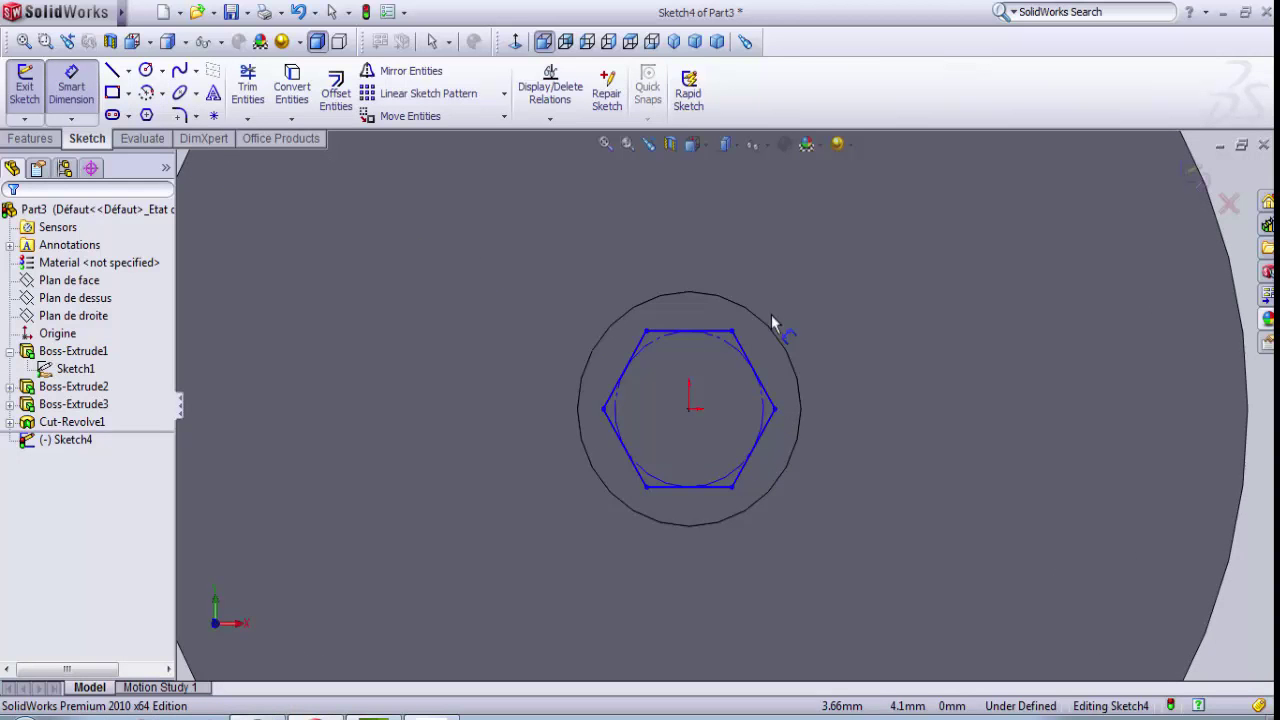
click(706, 338)
click(689, 410)
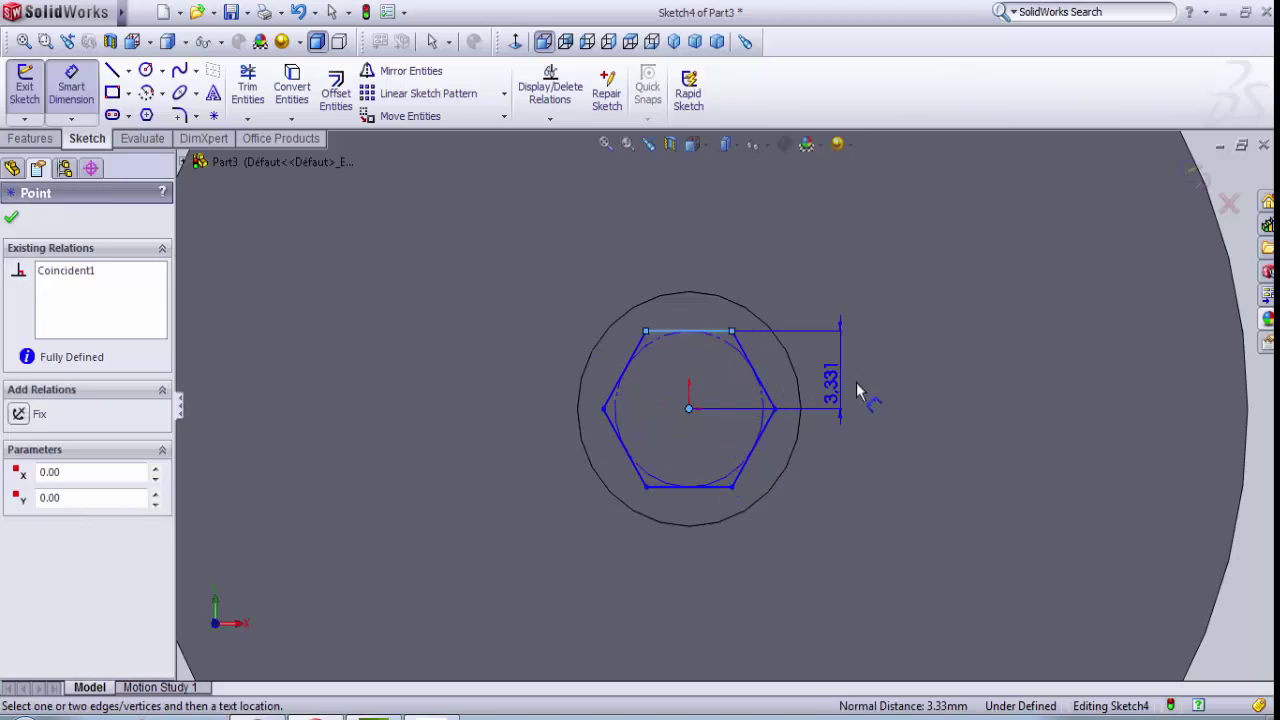
click(862, 388)
text(3.5)
key(Return)
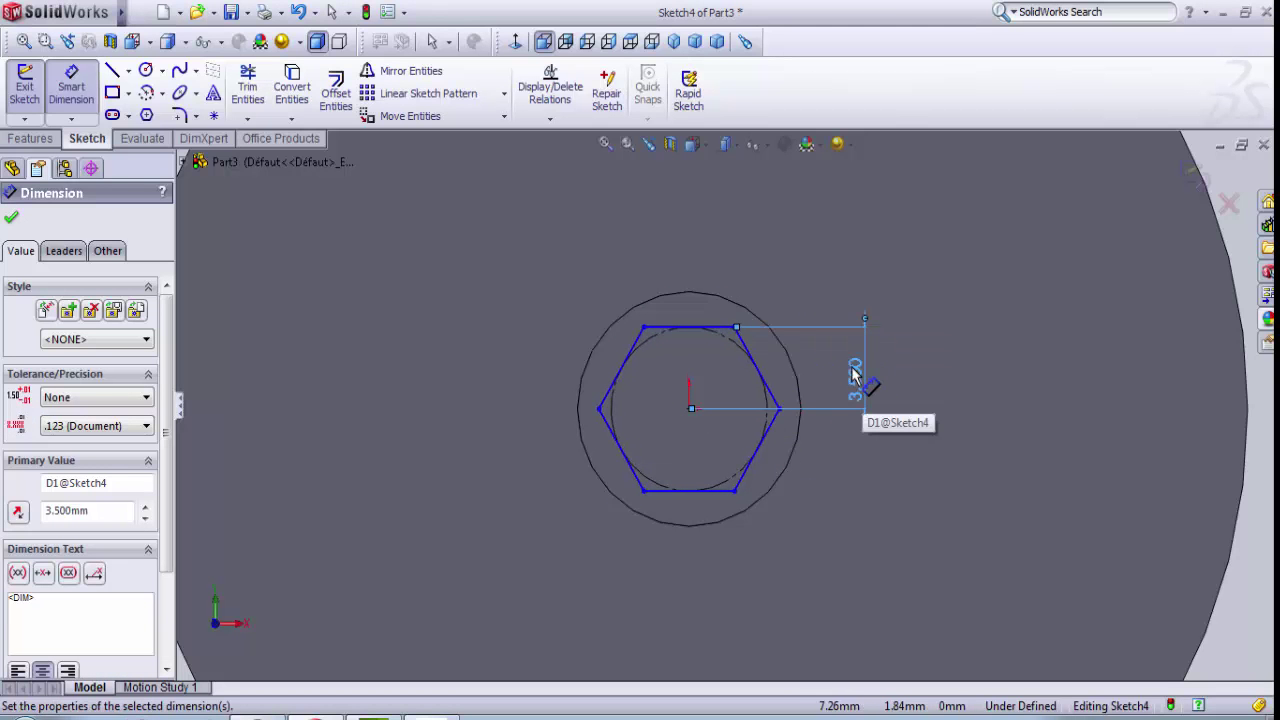
click(25, 88)
- Extrude the hexagon 10 mm outward from the shaft's end face as a blind boss merged with the shaft
key(f)
middle_drag(506, 373, 557, 435)
scroll(757, 490, down, 5)
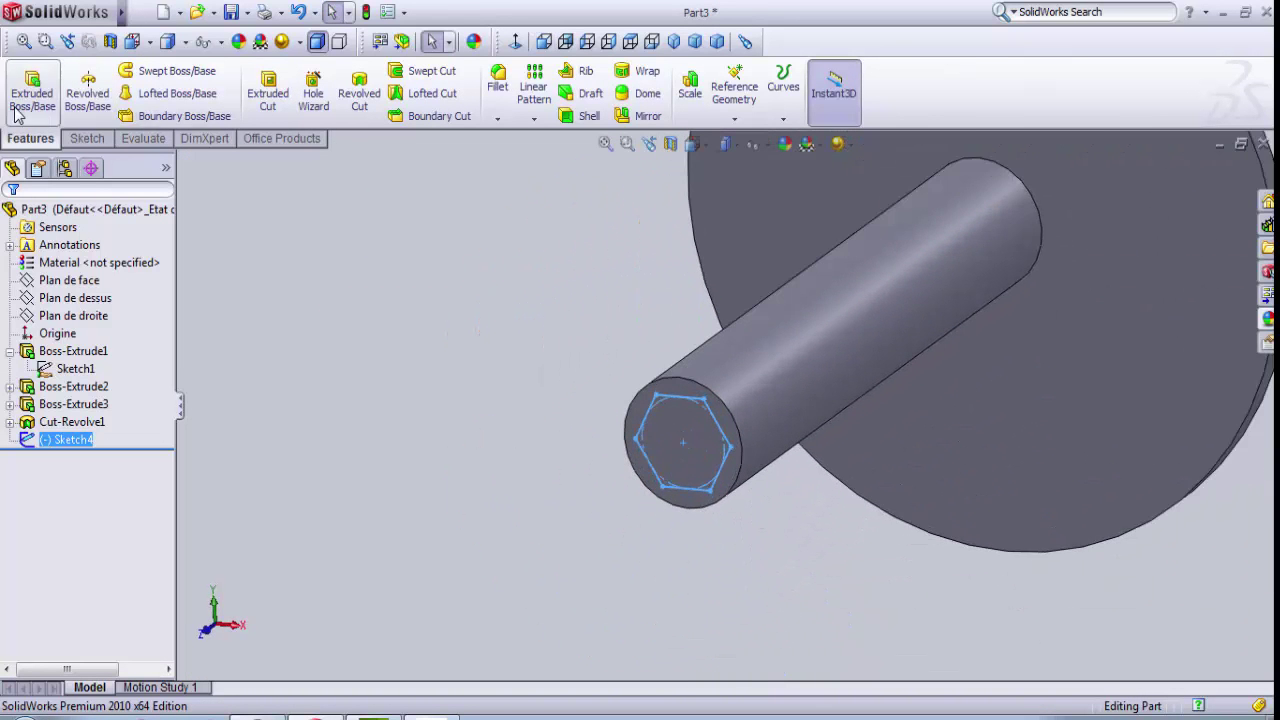
click(32, 100)
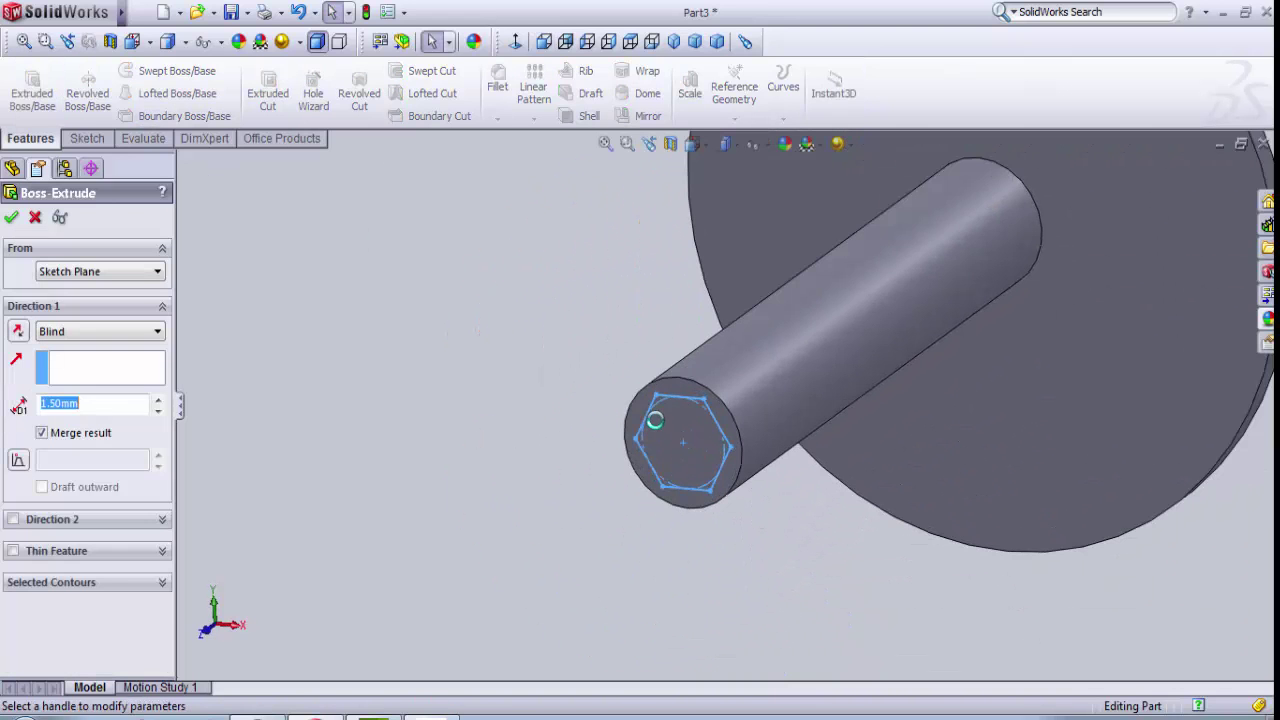
drag(132, 410, 8, 395)
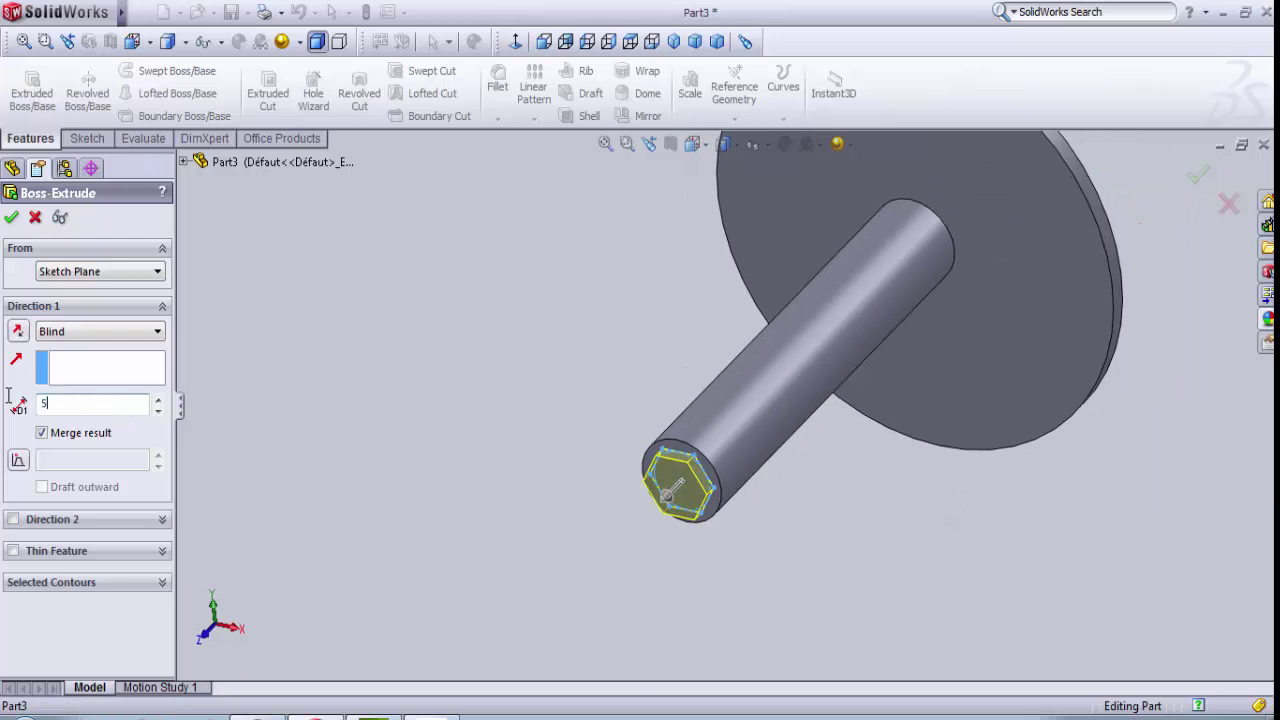
key(Return)
scroll(450, 456, up, 3)
middle_drag(443, 457, 716, 449)
drag(93, 402, 29, 407)
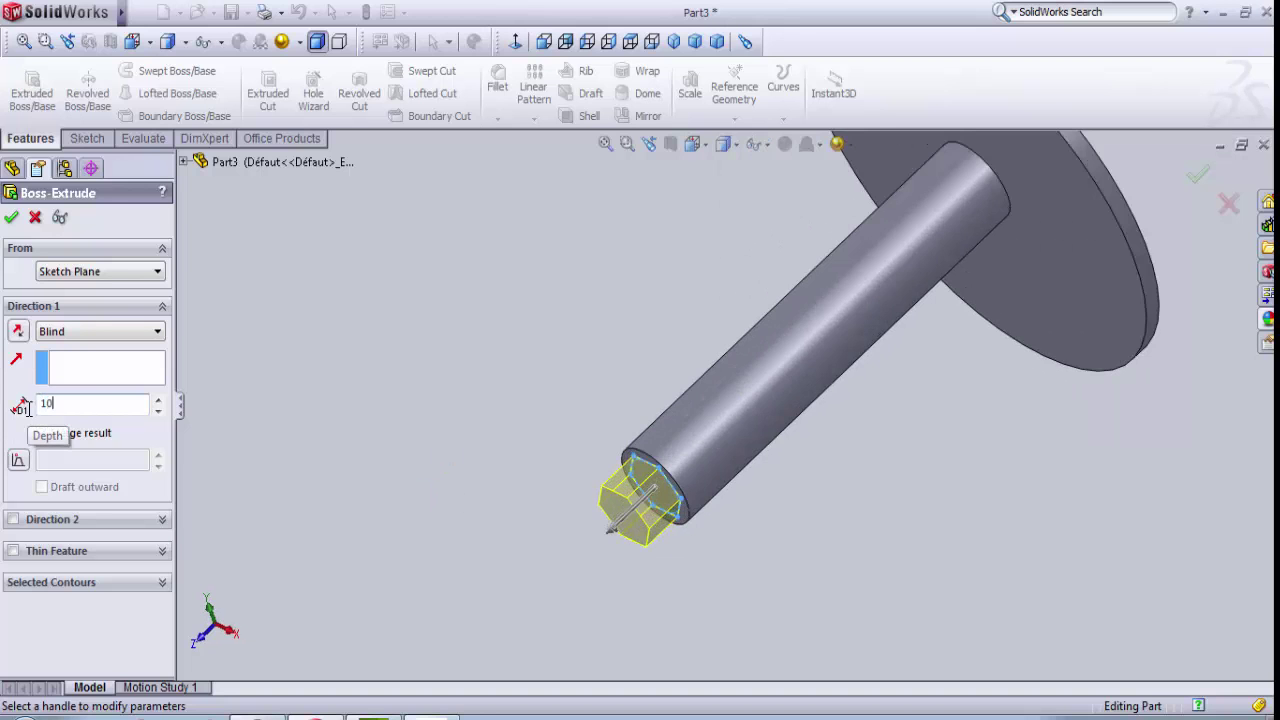
key(Return)
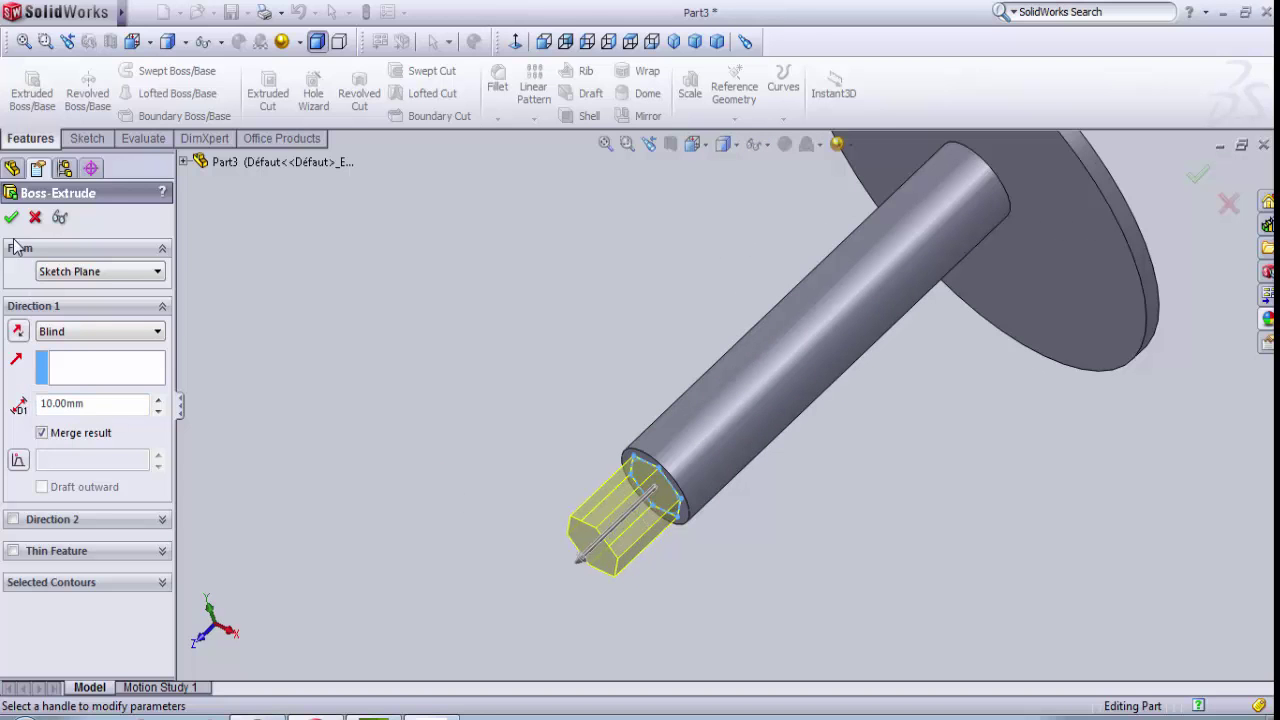
click(11, 218)
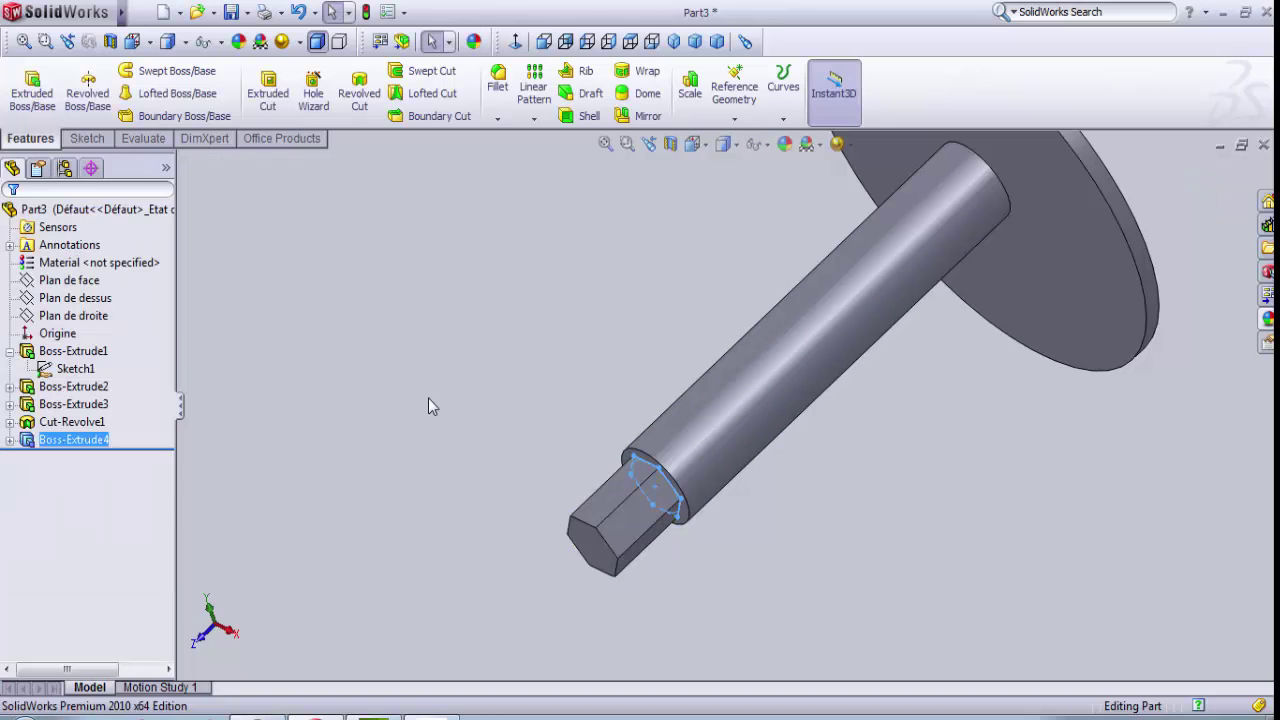
- Give the whole part the light orange color from the standard swatches (RGB 252, 188, 132)
middle_drag(428, 398, 709, 540)
middle_drag(827, 298, 858, 330)
scroll(845, 350, down, 4)
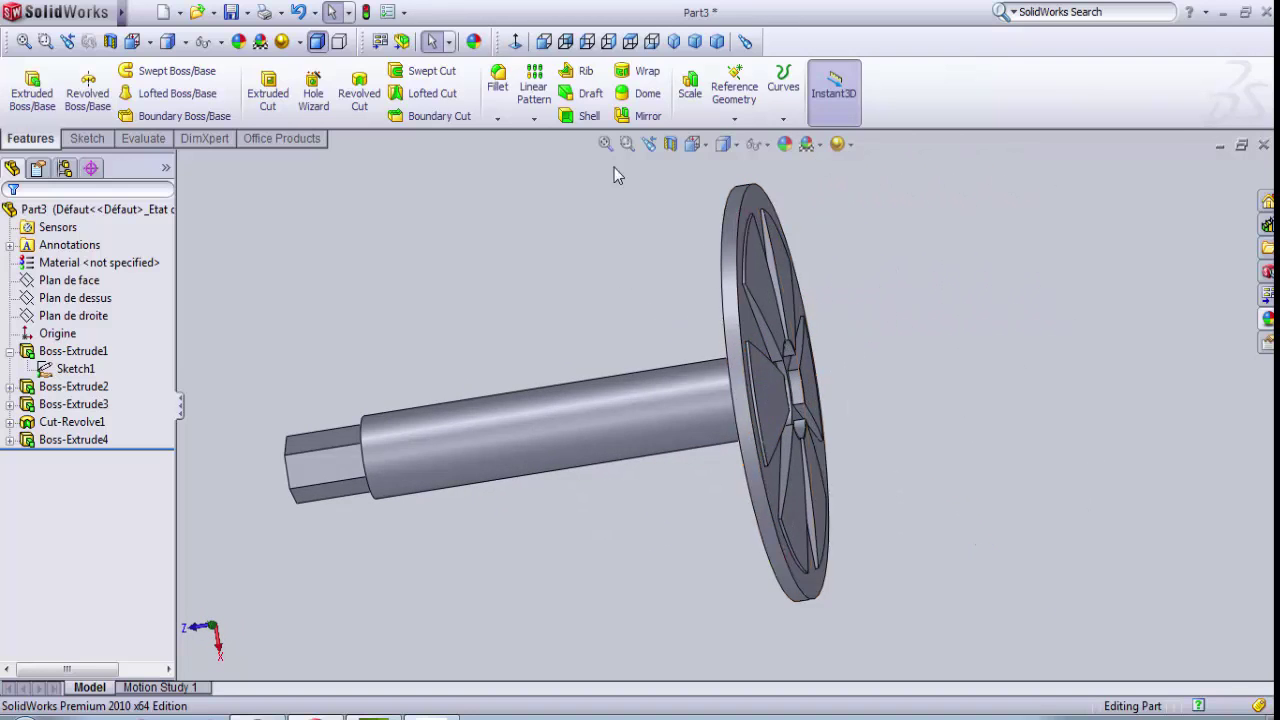
click(472, 43)
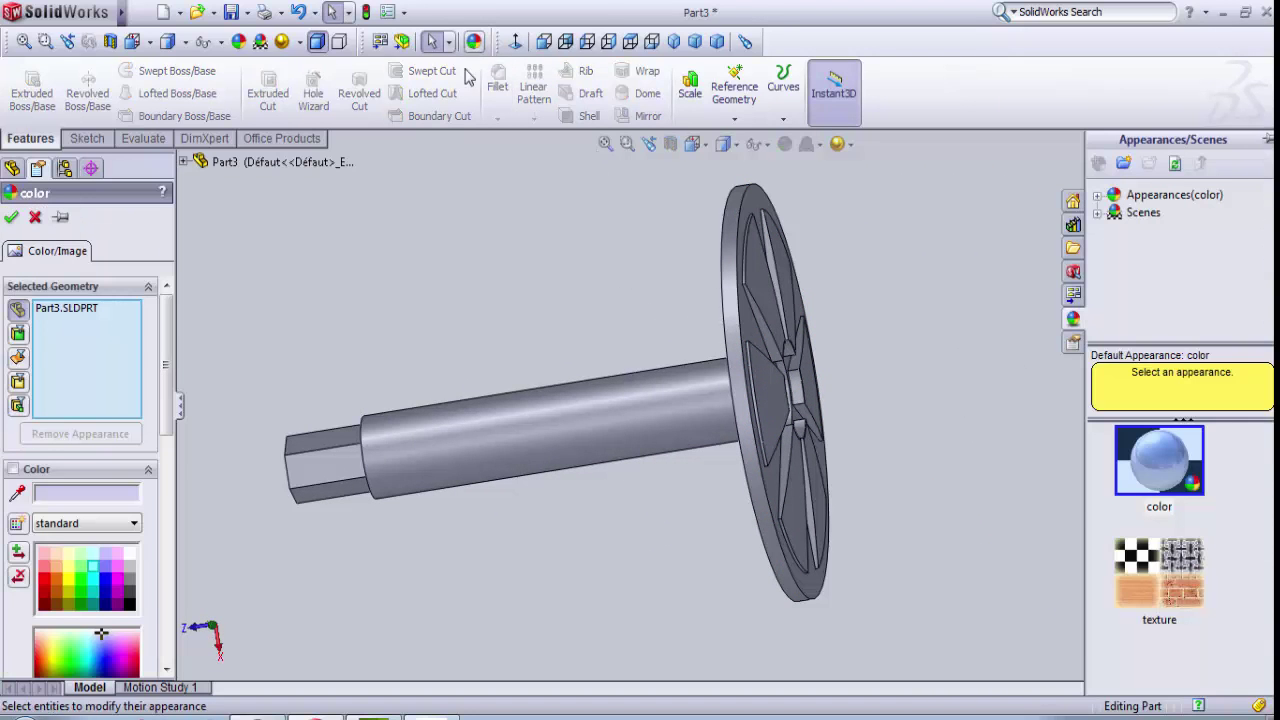
scroll(95, 480, down, 2)
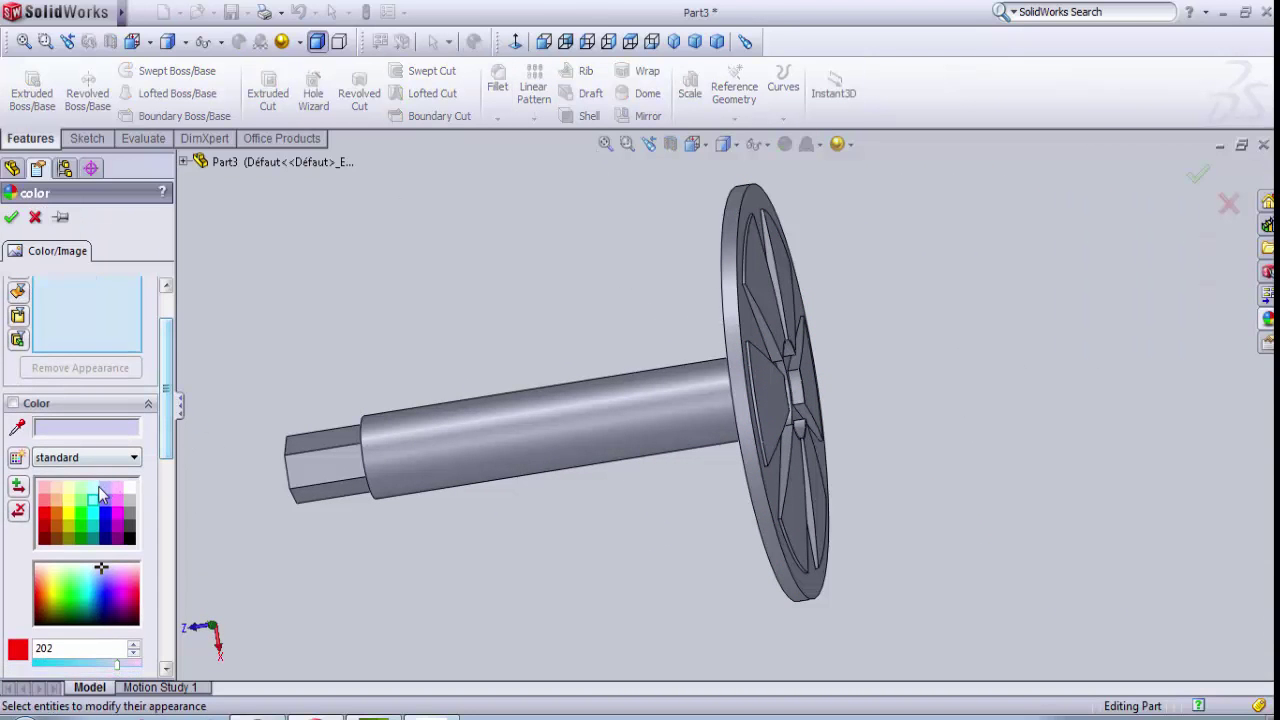
click(59, 506)
scroll(170, 430, down, 5)
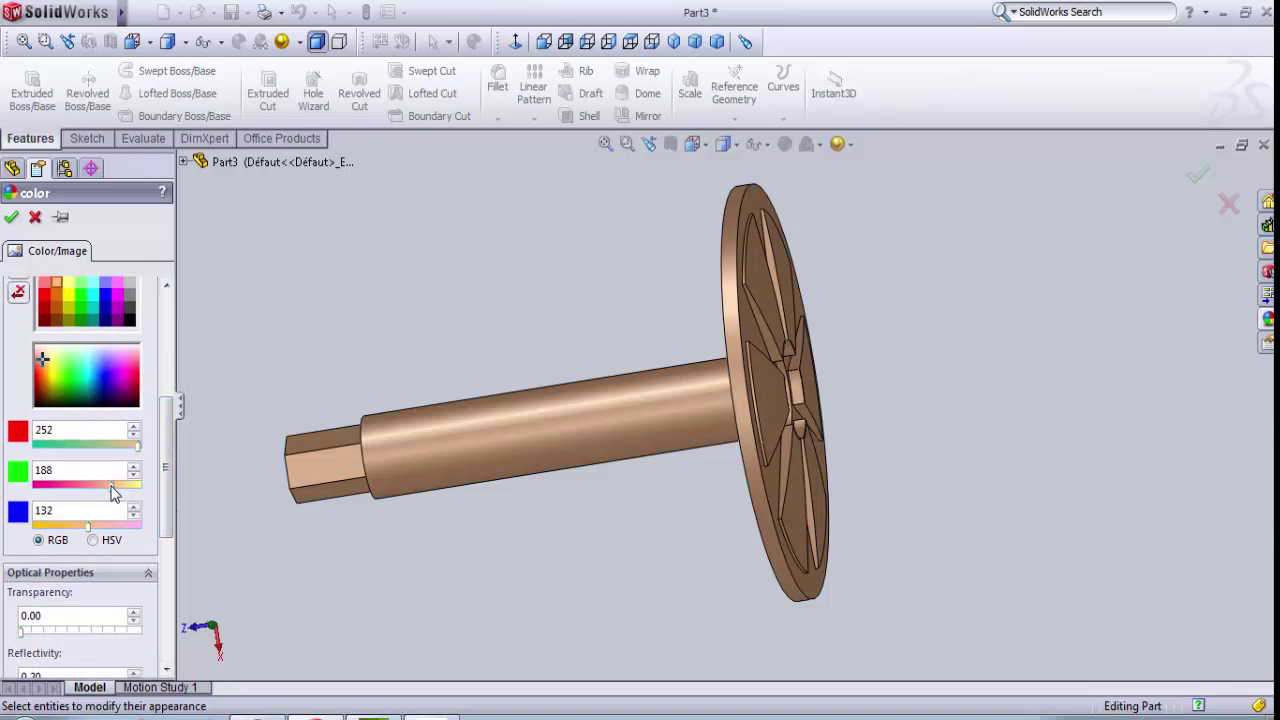
- Set the part color's green value to 207 and blue value to 66 and apply the appearance
drag(111, 487, 62, 538)
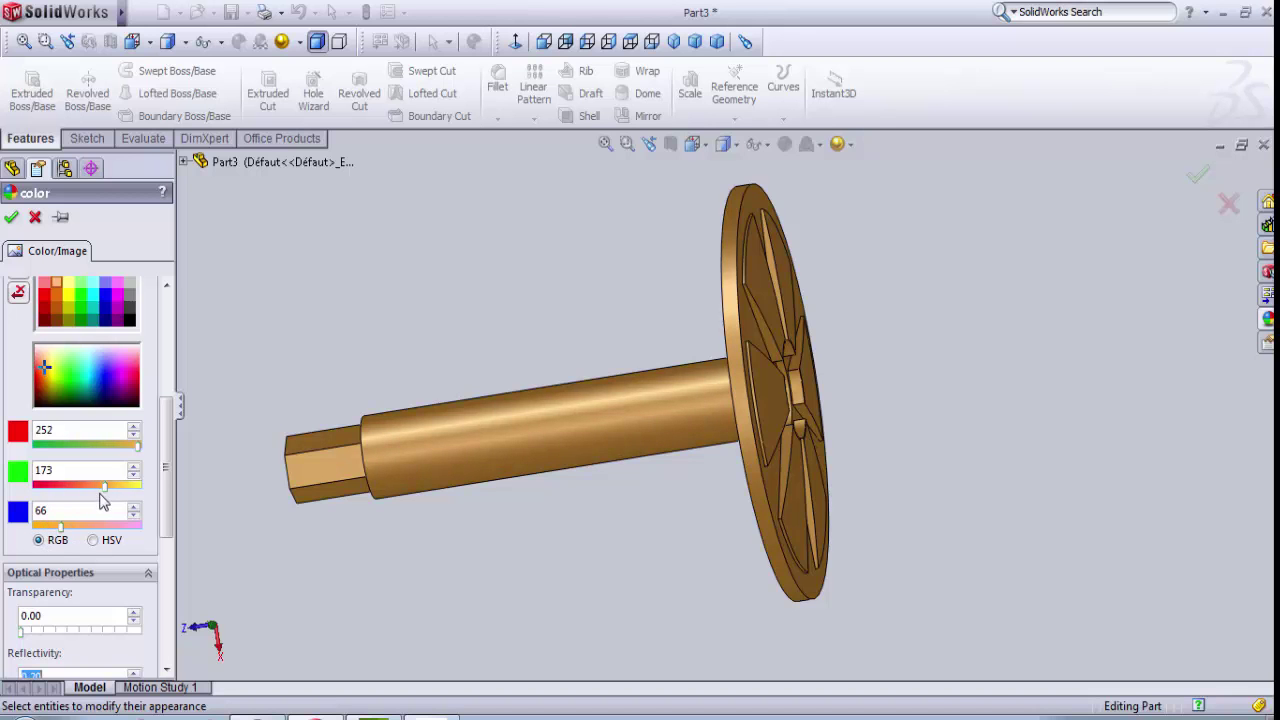
drag(108, 497, 120, 494)
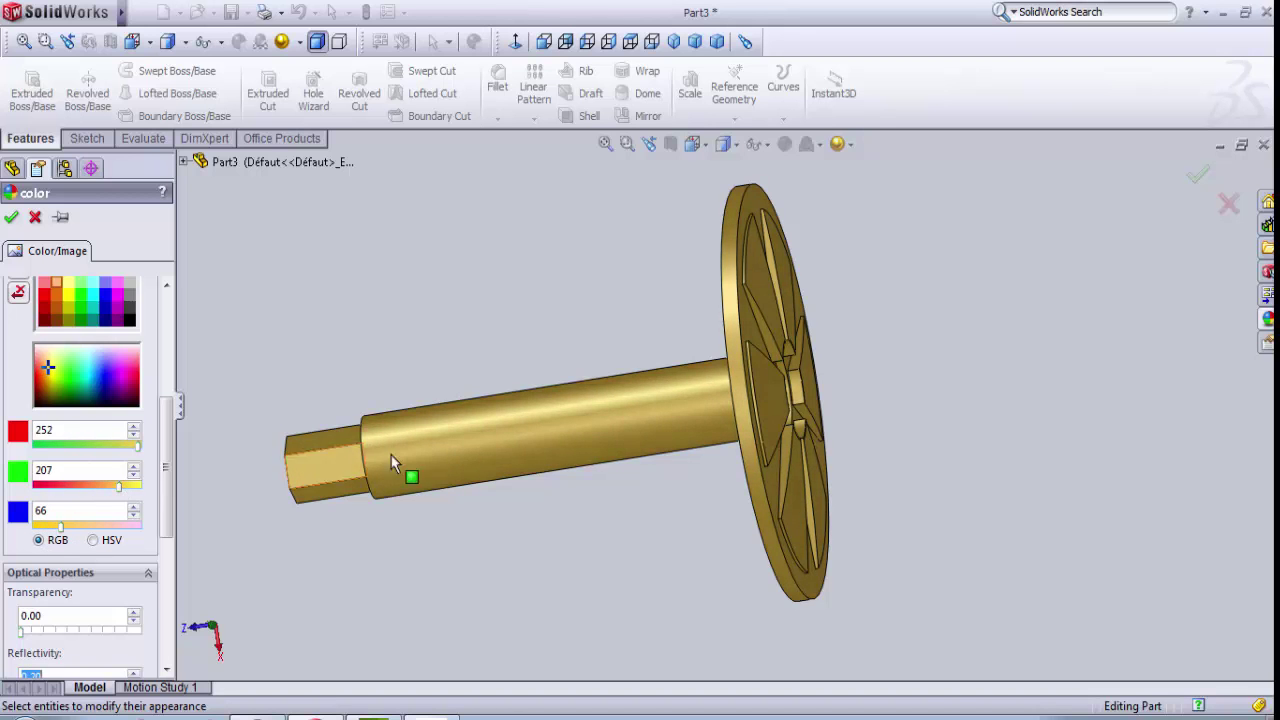
middle_drag(417, 471, 371, 539)
scroll(766, 380, up, 3)
scroll(512, 322, down, 3)
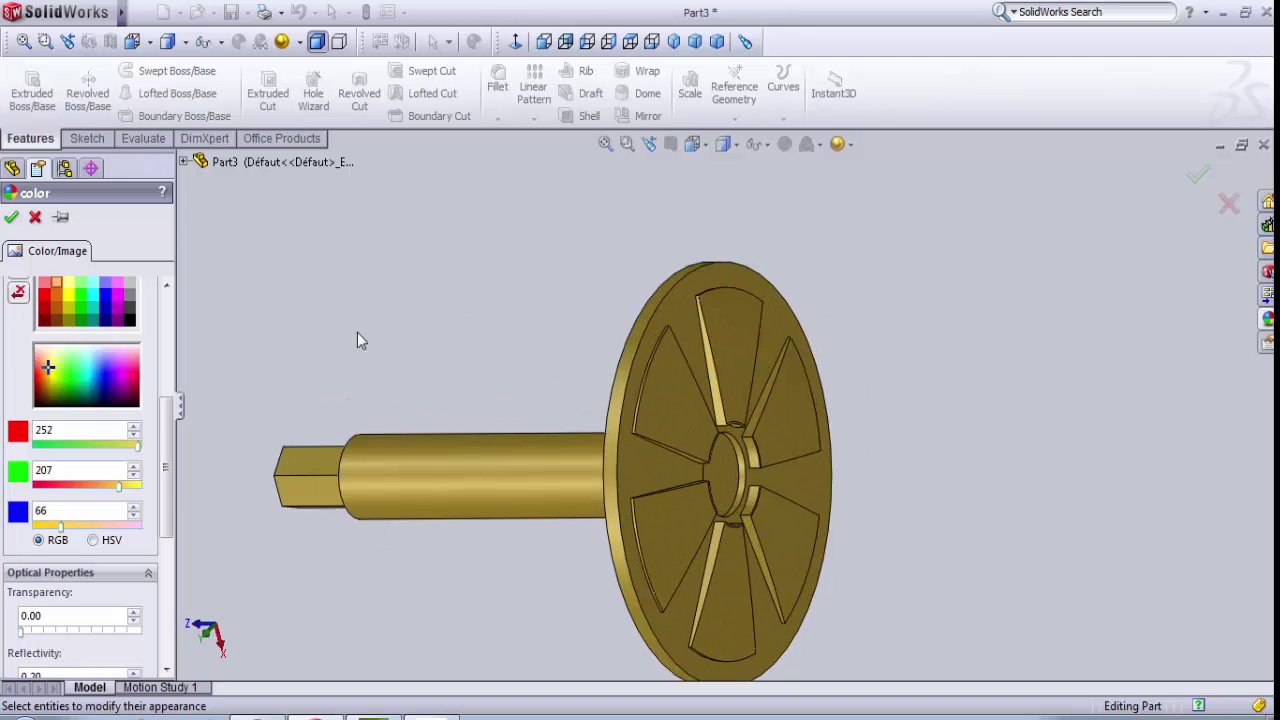
click(12, 219)
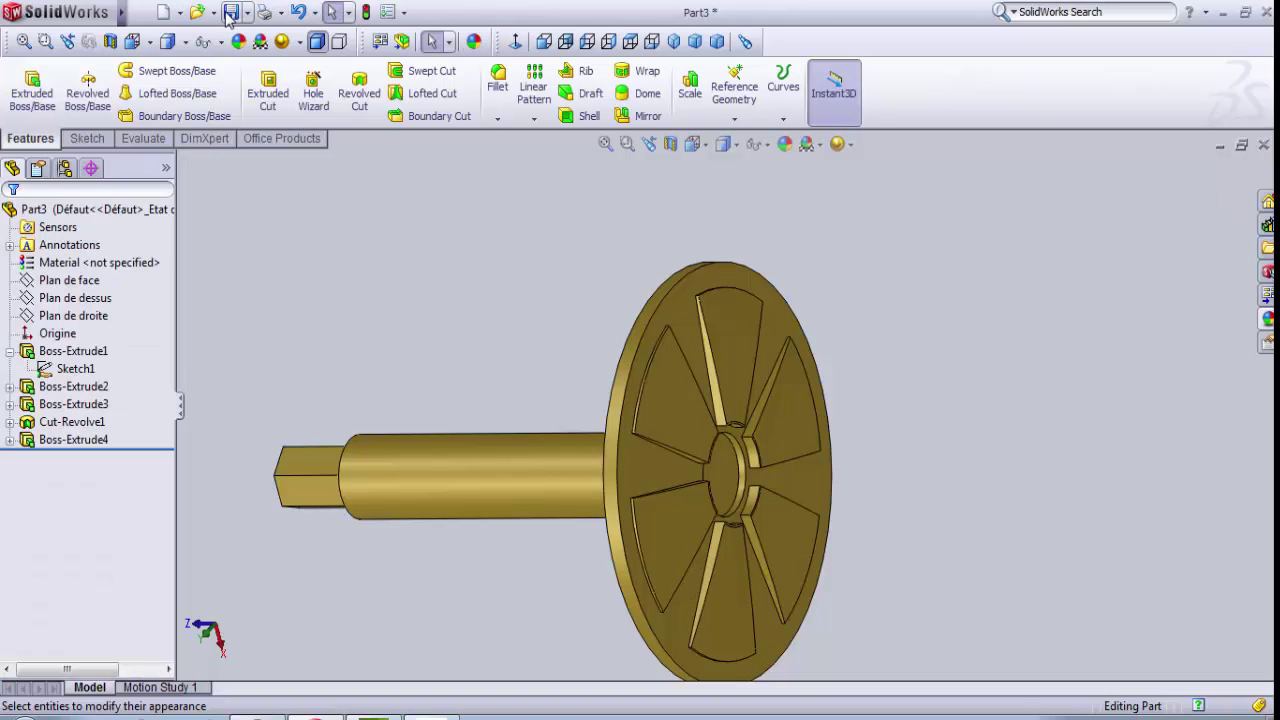
- Save the part as Rv_shaft in the cluth_mechanism folder
click(228, 12)
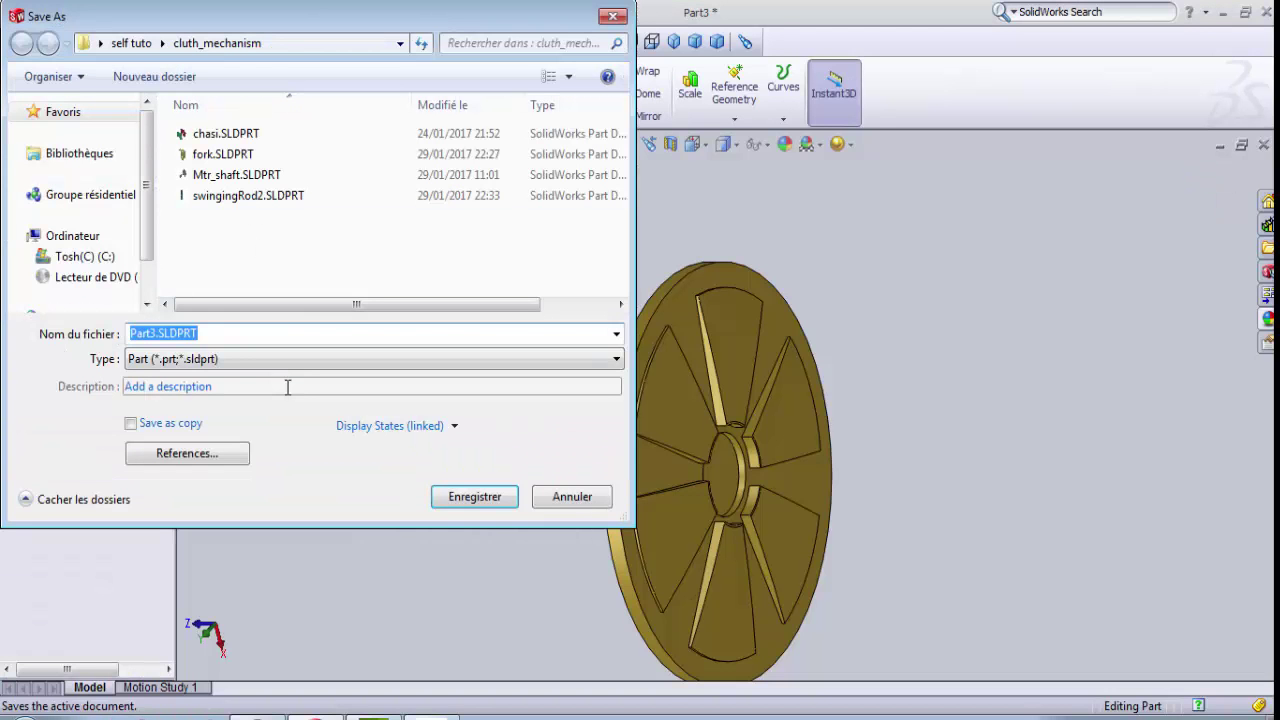
text(Rv_shaft)
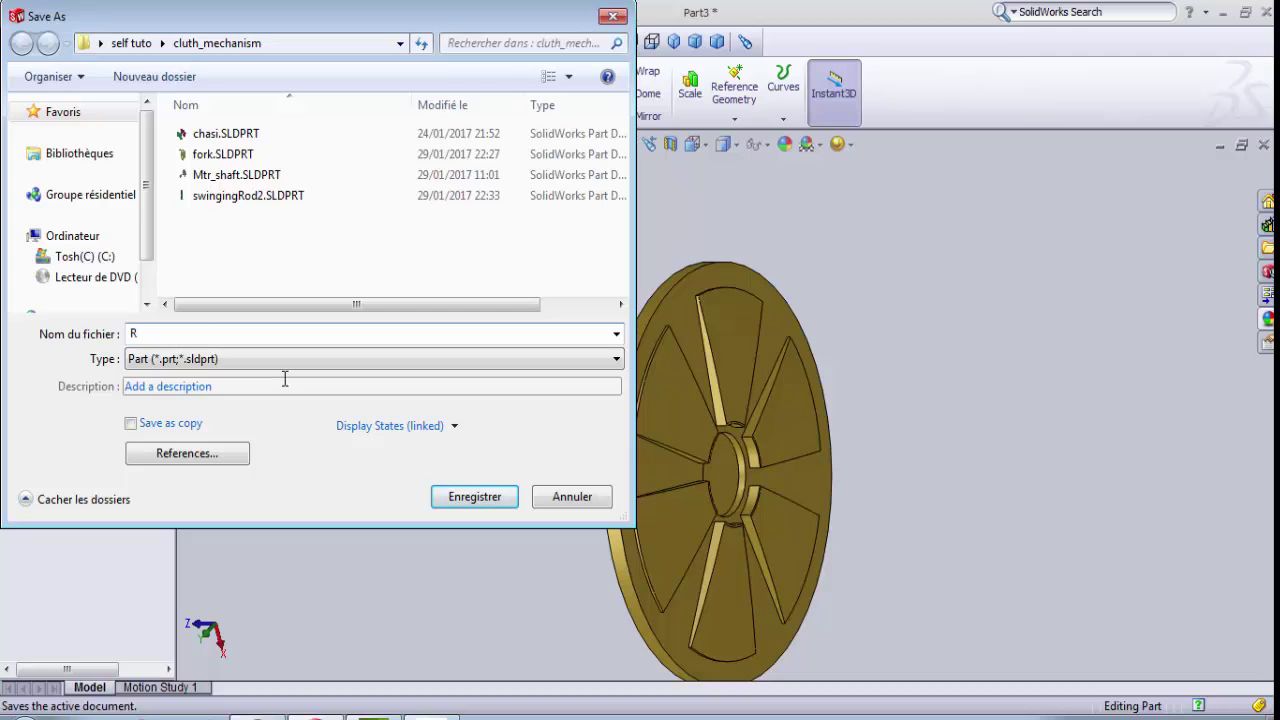